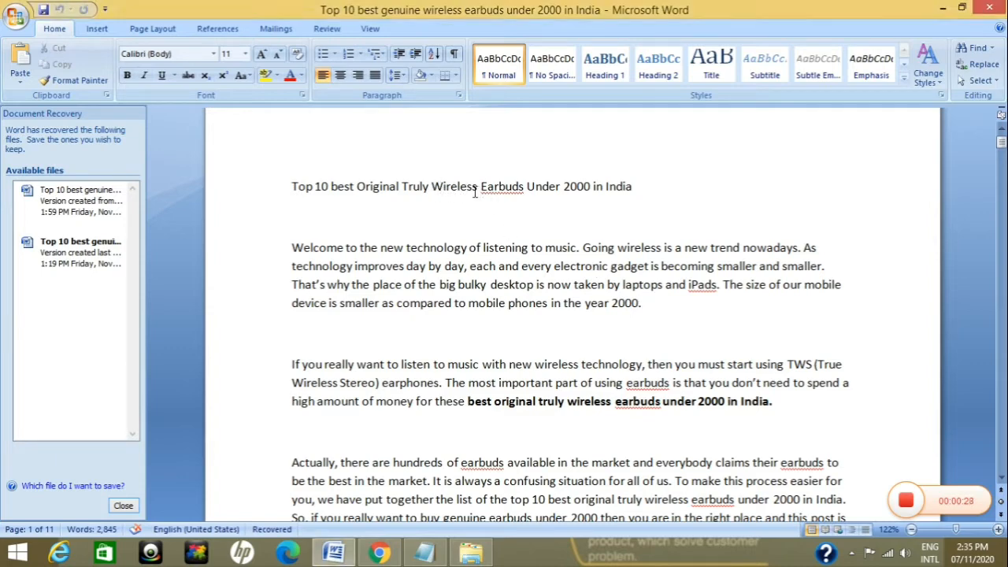
Step: Select the words "Wireless Earbuds" in the article's title line
left_click(432, 185)
key("shift+Right")
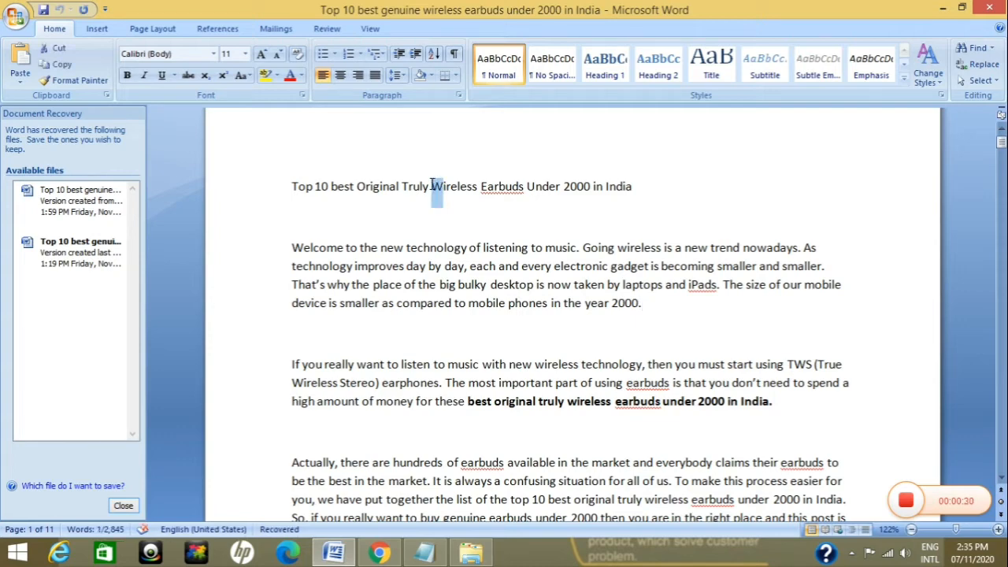
key("shift+Right")
key("shift+Right")
key("shift+Right")
key("shift+Right")
key("shift+Right")
key("shift+Right")
key("shift+Right")
key("shift+Right")
key("shift+Right")
key("shift+Right")
key("shift+Right")
key("shift+Right")
key("shift+Right")
key("shift+Right")
key("shift+Right")
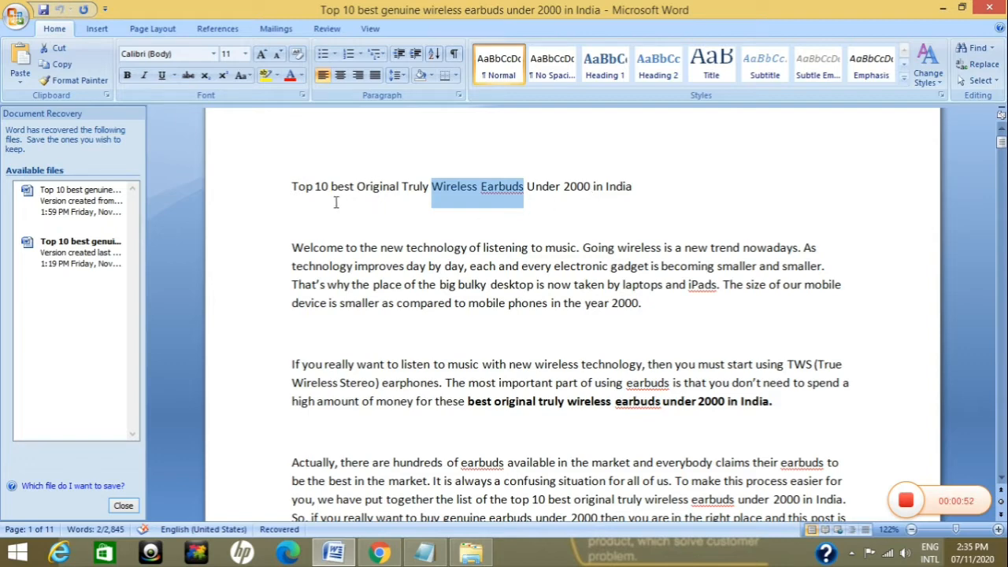
Step: Select the bold phrase "best original truly wireless earbuds under 2000 in India" in the second paragraph, then clear the selection at the title's end
left_click(468, 401)
key("shift+Right")
key("shift+Right")
key("shift+Right")
key("shift+Right")
key("shift+Right")
key("shift+Right")
key("shift+Right")
key("shift+Right")
key("shift+Right")
key("shift+Right")
key("shift+Right")
key("shift+Right")
key("shift+Right")
key("shift+Right")
key("shift+Right")
key("shift+Right")
key("shift+Right")
key("shift+Right")
key("shift+Right")
key("shift+Right")
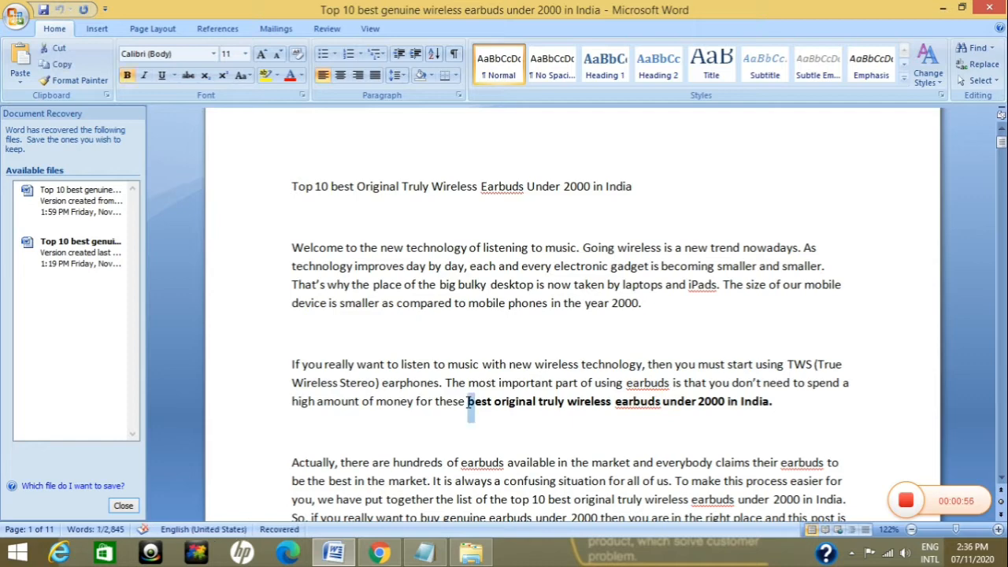
key("shift+Right")
key("shift+Right")
key("shift+Right")
key("shift+Right")
key("shift+Right")
key("shift+Right")
key("shift+Right")
key("shift+Right")
key("shift+Right")
key("shift+Right")
key("shift+Right")
key("shift+Right")
key("shift+Right")
key("shift+Right")
key("shift+Right")
key("shift+Right")
key("shift+Right")
key("shift+Right")
key("shift+Right")
key("shift+Right")
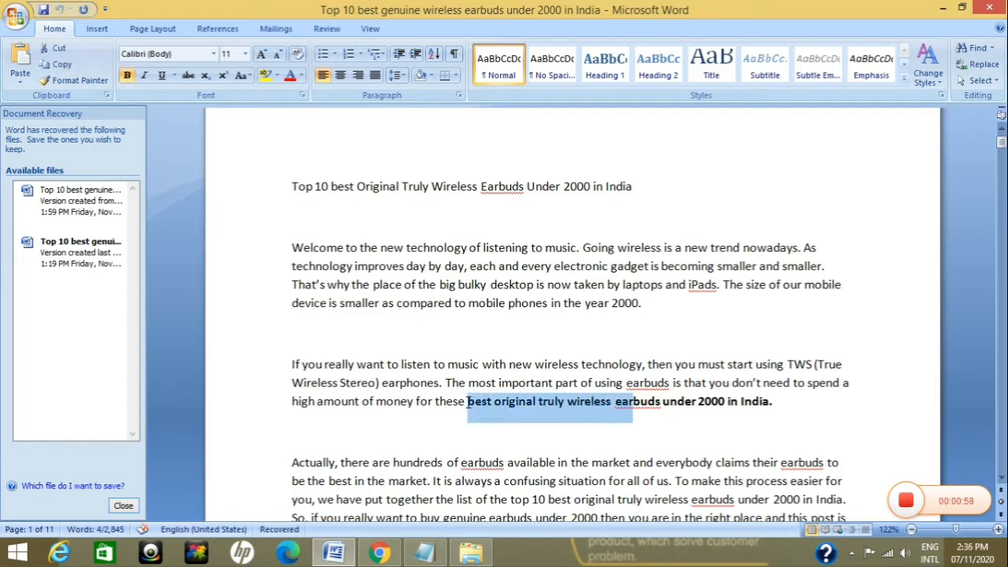
key("shift+Right")
key("shift+Right")
key("shift+Right")
key("shift+Right")
key("shift+Right")
key("shift+Right")
key("shift+Right")
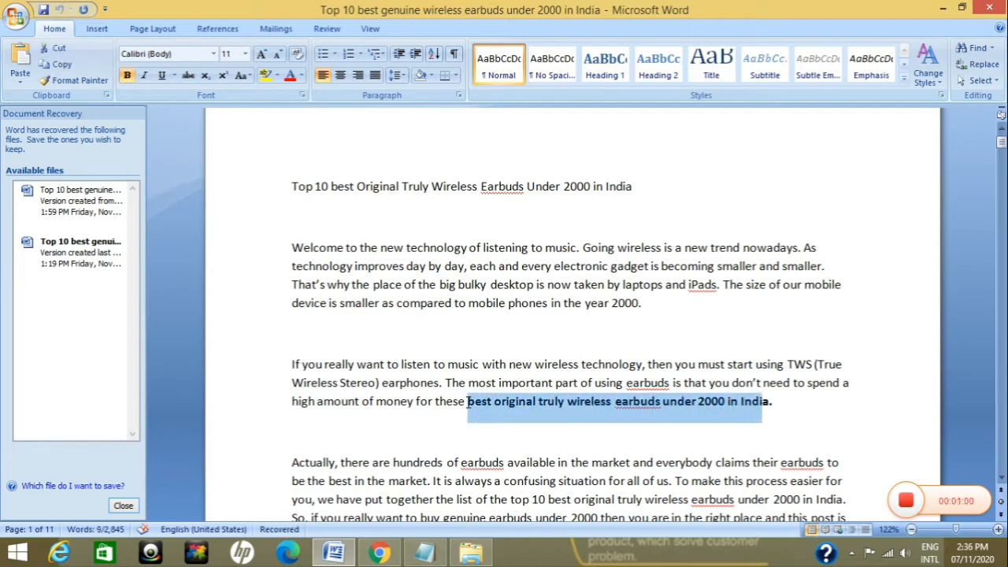
key("shift+Right")
key("shift+Right")
key("shift+Left")
left_click(634, 189)
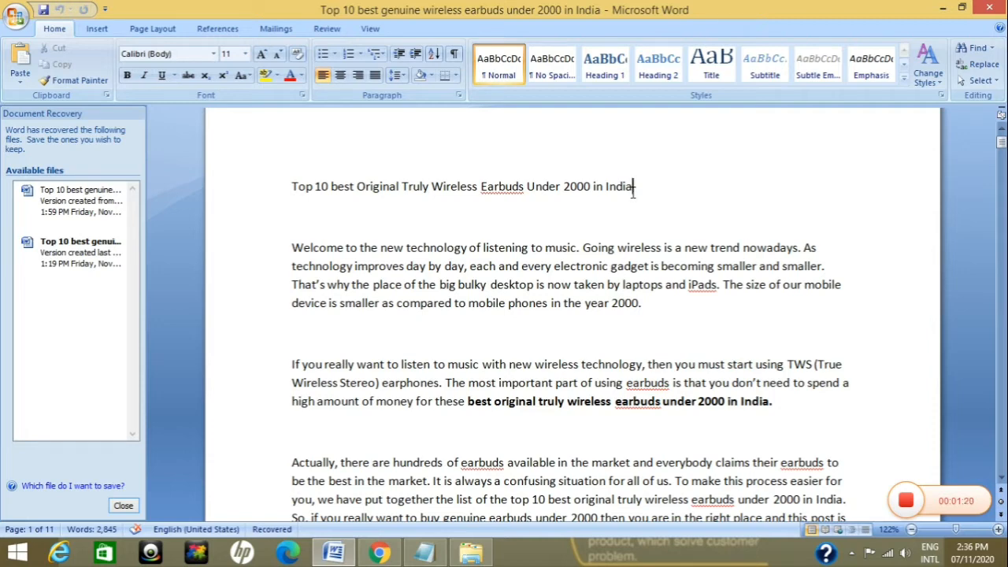
Step: Skim the whole earbuds article from the title through the product sections to the conclusion and return to its beginning
scroll(505, 230, "down", 3)
scroll(505, 233, "down", 20)
scroll(505, 232, "down", 20)
scroll(505, 232, "down", 20)
scroll(505, 233, "down", 20)
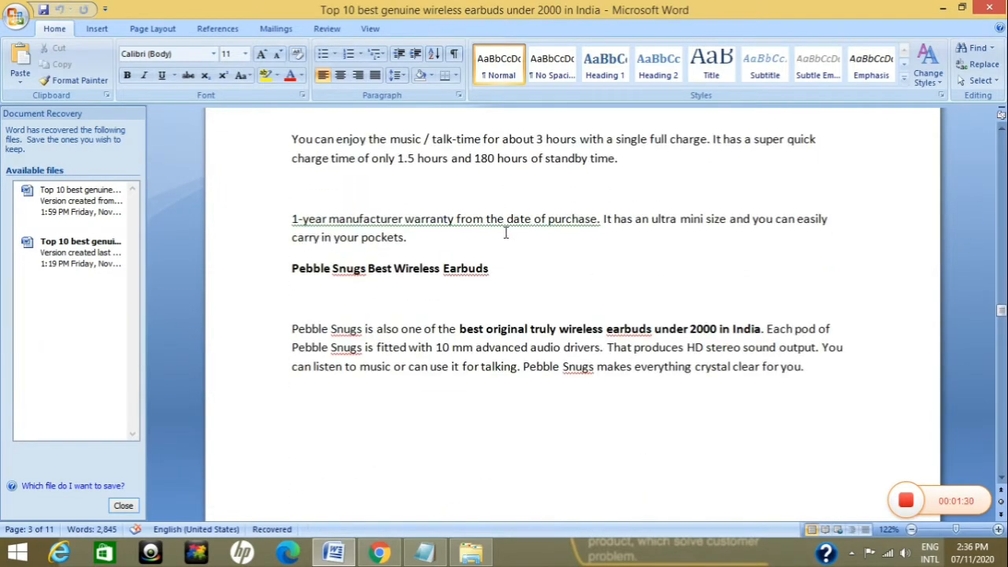
scroll(505, 232, "down", 20)
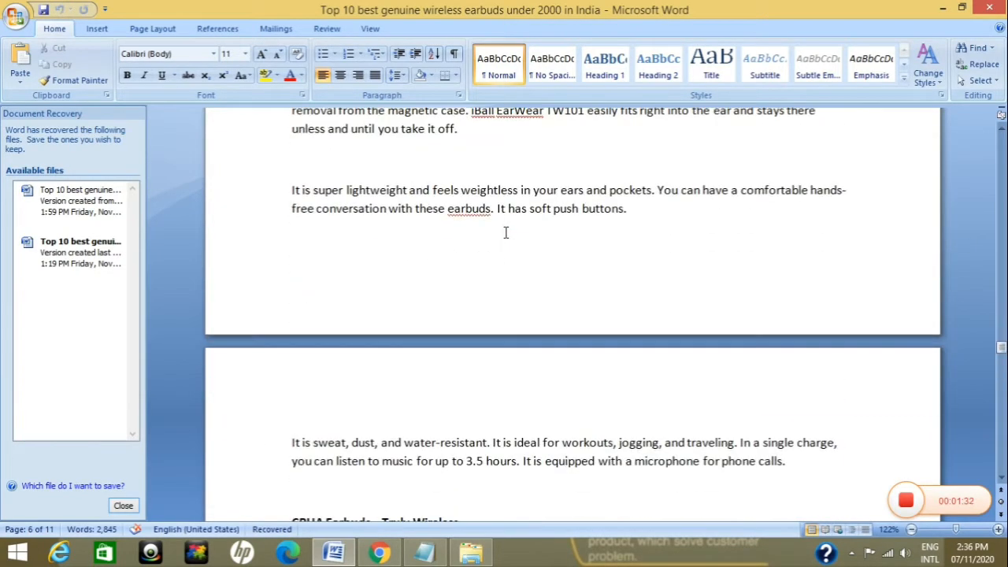
scroll(506, 233, "down", 20)
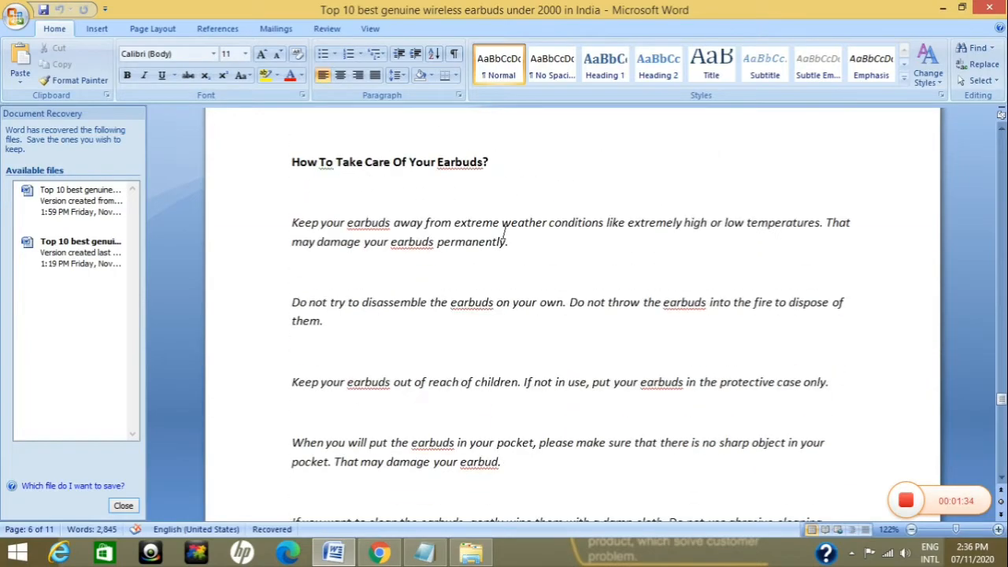
scroll(506, 233, "down", 20)
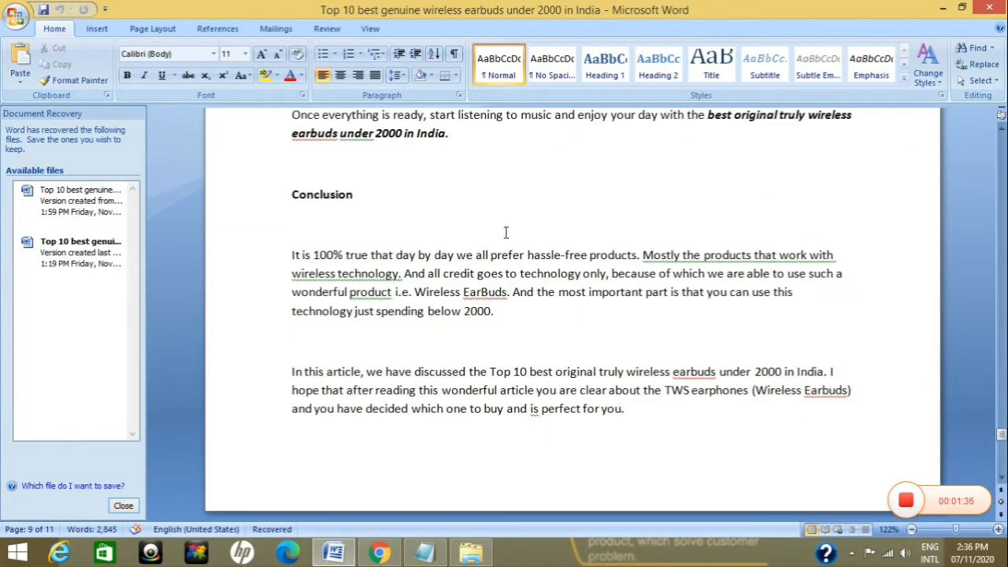
scroll(505, 233, "up", 20)
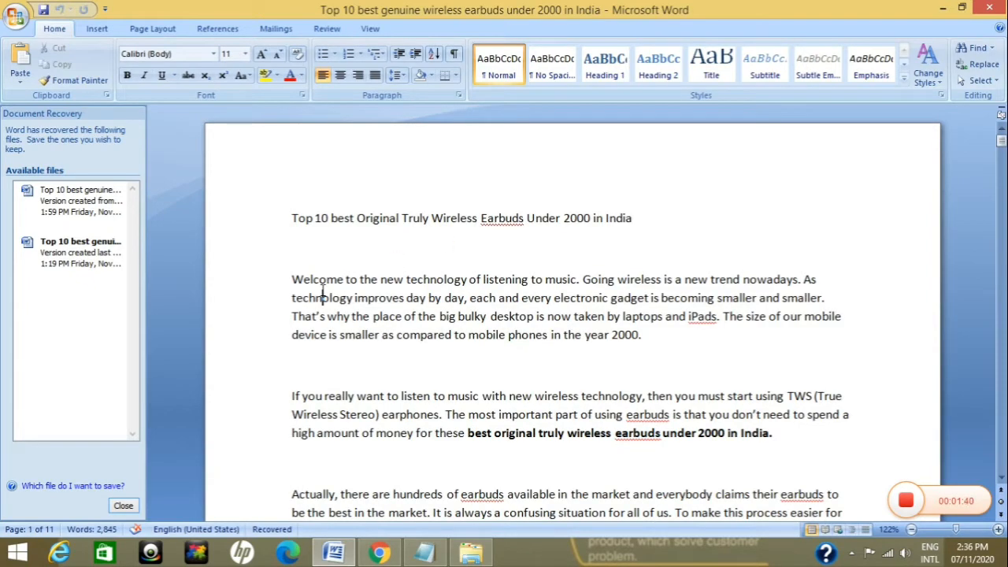
Step: Review the article's introductory paragraphs and the section on the advantages of using the earbuds
scroll(322, 289, "down", 3)
scroll(322, 290, "down", 3)
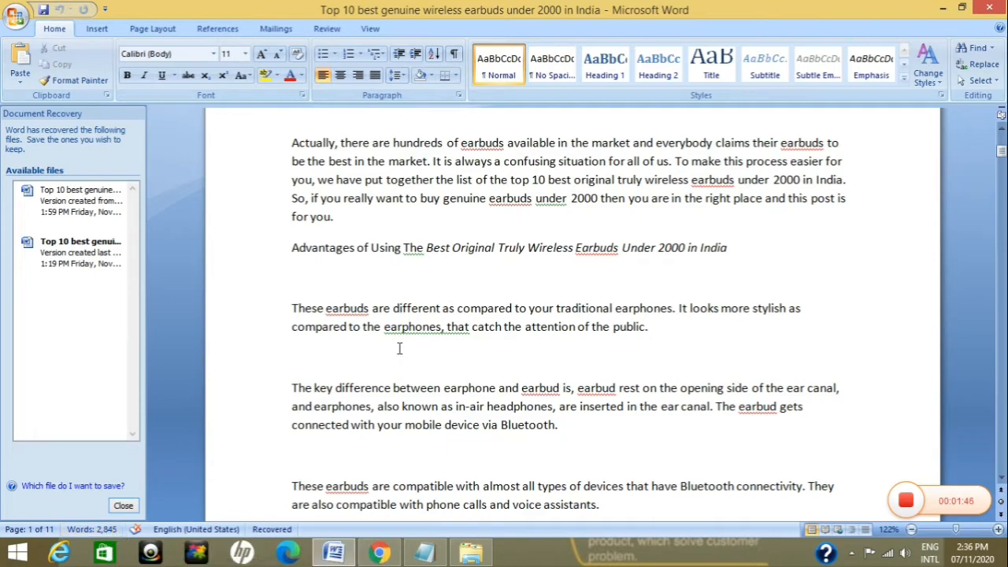
scroll(399, 349, "up", 5)
scroll(399, 348, "down", 8)
scroll(399, 349, "down", 7)
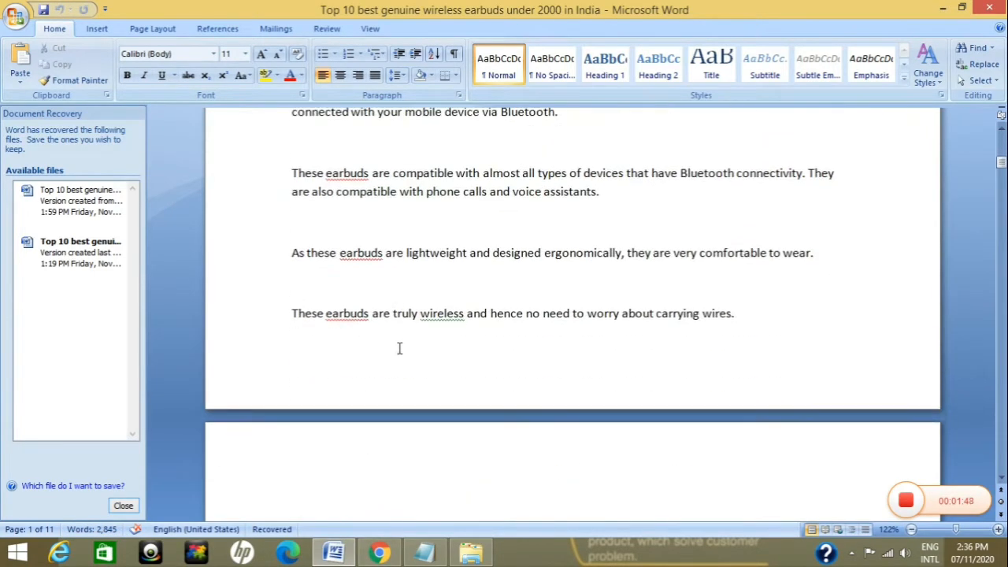
scroll(399, 349, "up", 14)
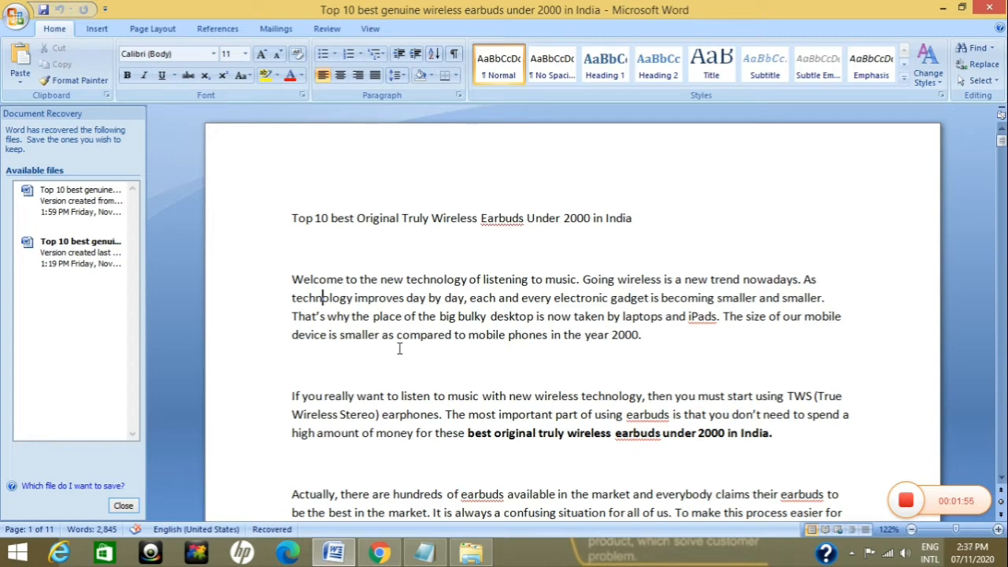
scroll(582, 333, "down", 2)
scroll(583, 333, "down", 2)
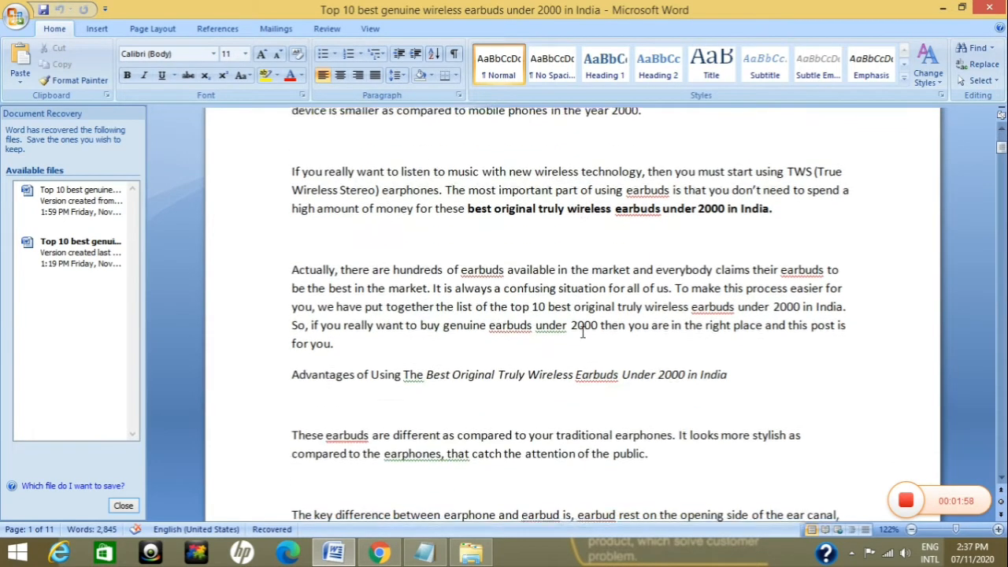
scroll(583, 332, "down", 2)
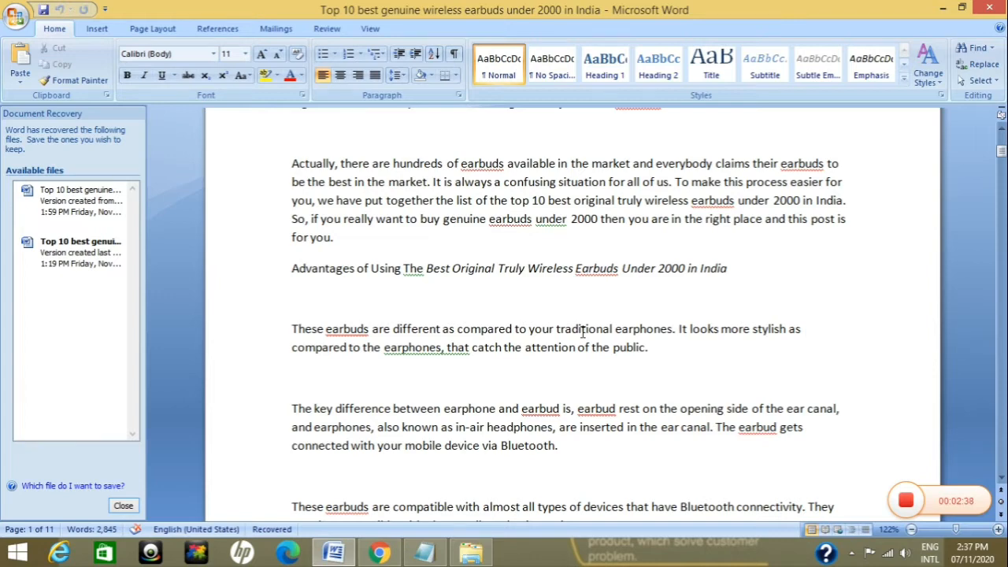
scroll(582, 332, "up", 3)
scroll(323, 149, "up", 2)
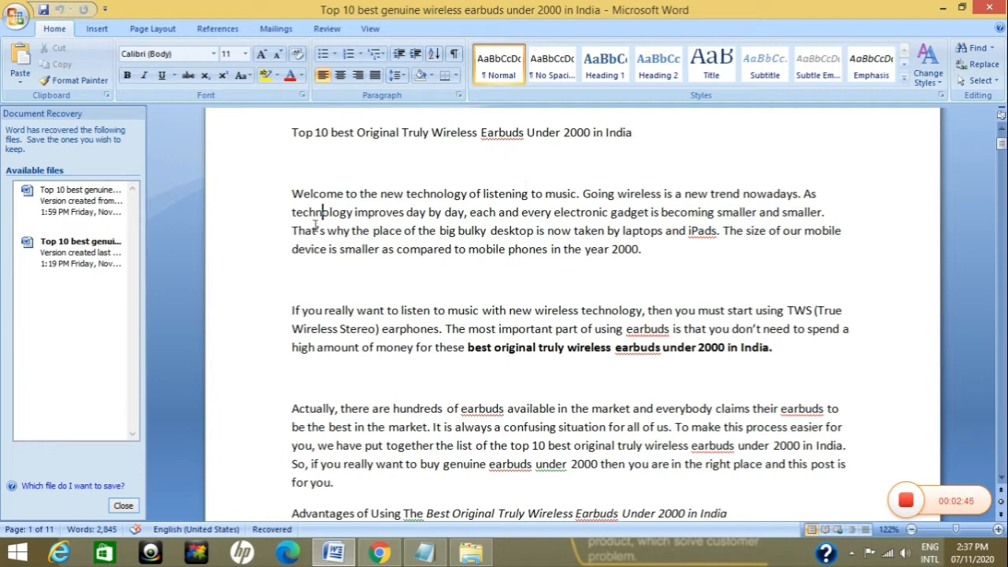
scroll(465, 325, "down", 2)
scroll(465, 325, "up", 2)
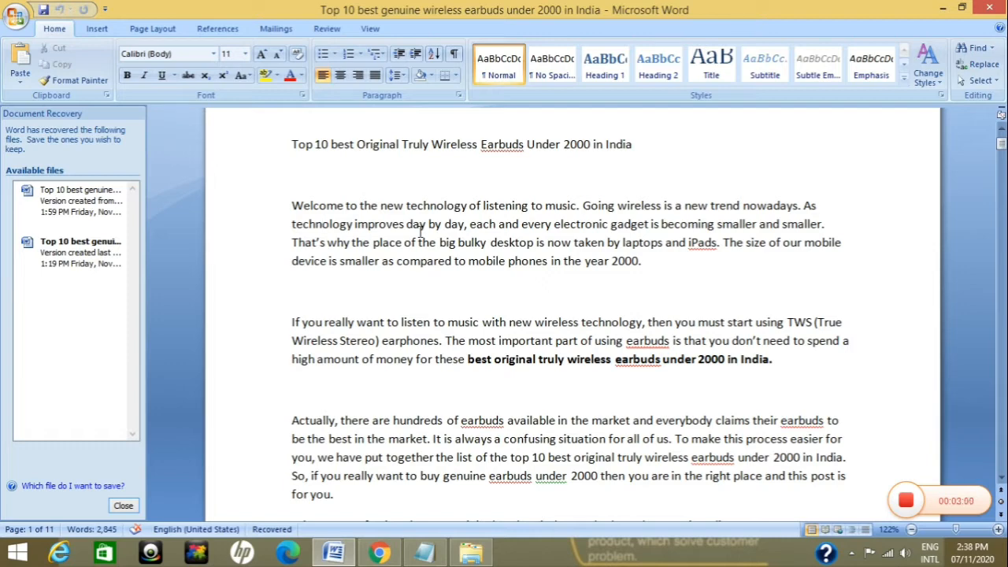
scroll(420, 231, "down", 1)
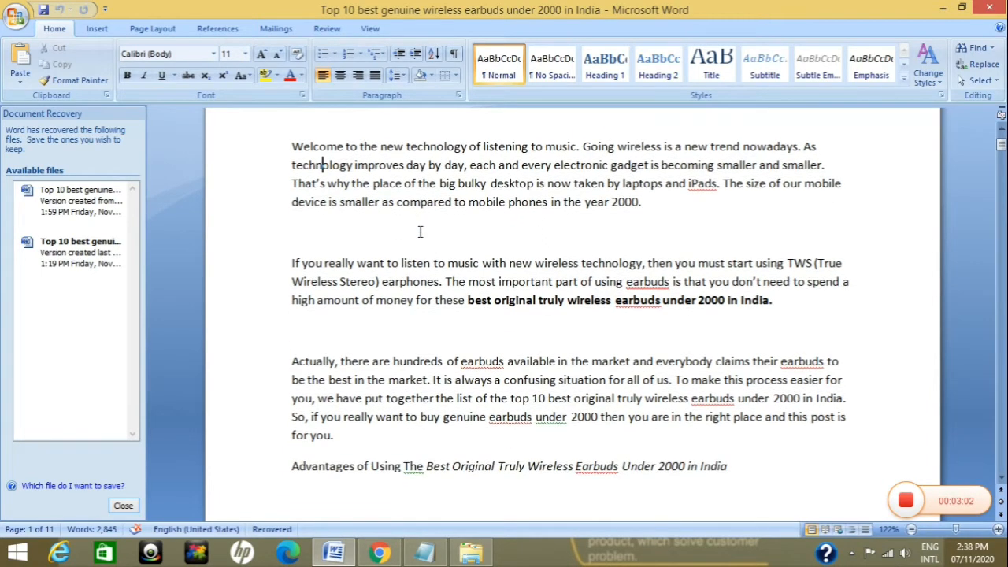
Step: Copy the three introductory paragraphs, from "Welcome to the new technology" to "this post is for you."
scroll(420, 231, "up", 1)
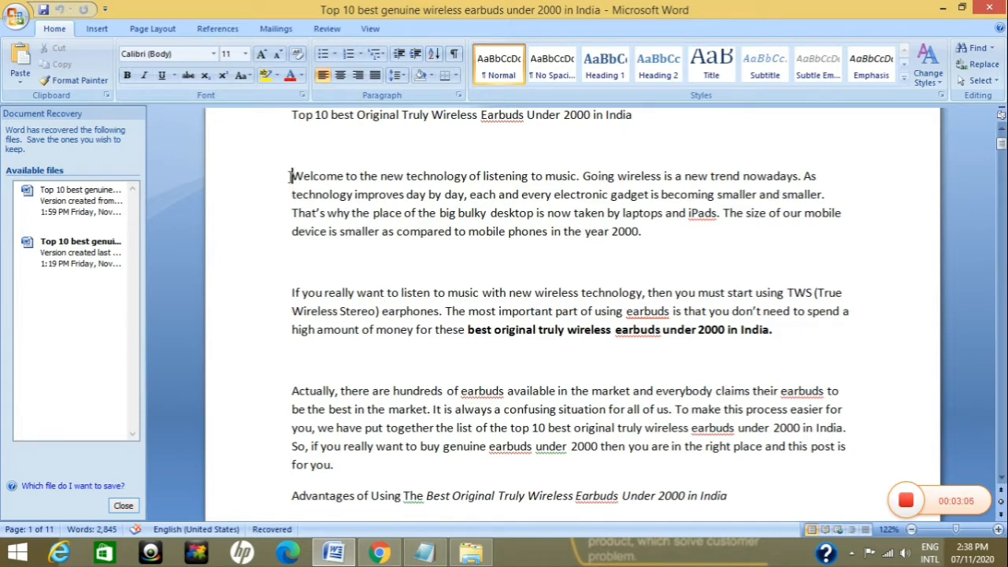
key("shift+Down")
key("shift+Down")
key("shift+Down")
key("shift+Down")
key("shift+Down")
key("shift+Down")
key("shift+Down")
key("shift+Down")
key("shift+Down")
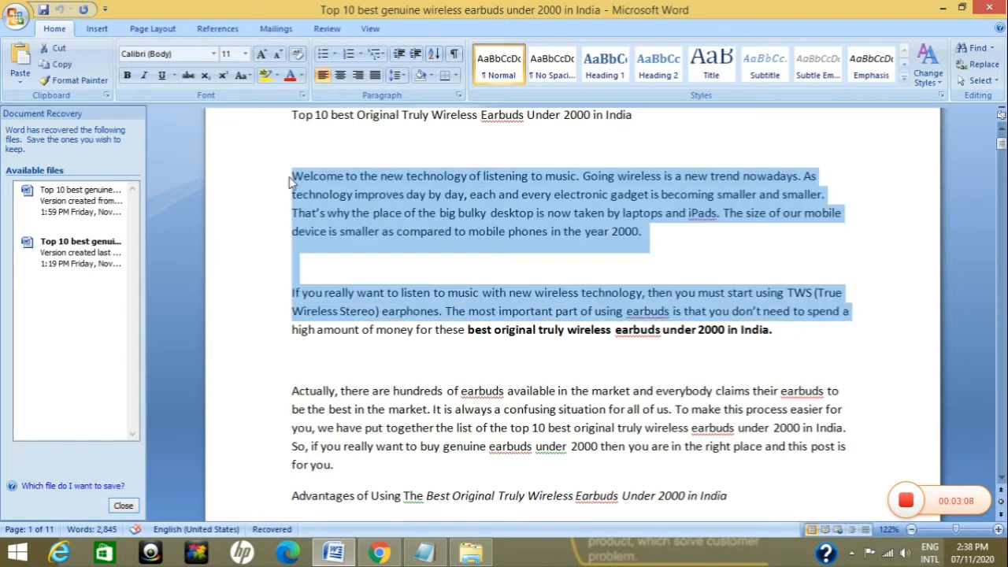
key("shift+Down")
key("shift+Down")
key("shift+Down")
key("shift+Down")
key("shift+Down")
key("ctrl+c")
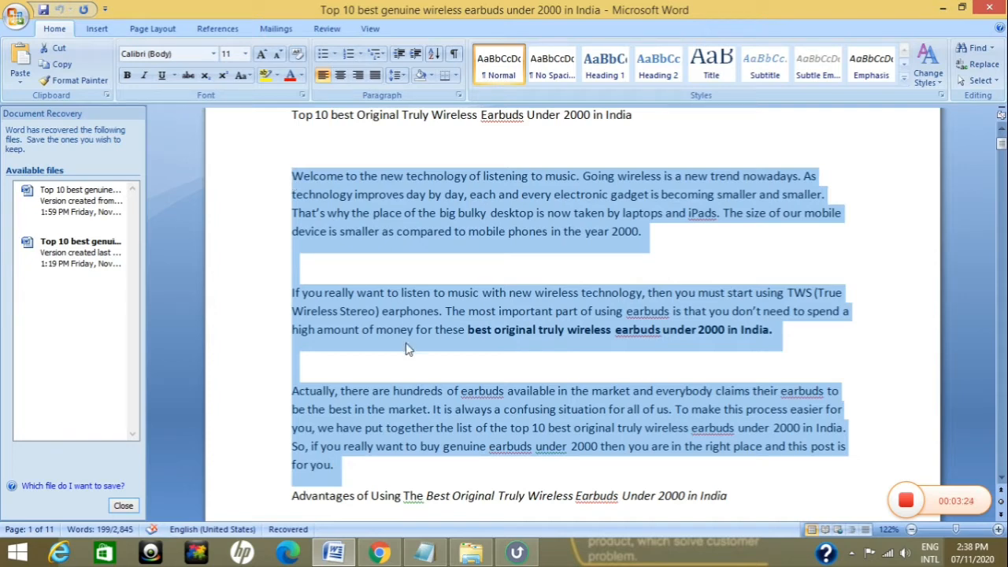
Step: Switch to Chrome and search Google for "plagiarism checker" in a new tab
left_click(379, 552)
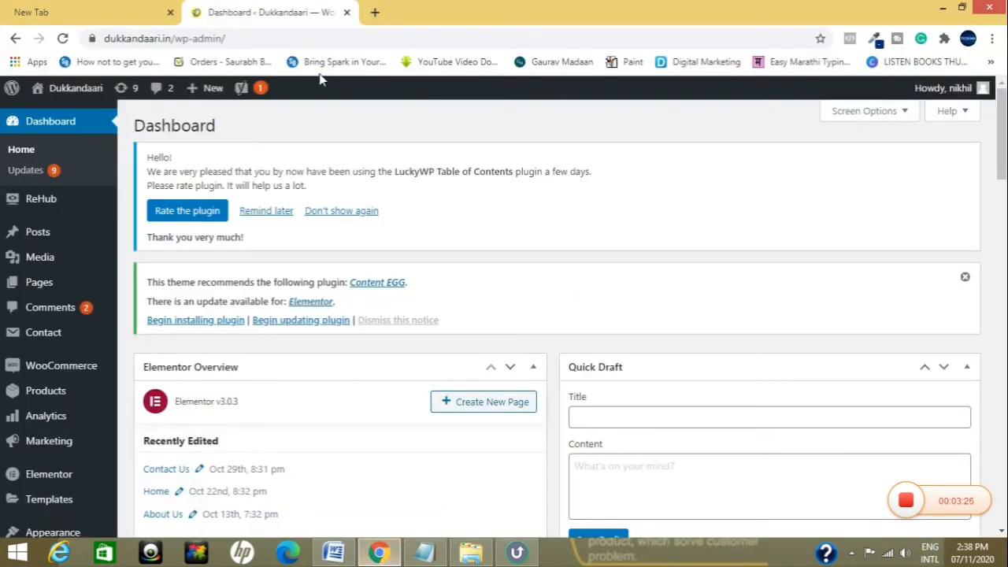
left_click(374, 11)
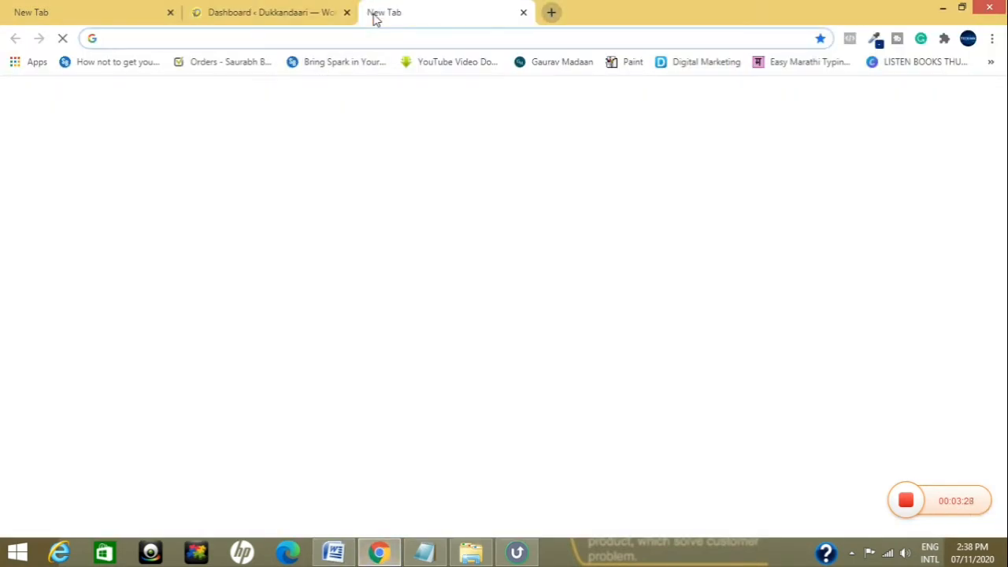
left_click(422, 310)
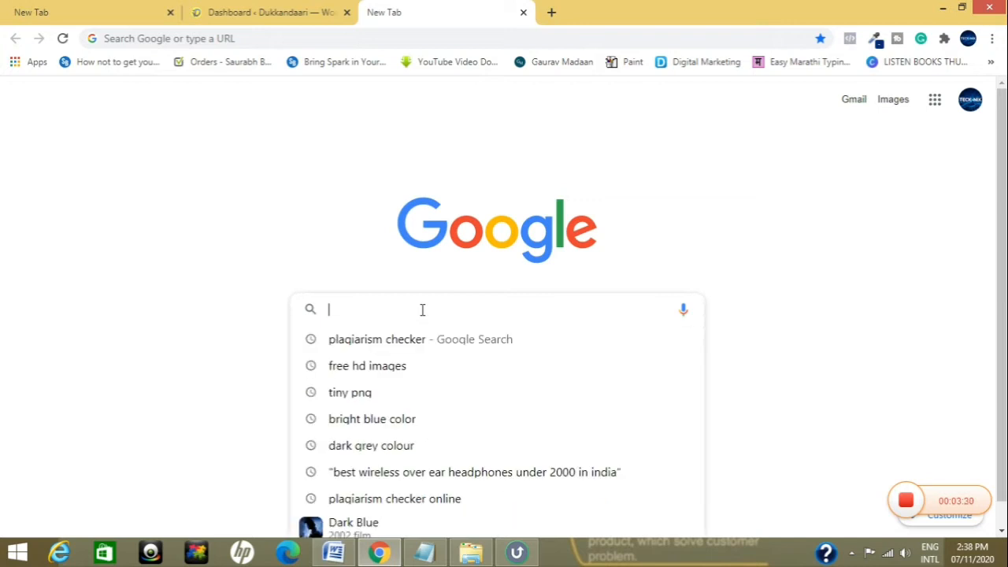
type("plagiarism checker")
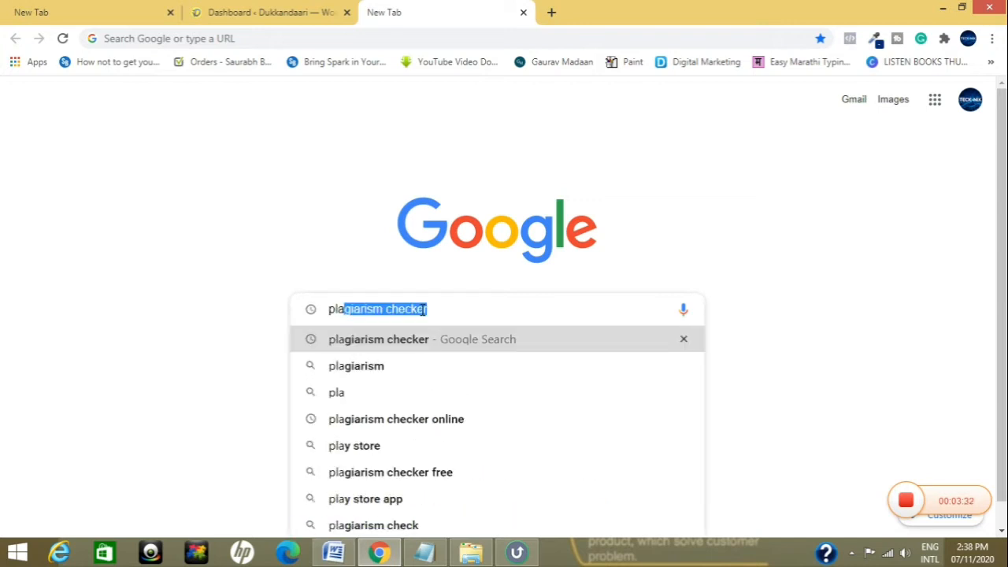
left_click(414, 347)
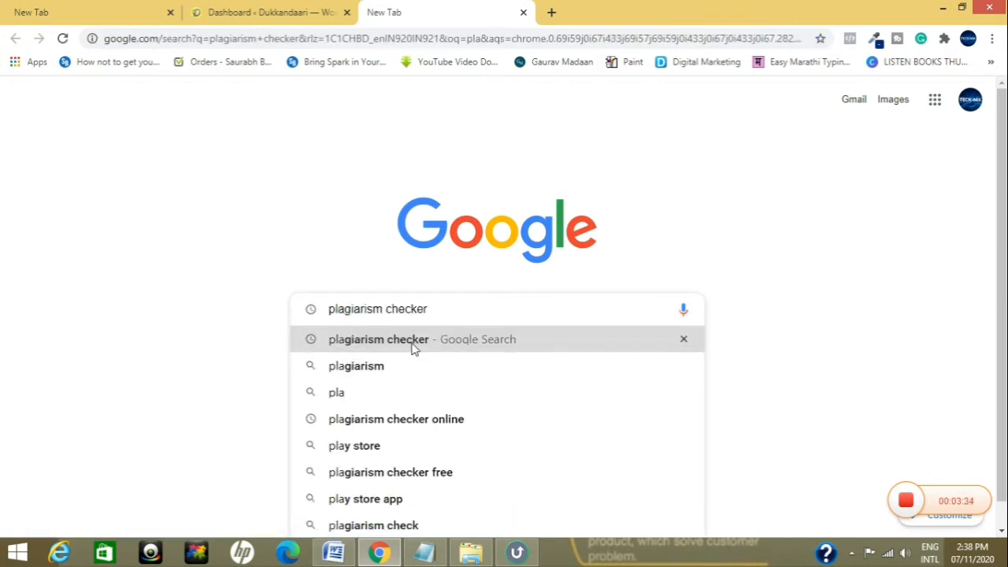
Step: Open the Duplichecker plagiarism checker from the search results
scroll(414, 346, "down", 3)
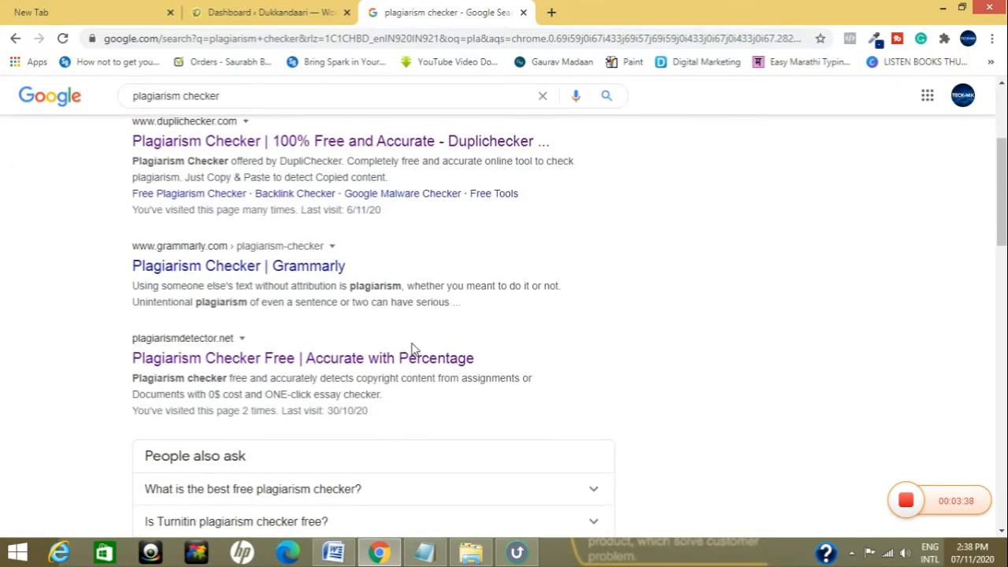
scroll(414, 348, "up", 1)
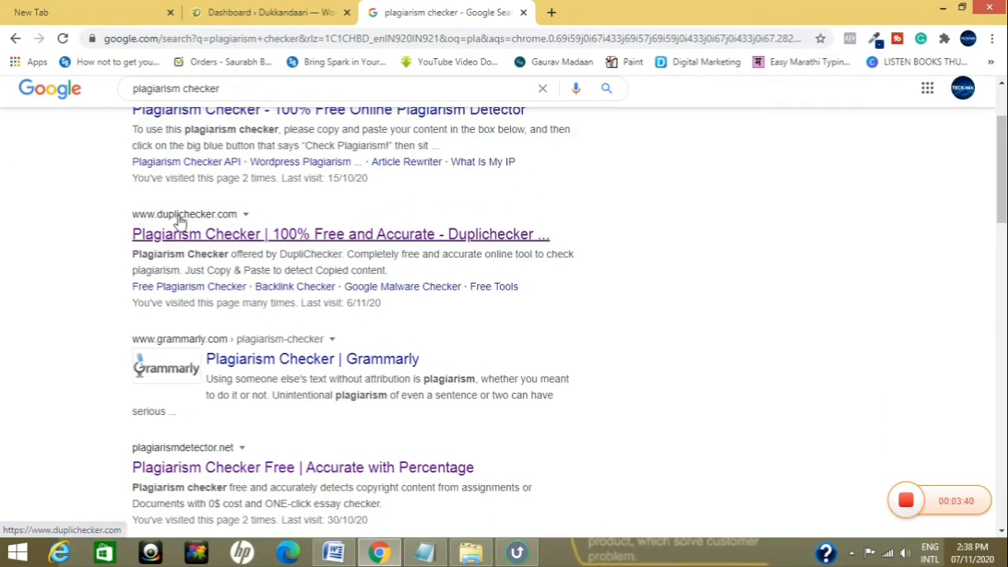
left_click(227, 217)
left_click(219, 236)
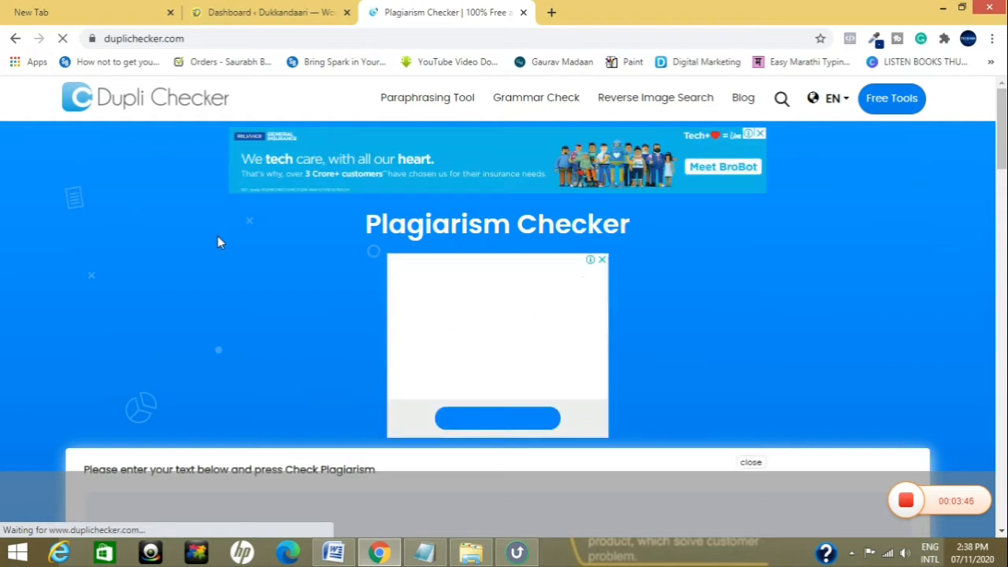
Step: Paste the copied introduction into Duplichecker's text box and delete the space between "if" and "you" in the last sentence
left_click(333, 551)
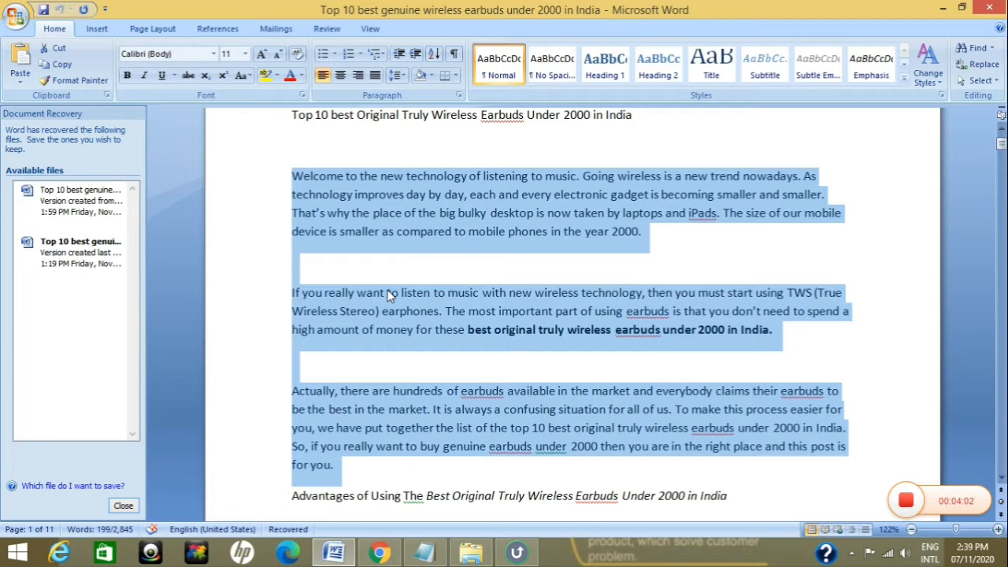
left_click(379, 554)
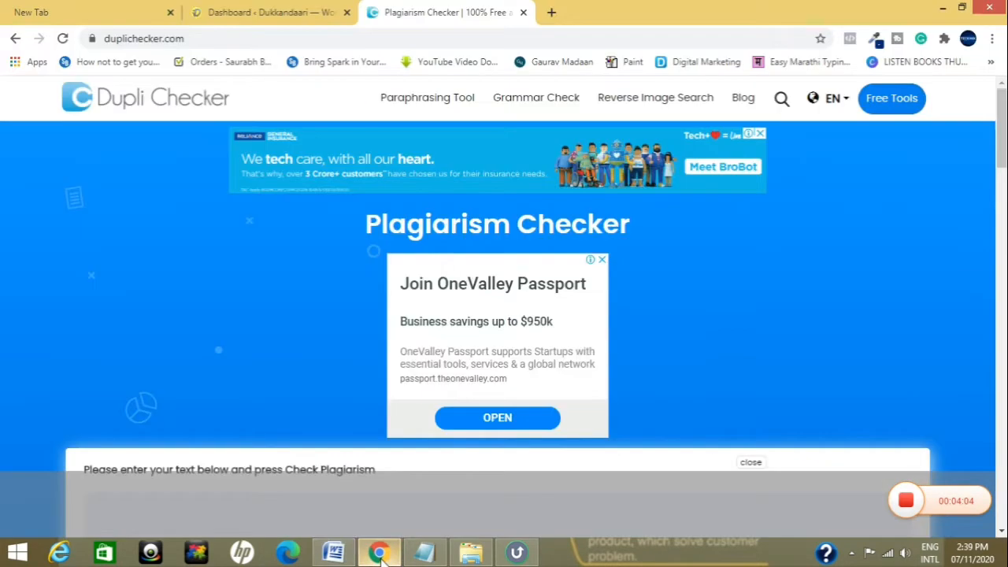
scroll(381, 274, "down", 5)
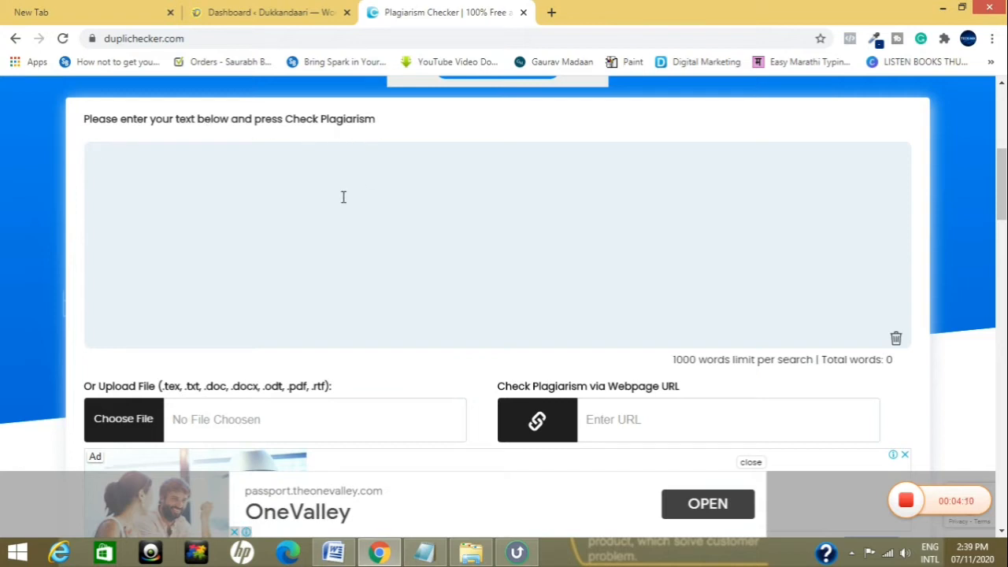
key("ctrl+v")
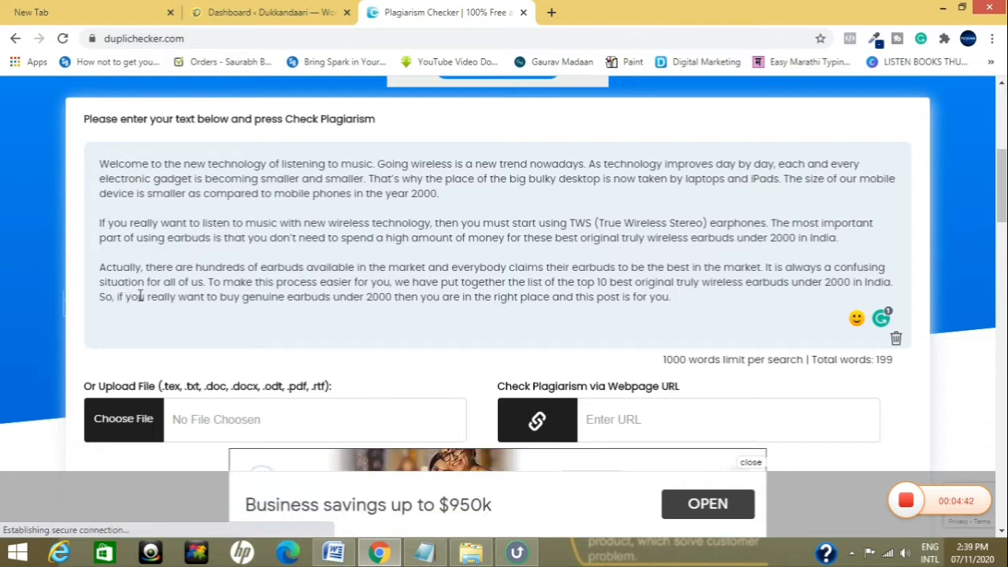
key("BackSpace")
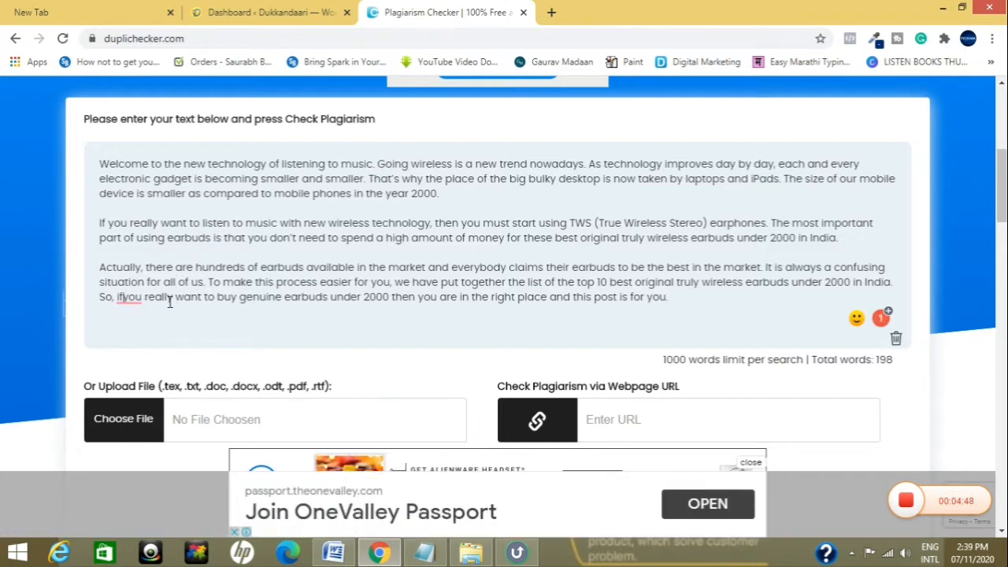
Step: Accept the suggested correction "if you" in the last sentence and run the plagiarism check on the pasted introduction
left_click(130, 297)
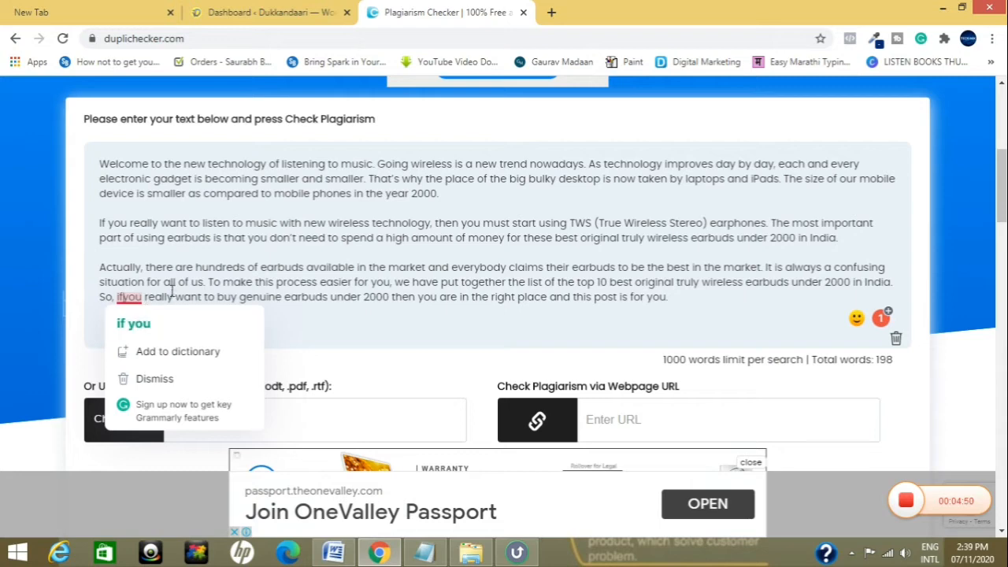
left_click(134, 326)
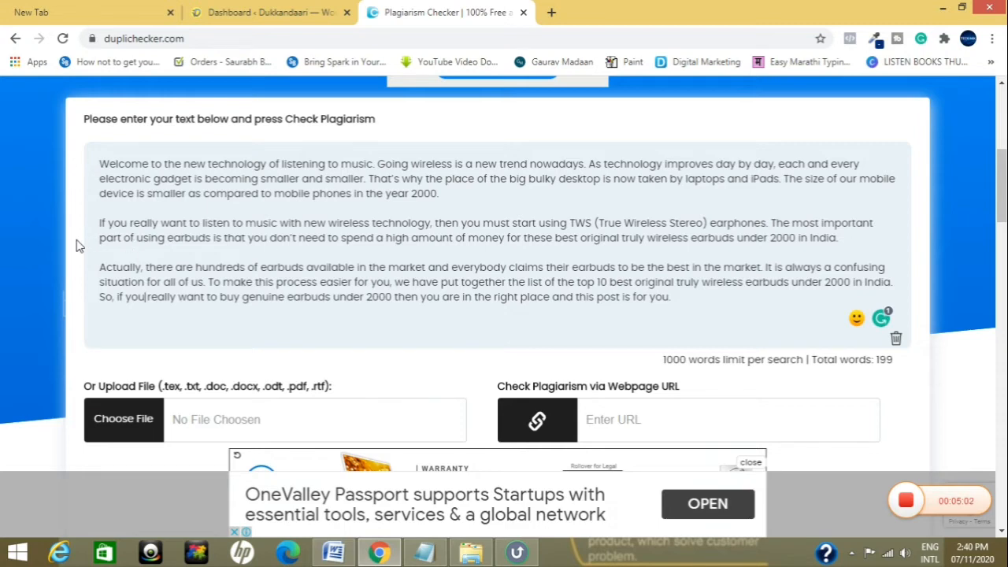
scroll(76, 241, "down", 3)
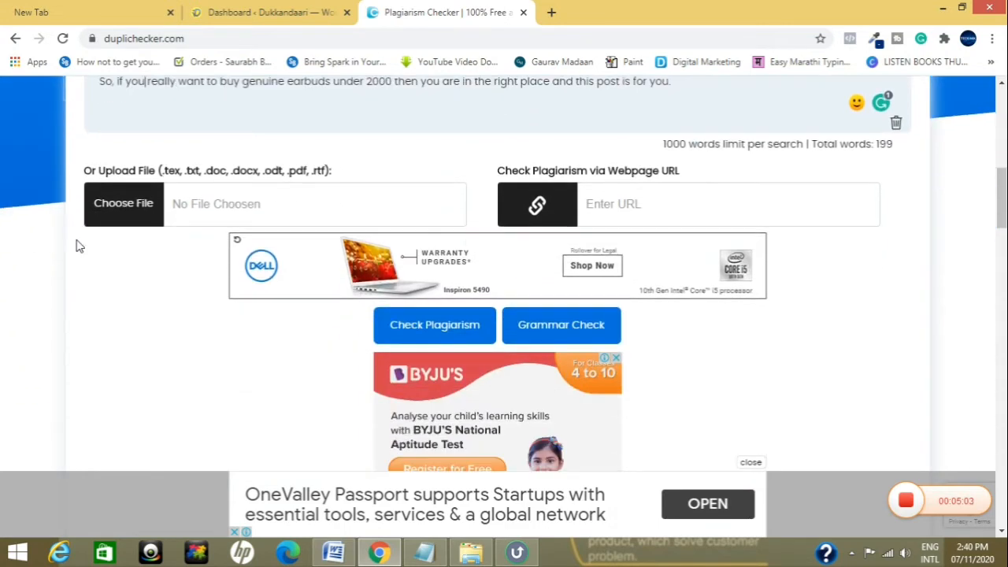
left_click(401, 332)
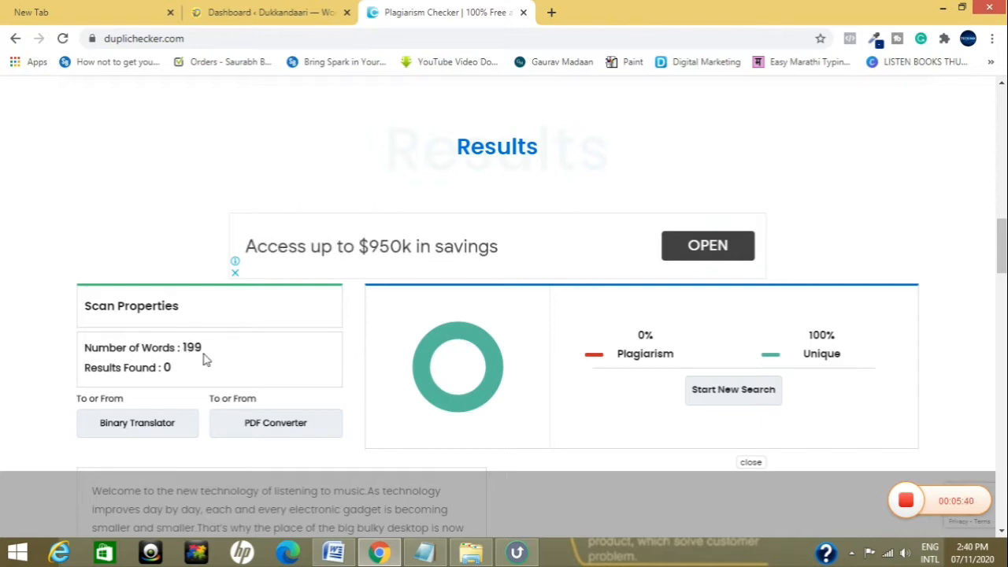
scroll(204, 359, "up", 1)
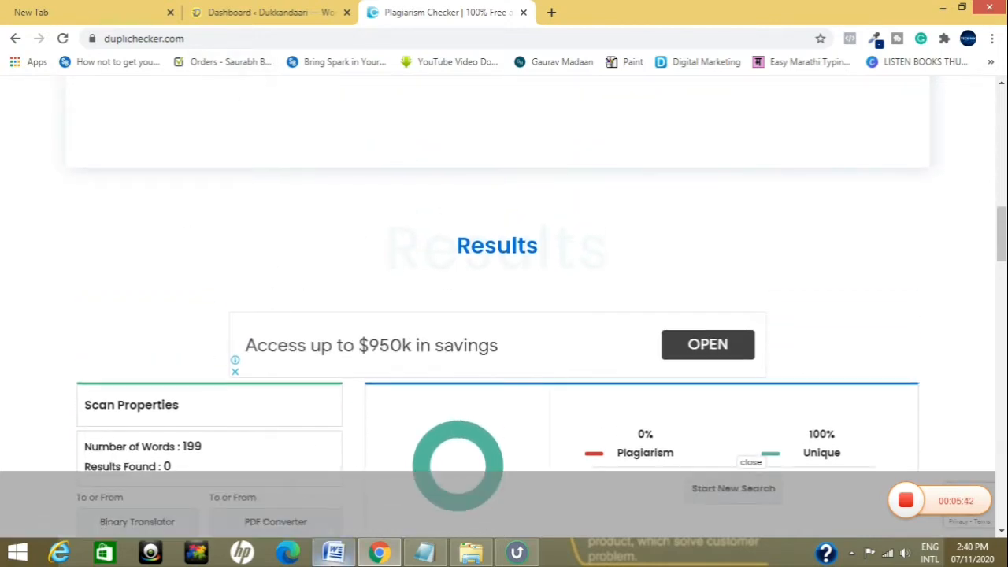
Step: Switch to Word and review the section on the advantages of using the earbuds that follows the introduction
left_click(333, 552)
scroll(453, 399, "down", 3)
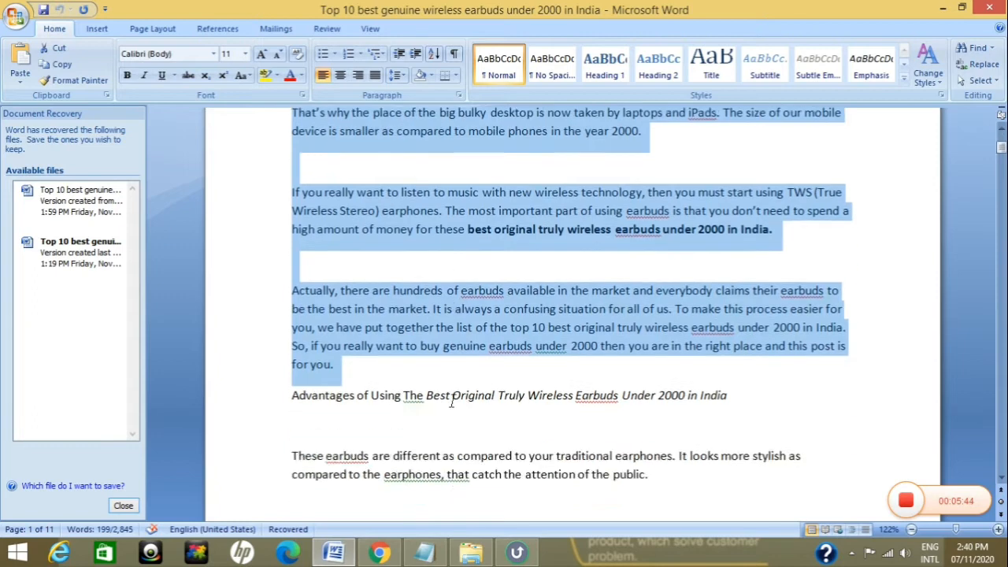
scroll(307, 330, "down", 2)
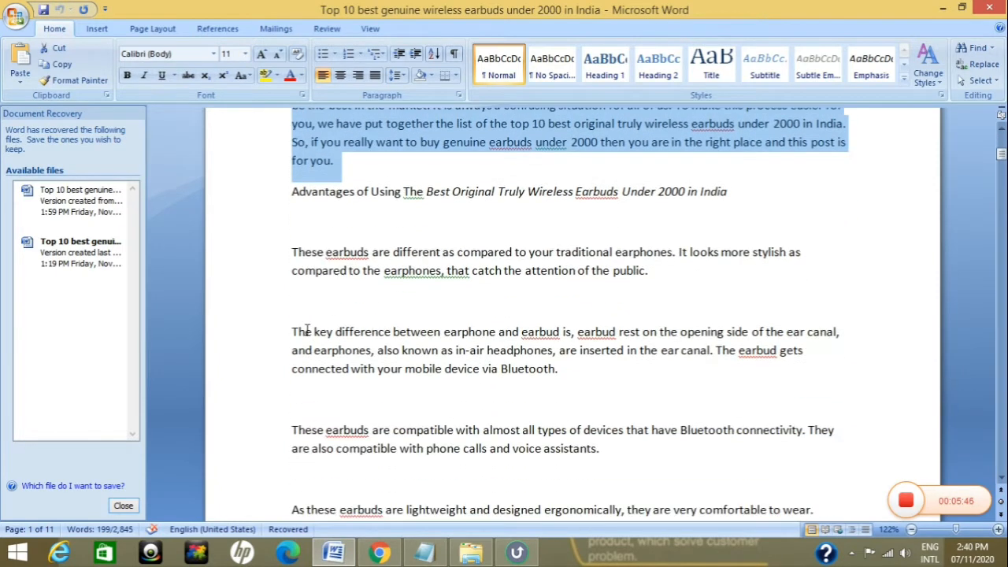
left_click_drag(326, 193, 403, 197)
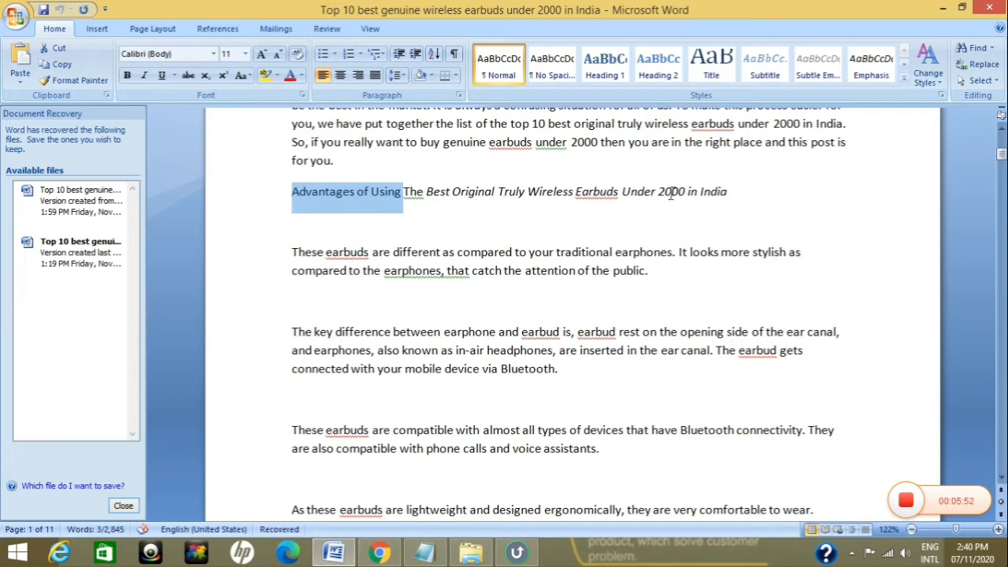
scroll(521, 300, "down", 6)
scroll(520, 298, "down", 8)
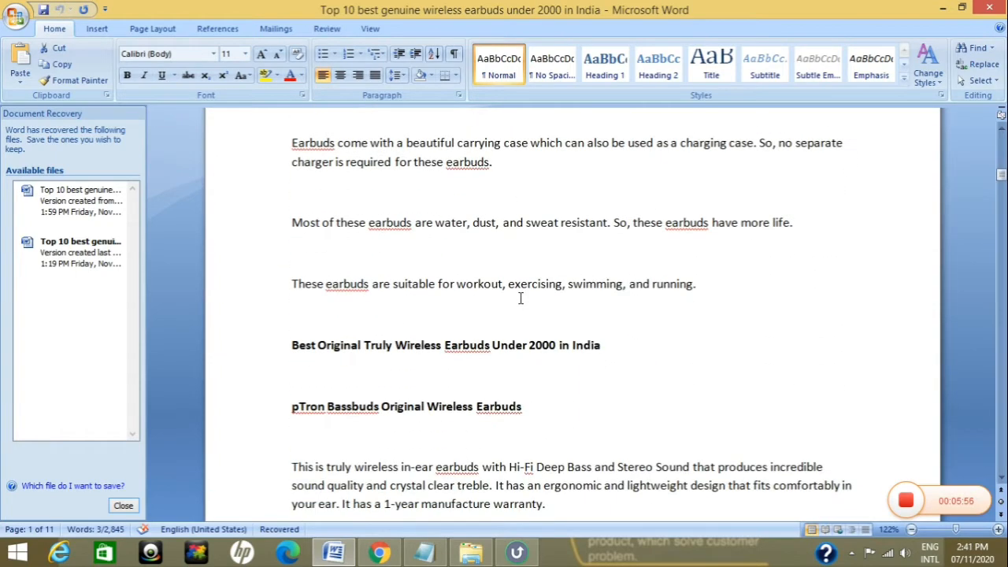
scroll(520, 297, "down", 1)
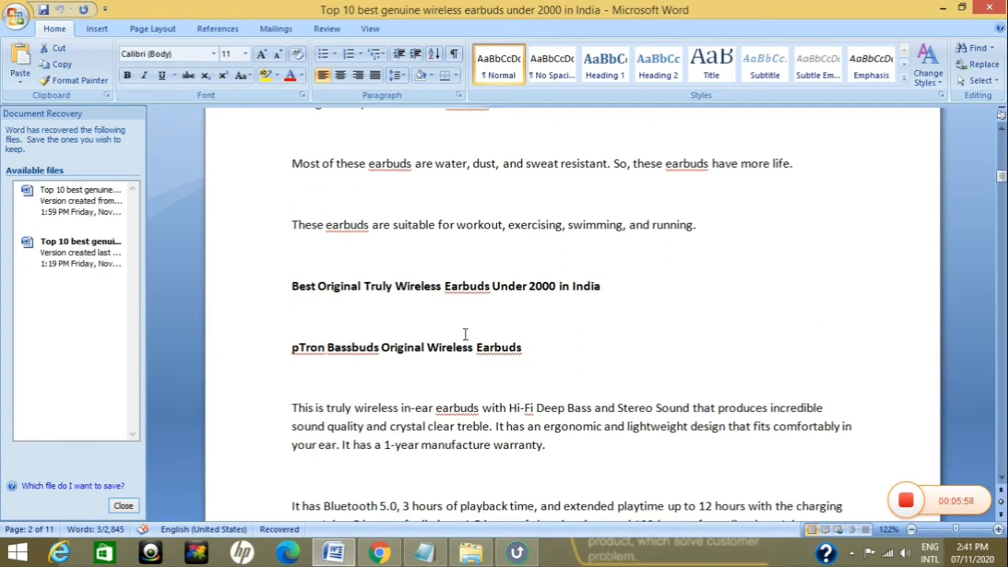
Step: Look through the individual product sections of the article, from pTron Bassbuds to iGear Twinbod 2.0
scroll(466, 336, "down", 12)
scroll(464, 333, "down", 5)
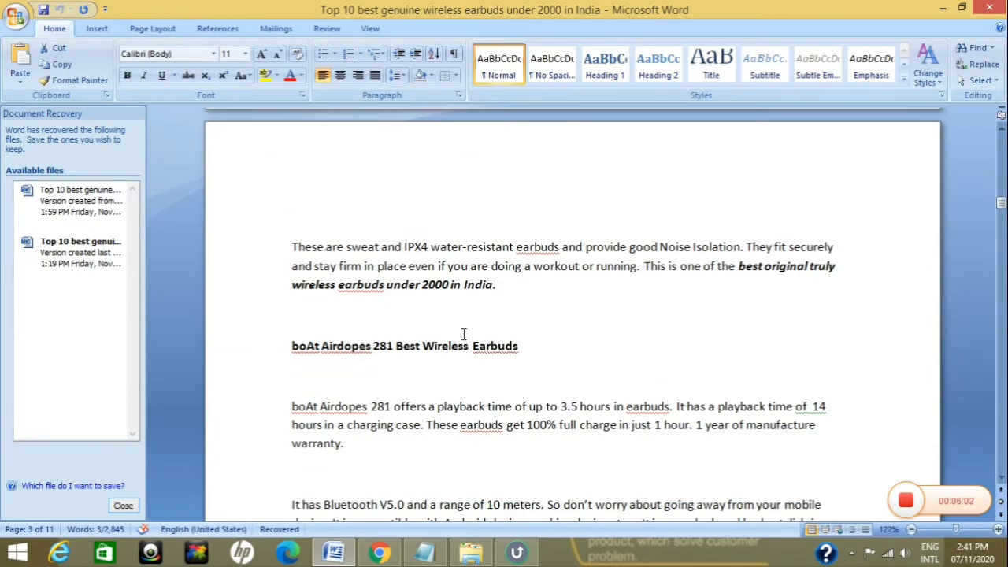
scroll(464, 334, "down", 4)
scroll(464, 334, "down", 3)
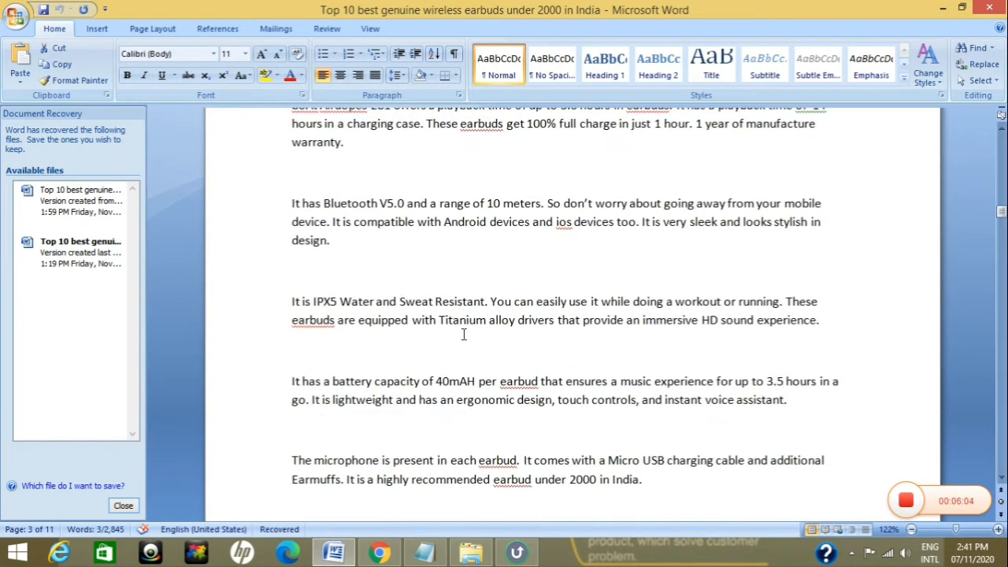
scroll(464, 334, "down", 3)
scroll(464, 334, "down", 3)
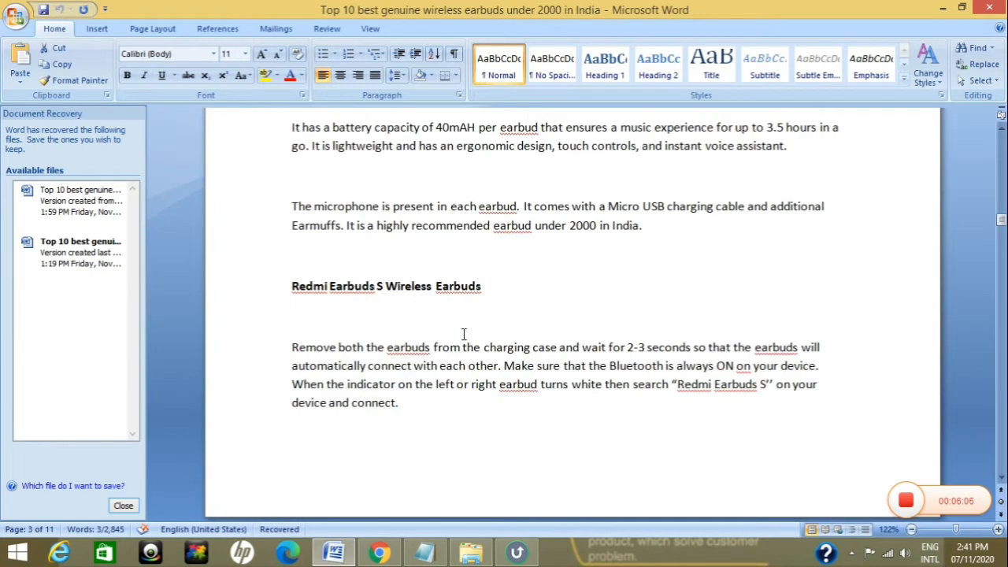
scroll(463, 334, "down", 20)
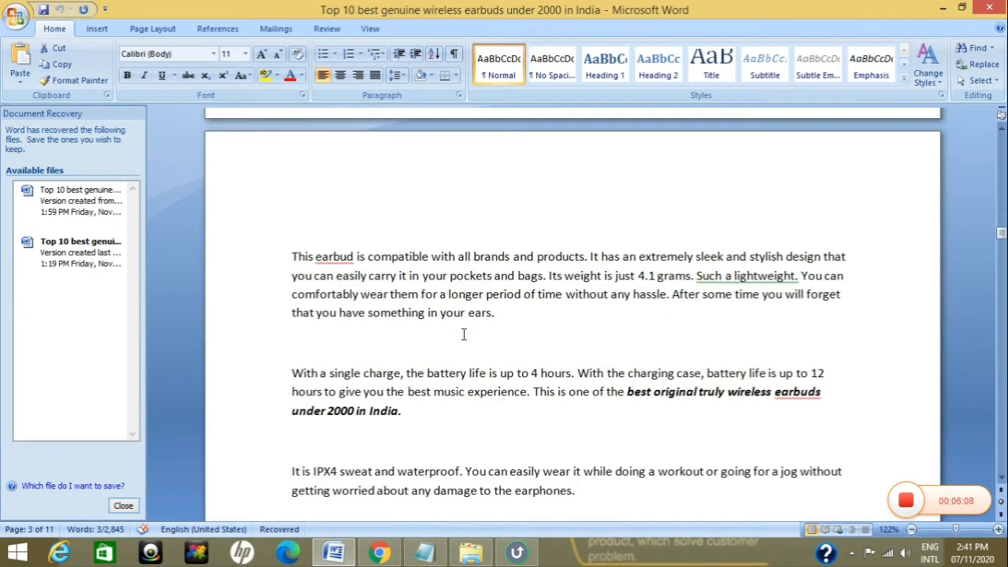
scroll(464, 334, "down", 20)
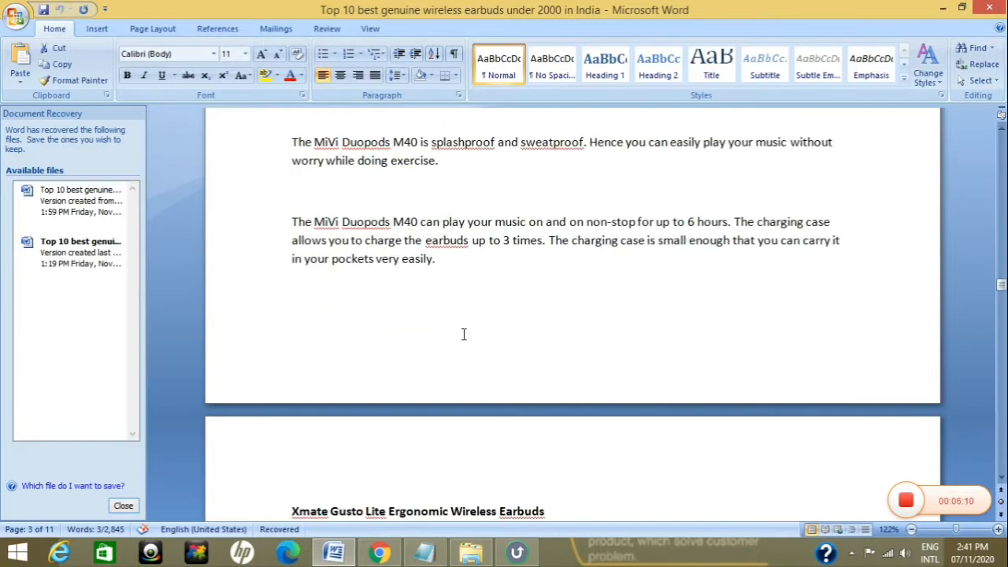
scroll(464, 334, "down", 20)
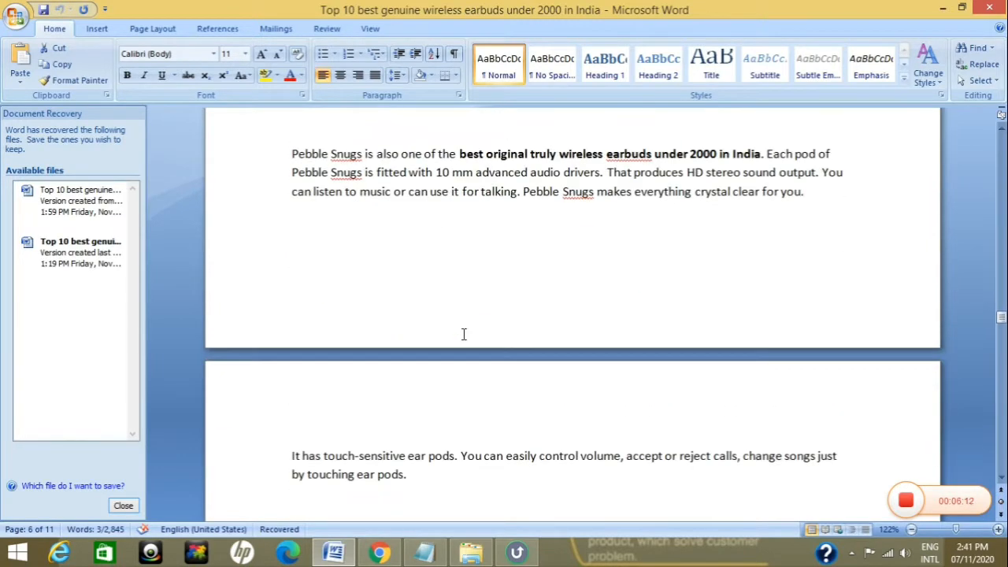
scroll(464, 334, "down", 5)
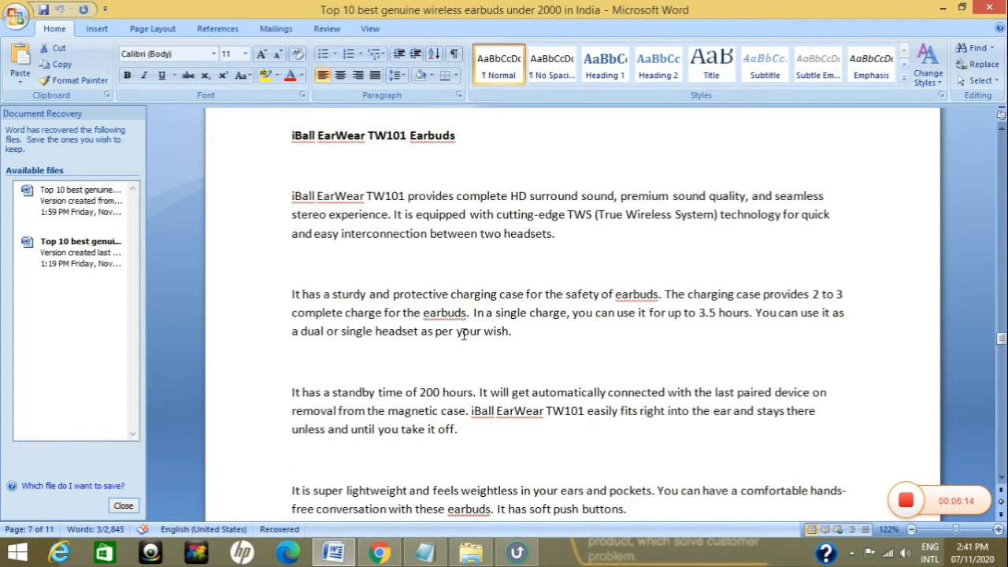
scroll(464, 334, "down", 16)
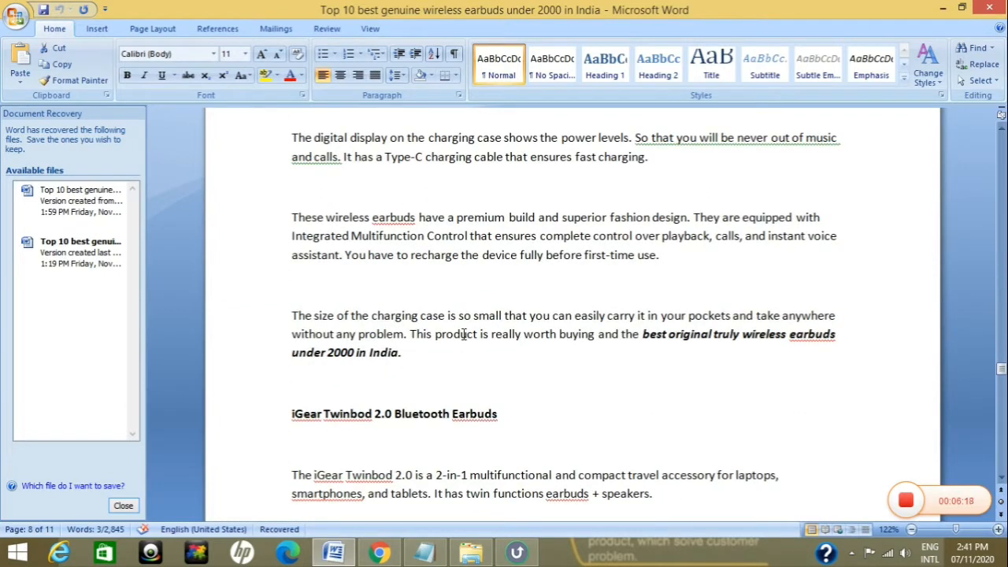
scroll(464, 334, "down", 3)
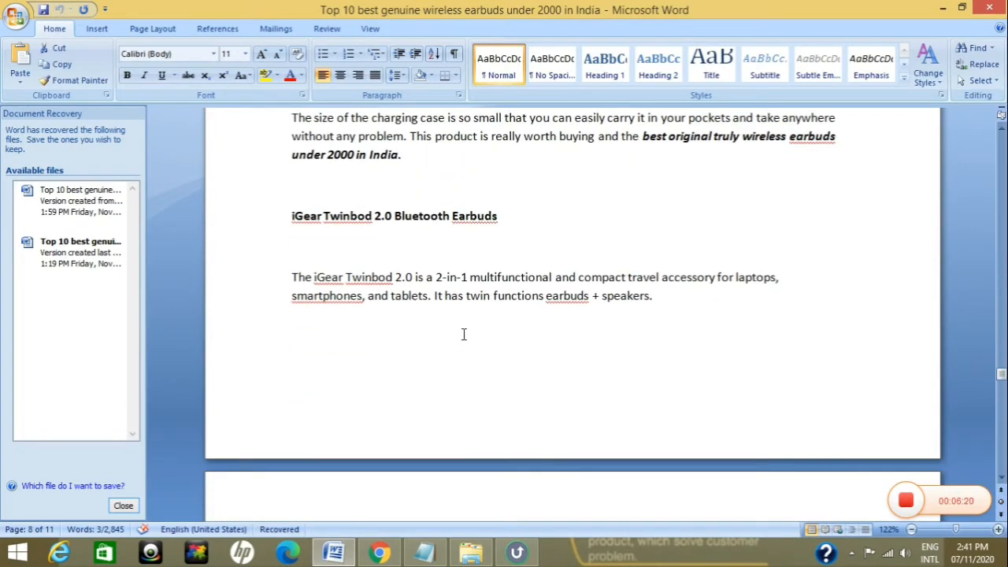
scroll(464, 334, "down", 3)
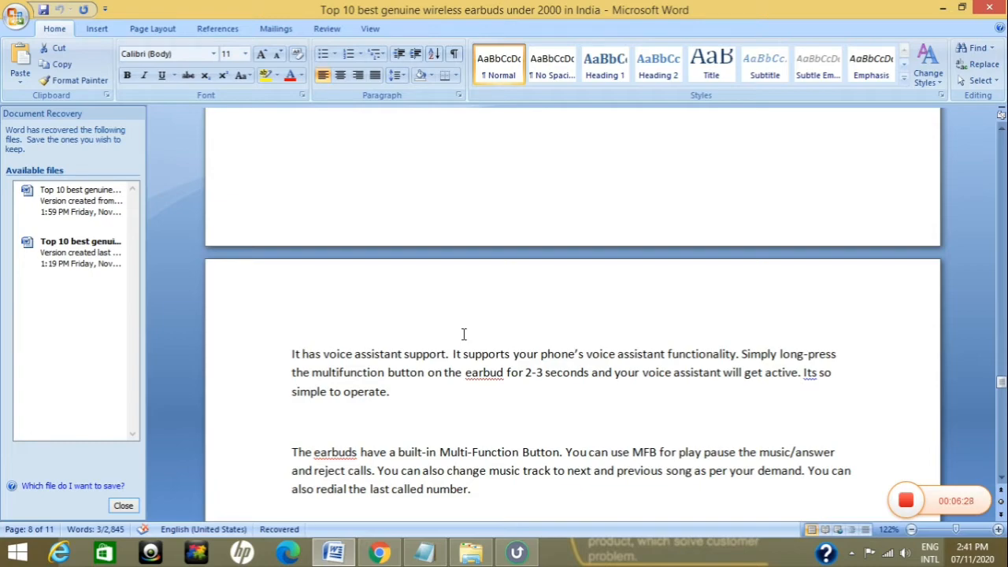
scroll(464, 334, "up", 20)
scroll(463, 333, "up", 6)
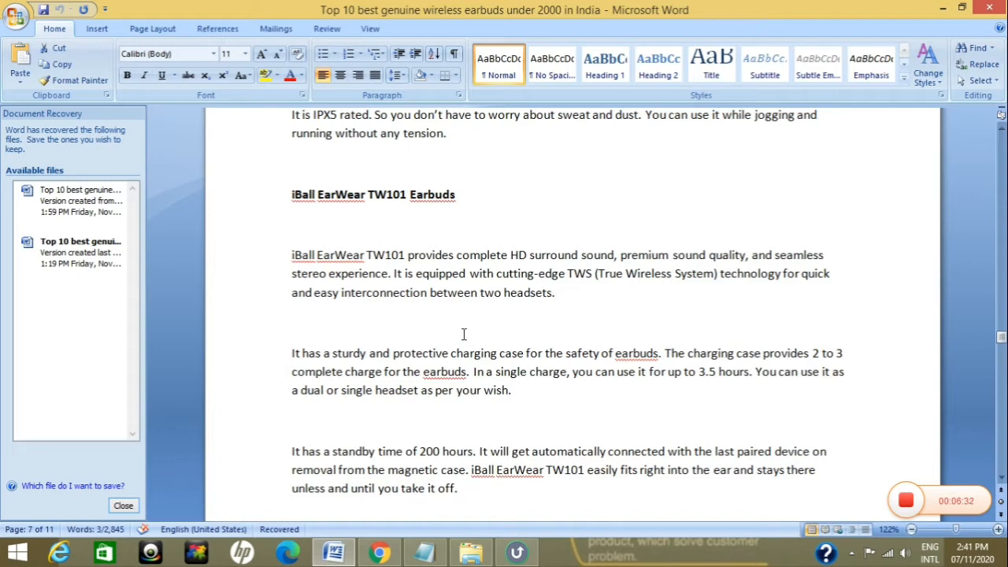
Step: Switch to Chrome and examine Duplichecker's scan properties, plagiarism and unique percentages, and the scanned text
left_click(379, 553)
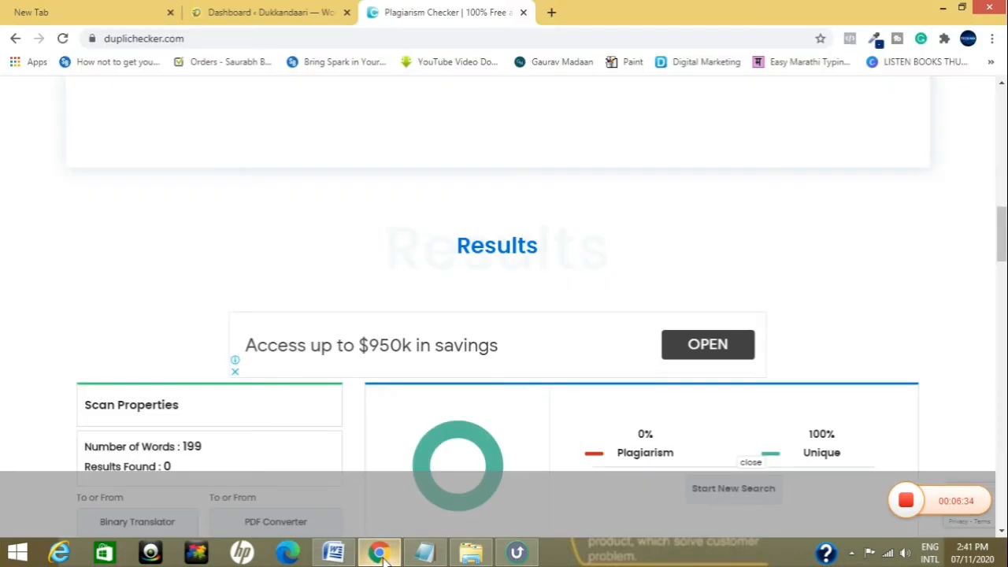
scroll(472, 281, "up", 4)
scroll(471, 279, "down", 6)
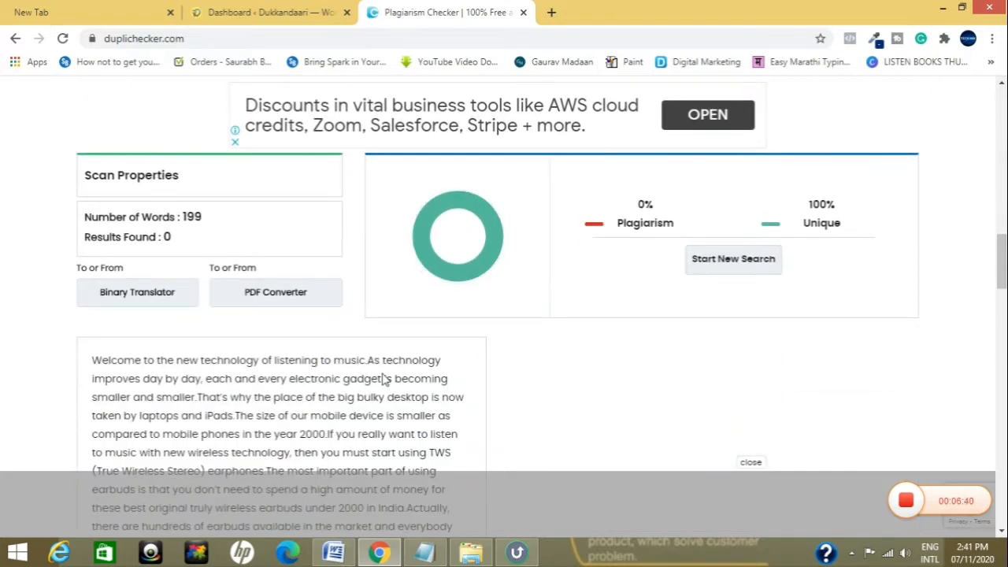
scroll(382, 380, "down", 3)
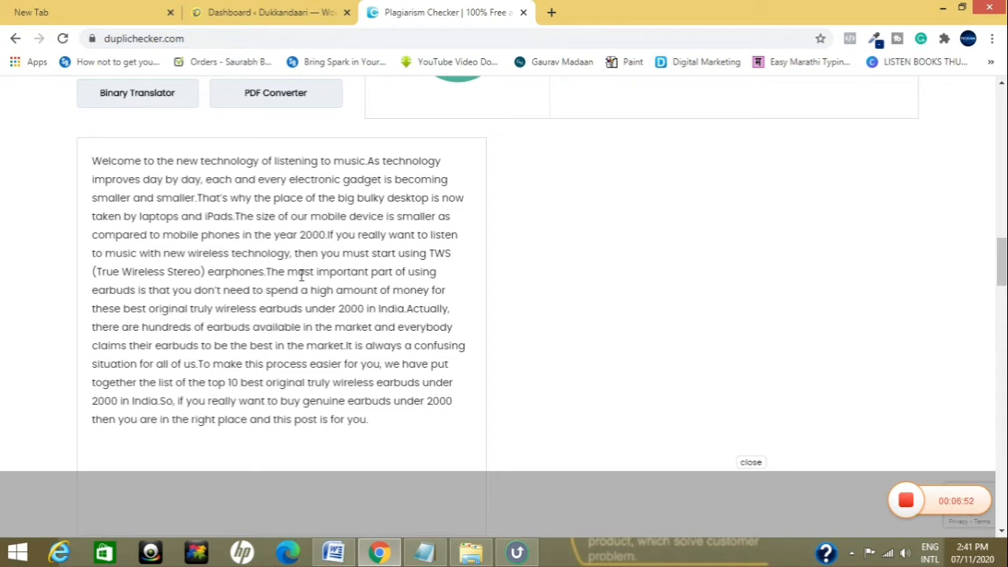
scroll(300, 274, "up", 8)
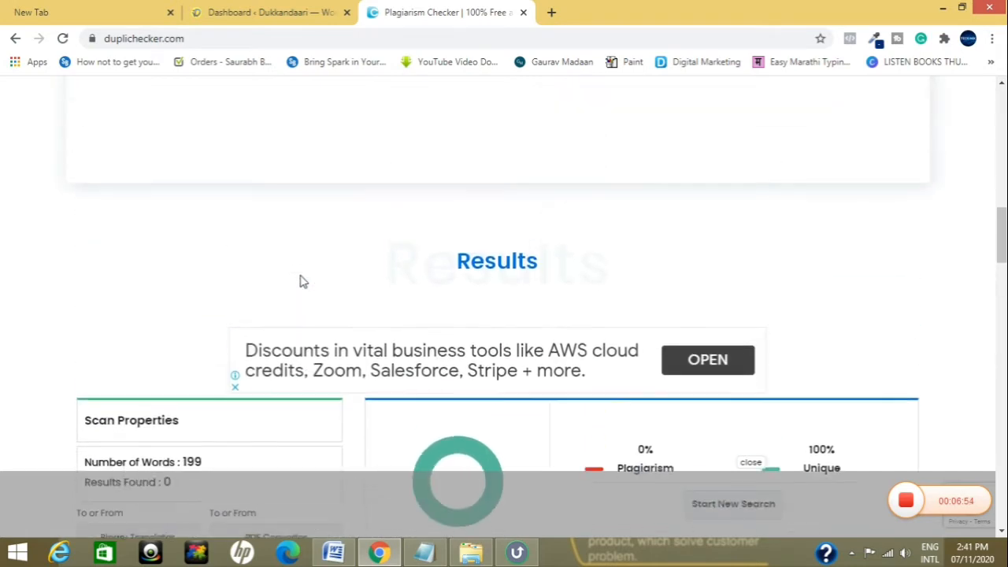
scroll(451, 141, "up", 1)
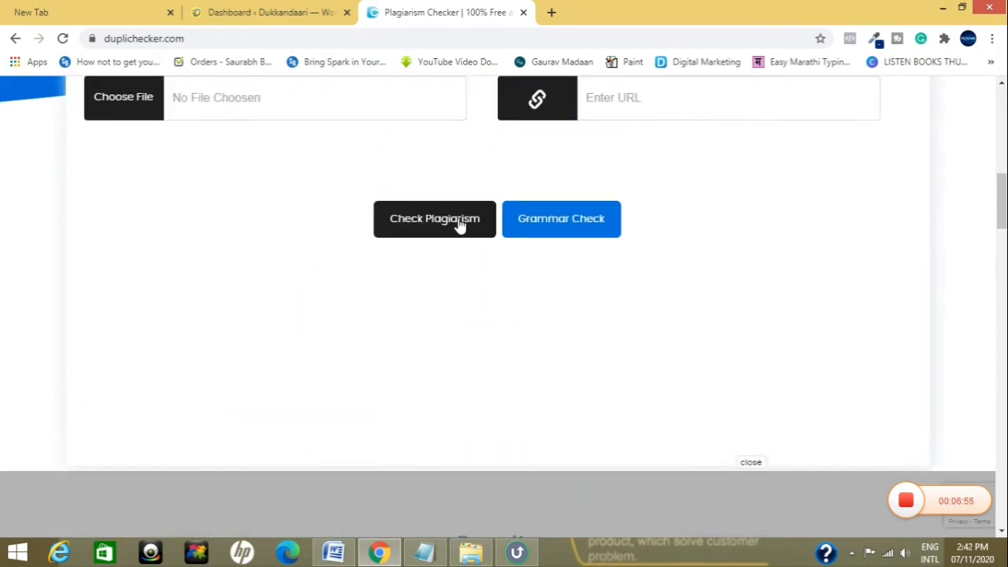
scroll(483, 275, "down", 5)
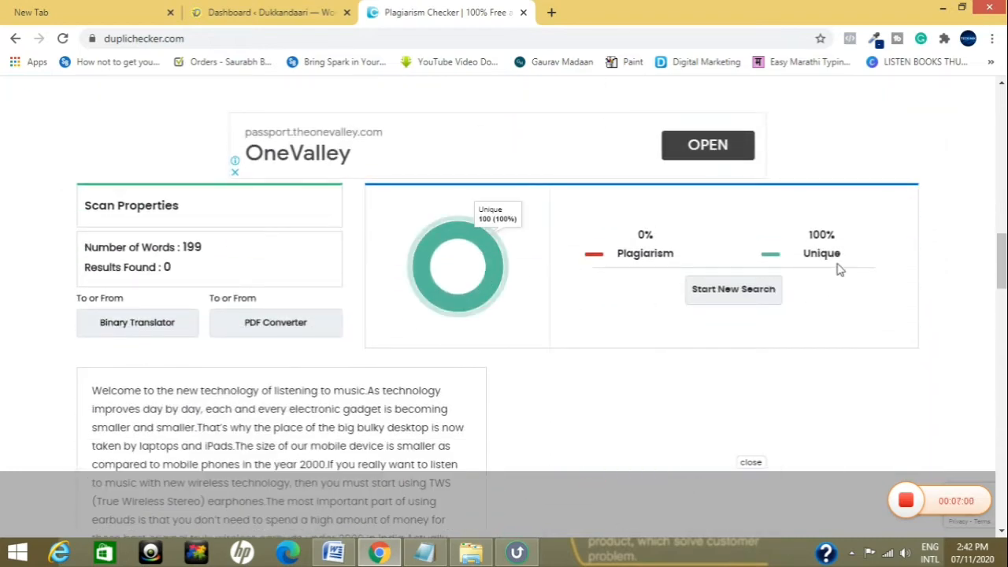
Step: Switch to Word and read through the rest of the article, including the Conclusion and the closing line on the last page
left_click(334, 553)
scroll(498, 331, "down", 3)
scroll(498, 330, "down", 10)
scroll(498, 331, "down", 15)
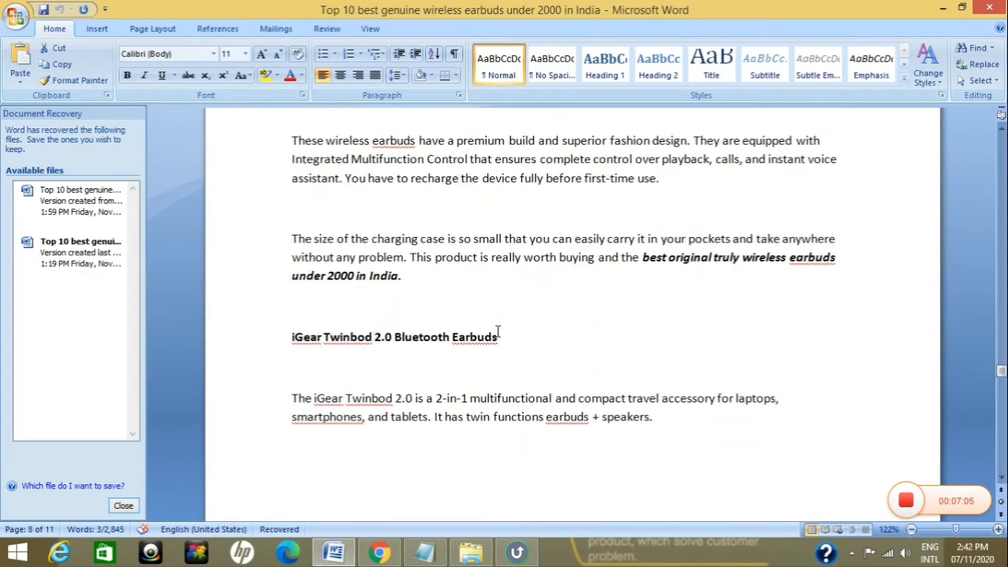
scroll(496, 331, "down", 15)
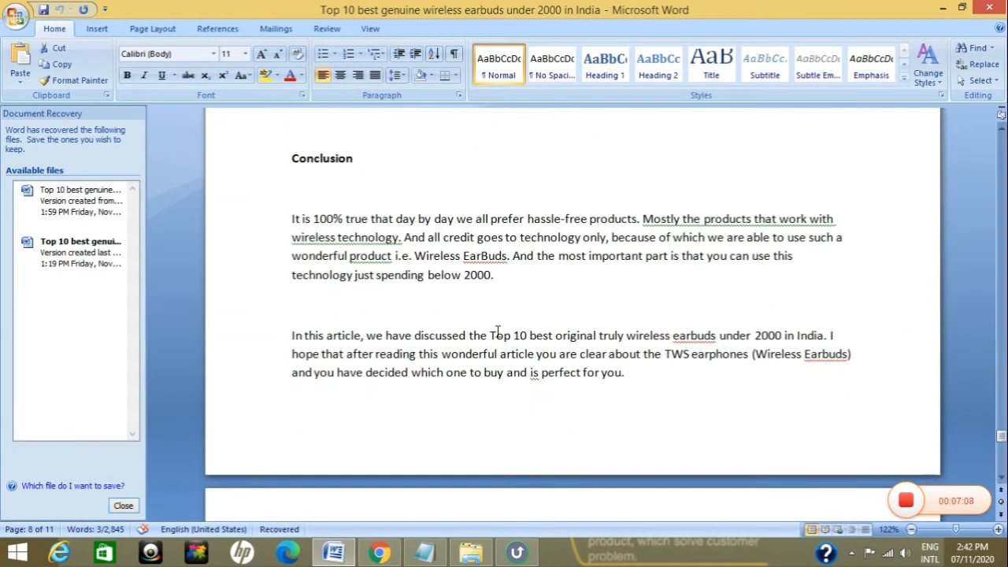
scroll(498, 331, "up", 10)
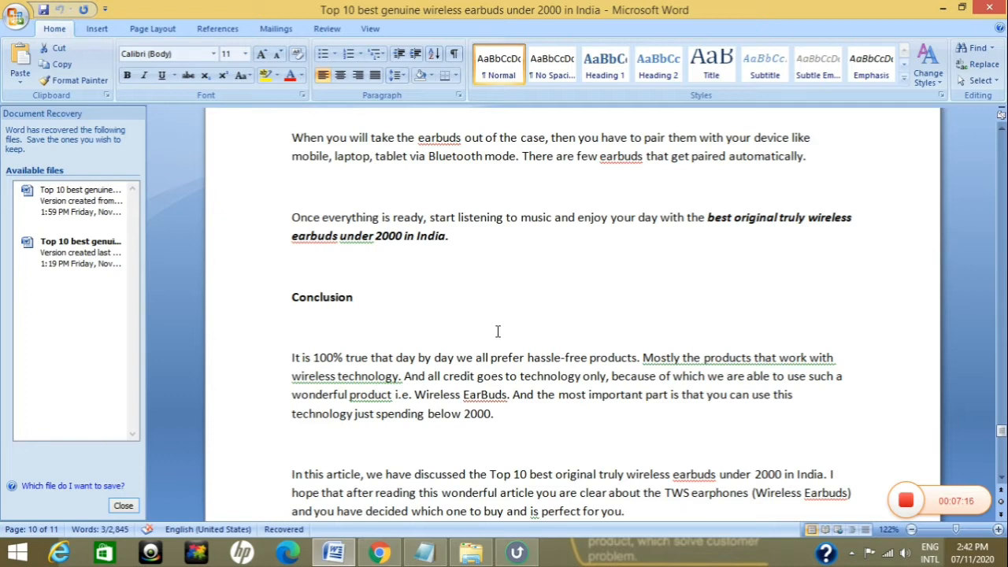
scroll(498, 330, "down", 5)
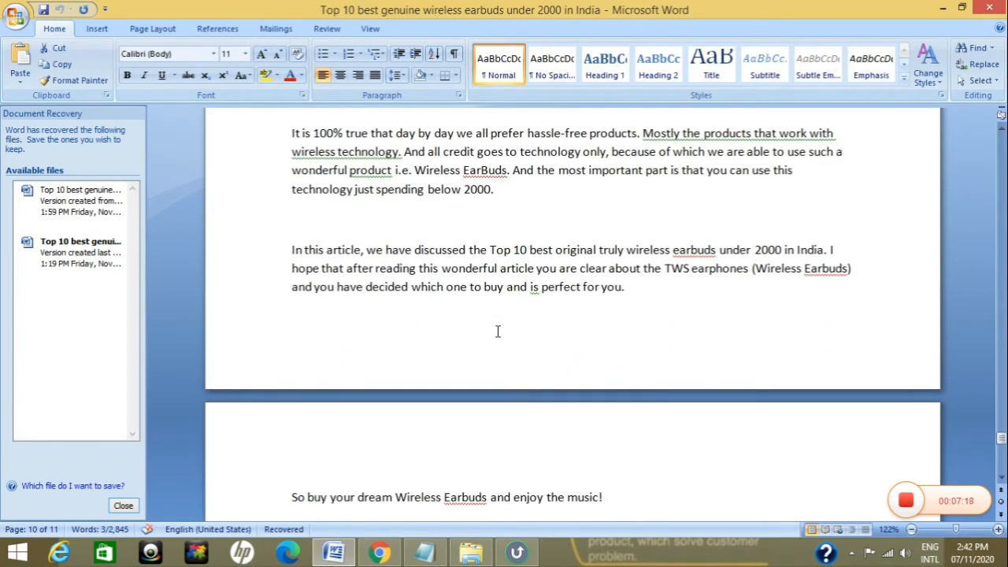
scroll(498, 330, "down", 5)
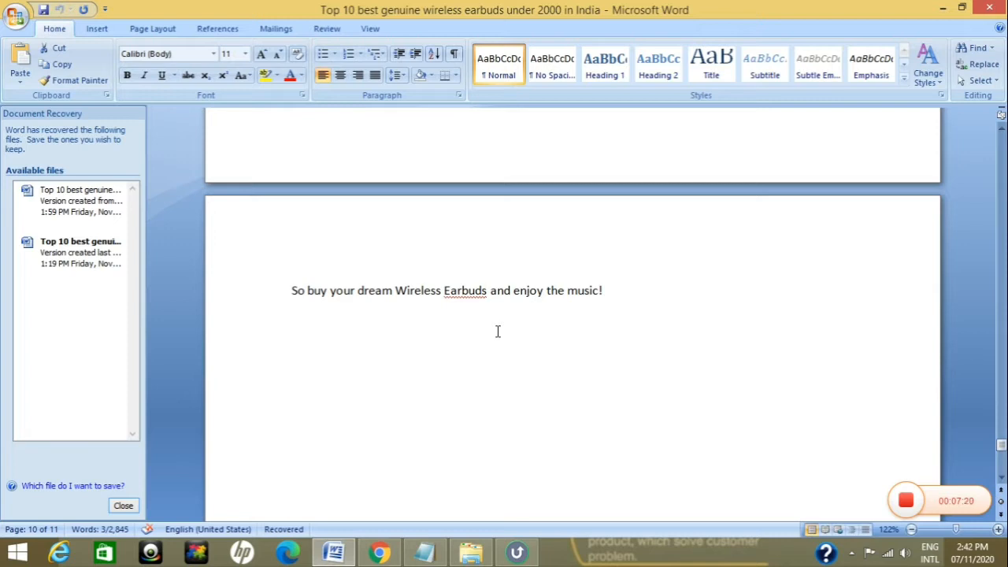
scroll(498, 331, "down", 5)
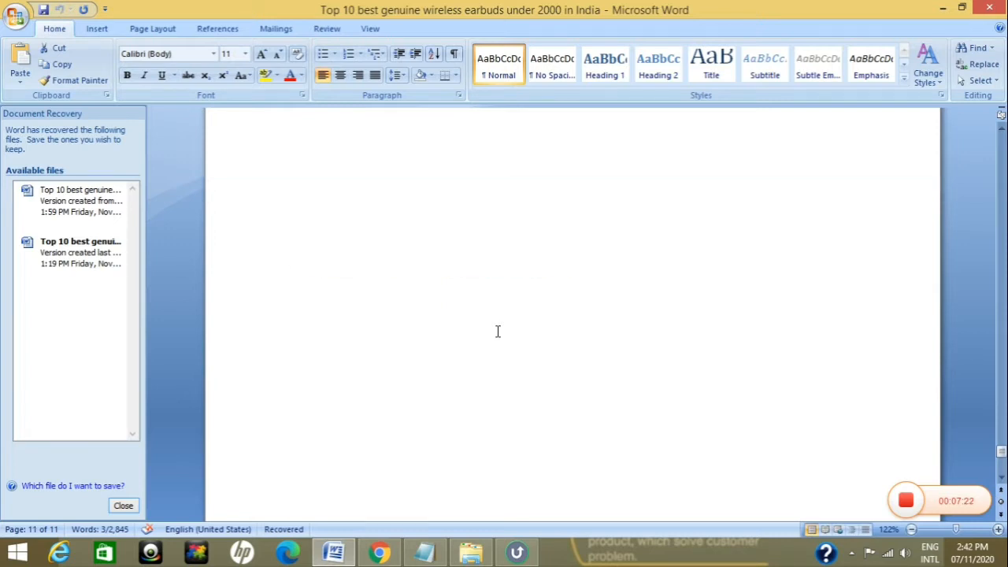
Step: View the list of Amazon product links and prices in the IMP Notepad file and return to the article's Conclusion in Word
left_click(424, 553)
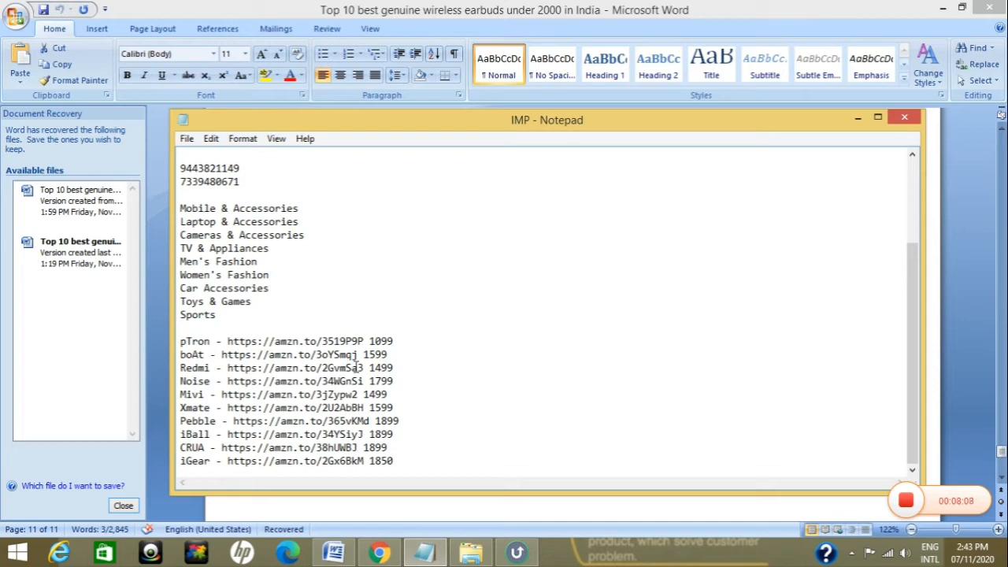
left_click(333, 552)
scroll(499, 280, "up", 10)
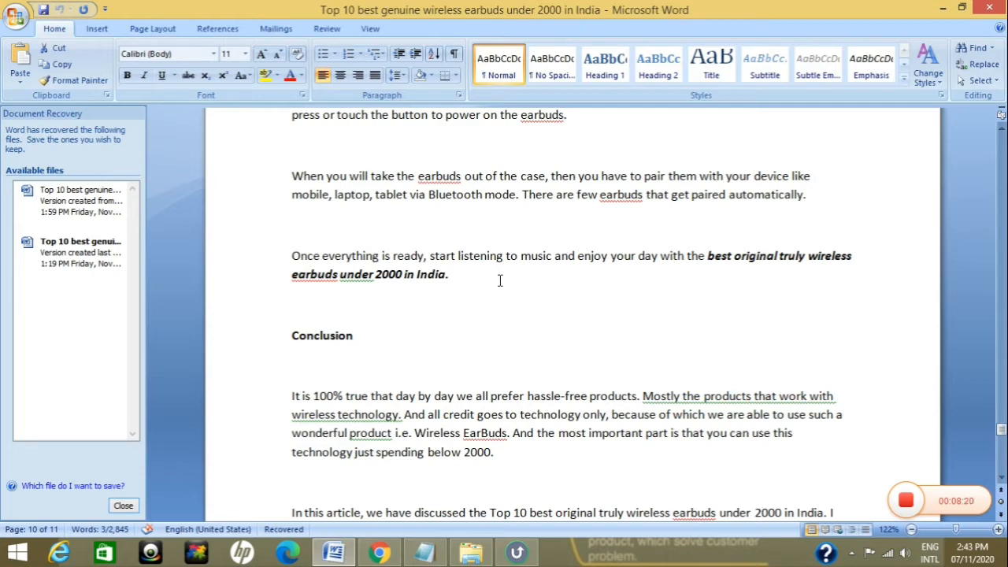
Step: Look at the Amazon product links in the IMP Notepad file again, and return to the article's How To Use Wireless Earbuds section in Word
left_click(427, 555)
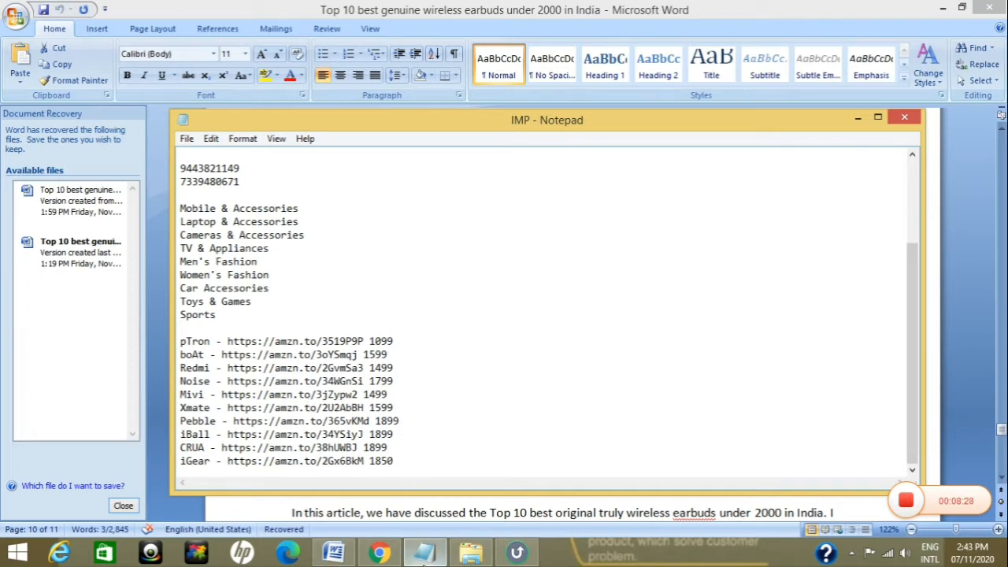
left_click(426, 555)
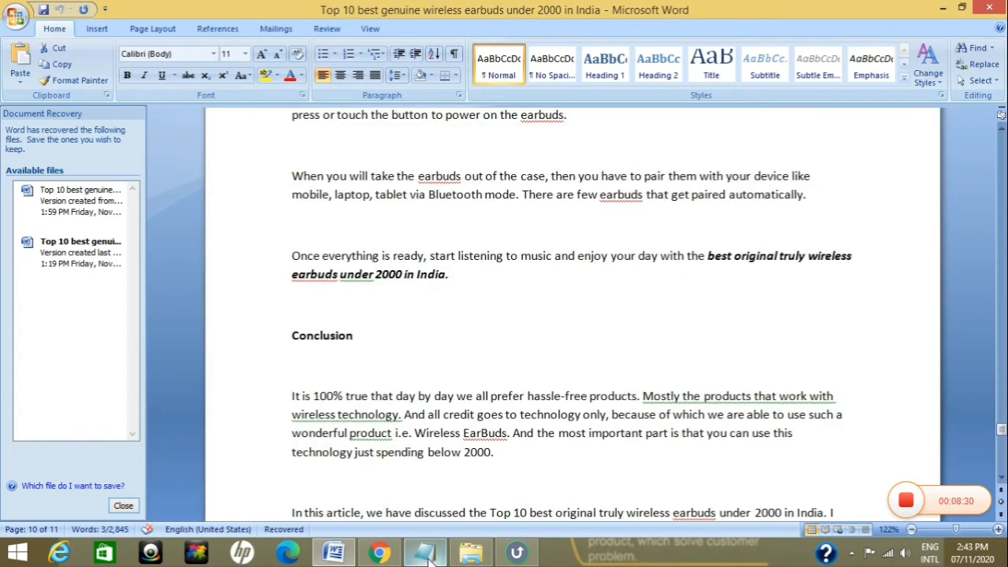
scroll(488, 335, "up", 5)
scroll(489, 334, "up", 3)
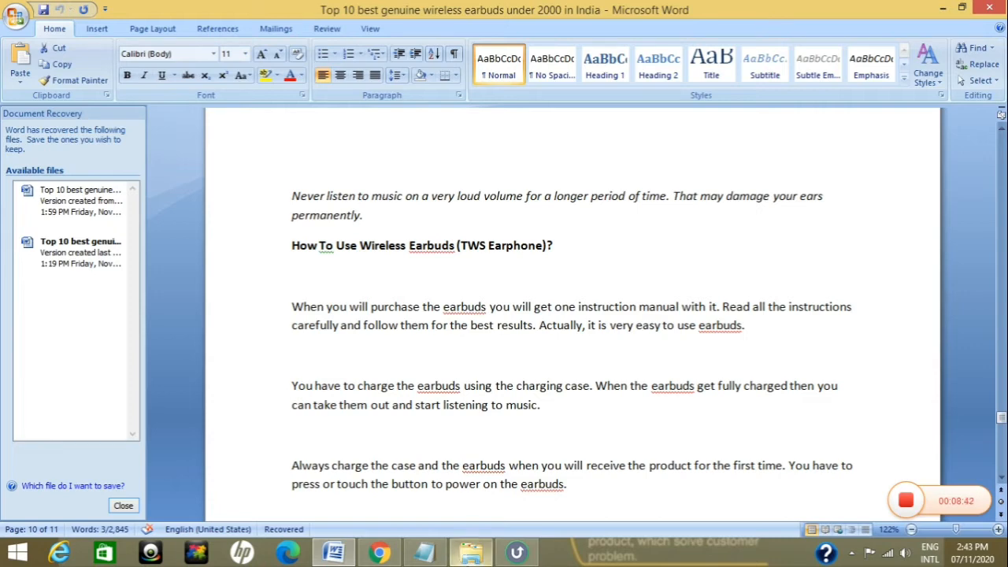
Step: Switch to the Headphones folder in File Explorer and check the file size of the Pebble(1) image in its properties
left_click(471, 552)
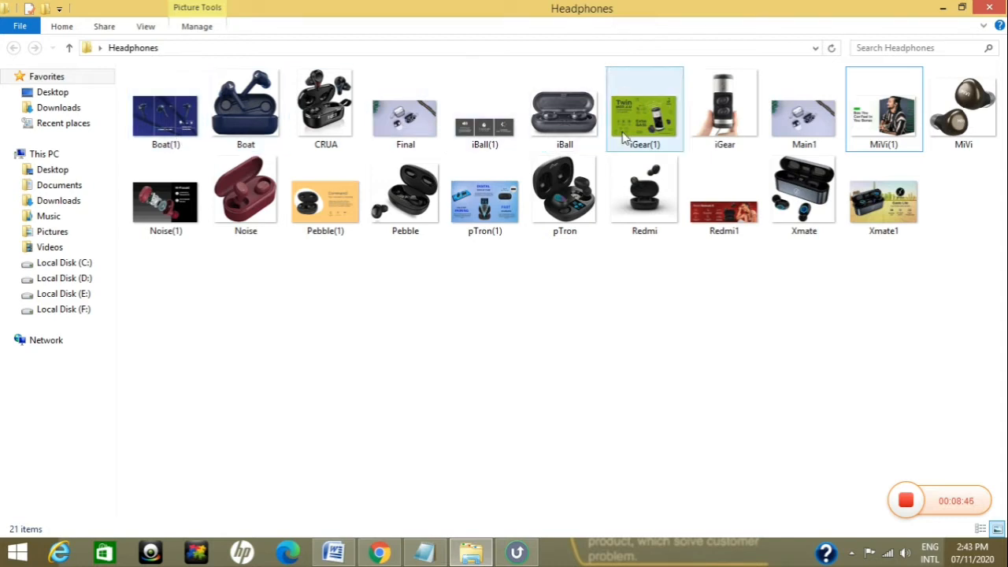
left_click(597, 266)
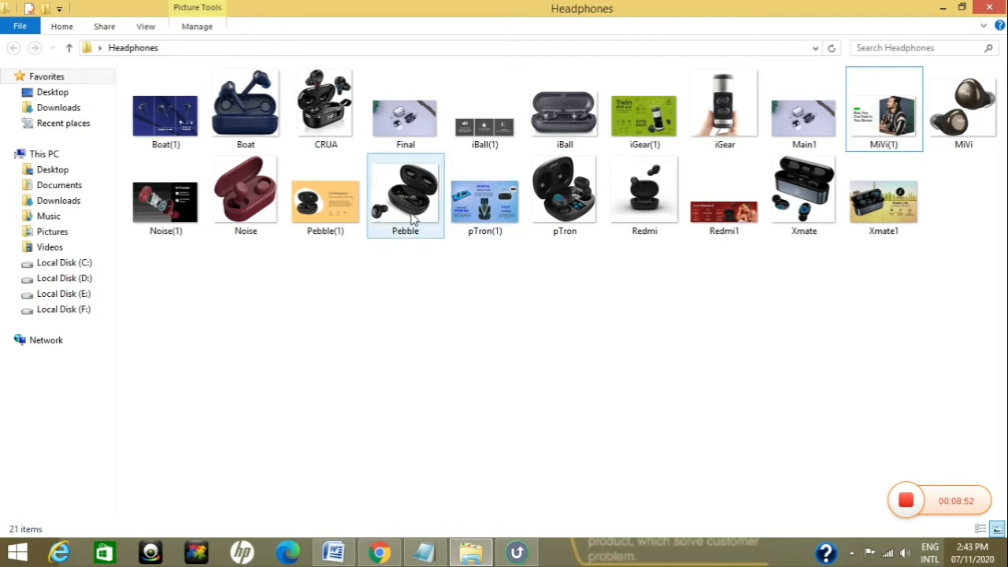
double_click(319, 219)
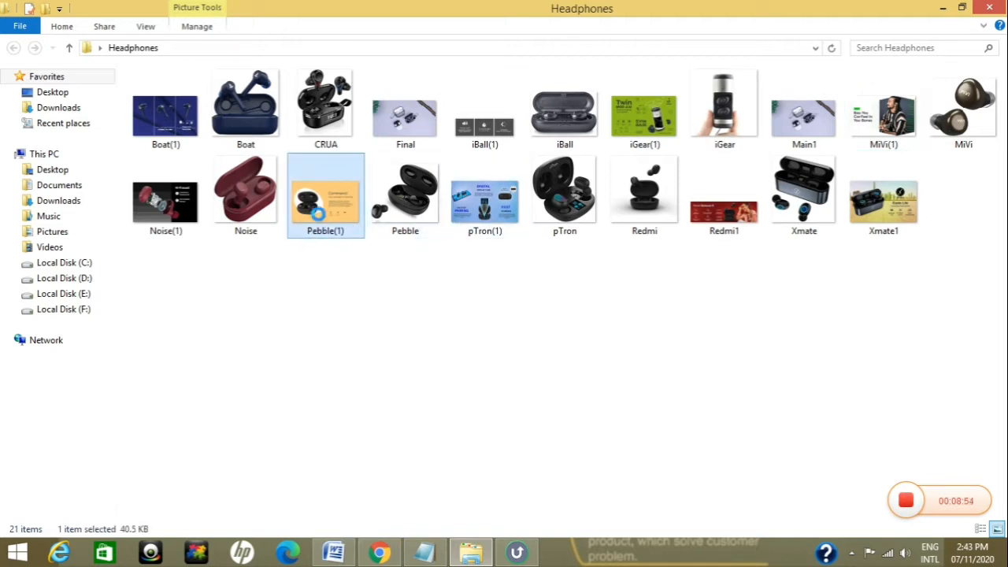
right_click(317, 210)
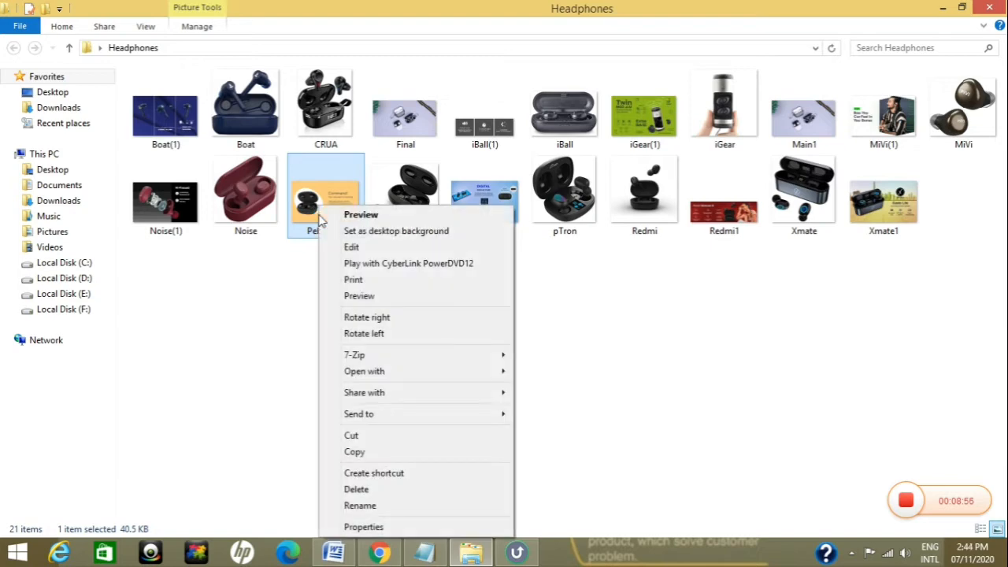
left_click(394, 527)
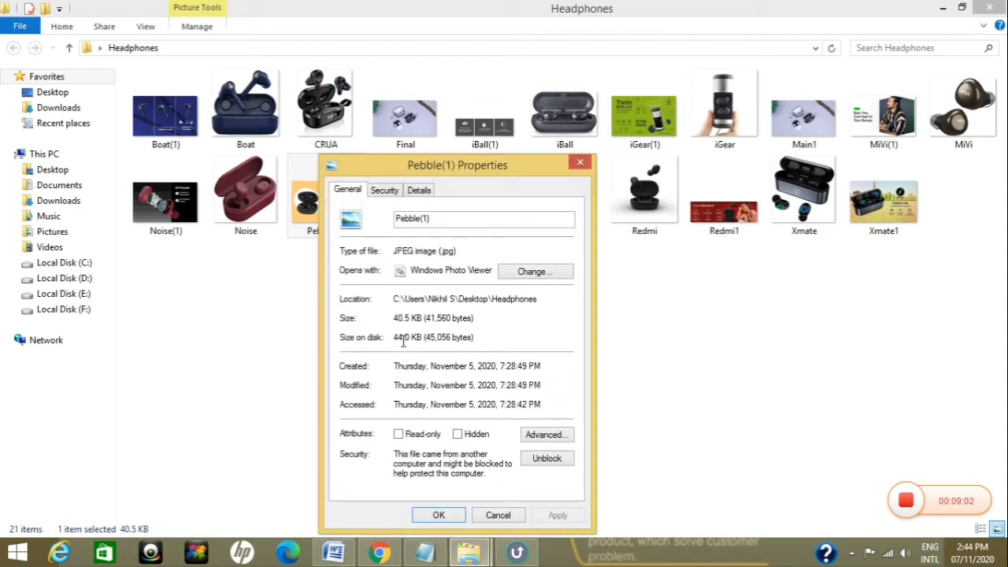
left_click(581, 166)
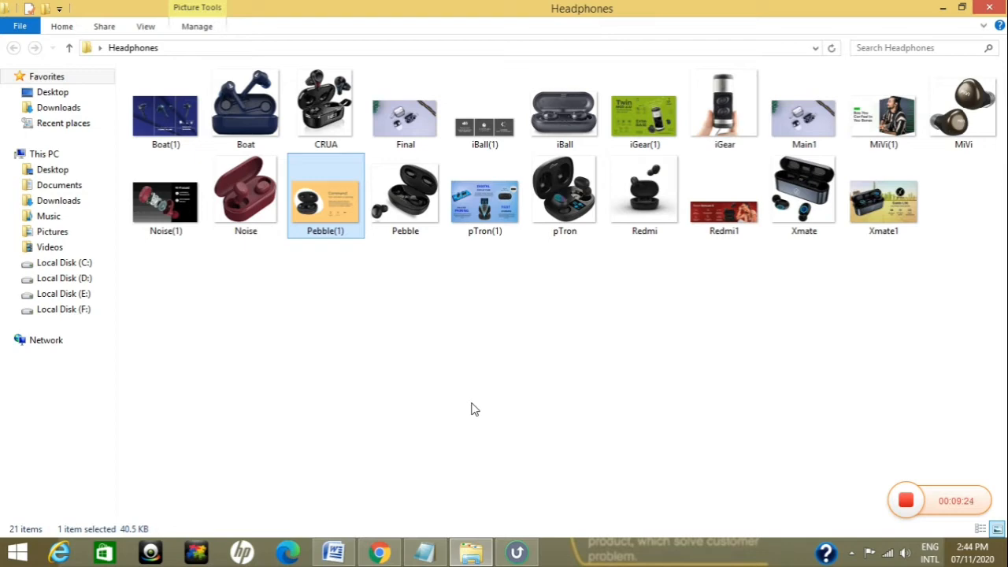
Step: Switch to Chrome, search Google for tinypng in the empty tab, and open the TinyPNG website
left_click(381, 552)
left_click(551, 12)
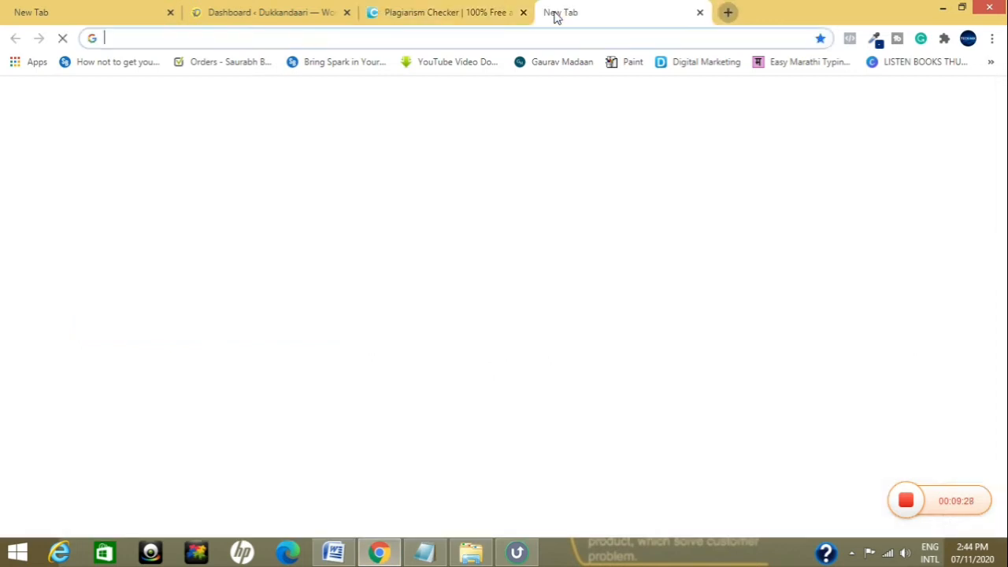
left_click(507, 34)
type("tiny")
key("Down")
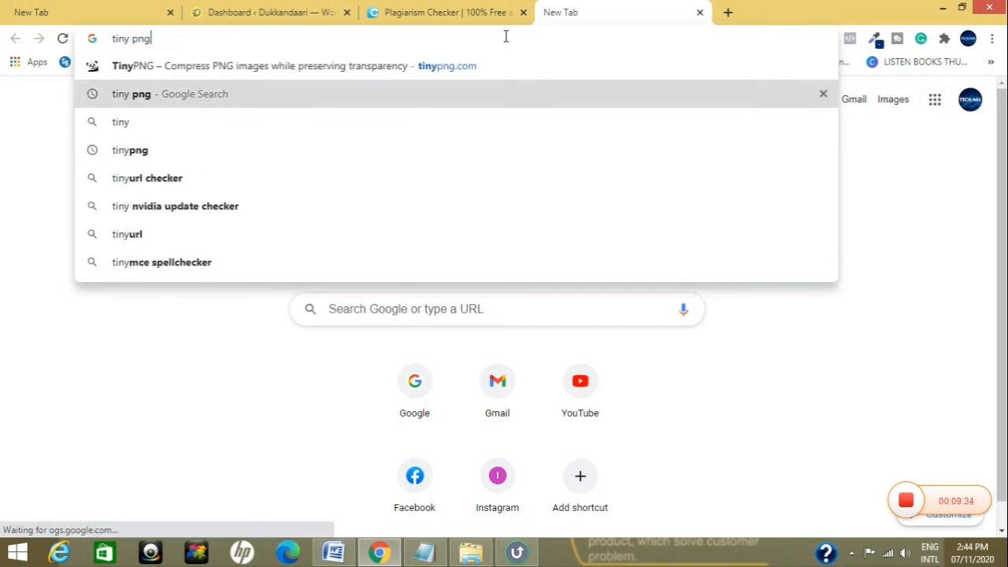
key("Down")
key("Down")
key("Return")
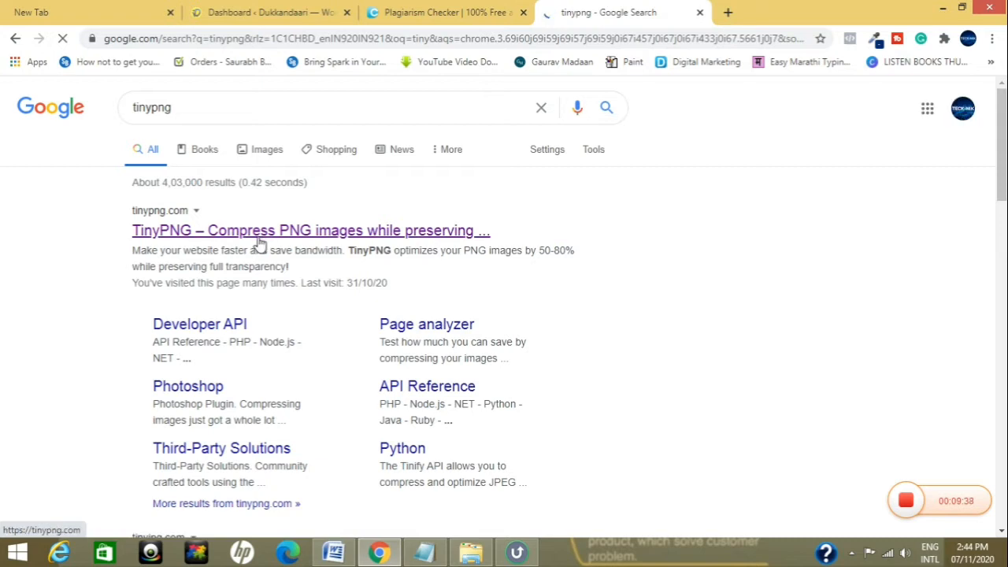
left_click(373, 234)
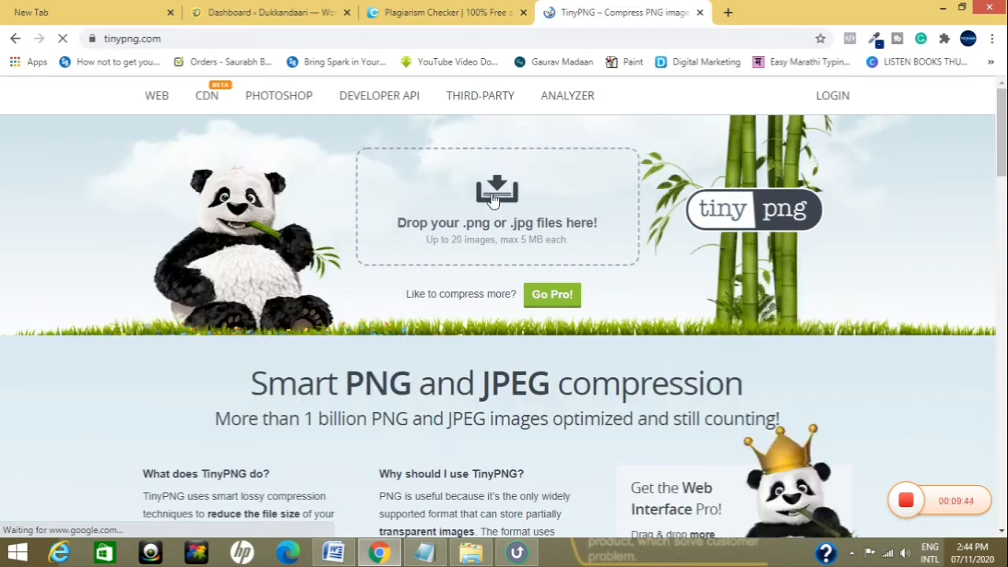
Step: Upload the Boat image from the Headphones folder to TinyPNG for compression
left_click(491, 199)
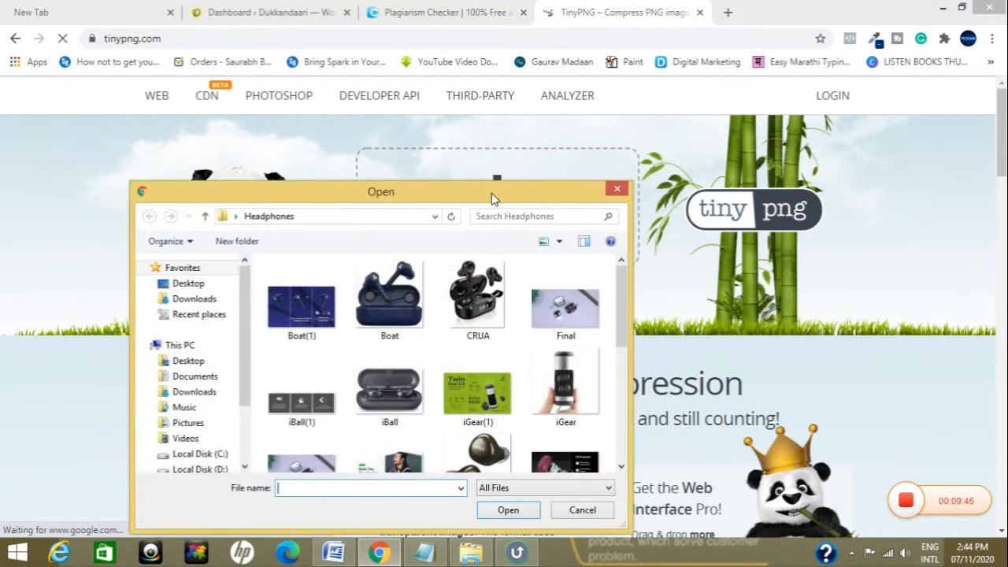
left_click(371, 318)
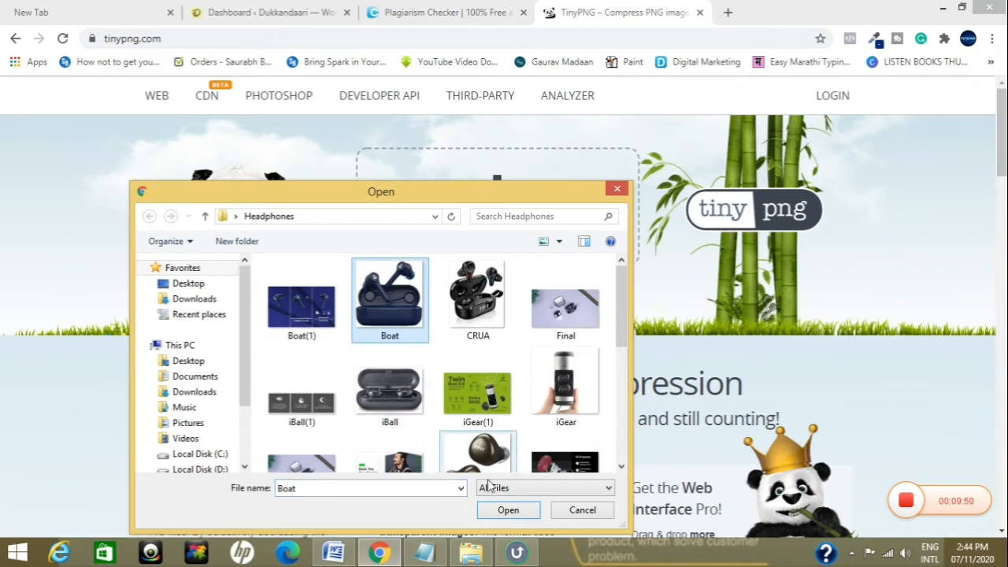
left_click(499, 511)
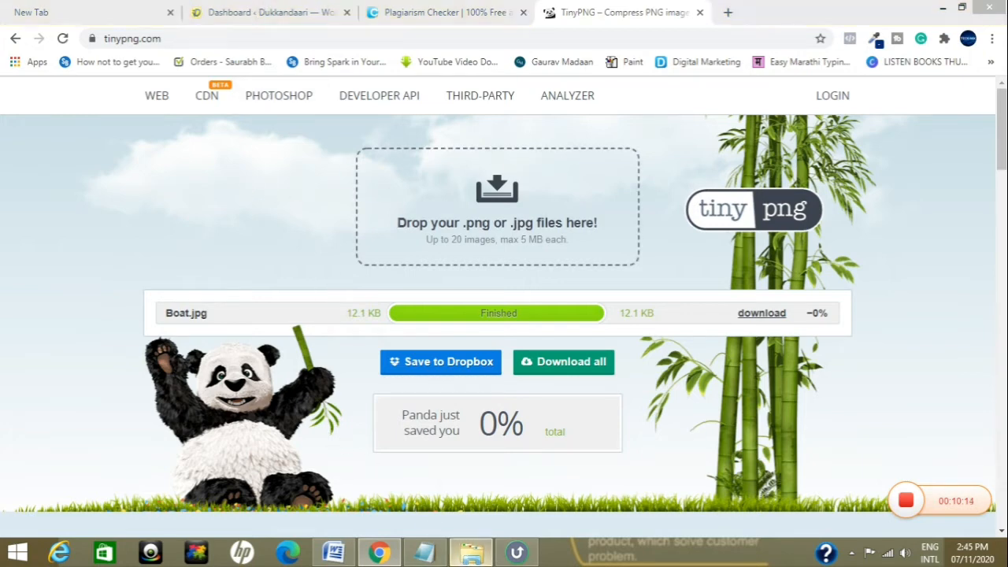
Step: View the Headphones image folder in File Explorer, and switch to Word to look over the article's last pages and Conclusion
left_click(470, 553)
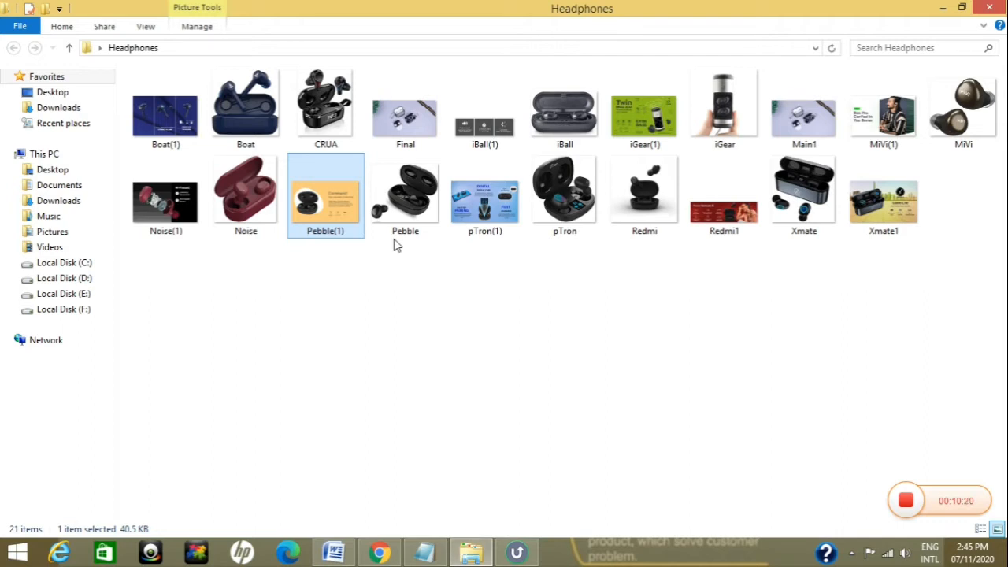
left_click(334, 553)
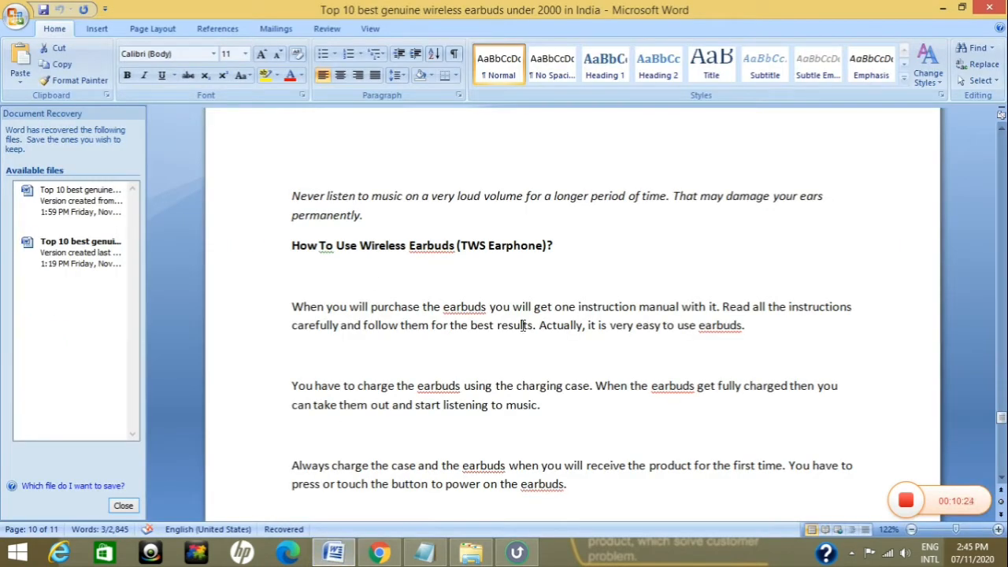
scroll(522, 325, "down", 20)
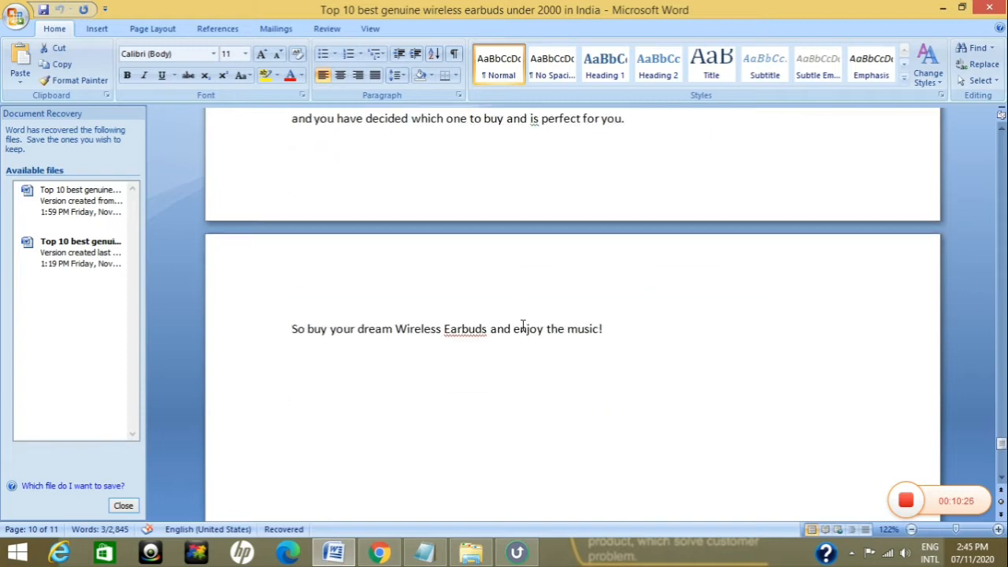
scroll(522, 326, "down", 3)
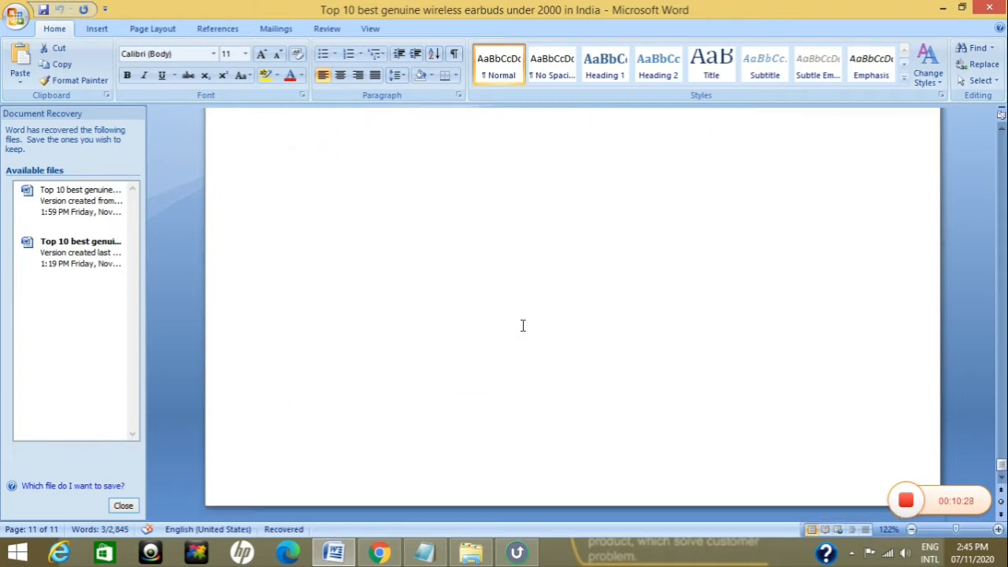
scroll(522, 325, "up", 10)
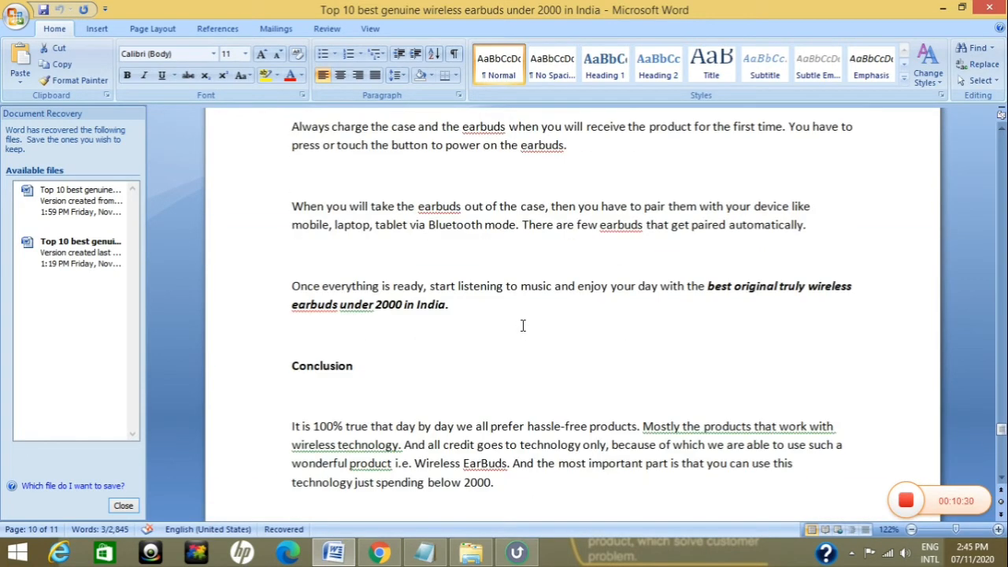
Step: Review the product links and prices in the IMP Notepad file and the product images in the Headphones folder
left_click(426, 554)
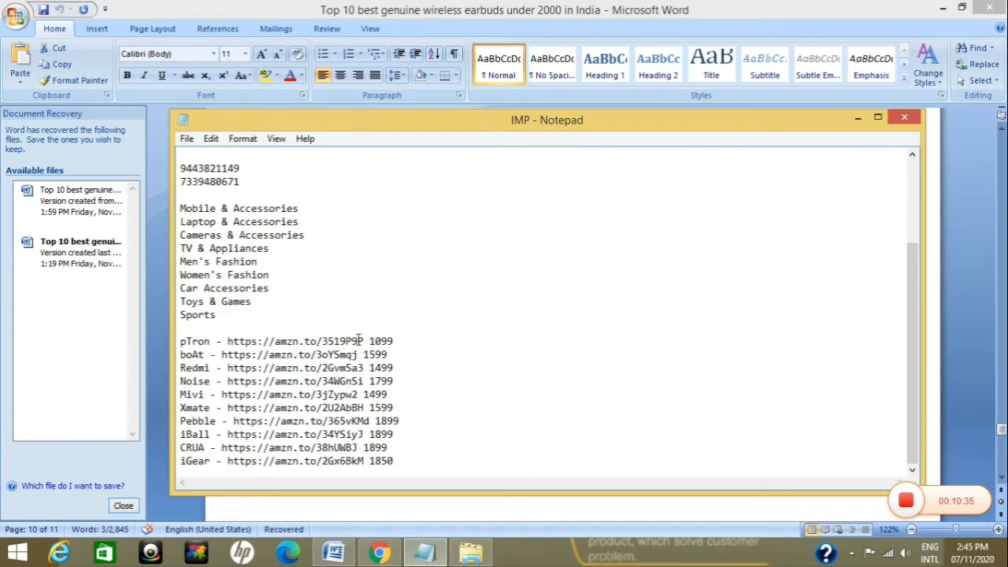
left_click(386, 516)
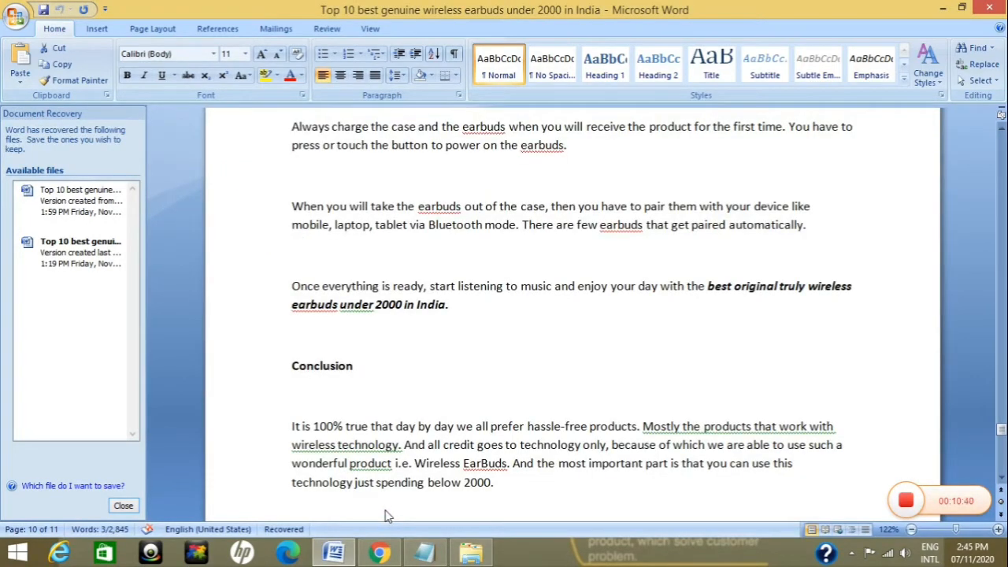
left_click(471, 552)
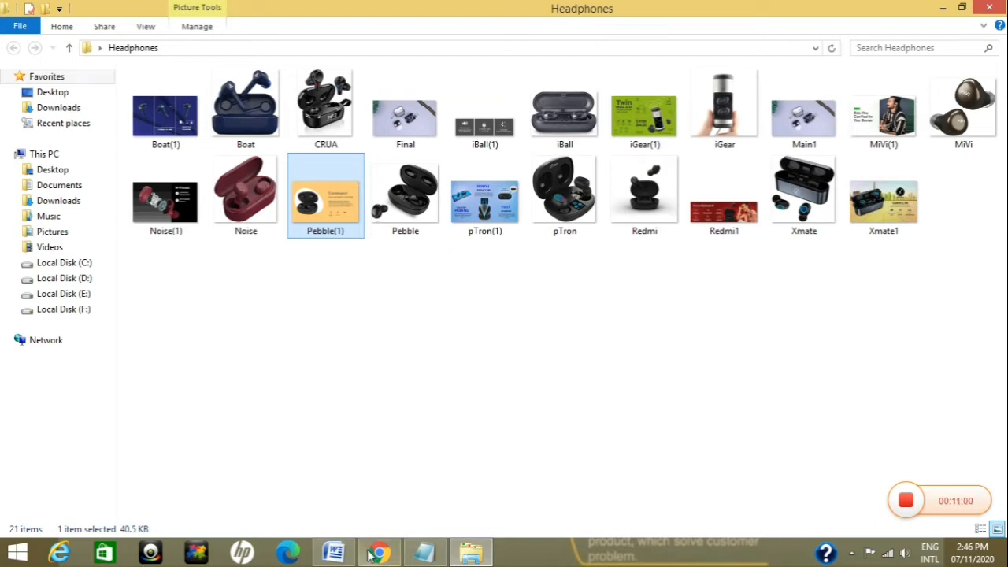
Step: Switch to Word and skim the article backwards from the Conclusion to the Redmi Earbuds S section, and forward to the Xmate Gusto Lite section
left_click(333, 553)
scroll(489, 371, "up", 8)
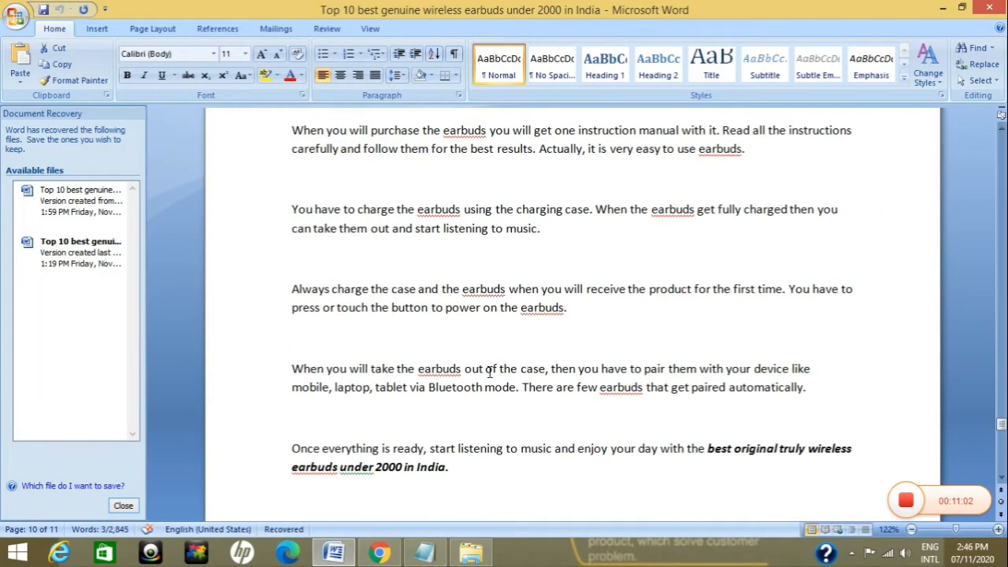
scroll(489, 372, "up", 1)
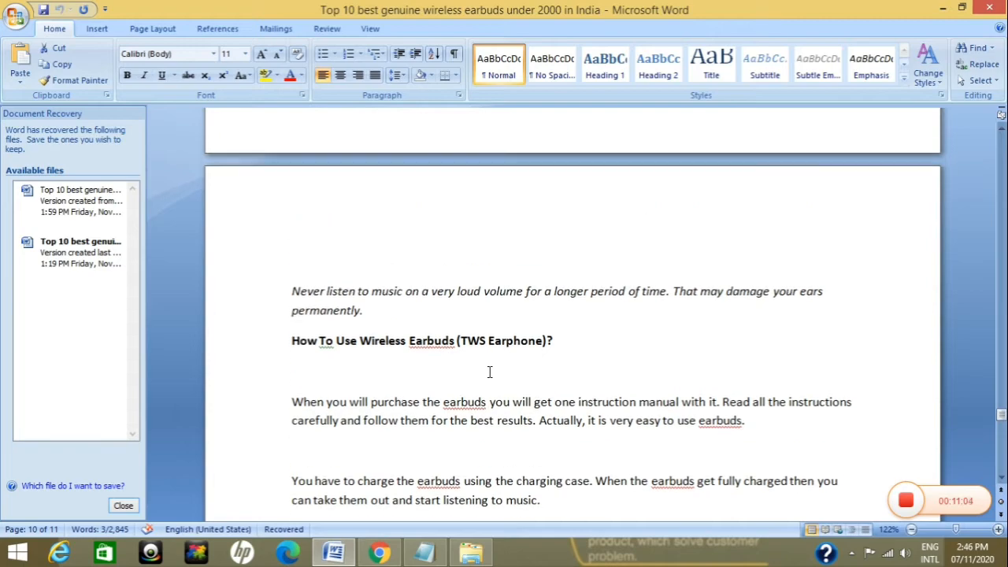
scroll(439, 331, "up", 5)
scroll(440, 332, "up", 11)
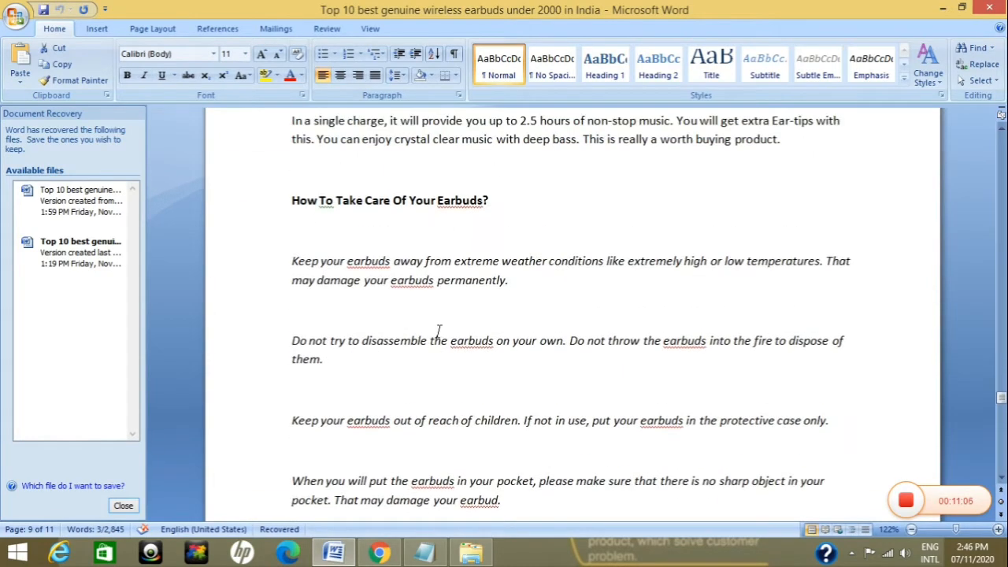
scroll(439, 331, "up", 15)
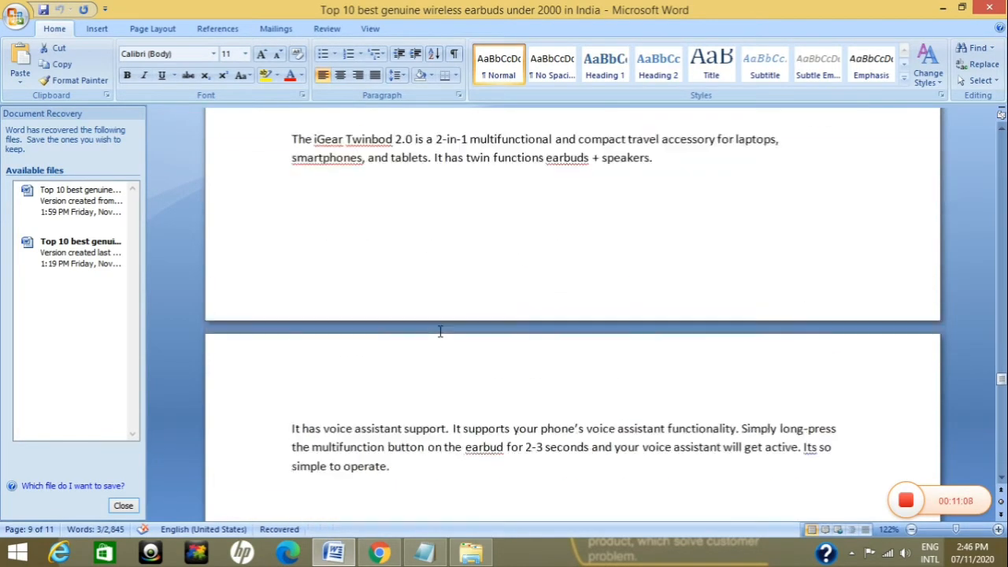
scroll(439, 331, "up", 7)
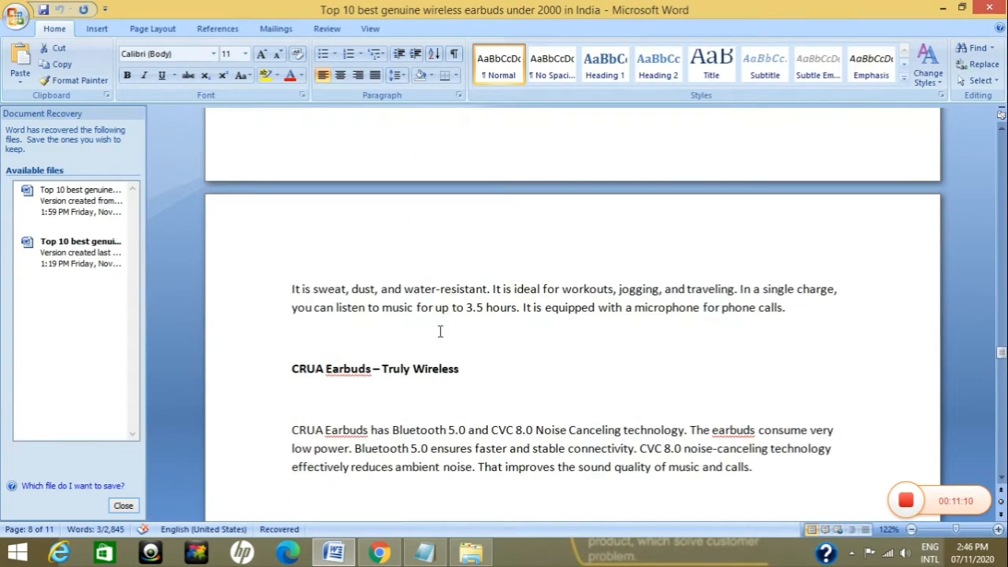
scroll(439, 331, "up", 20)
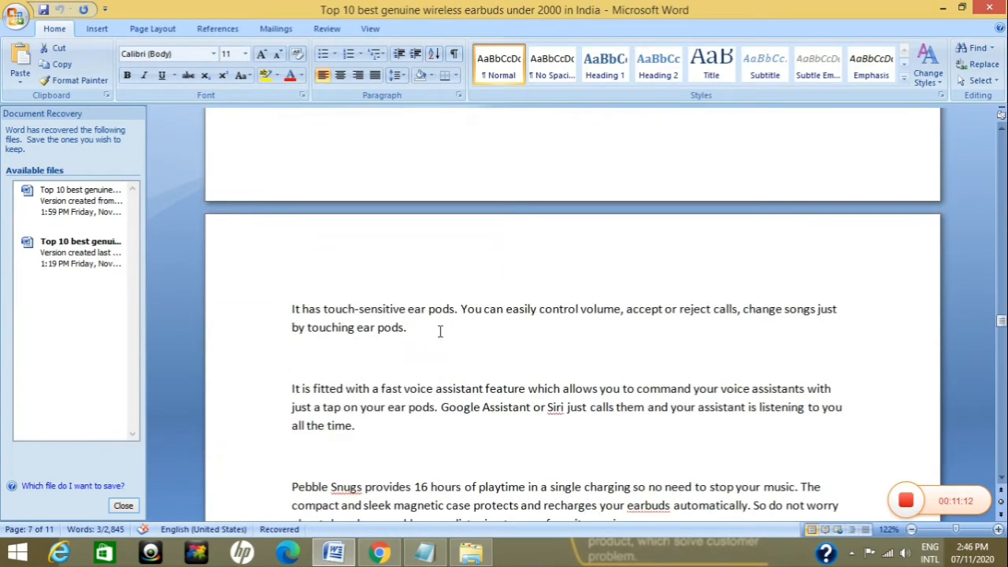
scroll(440, 332, "up", 20)
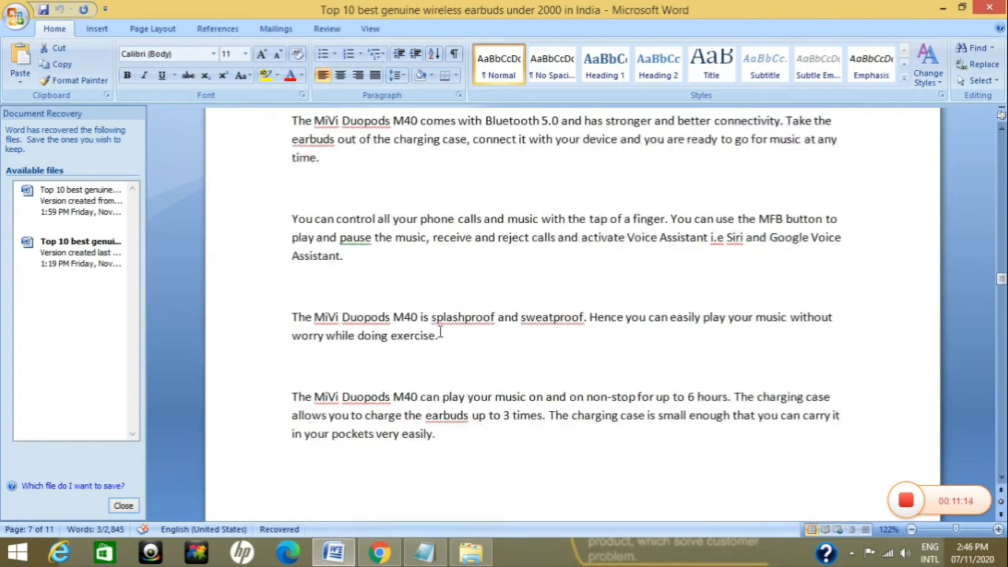
scroll(440, 332, "up", 20)
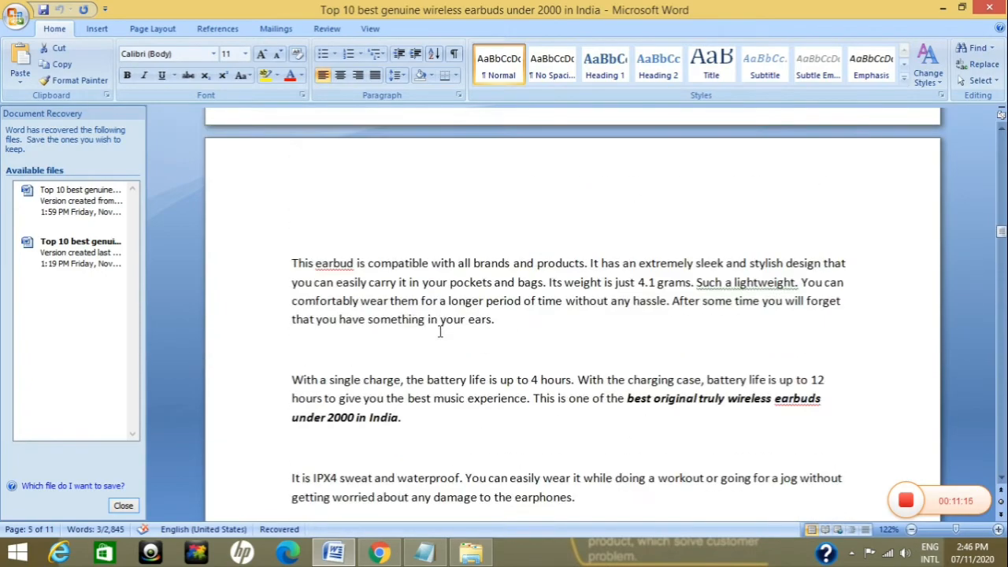
scroll(438, 331, "up", 8)
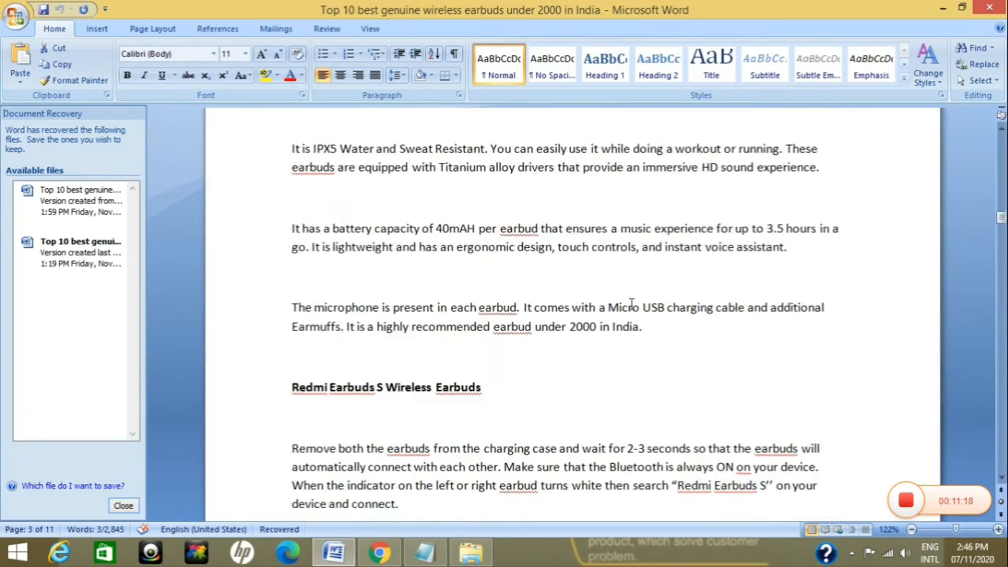
scroll(631, 304, "down", 20)
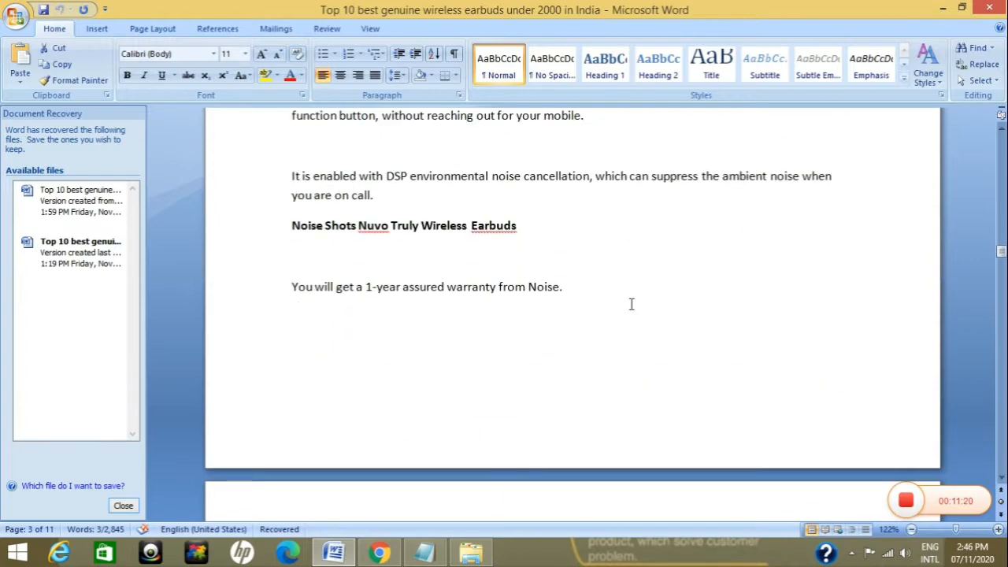
scroll(630, 304, "down", 20)
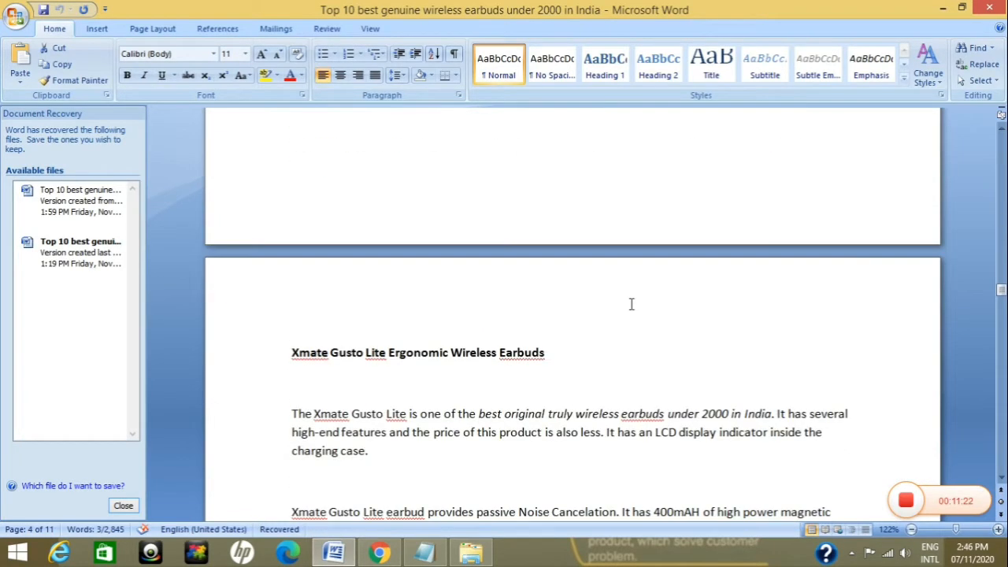
Step: Find "best original truly wireless earbuds under 2000 in India" from the Pebble Snugs paragraph and apply Reading Highlight to all its occurrences
scroll(631, 304, "down", 20)
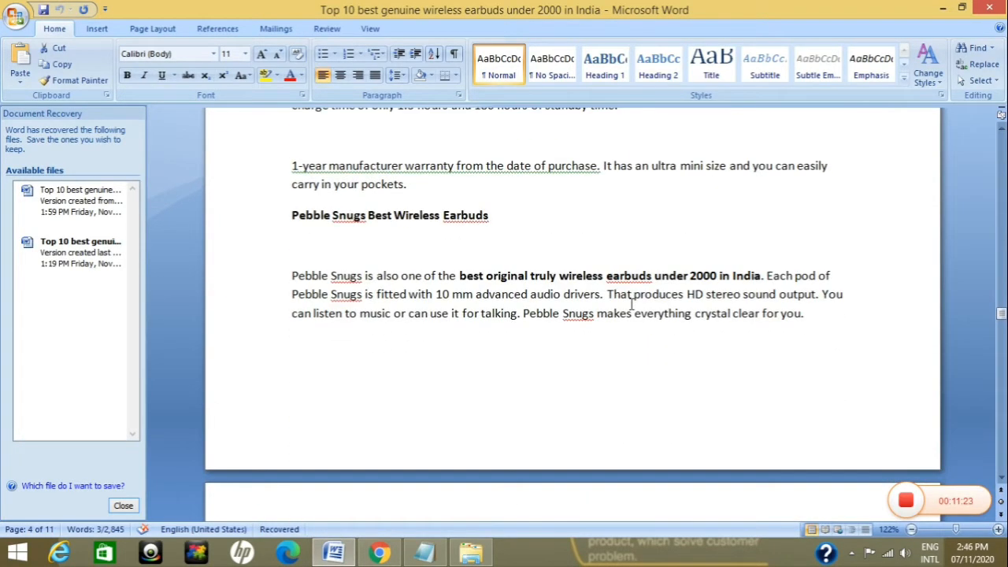
left_click(461, 275)
key("shift+Right")
key("shift+Right")
key("shift+Right")
key("shift+Right")
key("shift+Right")
key("shift+Right")
key("shift+Right")
key("shift+Right")
key("shift+Right")
key("shift+Right")
key("shift+Right")
key("shift+Right")
key("shift+Right")
key("shift+Right")
key("shift+Right")
key("shift+Right")
key("shift+Right")
key("shift+Right")
key("shift+Right")
key("shift+Right")
key("shift+Right")
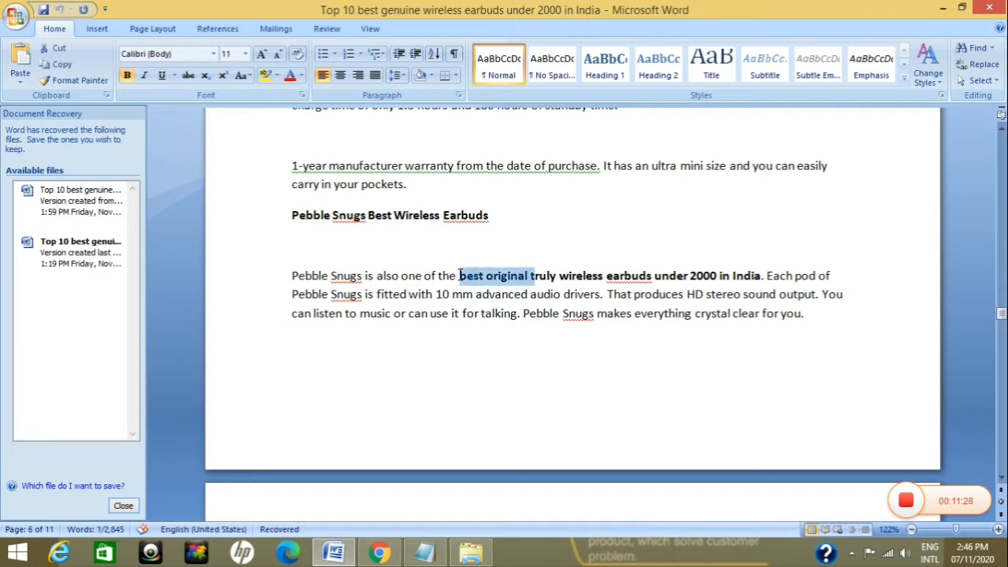
key("shift+Right")
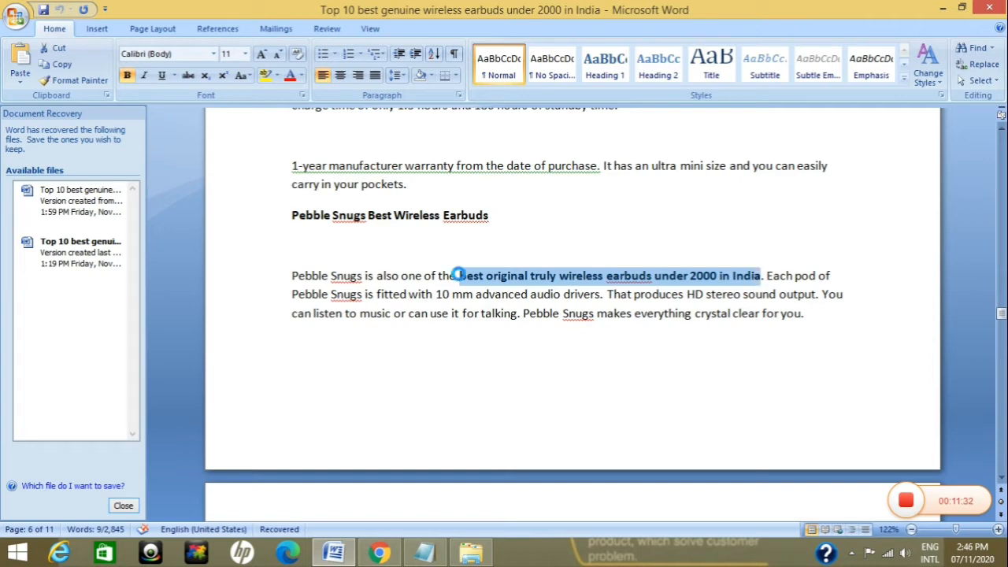
key("ctrl+f")
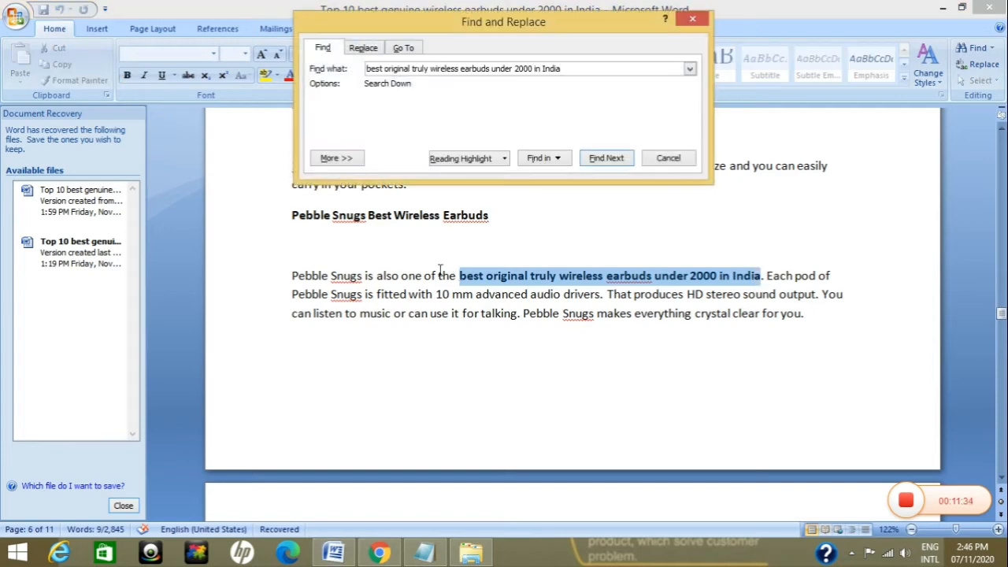
left_click(506, 167)
left_click(501, 174)
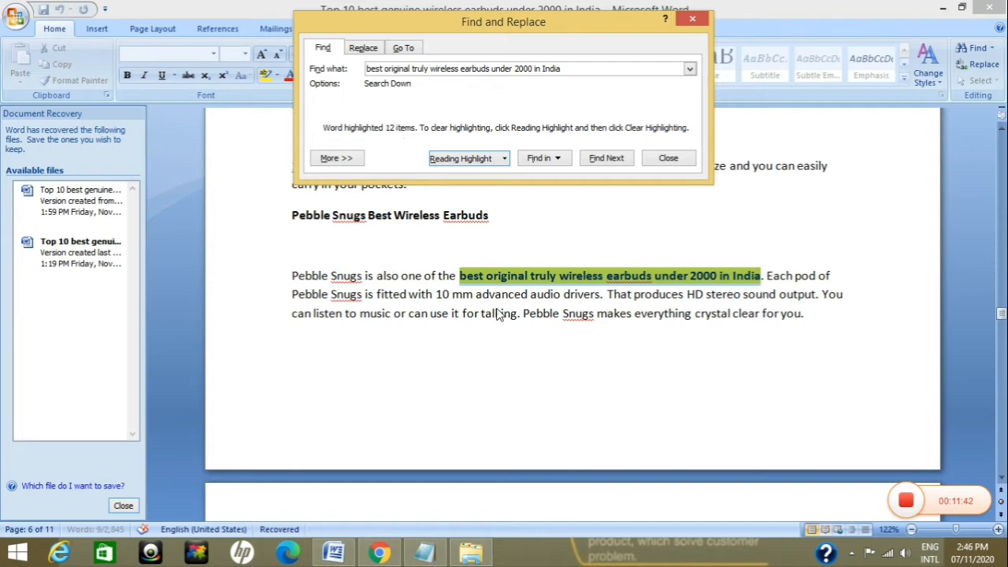
left_click(693, 19)
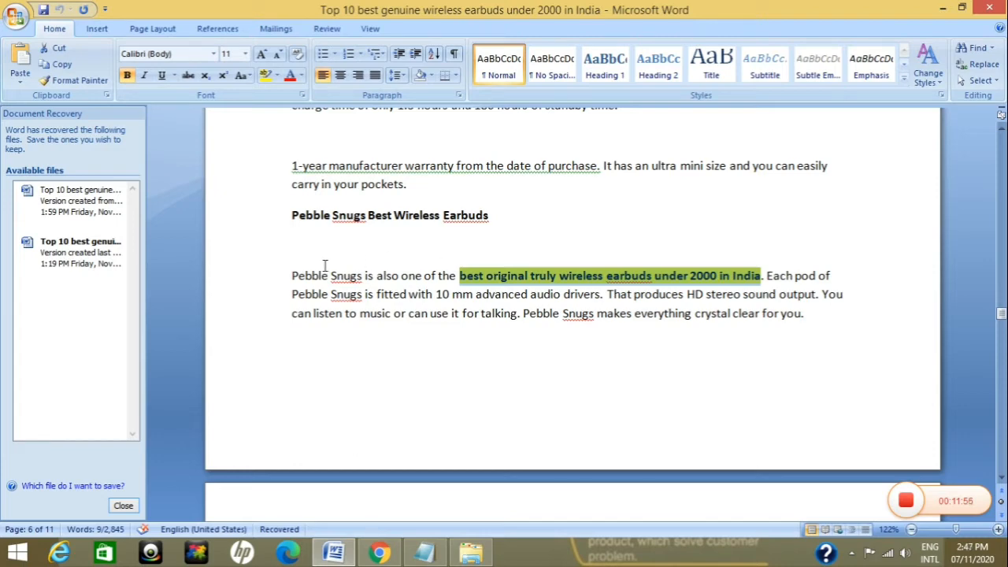
left_click(548, 236)
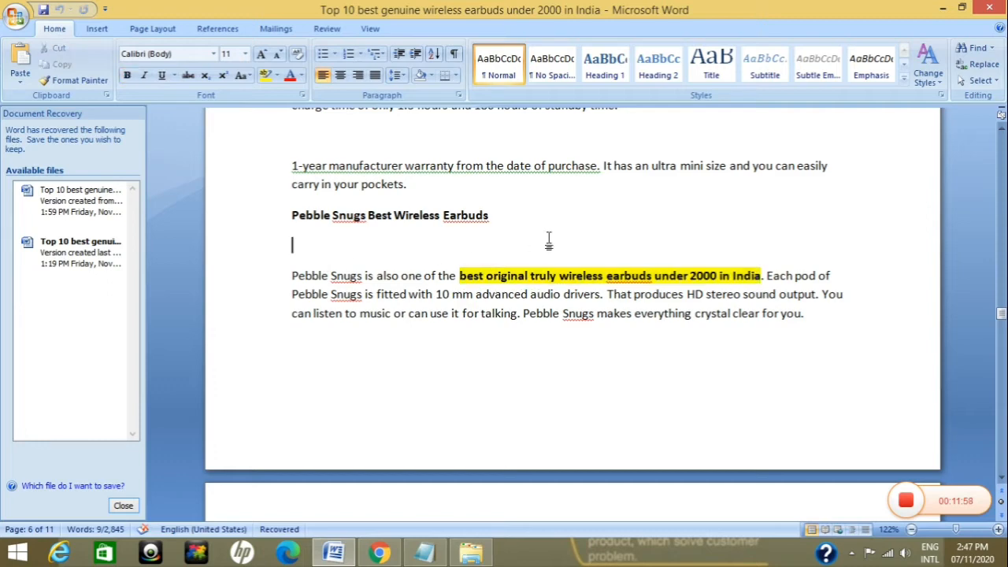
Step: Check the highlighted keyword in the Pebble Snugs and Xmate Gusto Lite sections, and look through the MiVi Duopods M40 section for it
left_click(559, 278)
left_click(667, 383)
left_click(673, 236)
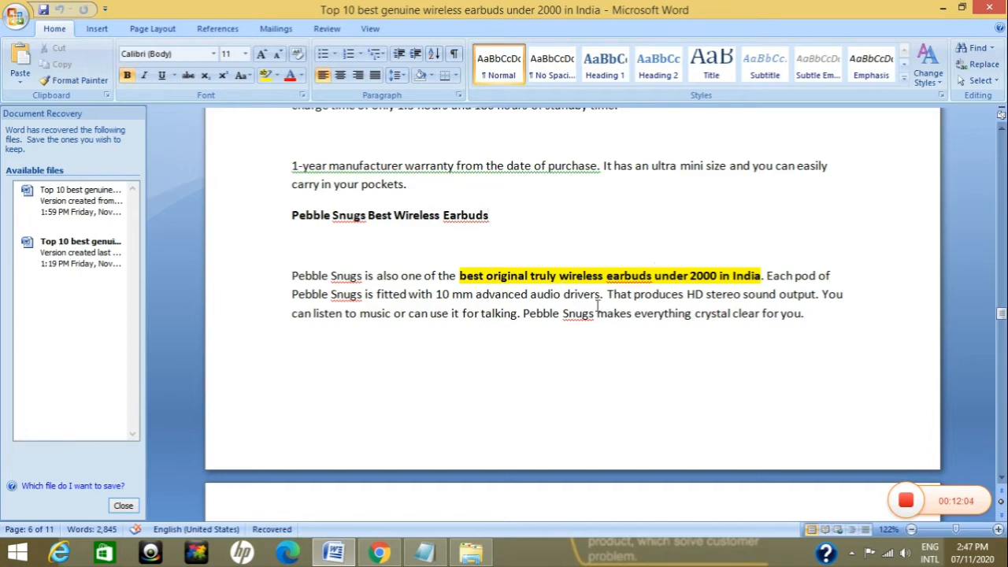
scroll(599, 304, "up", 10)
scroll(597, 306, "up", 3)
left_click(583, 303)
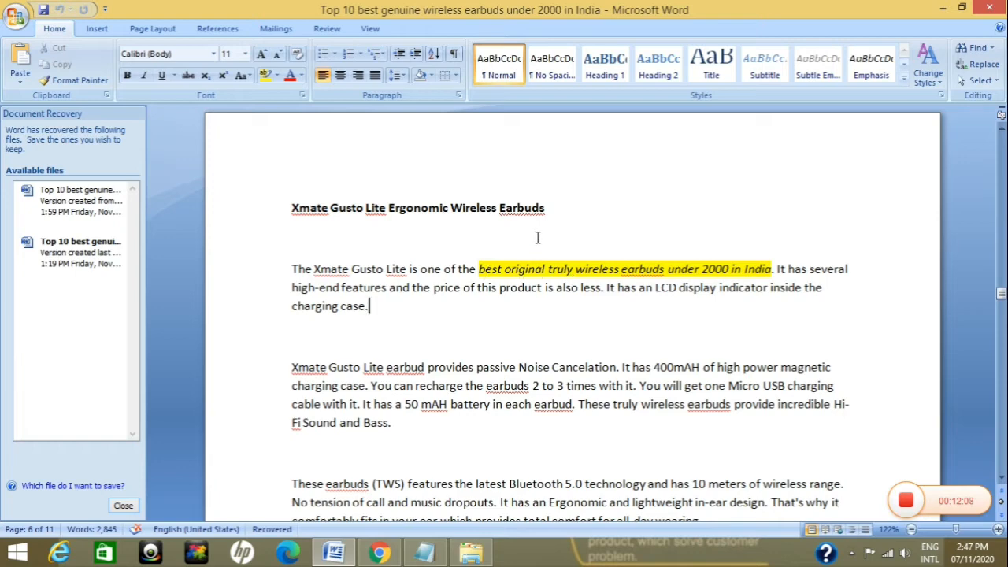
left_click(618, 268)
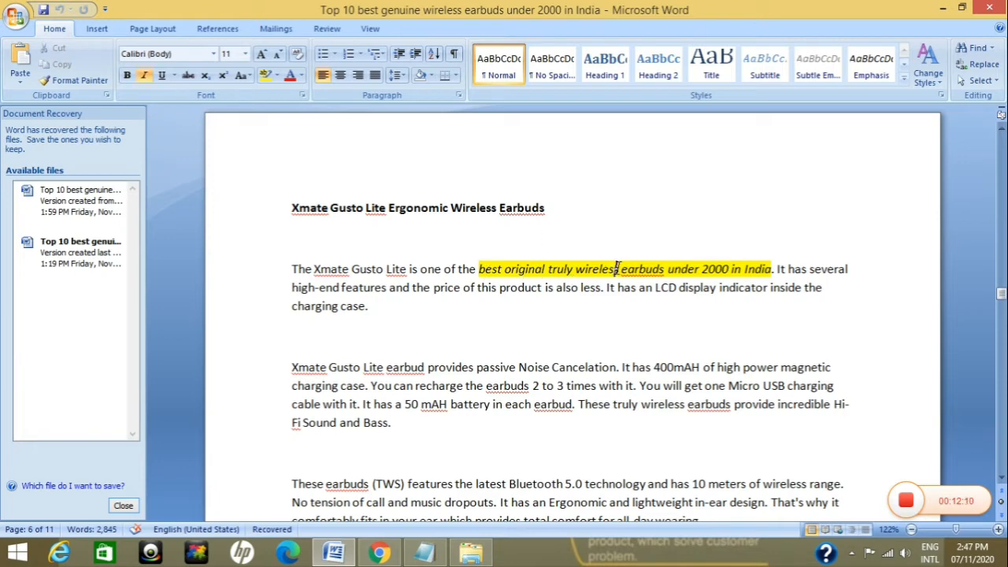
left_click(569, 305)
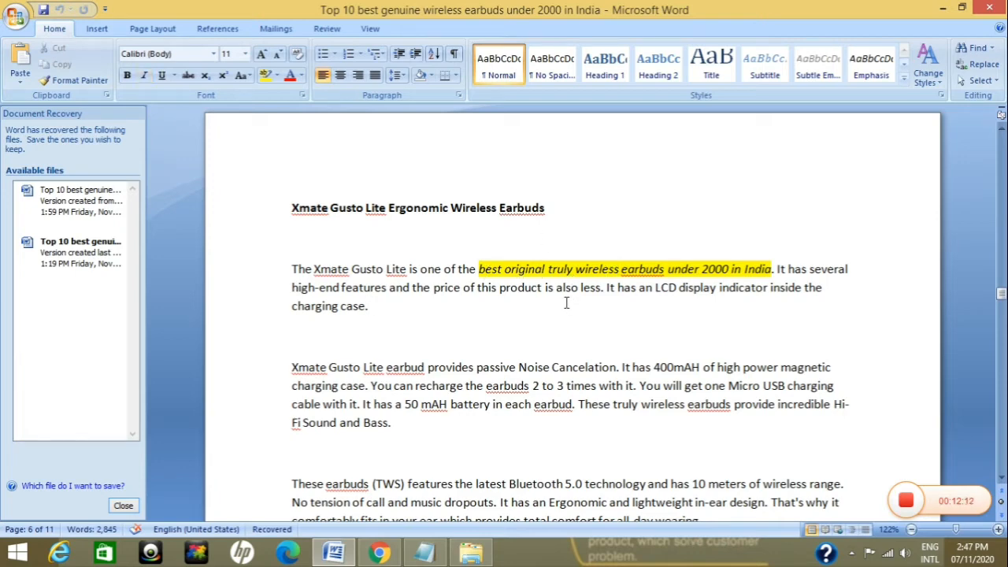
scroll(572, 267, "up", 5)
scroll(571, 267, "up", 4)
scroll(572, 267, "up", 6)
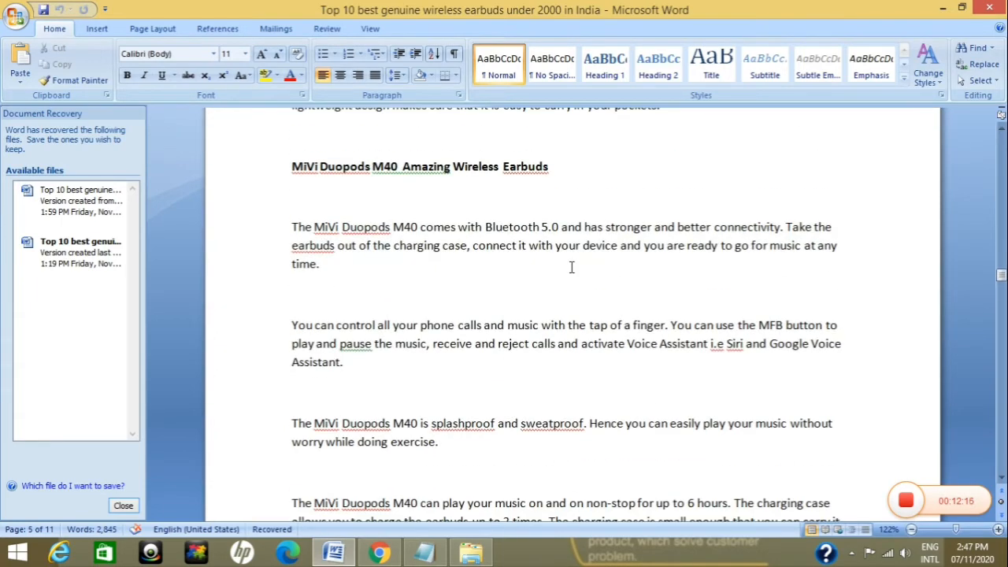
scroll(572, 267, "up", 5)
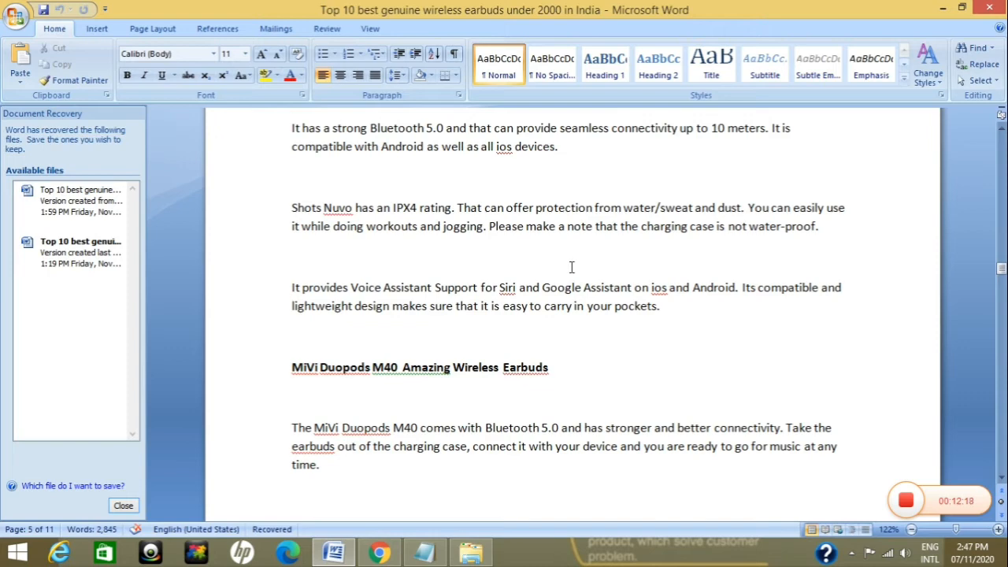
scroll(572, 267, "down", 12)
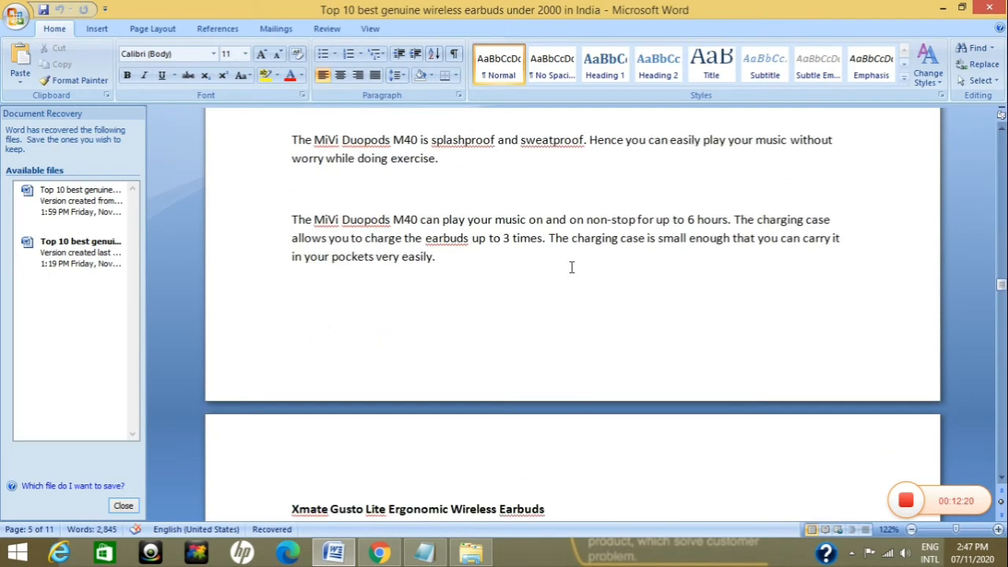
scroll(572, 267, "down", 7)
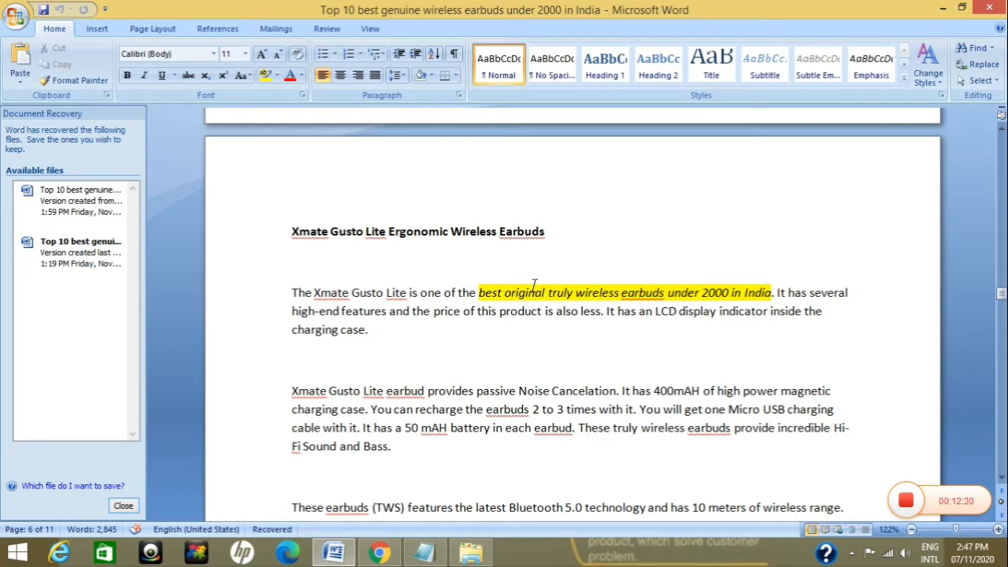
Step: Switch to the Dukkandaari WordPress dashboard in Chrome, create a new post, and look over its empty editor
left_click(381, 554)
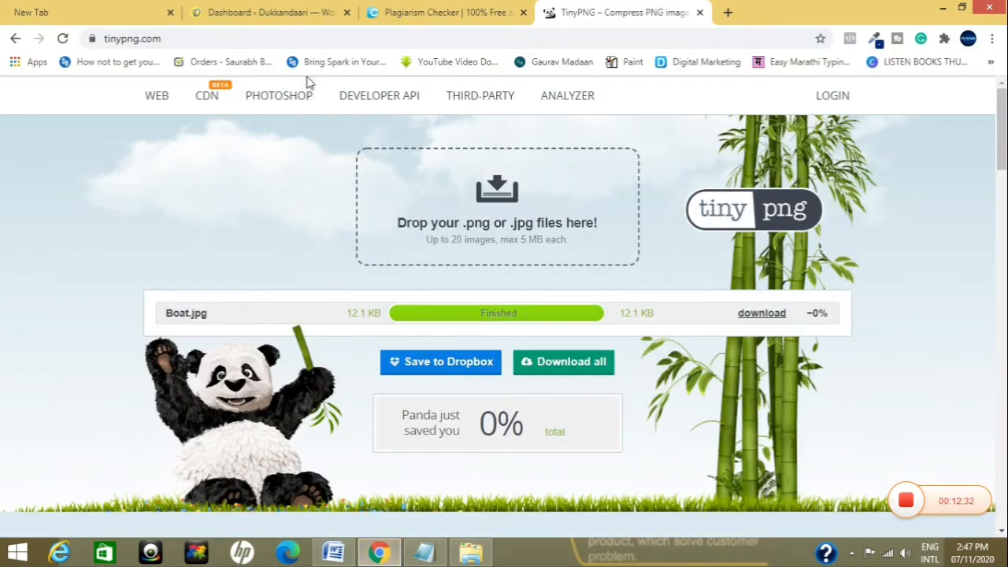
left_click(281, 19)
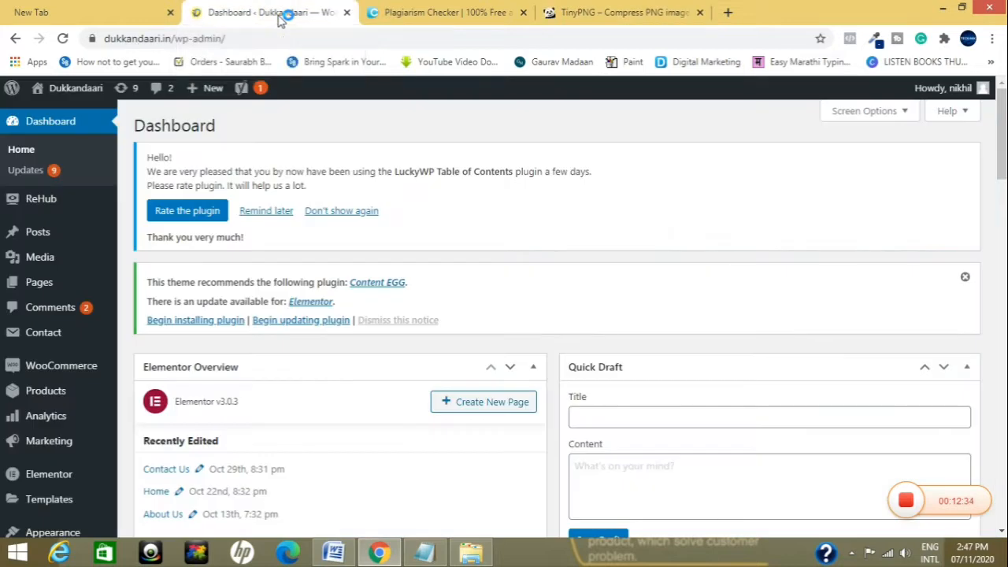
mouse_move(39, 243)
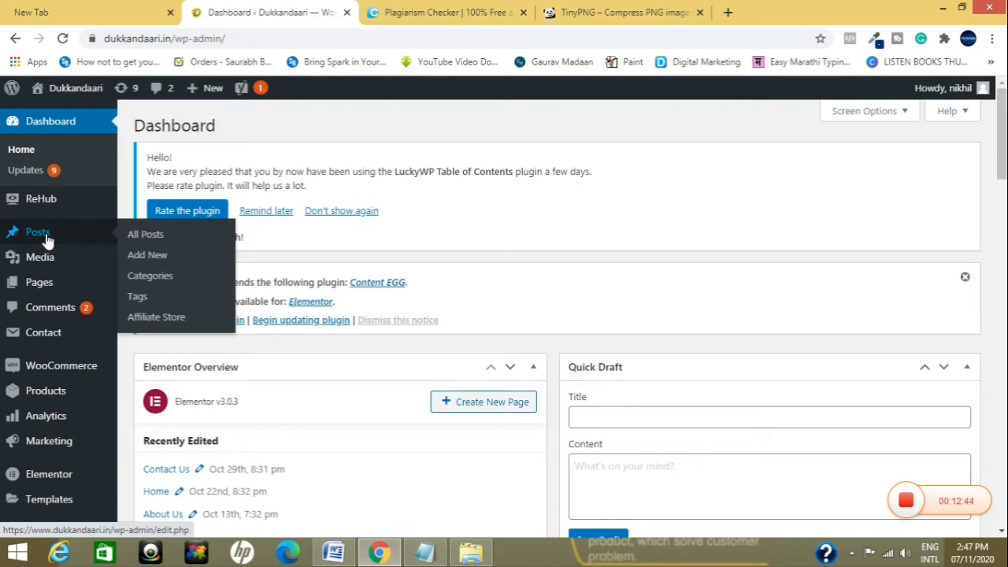
mouse_move(58, 258)
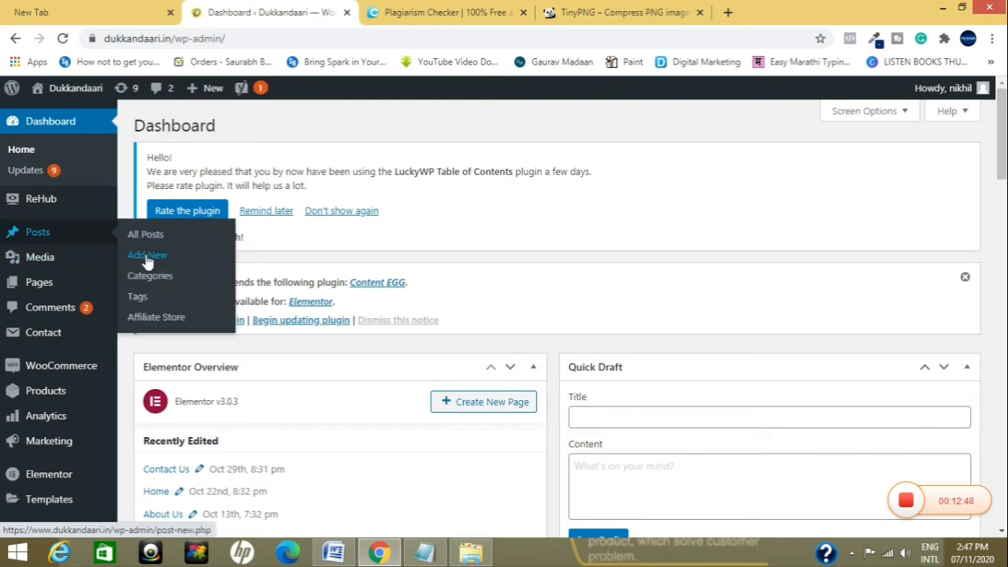
left_click(148, 257)
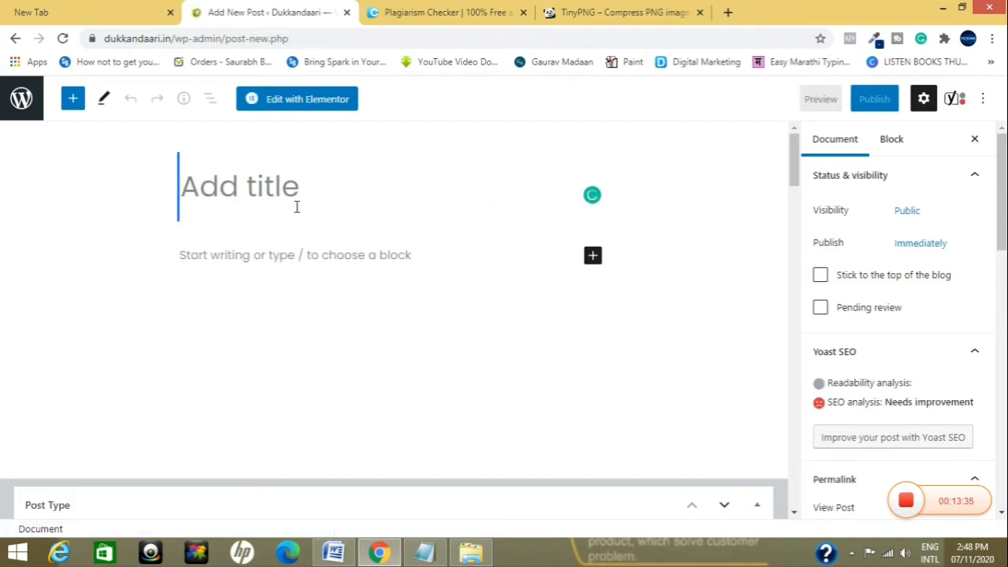
scroll(432, 281, "down", 2)
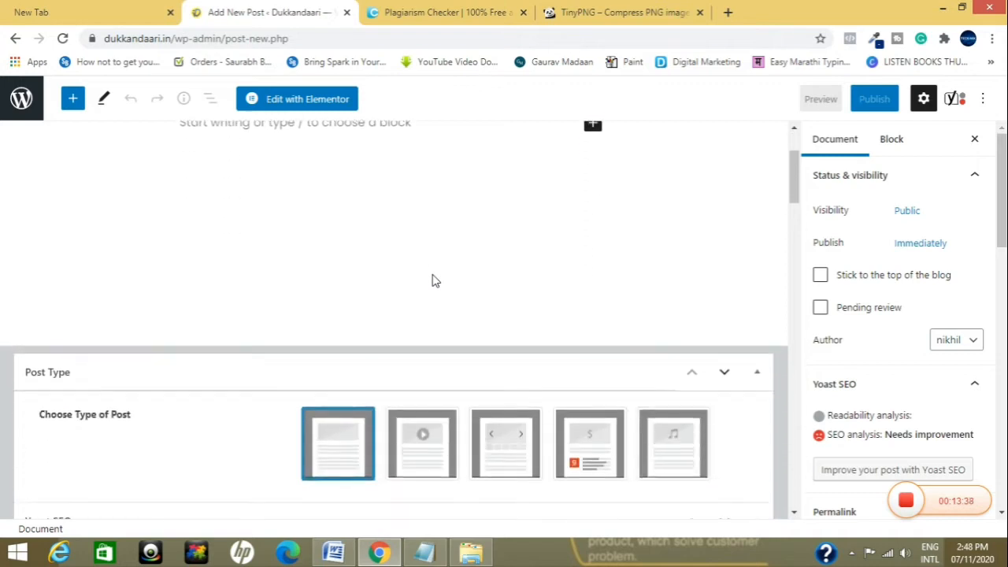
scroll(433, 274, "up", 2)
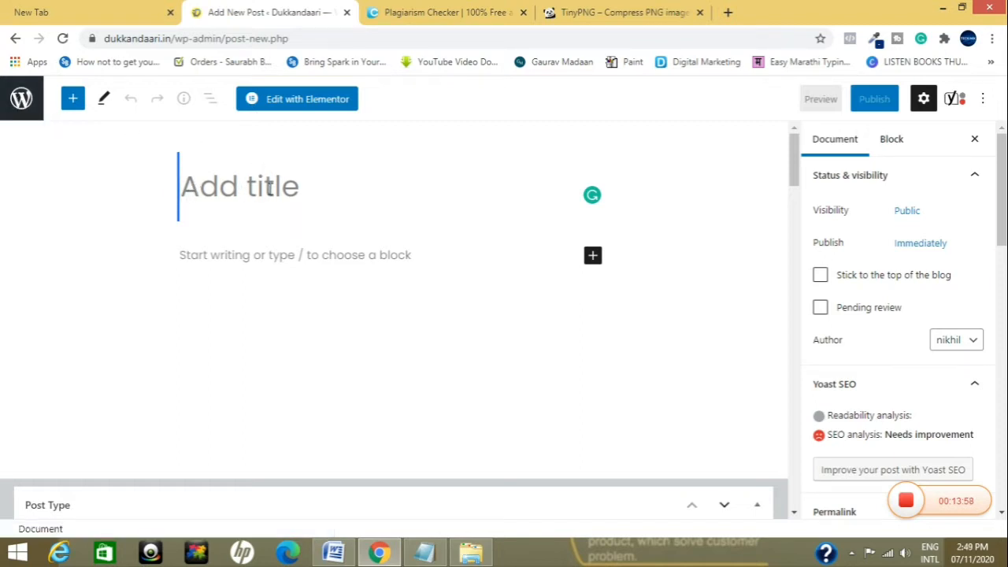
Step: Copy "Top 10 best Original Truly Wireless Earbuds Under 2000 in India" from the Word article and paste it as the WordPress post's title
left_click(334, 553)
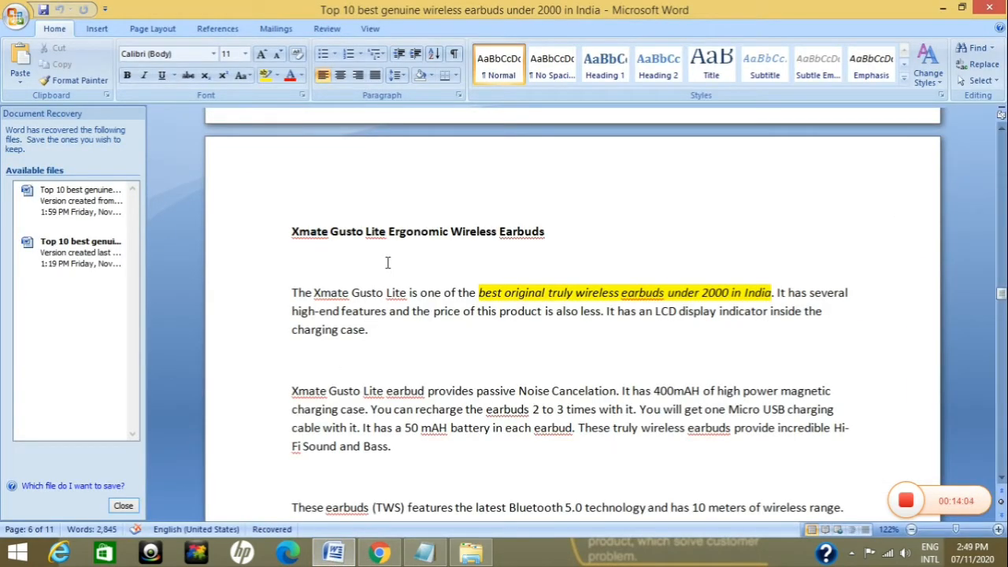
scroll(382, 290, "up", 20)
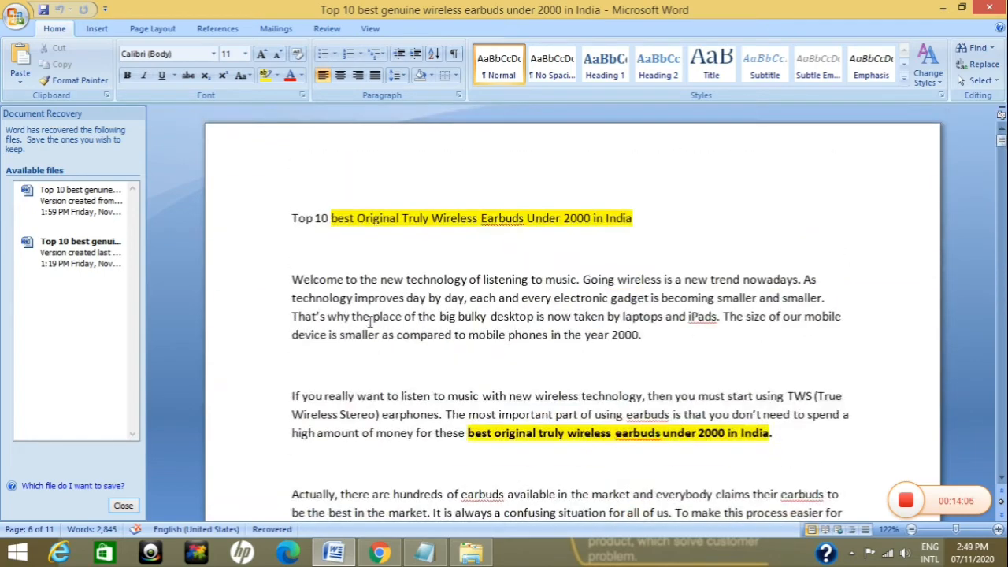
left_click(270, 213)
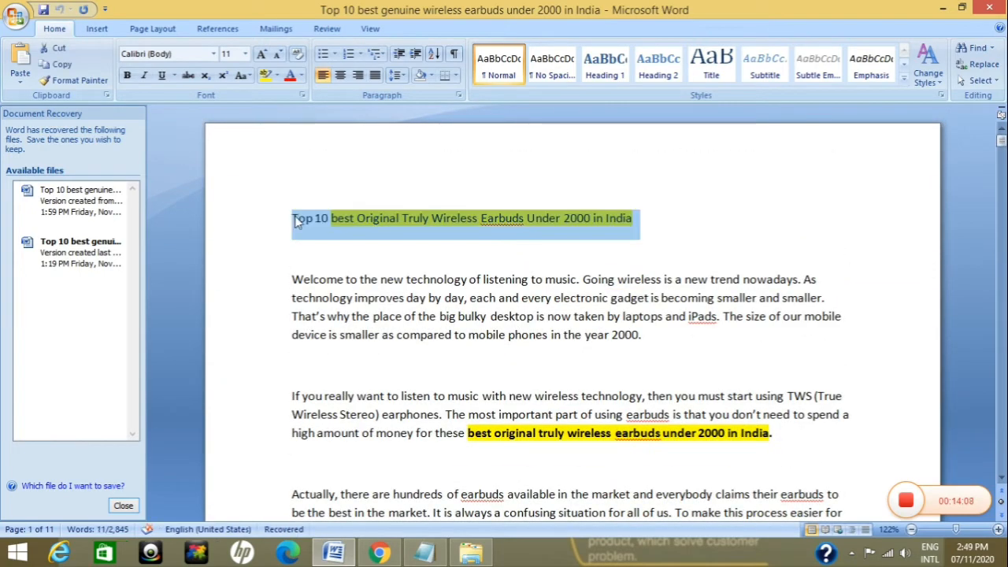
left_click(296, 223)
key("shift+Right")
key("shift+Right")
key("shift+Right")
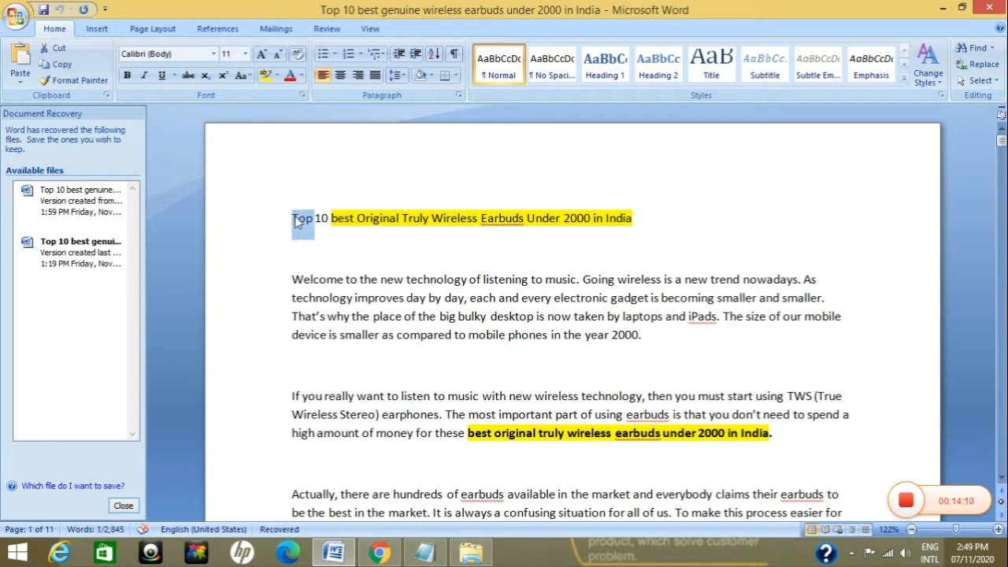
key("shift+Right")
key("shift+Right")
key("shift+Right")
key("shift+Right")
key("shift+Right")
key("shift+Right")
key("shift+Right")
key("shift+Right")
key("shift+Right")
key("shift+Right")
key("shift+Right")
key("shift+Right")
key("shift+Right")
key("shift+Right")
key("shift+Right")
key("shift+Right")
key("shift+Right")
key("shift+Right")
key("shift+Right")
key("shift+Right")
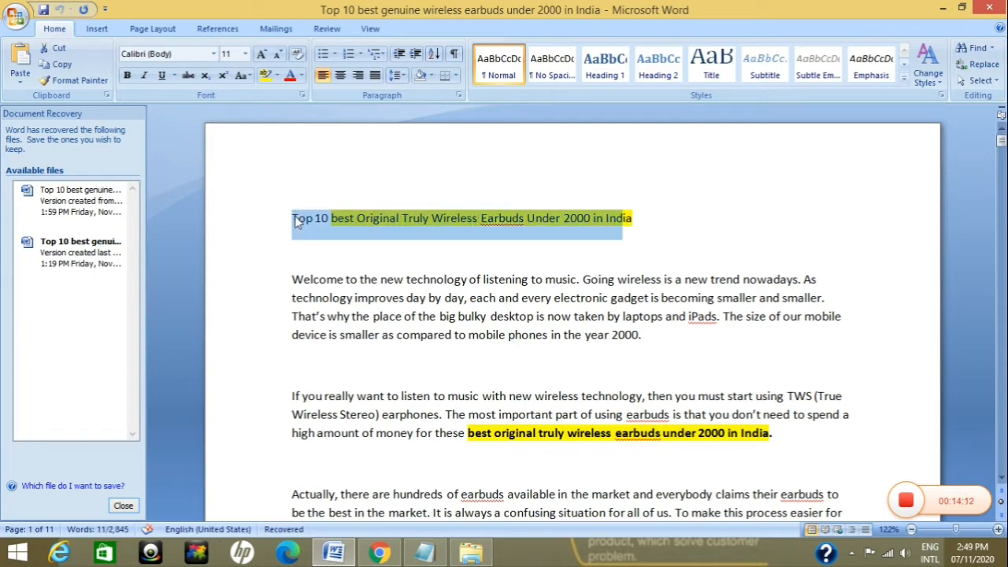
key("shift+Right")
key("shift+Right")
key("shift+Right")
key("ctrl+c")
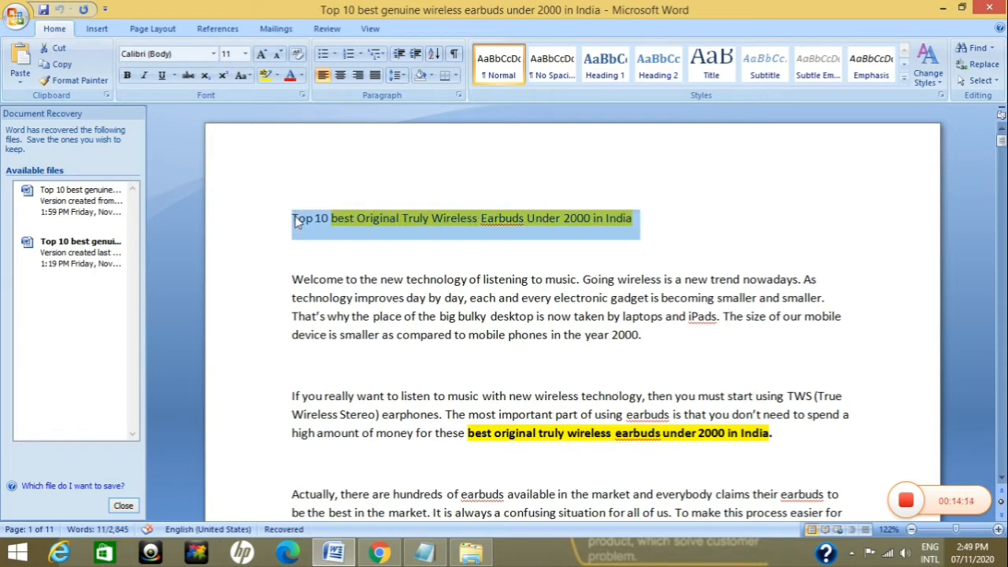
left_click(379, 553)
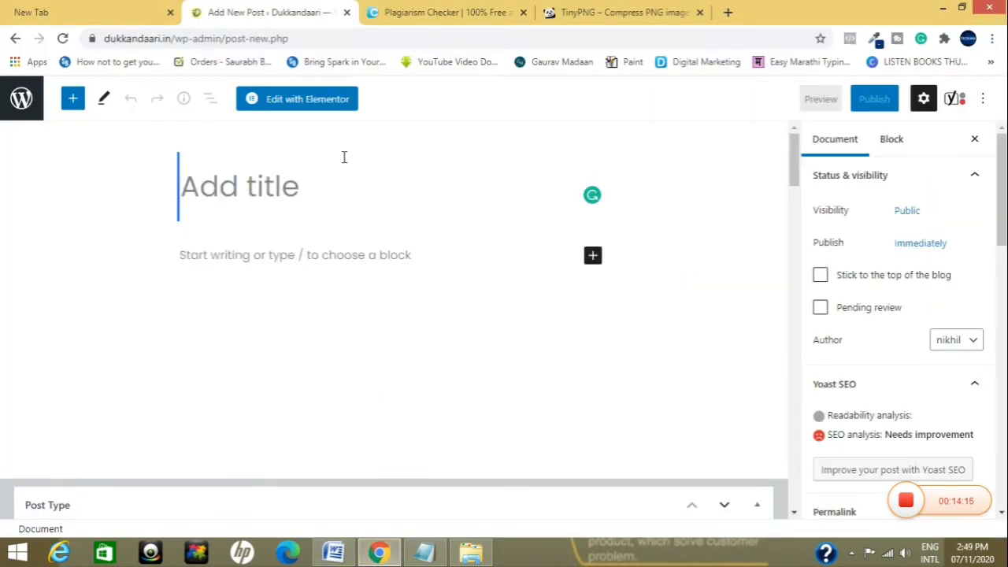
key("ctrl+v")
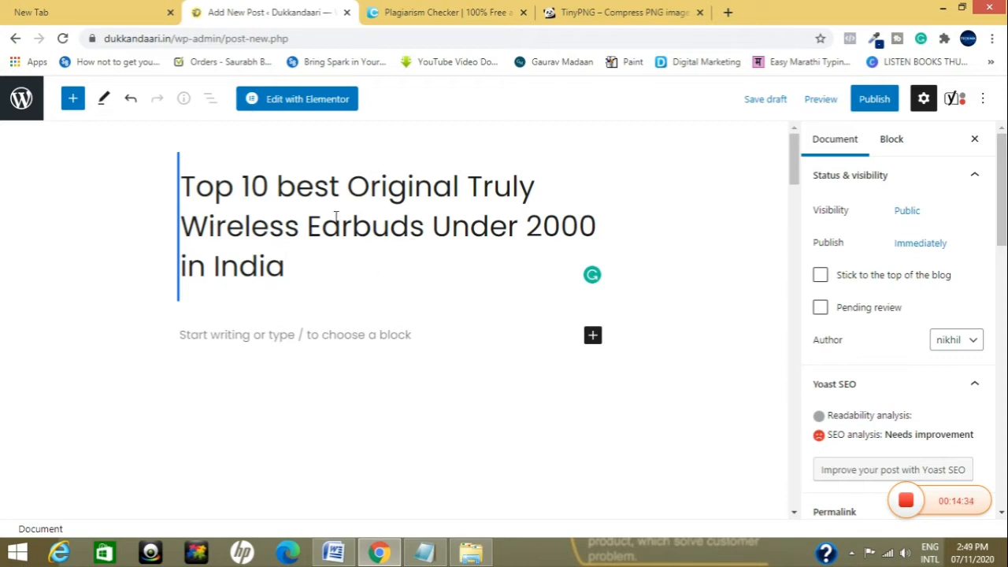
Step: Add an empty Paragraph block below the post's title in WordPress, and switch to the article in Word
left_click(333, 553)
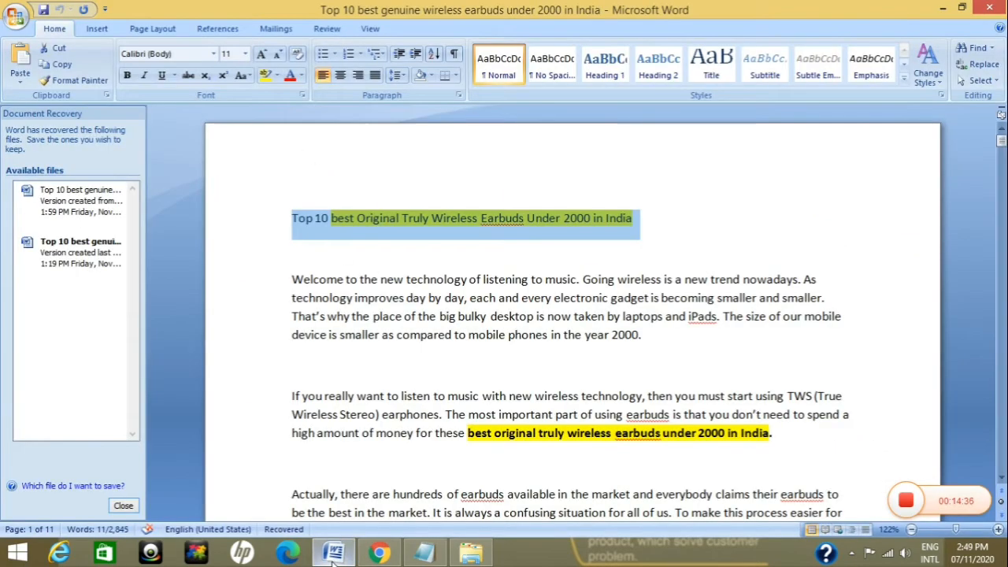
left_click(379, 554)
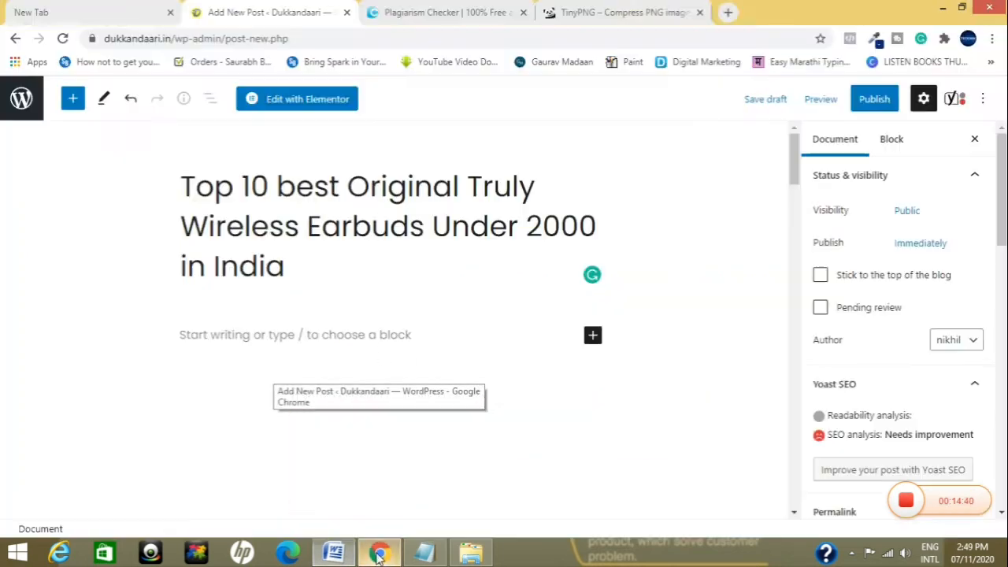
left_click(592, 337)
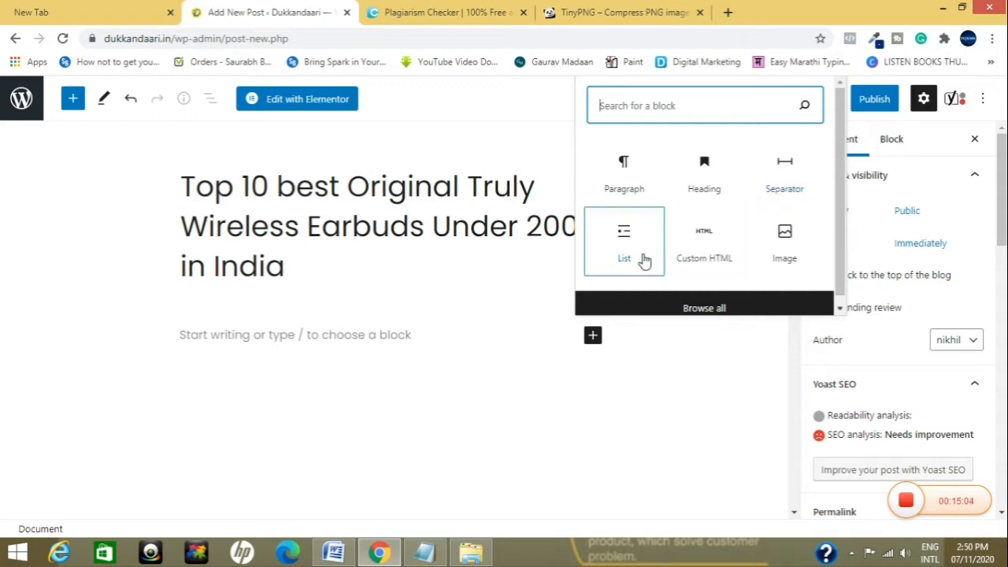
left_click(636, 198)
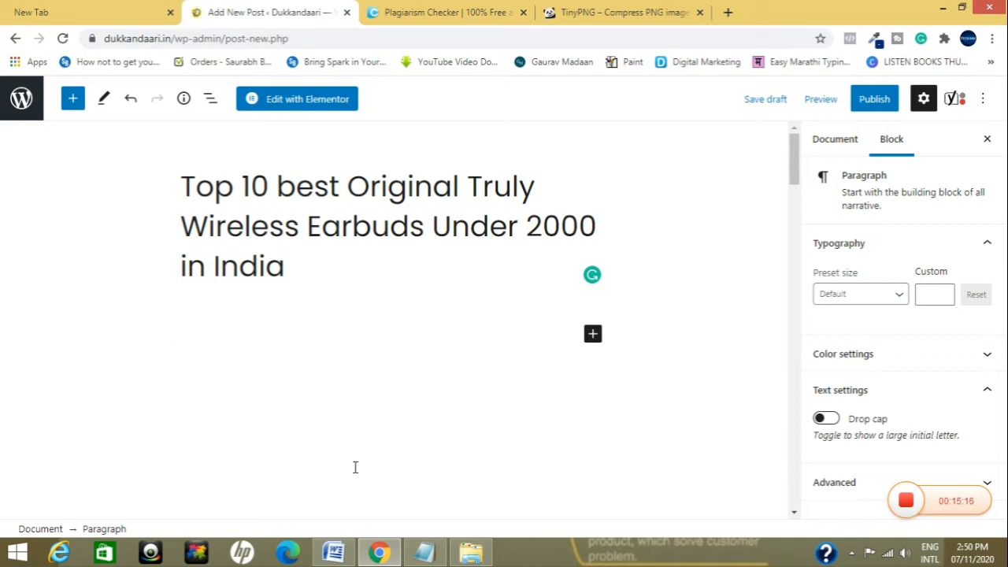
left_click(333, 552)
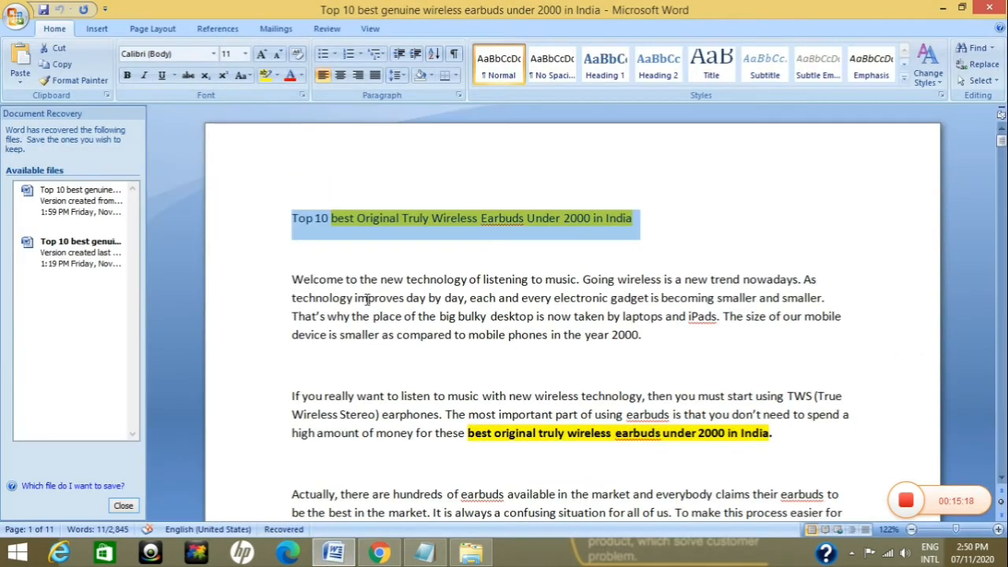
Step: Copy the opening "Welcome to the new technology" paragraph from the Word article and paste it into the WordPress post's empty Paragraph block
left_click(291, 279)
key("shift+End")
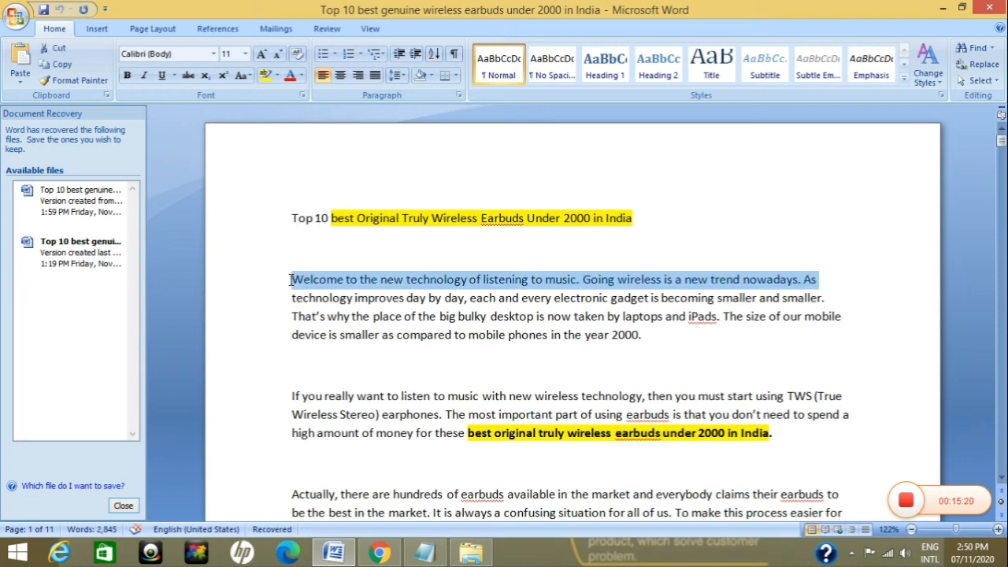
key("shift+Down")
key("shift+Down")
key("shift+Down")
key("shift+Down")
key("ctrl+c")
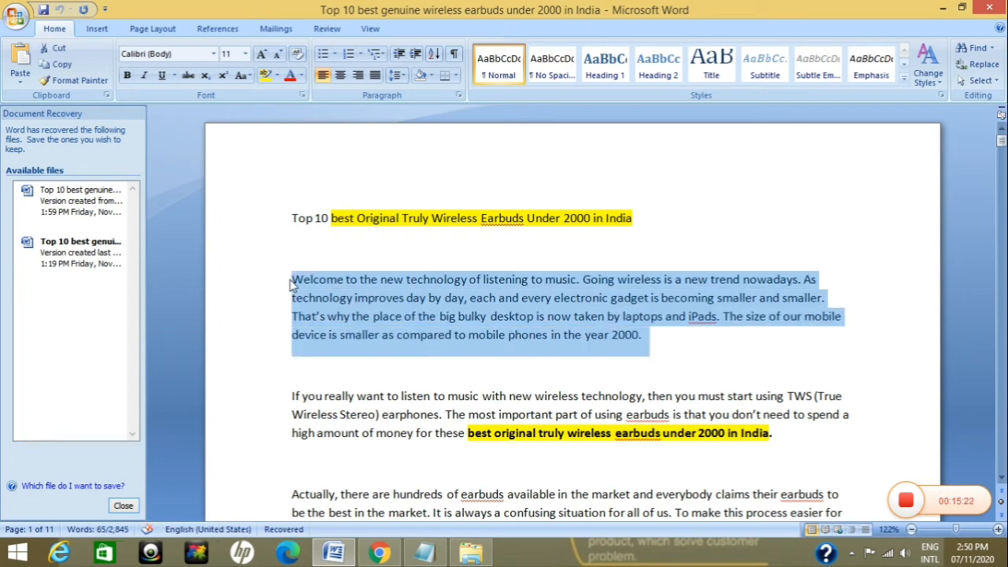
left_click(379, 552)
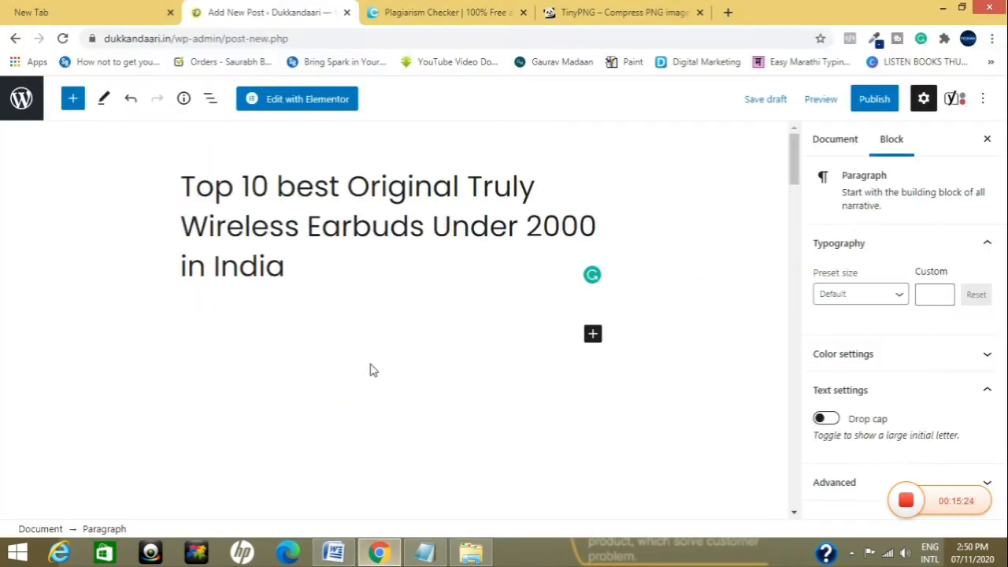
key("ctrl+v")
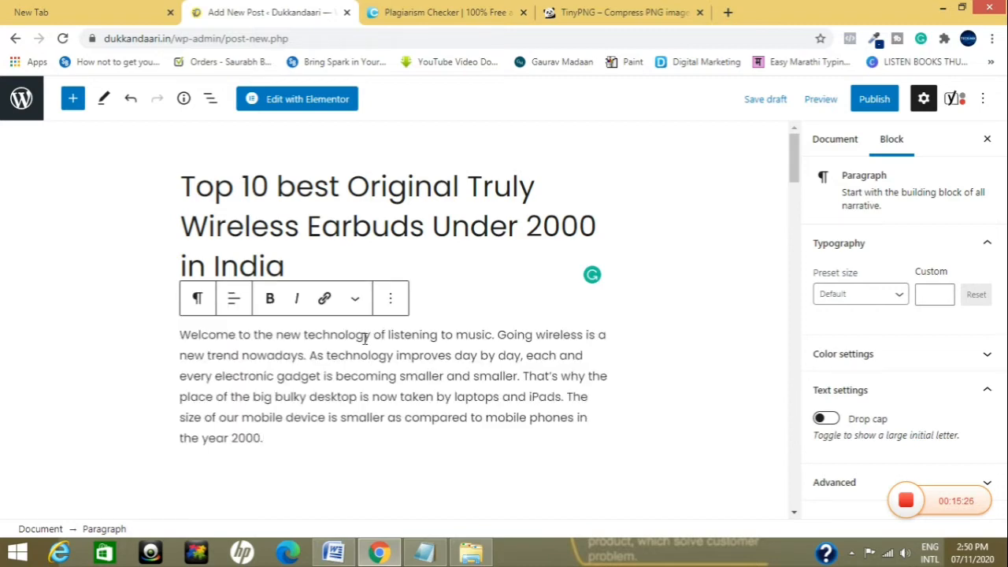
Step: Switch back to the Word article and copy the second paragraph, beginning "If you really want to listen to music"
scroll(448, 371, "down", 2)
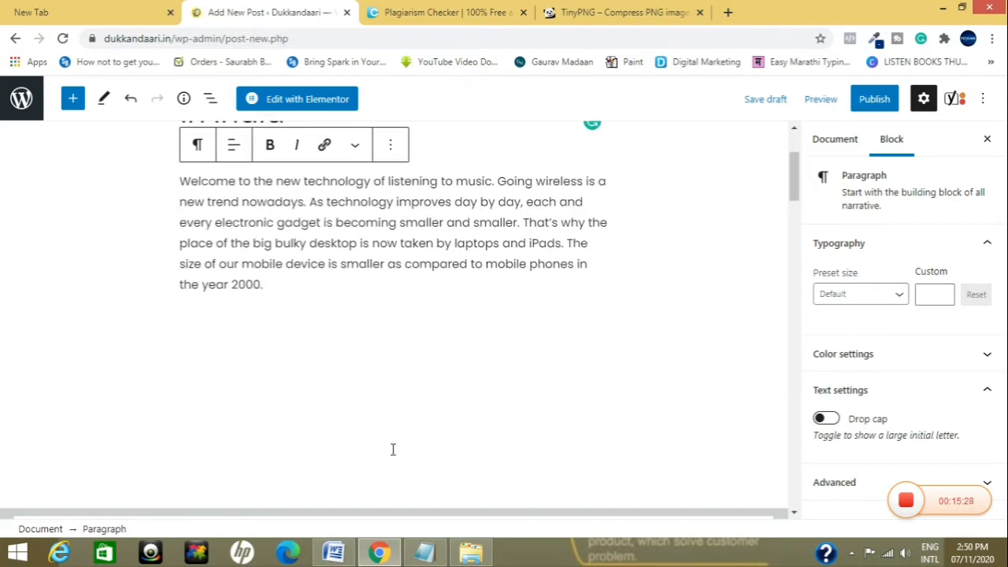
left_click(334, 553)
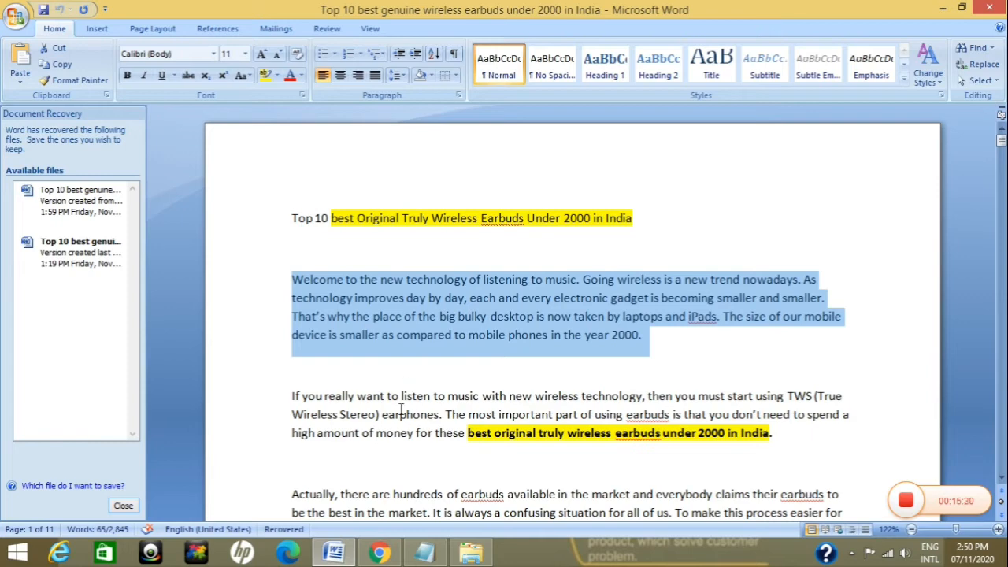
left_click(291, 309)
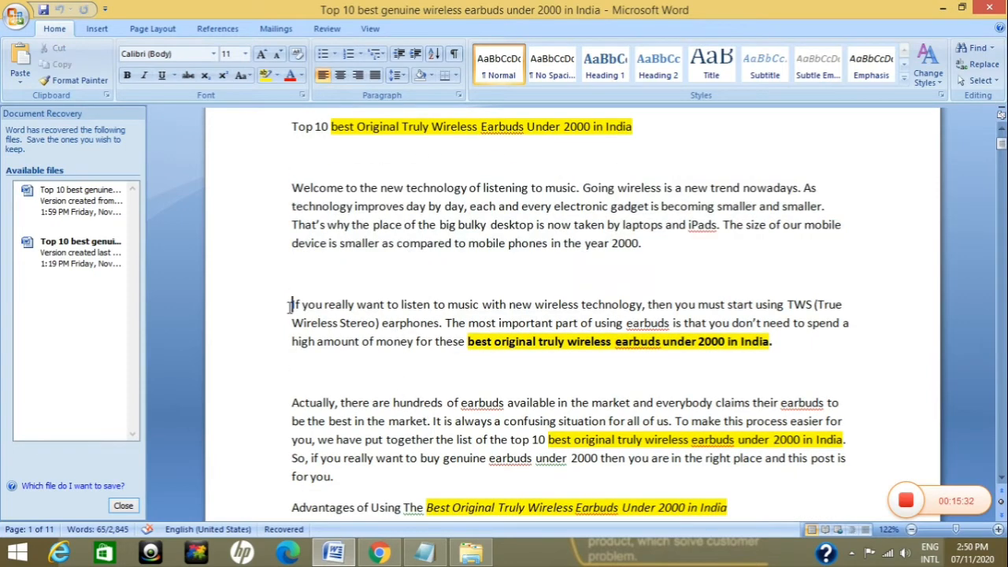
double_click(289, 313)
key("ctrl+c")
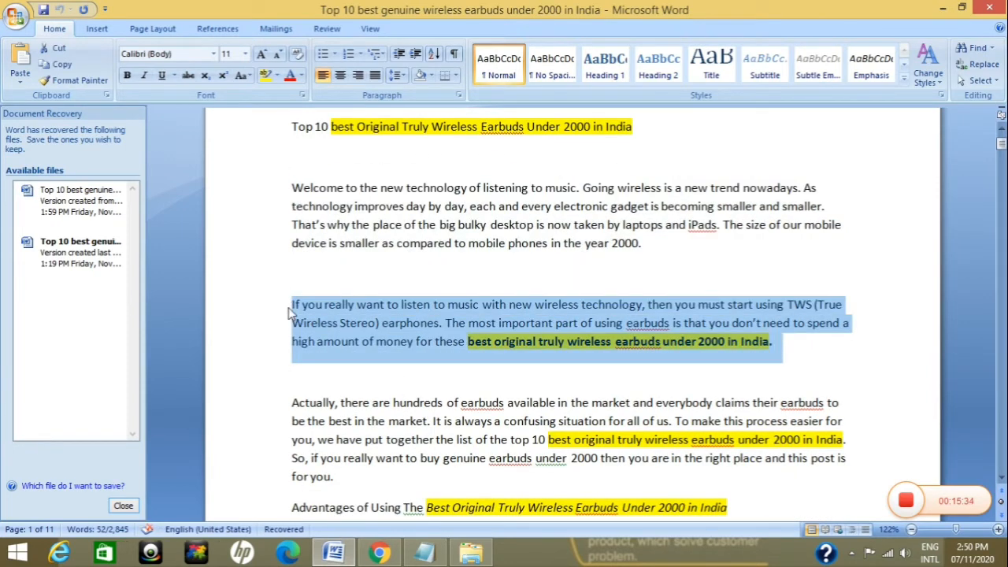
Step: Add an empty Paragraph block below the introduction paragraph in the WordPress post
left_click(379, 553)
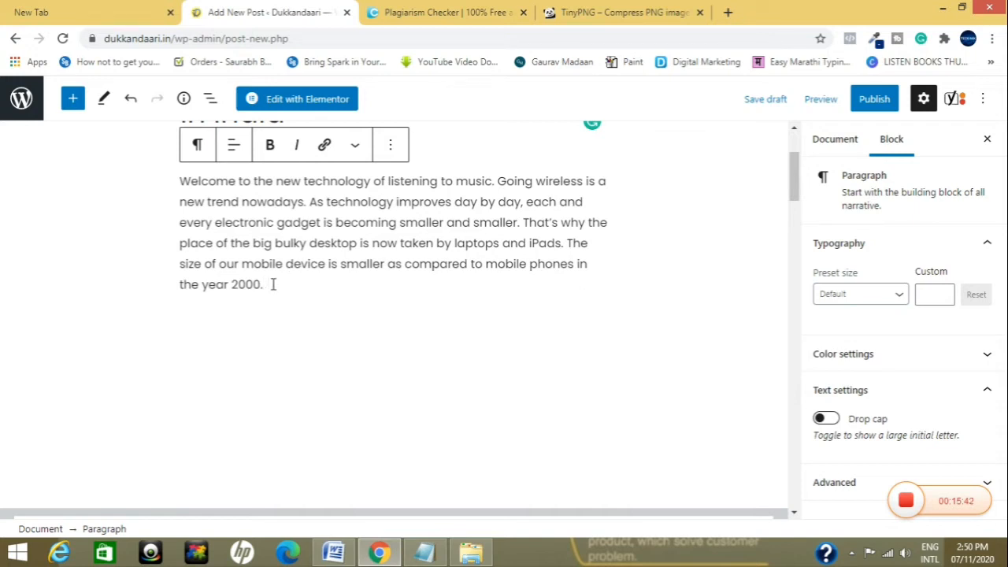
key("Return")
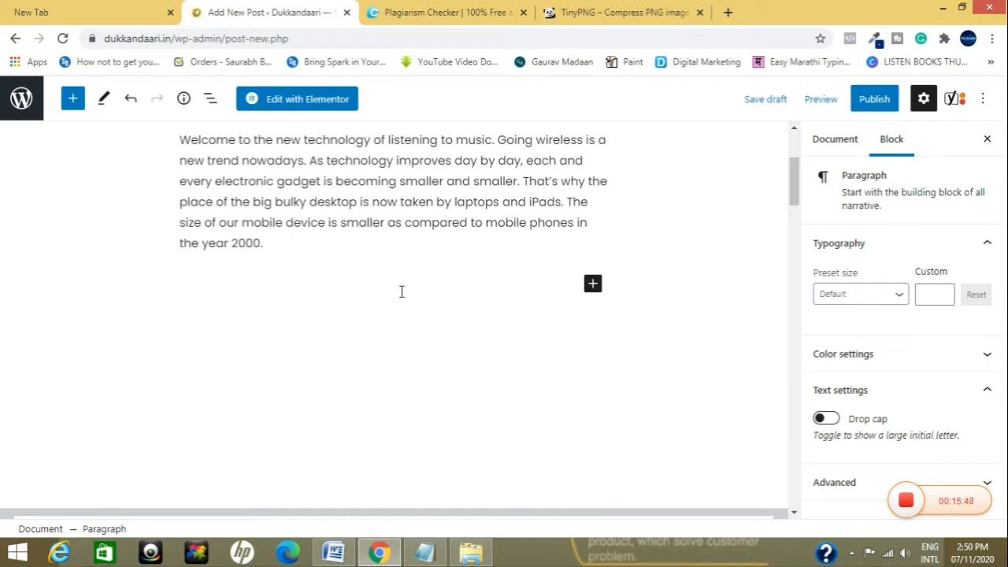
left_click(592, 284)
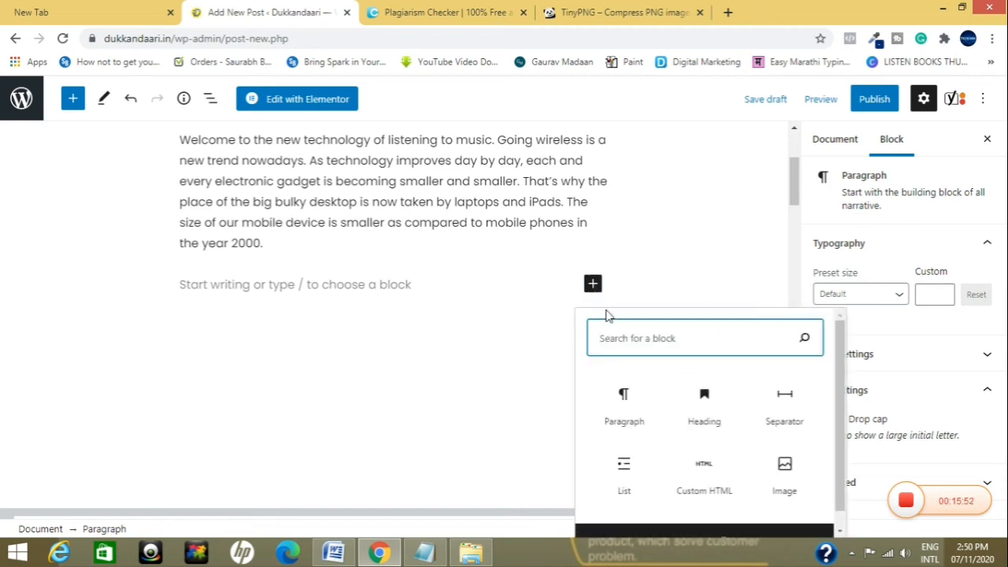
left_click(622, 403)
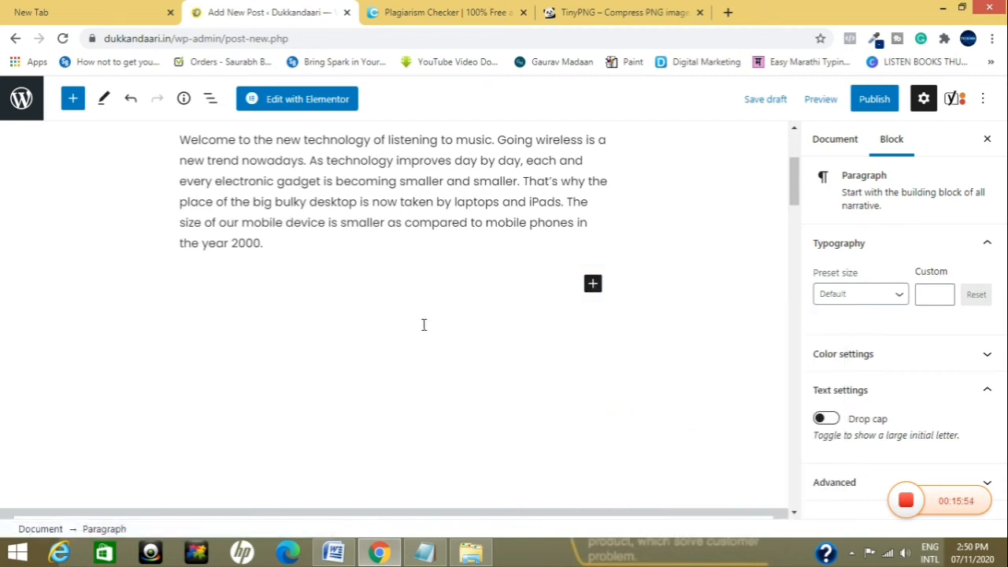
left_click(407, 307)
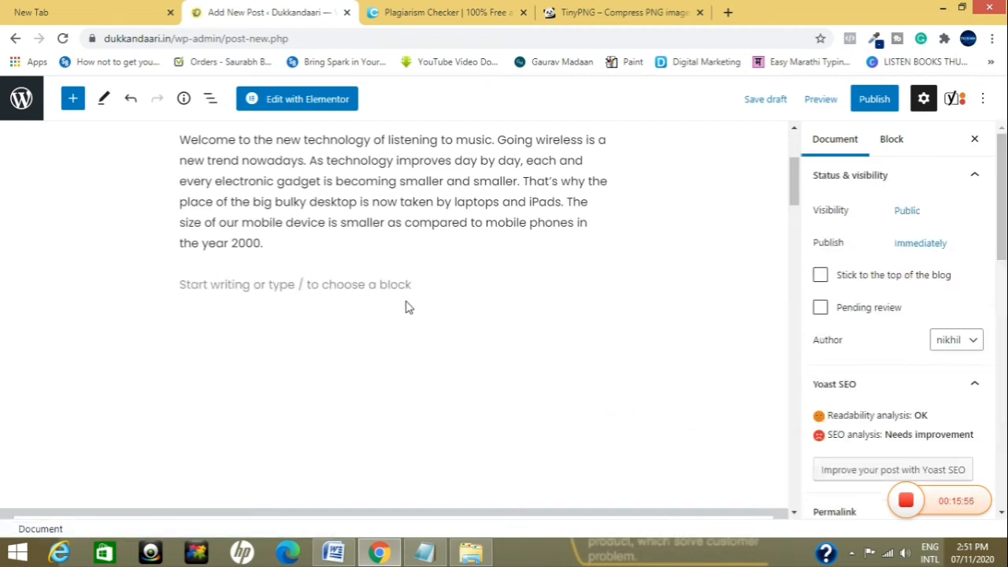
Step: Paste the copied "If you really want to listen to music" paragraph into the empty block and look over the post
left_click(337, 554)
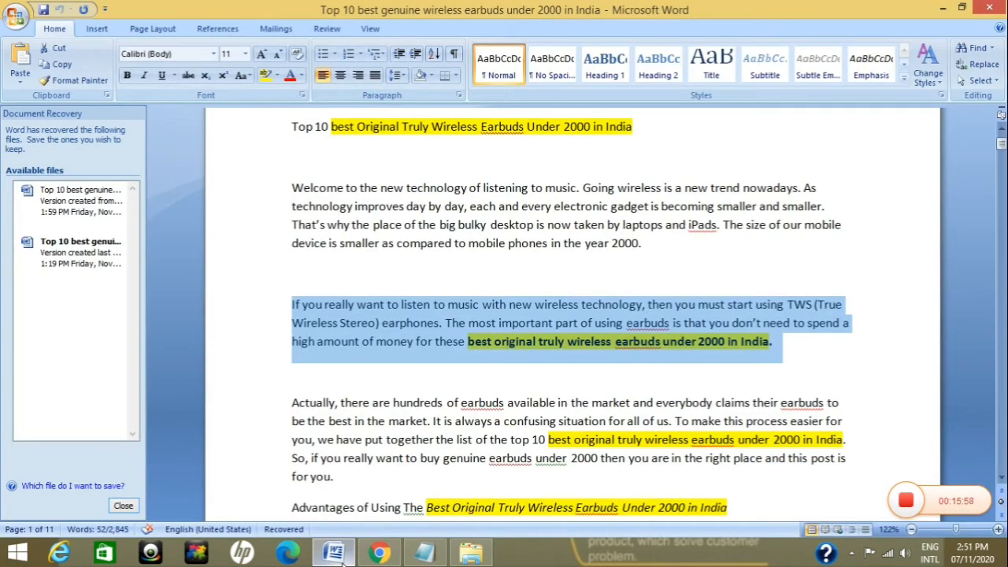
left_click(379, 553)
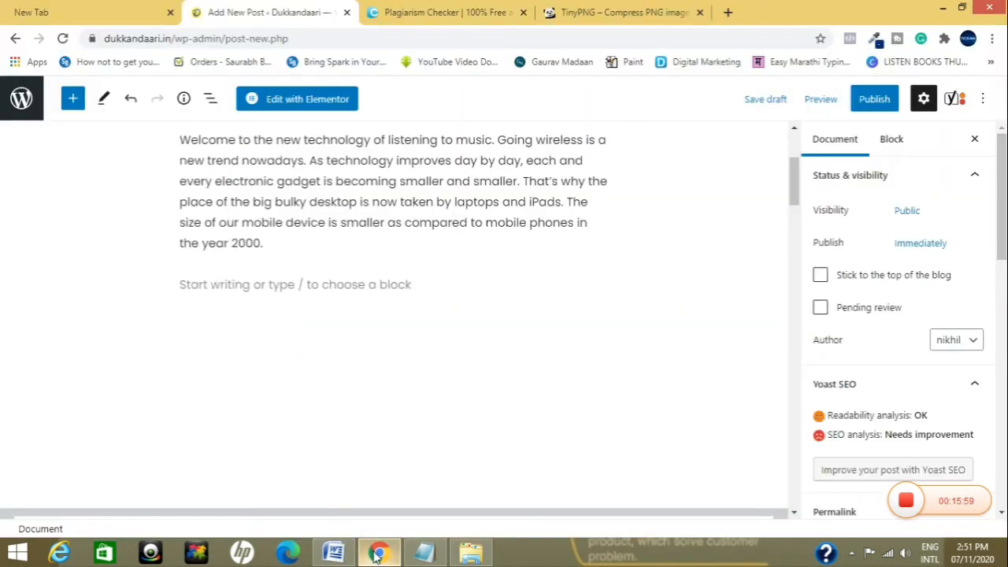
left_click(323, 288)
key("ctrl+v")
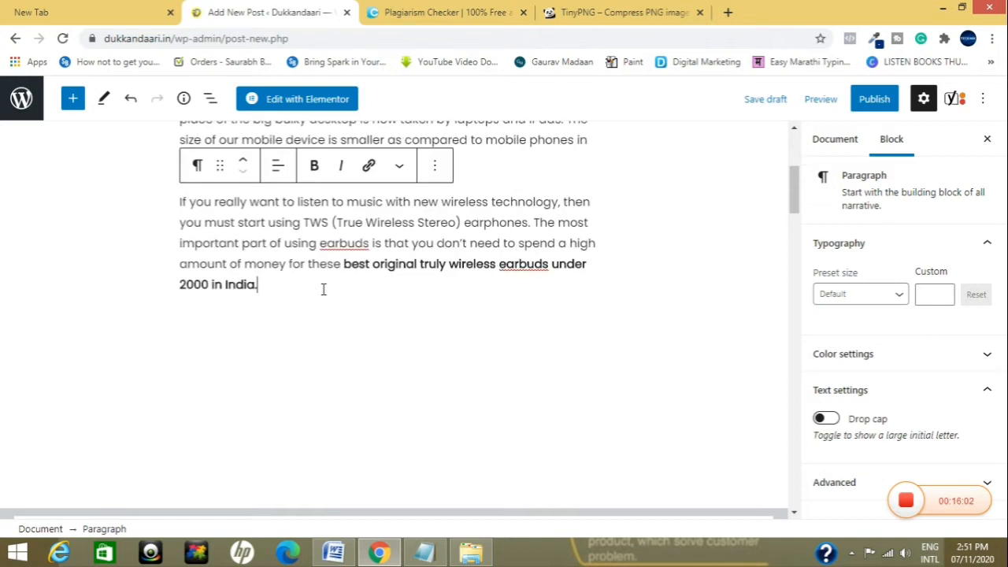
scroll(323, 288, "up", 3)
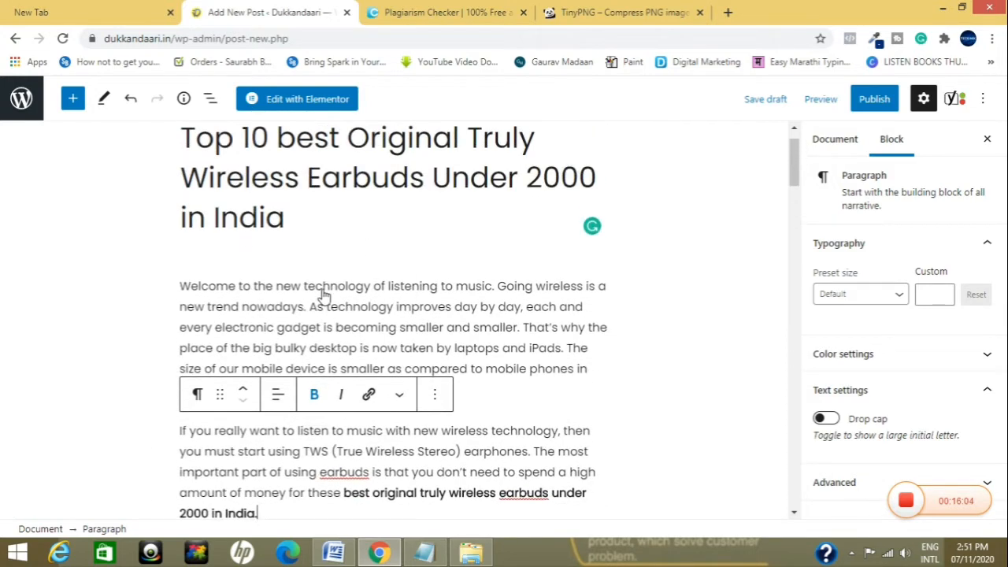
left_click(668, 290)
scroll(668, 291, "down", 2)
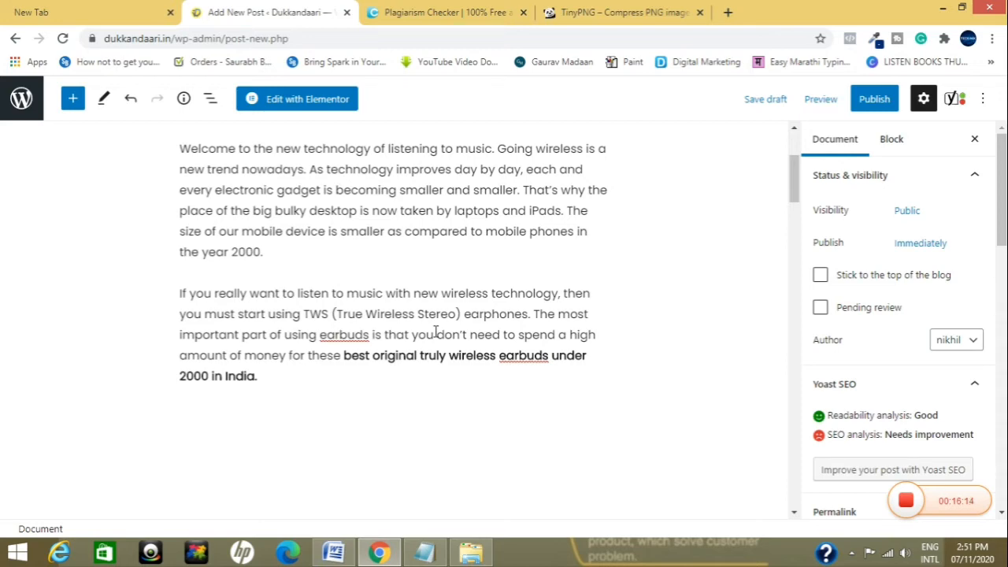
Step: Switch to the Word article and examine the advantages heading and the paragraphs around it
scroll(435, 332, "down", 2)
left_click(334, 553)
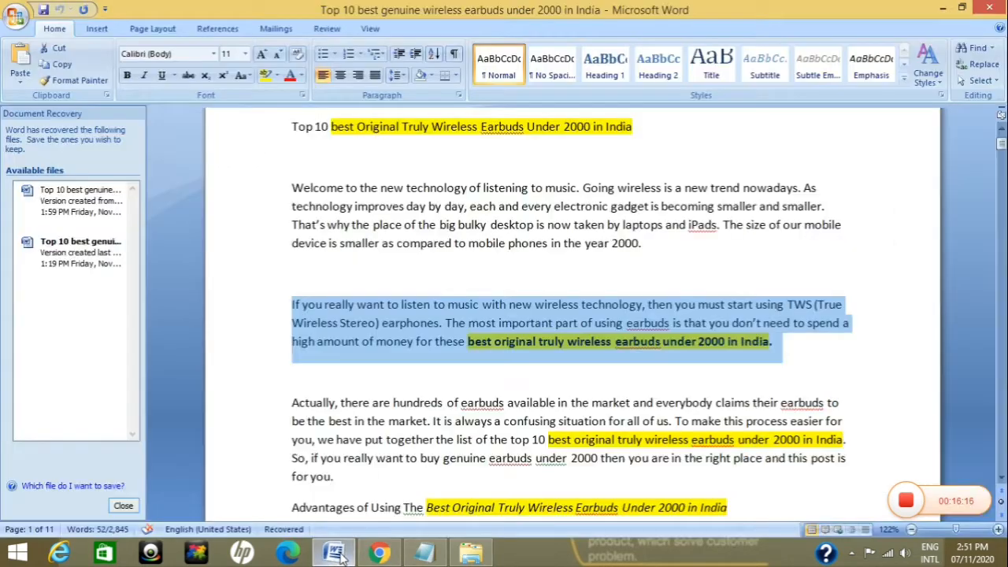
scroll(445, 325, "down", 3)
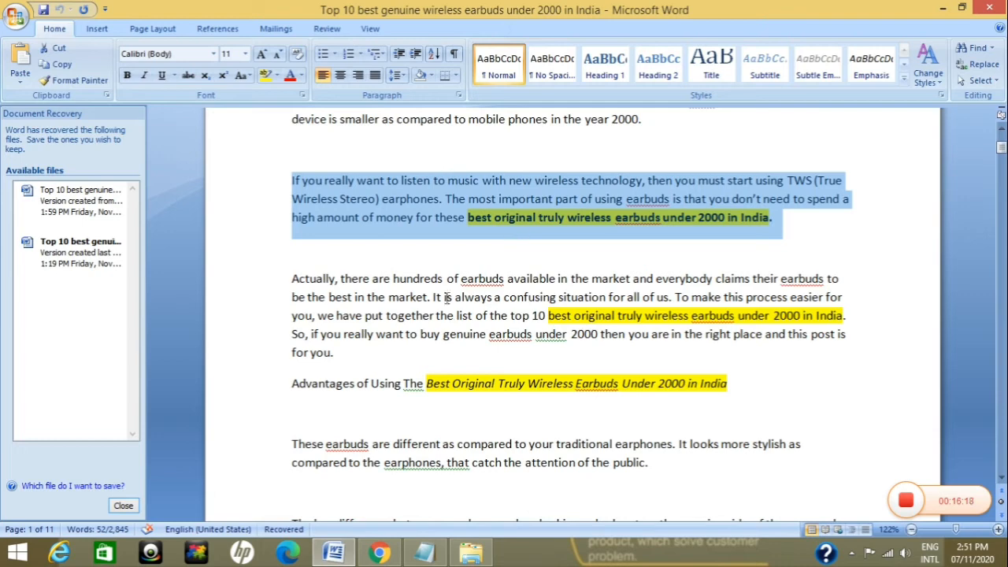
left_click(317, 387)
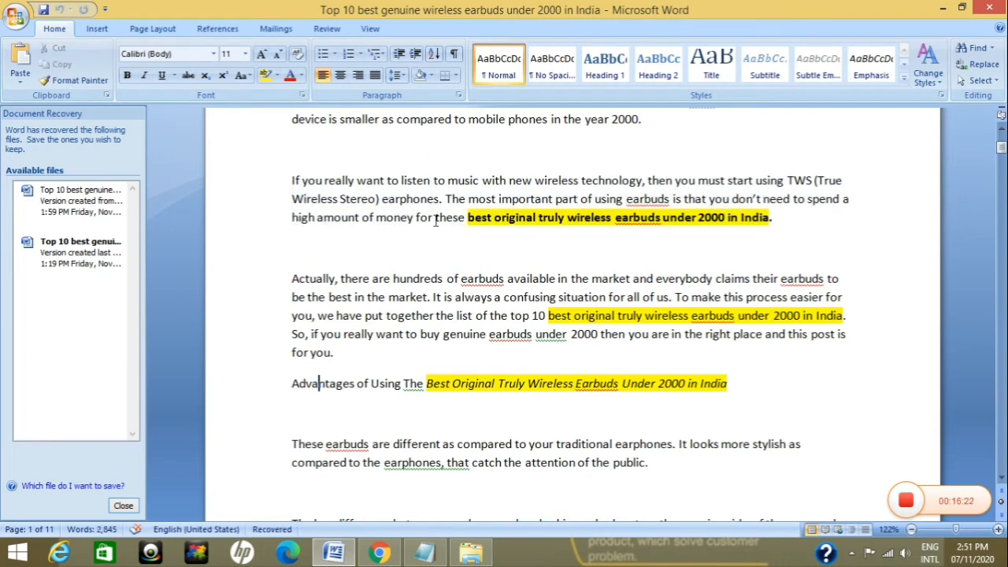
scroll(446, 344, "up", 3)
scroll(449, 340, "down", 4)
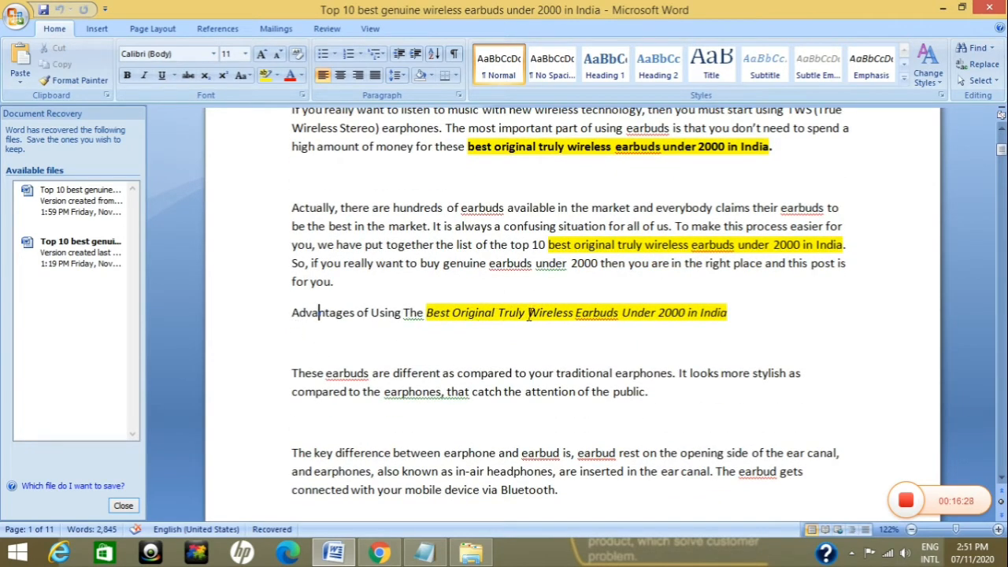
left_click(735, 315)
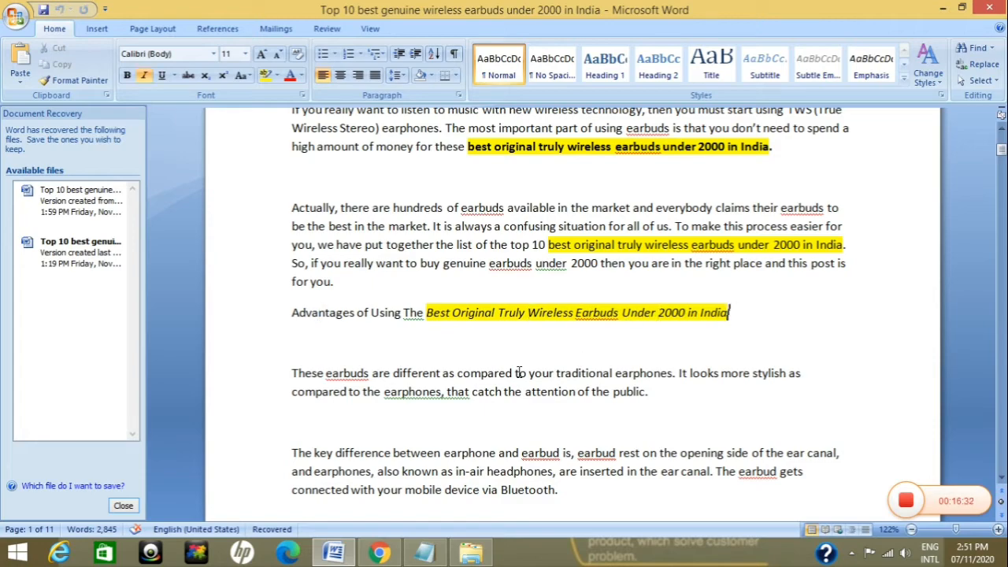
scroll(519, 371, "down", 7)
scroll(519, 372, "down", 3)
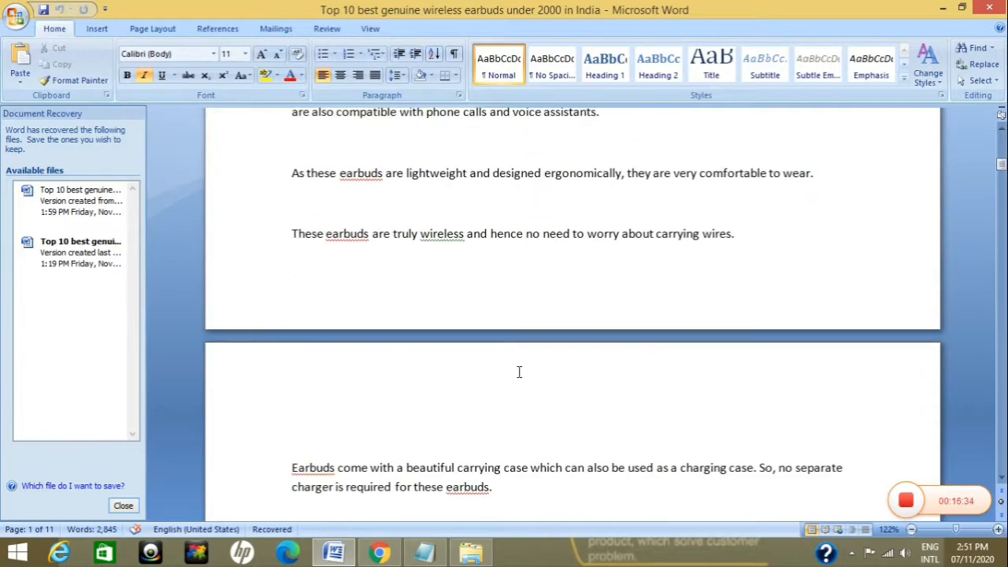
scroll(519, 372, "down", 5)
scroll(519, 371, "up", 12)
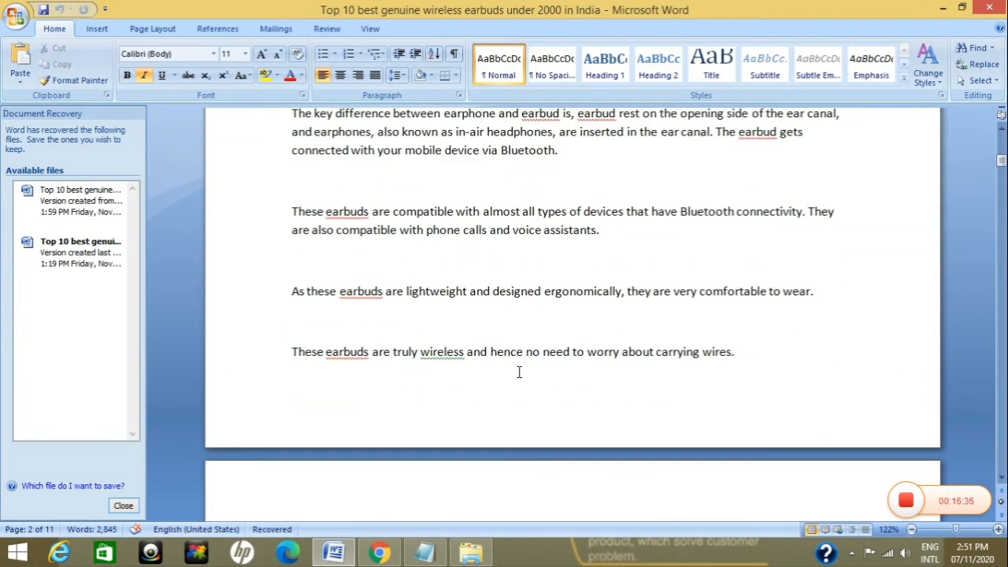
scroll(518, 371, "up", 2)
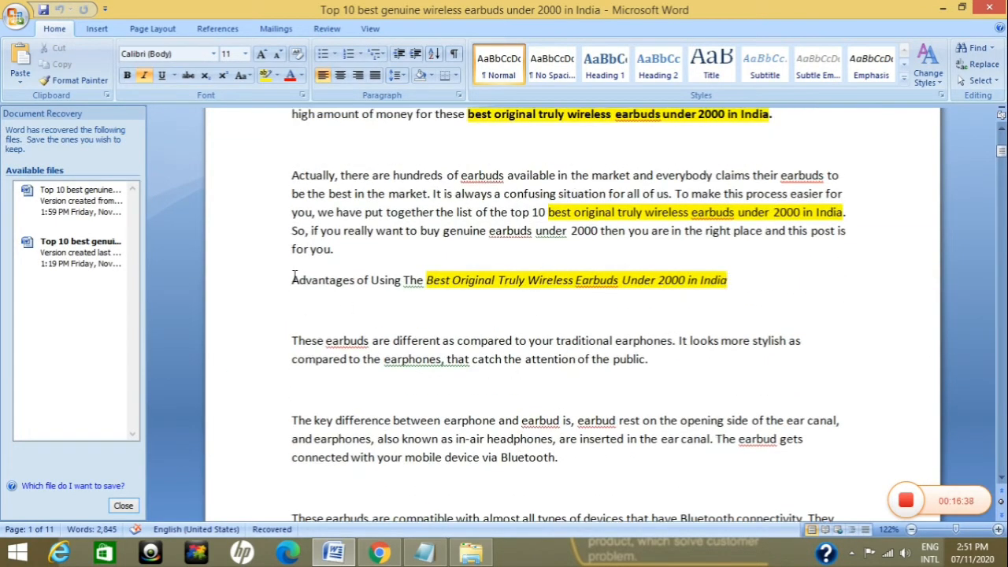
Step: Copy the heading "Advantages of Using The Best Original Truly Wireless Earbuds Under 2000 in India" from the Word article
key("shift+Right")
key("shift+Right")
key("shift+Right")
key("shift+Right")
key("shift+Right")
key("shift+Right")
key("shift+Right")
key("shift+Right")
key("shift+Right")
key("shift+Right")
key("shift+Right")
key("shift+Right")
key("shift+Right")
key("shift+Right")
key("shift+Right")
key("shift+Right")
key("shift+Right")
key("shift+Right")
key("shift+Right")
key("shift+Right")
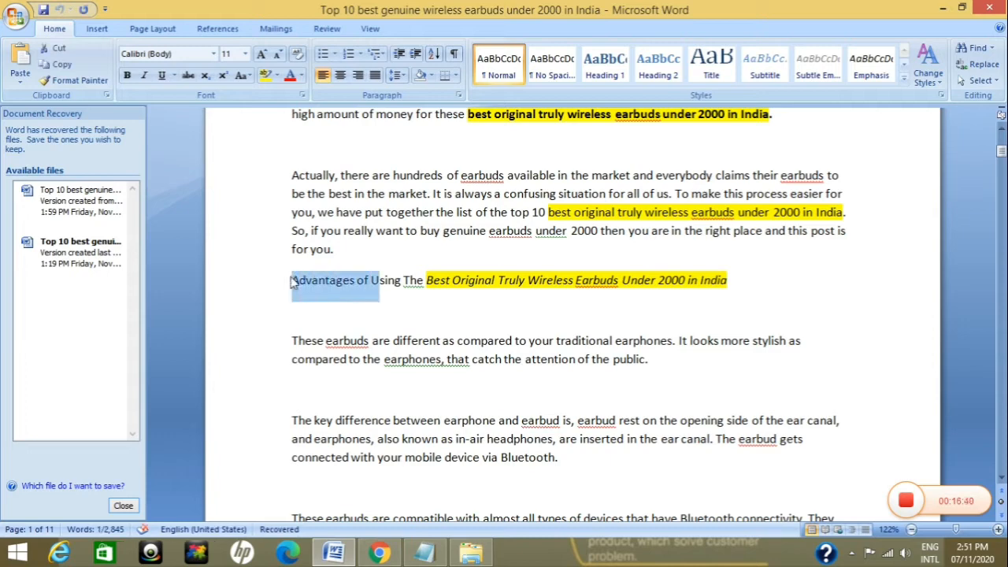
key("shift+Right")
key("shift+Right")
key("shift+Right")
key("shift+Right")
key("shift+Right")
key("shift+Right")
key("shift+Right")
key("shift+Right")
key("shift+Right")
key("shift+Right")
key("shift+Right")
key("shift+Right")
key("shift+Right")
key("shift+Right")
key("shift+Right")
key("shift+Right")
key("shift+Right")
key("shift+Right")
key("ctrl+c")
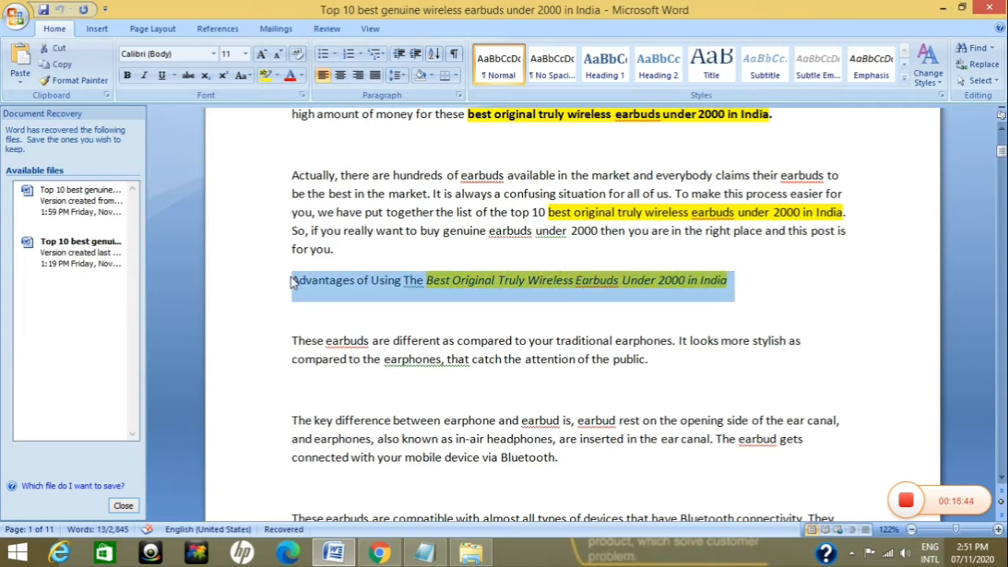
Step: Add an empty H2 Heading block below the second paragraph in the WordPress post, and look over the title and paragraphs above it
left_click(378, 554)
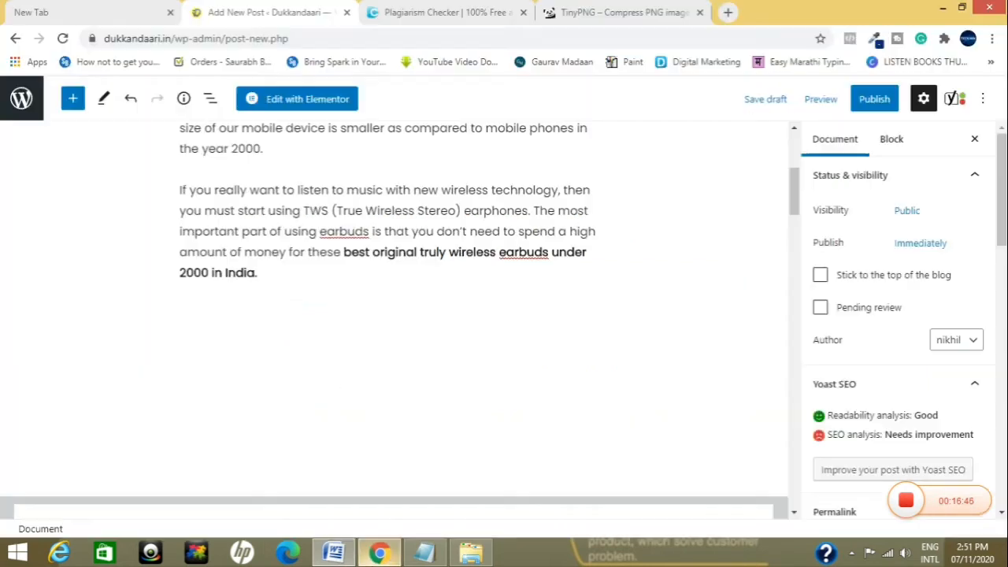
left_click(299, 273)
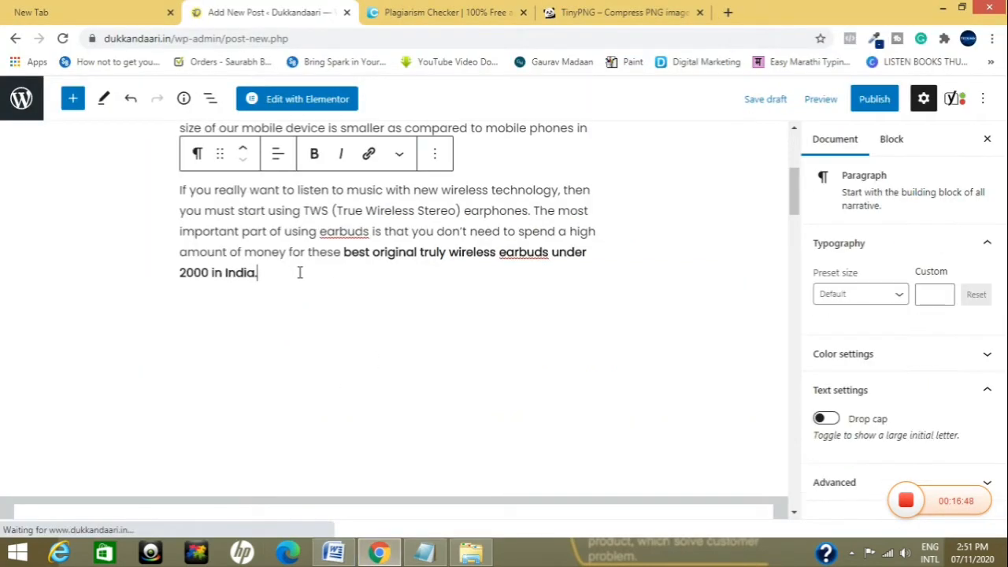
key("Return")
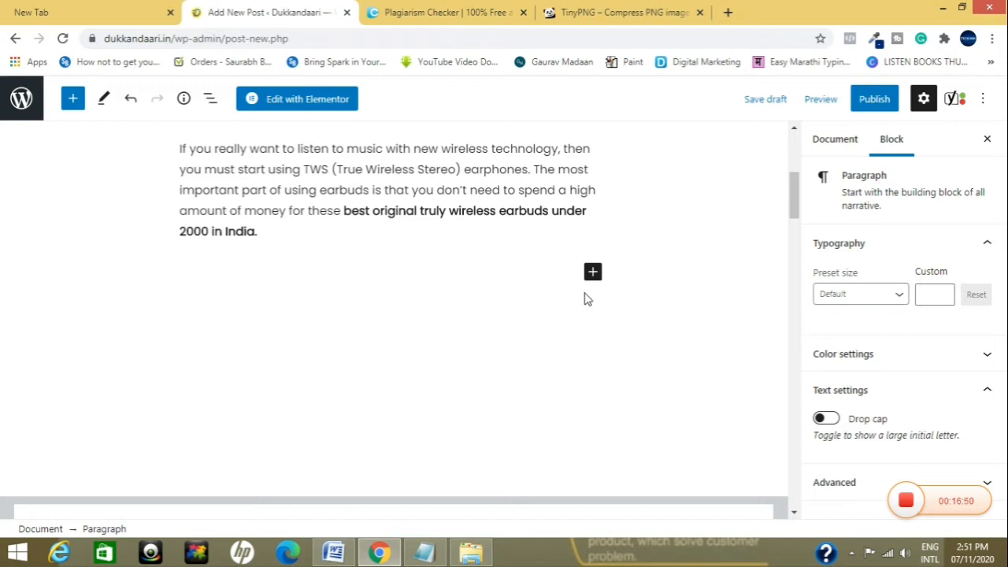
left_click(592, 273)
left_click(699, 391)
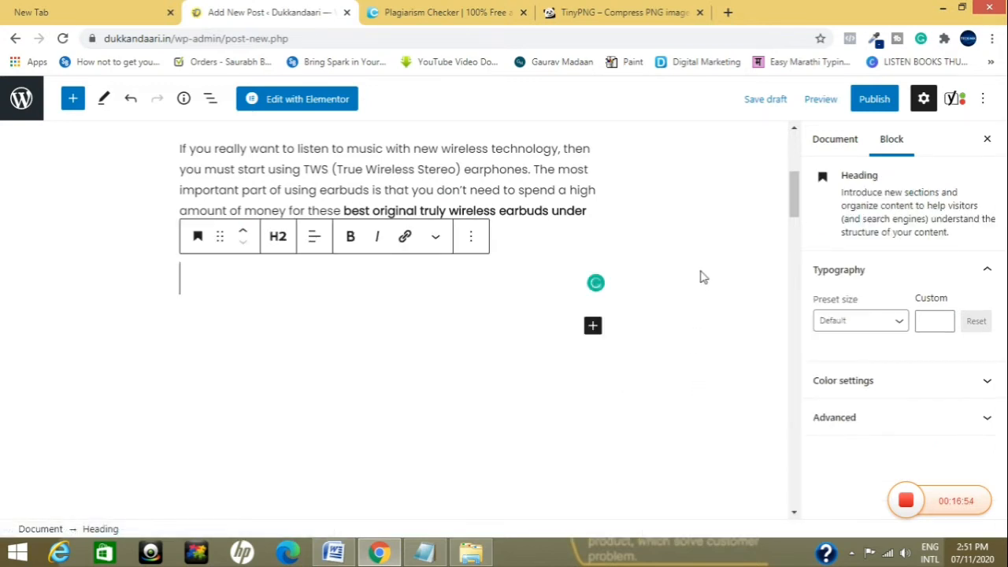
scroll(700, 276, "up", 5)
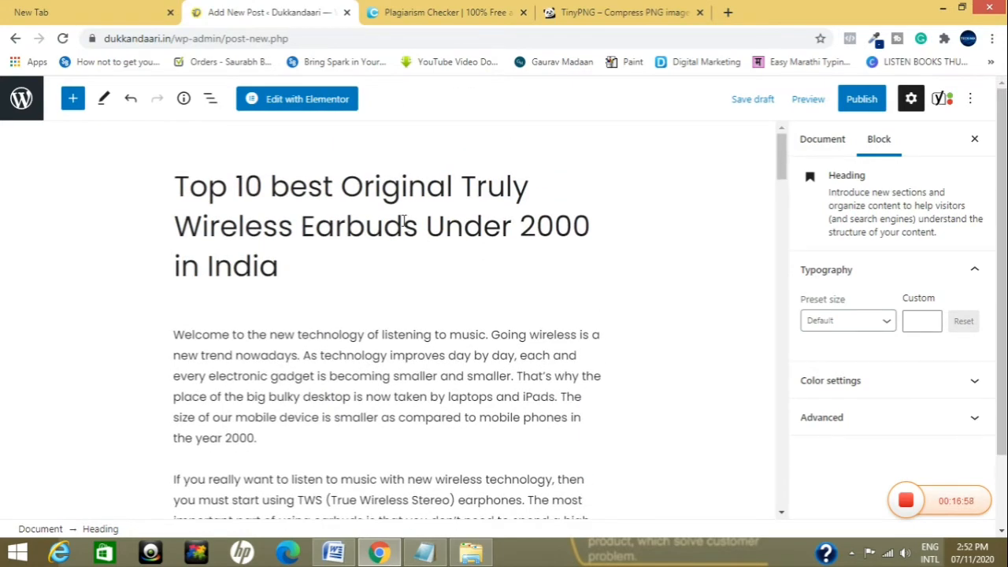
left_click(403, 221)
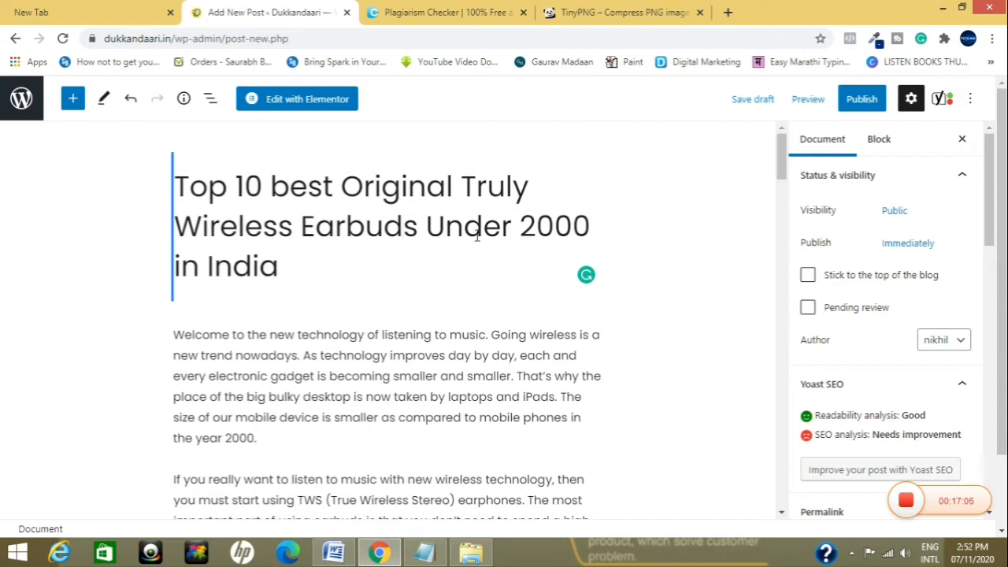
scroll(640, 255, "down", 3)
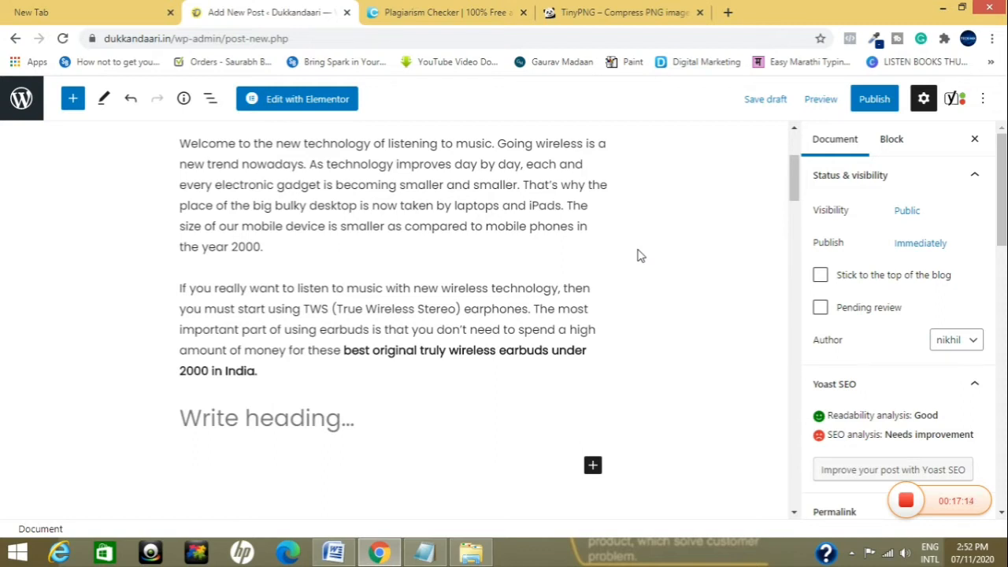
Step: Paste the copied "Advantages of Using The Best Original Truly Wireless Earbuds Under 2000 in India" heading into the empty H2 block
scroll(640, 255, "up", 3)
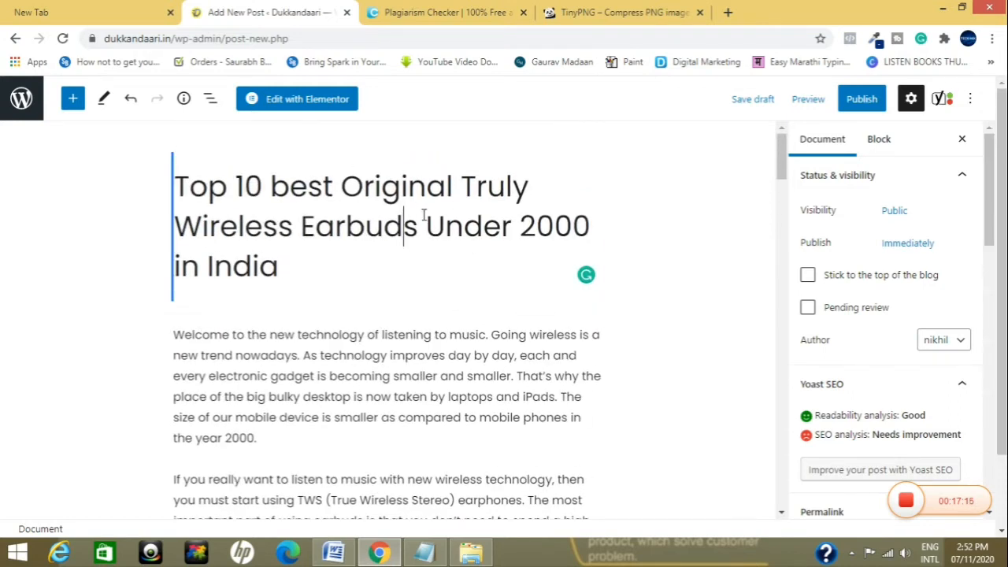
scroll(424, 214, "down", 5)
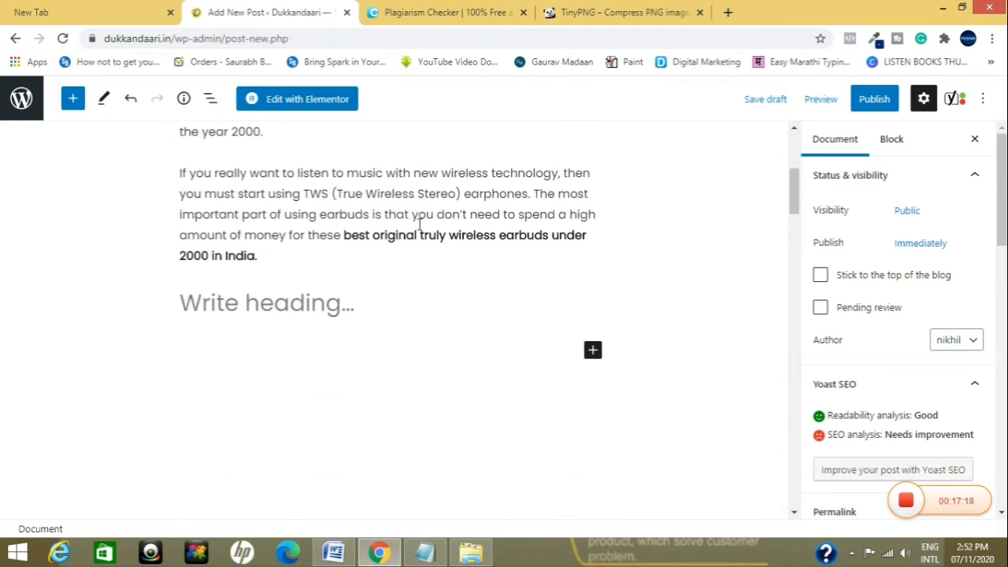
left_click(362, 311)
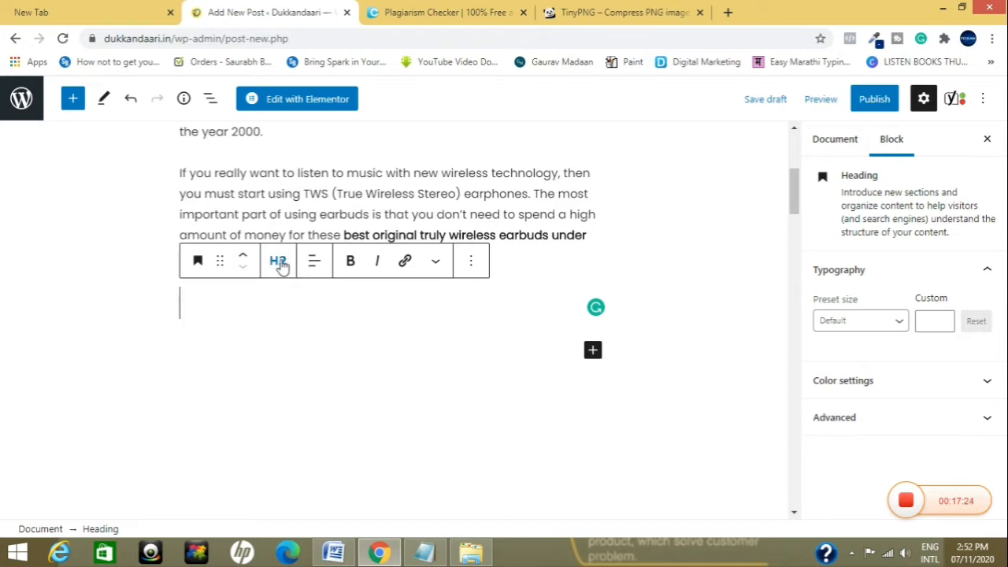
key("ctrl+v")
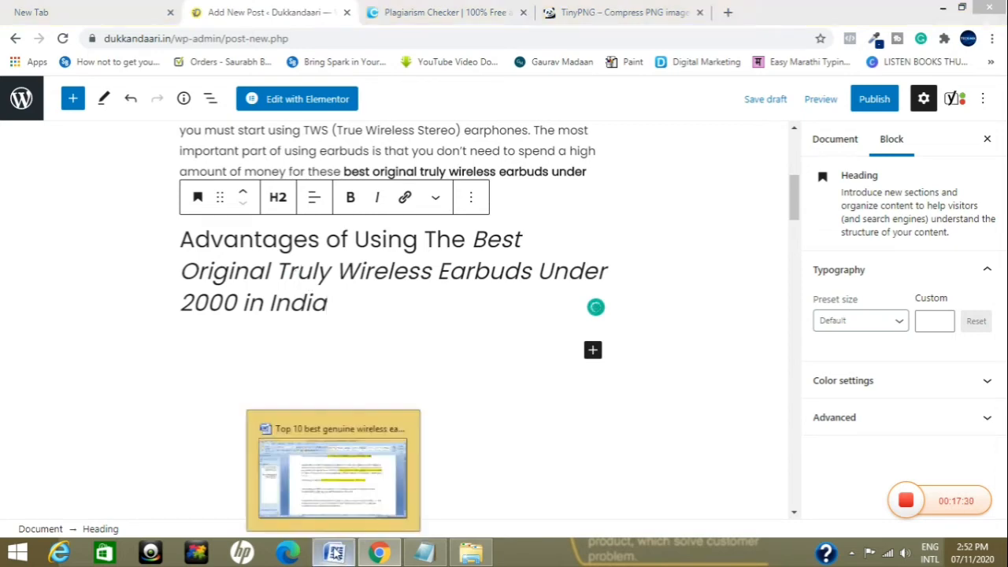
Step: Copy the advantages paragraphs from the Word article, from "These earbuds are different" through "These earbuds are suitable for workout, exercising, swimming, and running."
left_click(334, 553)
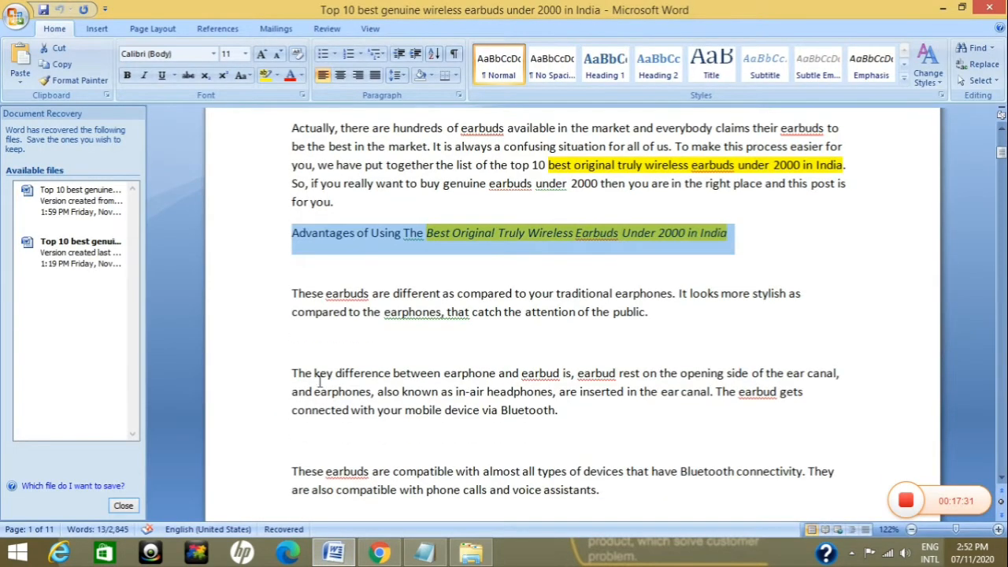
left_click(292, 291)
key("shift+End")
key("shift+Down")
key("shift+Down")
key("shift+Down")
key("shift+Down")
key("shift+Down")
key("shift+Down")
key("shift+Down")
key("shift+Down")
key("shift+Down")
key("shift+Down")
key("shift+Down")
key("shift+Down")
key("shift+Down")
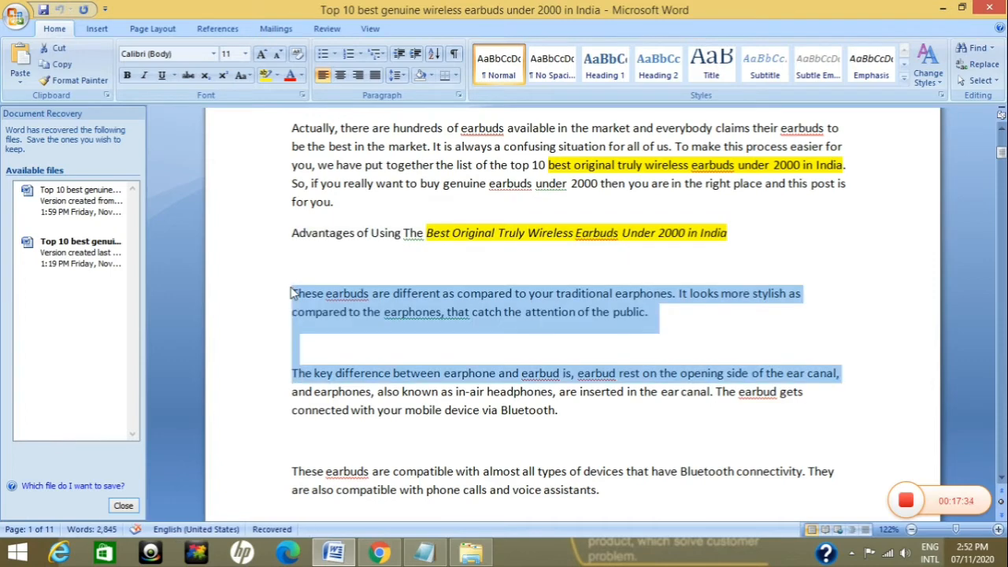
key("shift+Down")
key("shift+Down")
key("shift+Down")
key("shift+Down")
key("shift+Down")
key("shift+Down")
key("shift+Down")
key("shift+Down")
key("shift+Down")
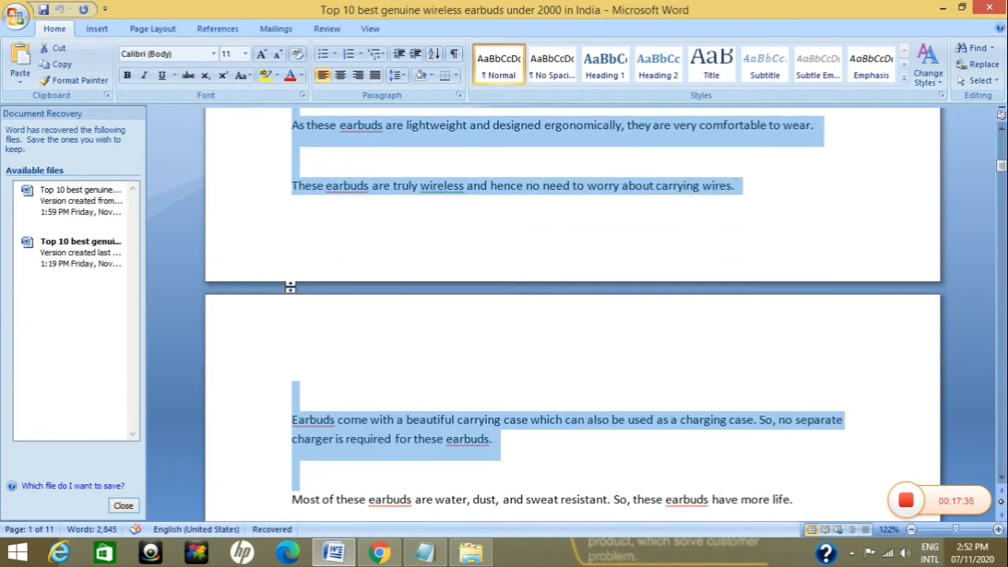
key("shift+Up")
key("shift+Up")
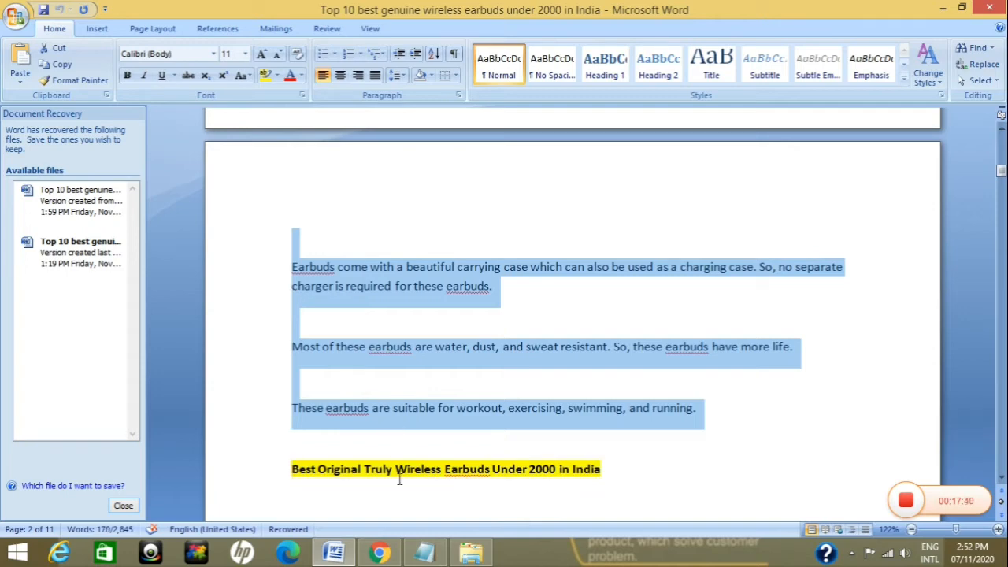
Step: Add a Paragraph block below the advantages heading in the WordPress post and paste the copied advantages paragraphs into it
left_click(379, 552)
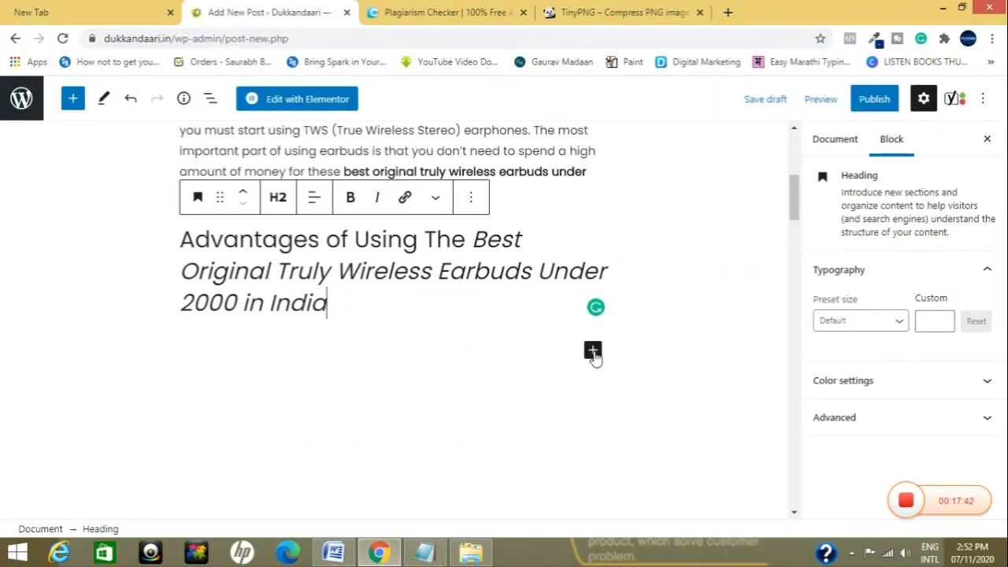
left_click(593, 350)
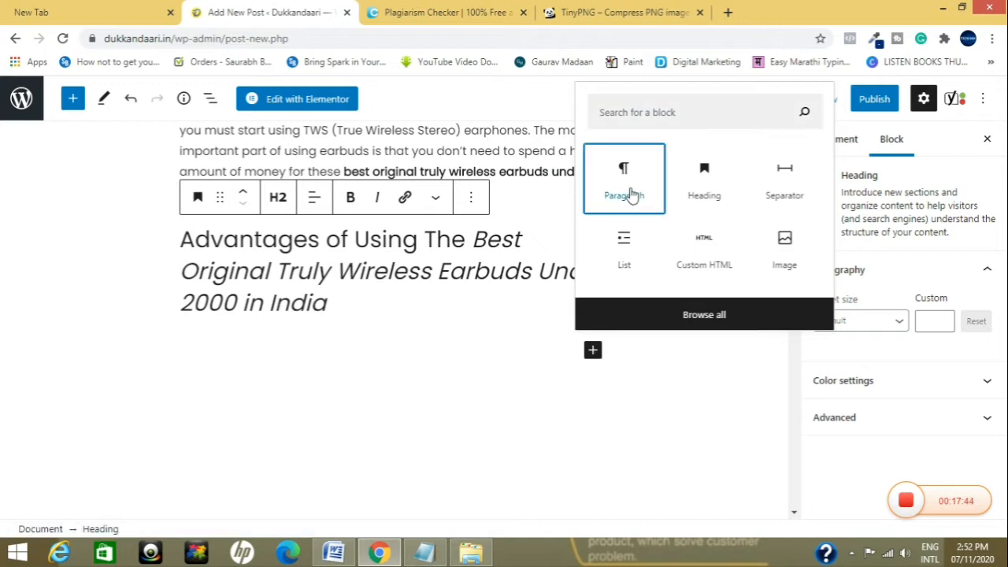
left_click(631, 203)
scroll(249, 362, "down", 1)
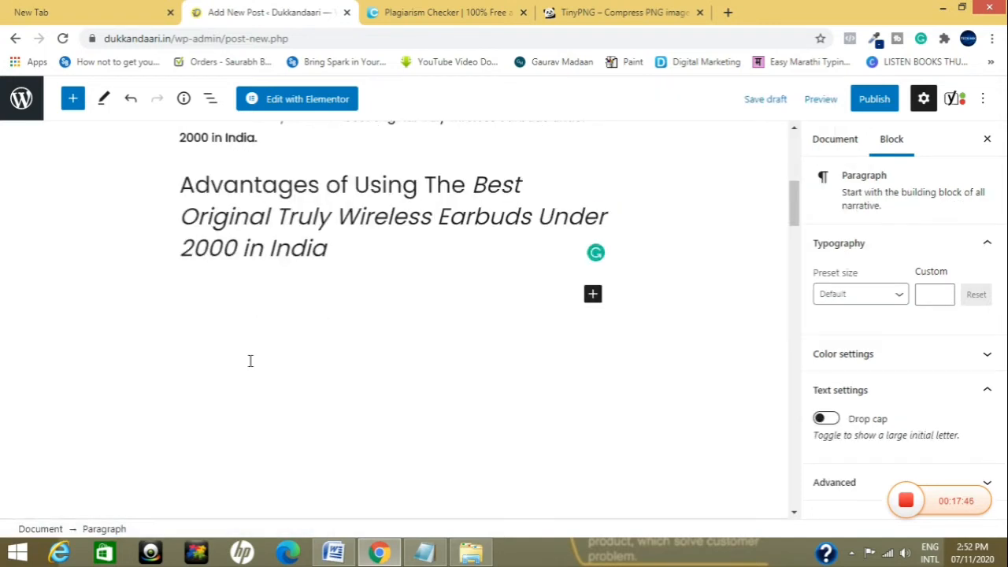
key("ctrl+v")
scroll(250, 361, "up", 6)
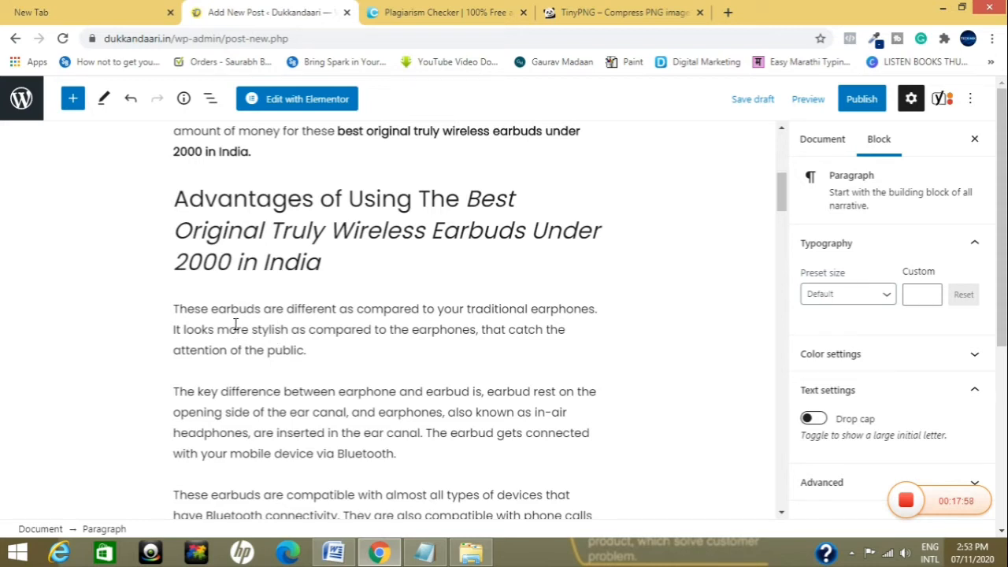
Step: Transform the first two advantages paragraphs, "These earbuds are different" and "The key difference between earphone and earbud", into bulleted List blocks
left_click(234, 324)
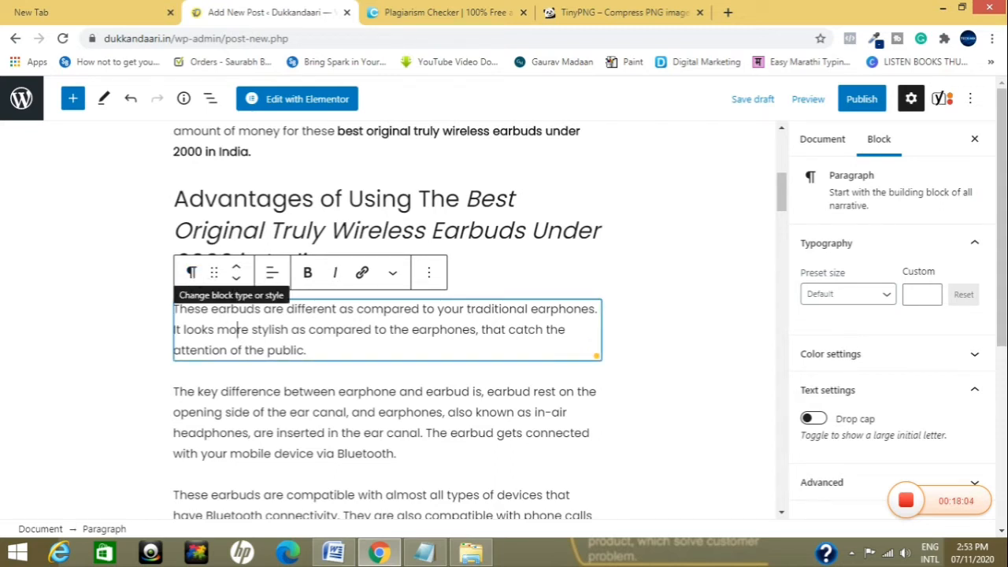
left_click(190, 272)
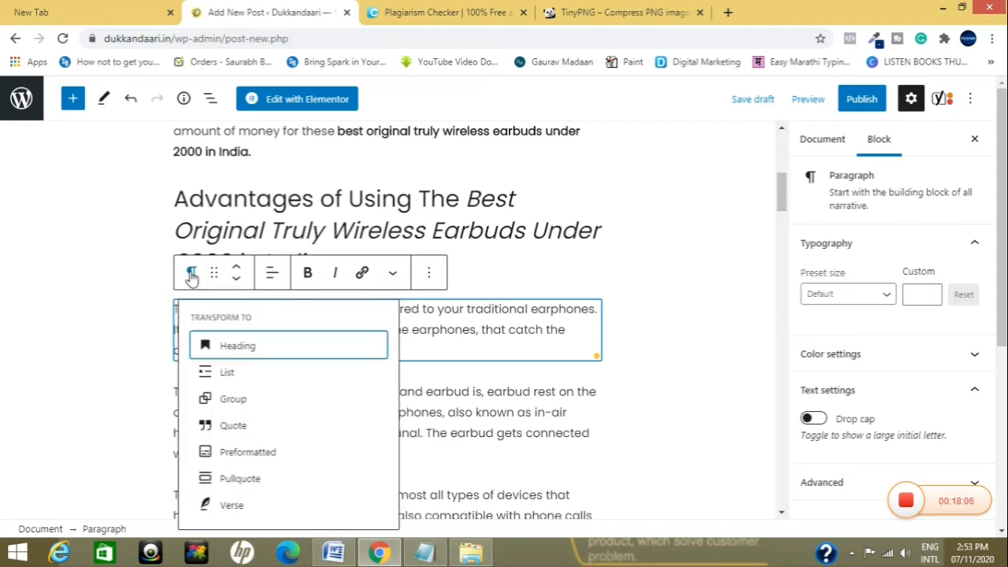
left_click(226, 374)
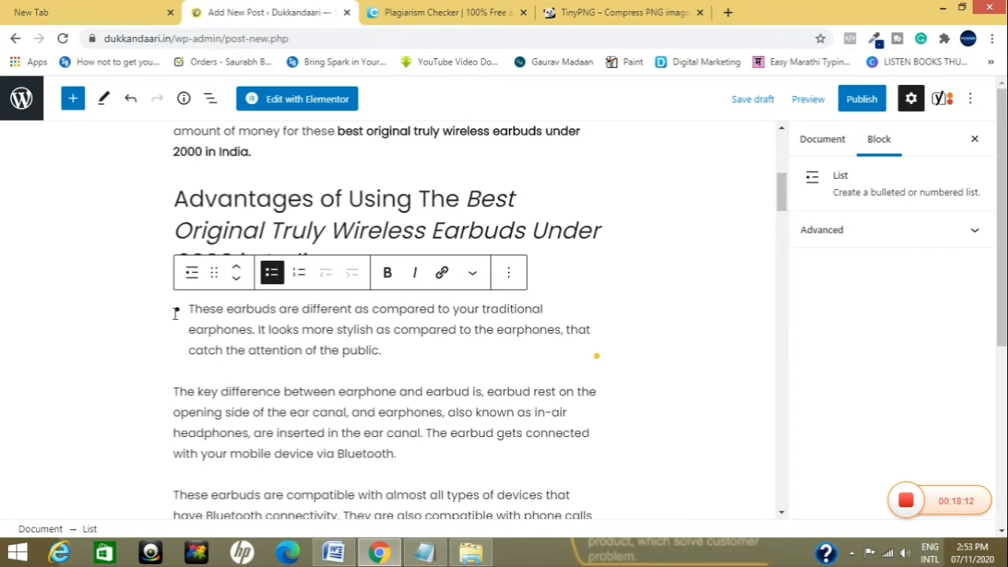
scroll(247, 347, "down", 2)
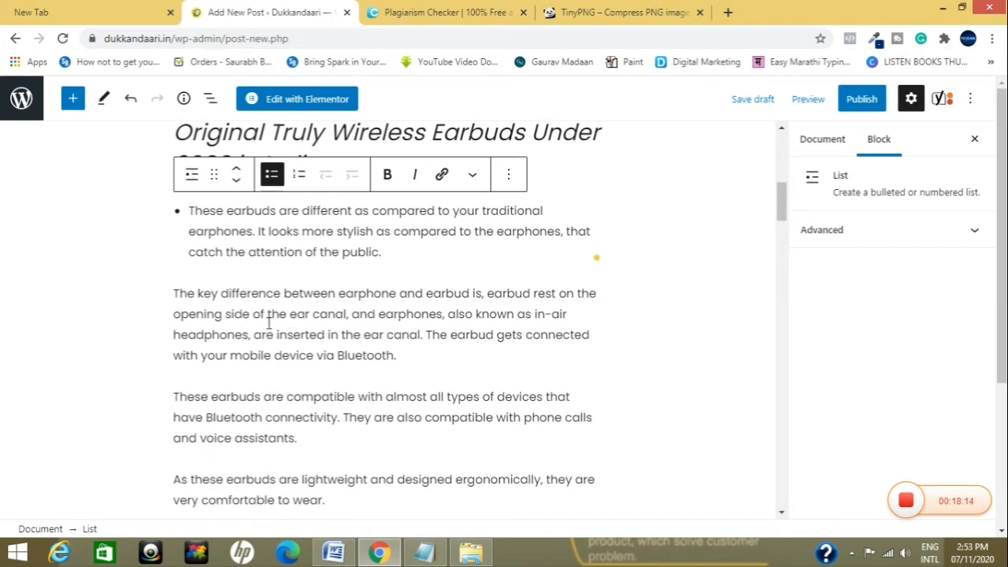
left_click(268, 323)
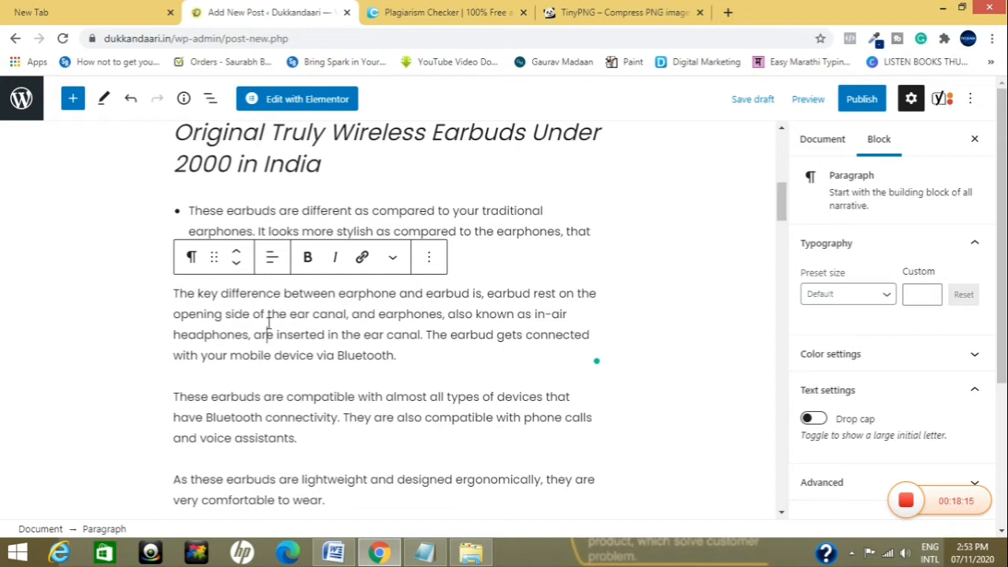
left_click(192, 259)
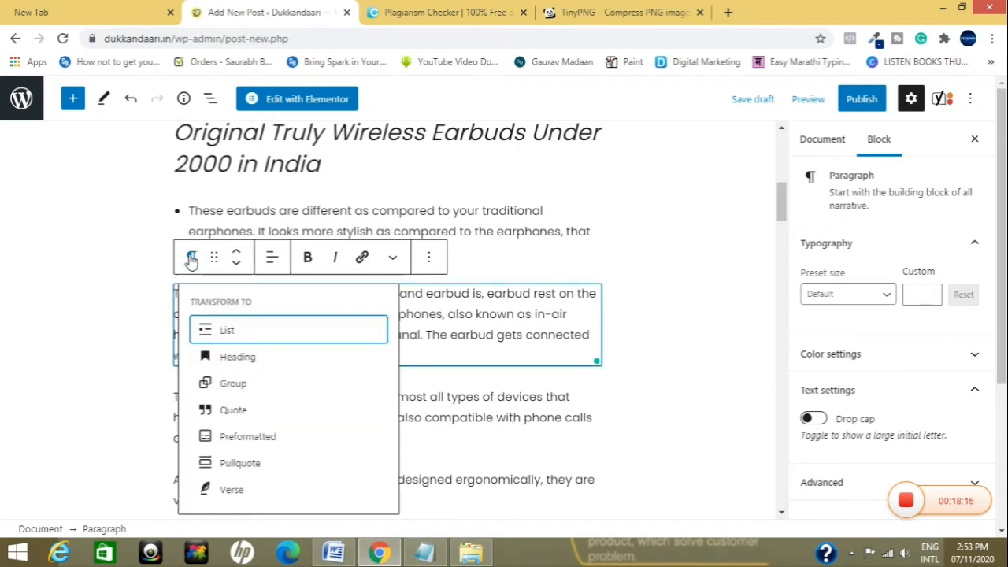
left_click(235, 334)
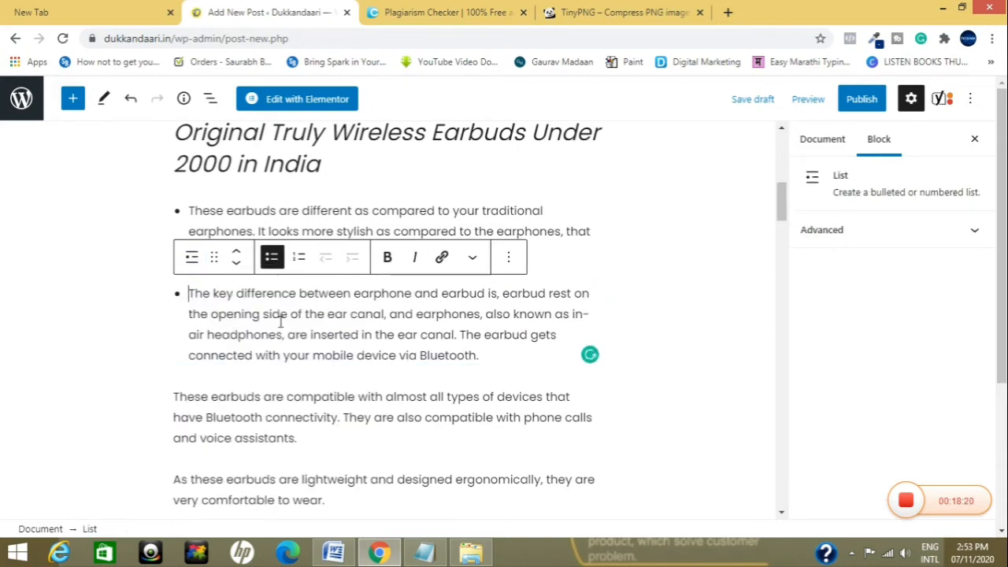
Step: Switch to the Word article and copy the heading "pTron Bassbuds Original Wireless Earbuds"
scroll(279, 322, "down", 1)
scroll(276, 324, "down", 2)
scroll(194, 221, "down", 3)
scroll(263, 262, "down", 3)
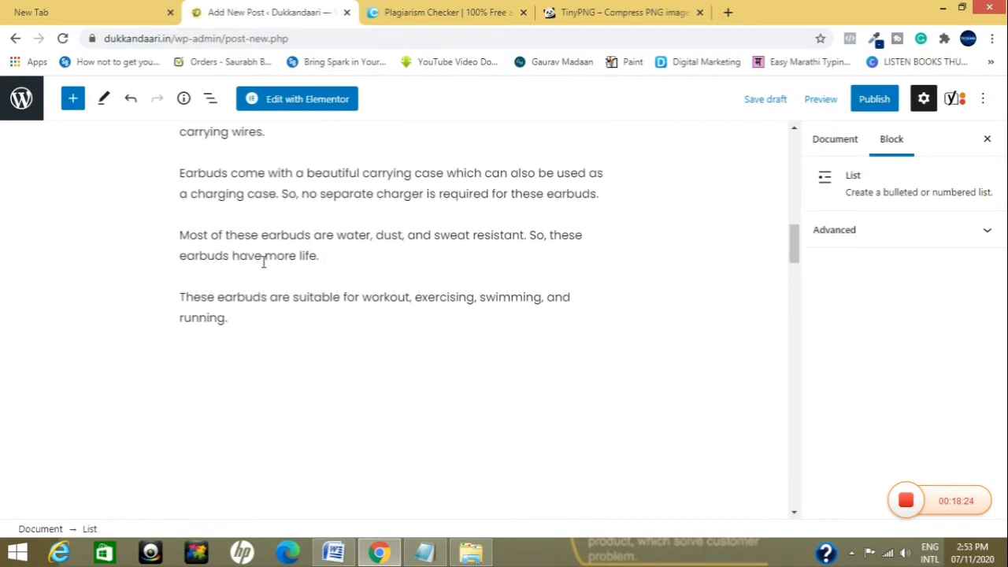
left_click(334, 553)
scroll(485, 341, "down", 6)
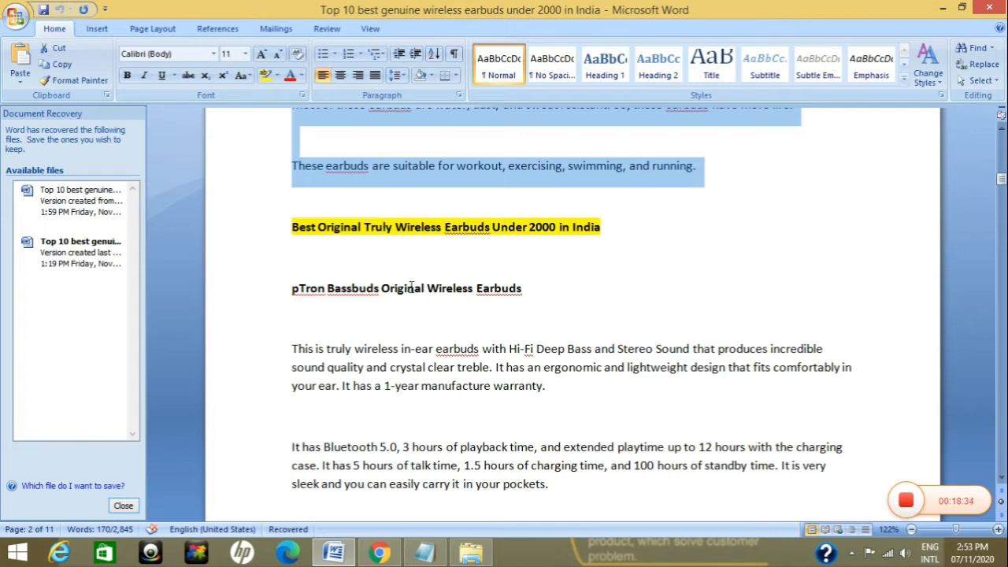
scroll(410, 288, "down", 3)
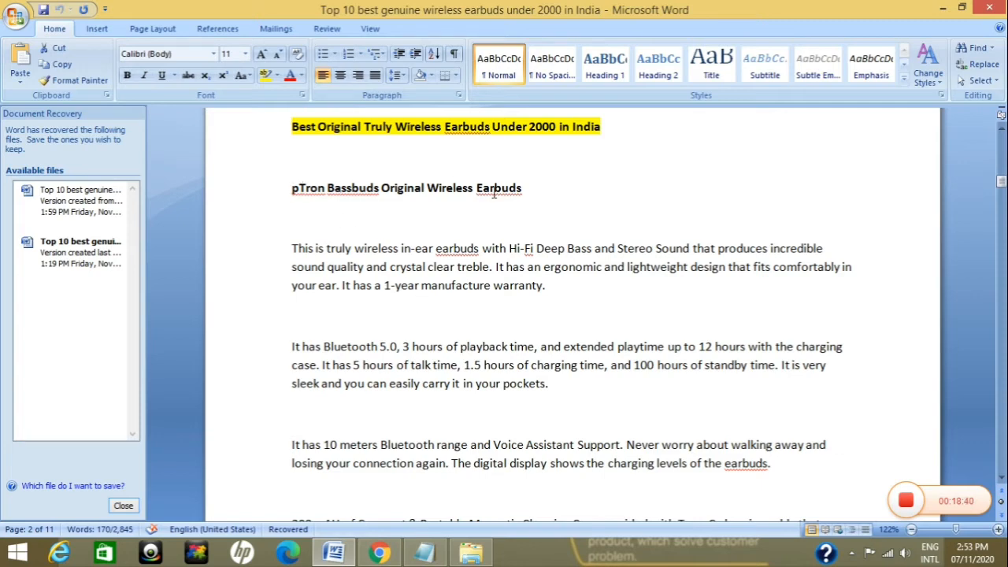
left_click(519, 188)
key("shift+Left")
key("shift+Left")
key("shift+Left")
key("shift+Left")
key("shift+Left")
key("shift+Left")
key("shift+Left")
key("shift+Left")
key("shift+Left")
key("shift+Left")
key("shift+Left")
key("shift+Left")
key("shift+Left")
key("shift+Left")
key("shift+Left")
key("shift+Left")
key("shift+Left")
key("shift+Left")
key("shift+Left")
key("shift+Left")
key("shift+Left")
key("shift+Left")
key("shift+Left")
key("shift+Left")
key("shift+Left")
key("shift+Left")
key("ctrl+c")
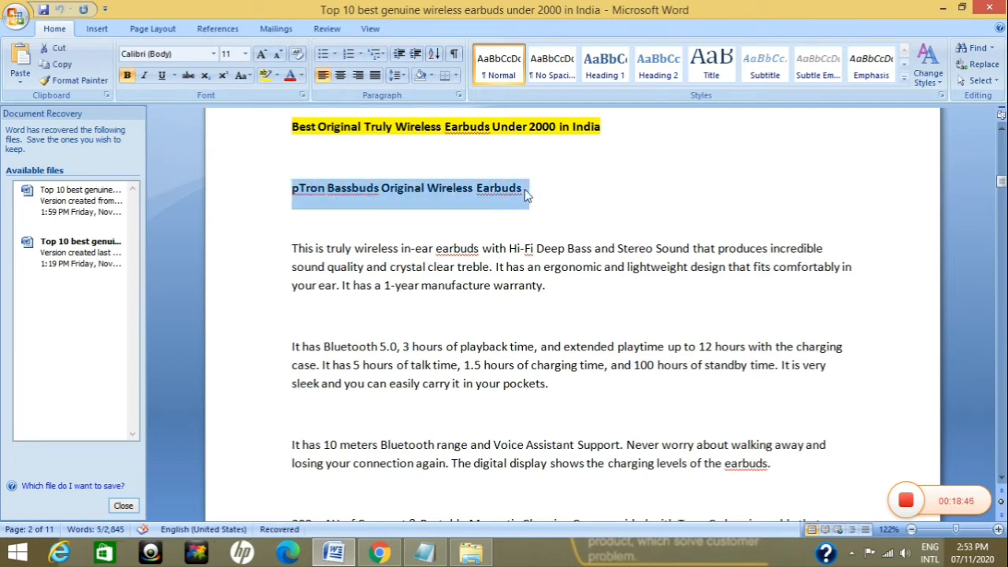
Step: Add a Heading block after the last advantages paragraph in the WordPress post and paste the copied pTron Bassbuds heading into it
left_click(378, 553)
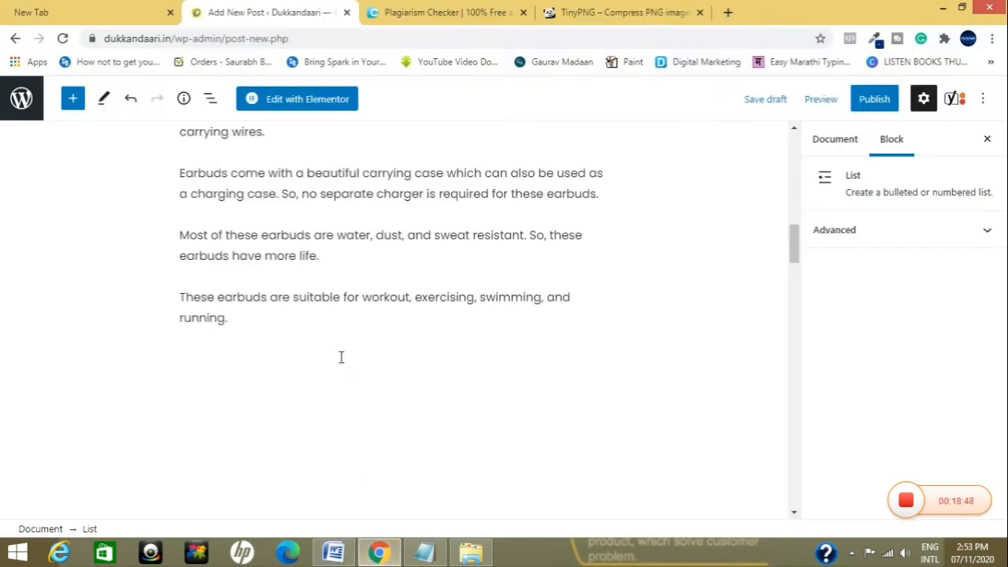
left_click(314, 318)
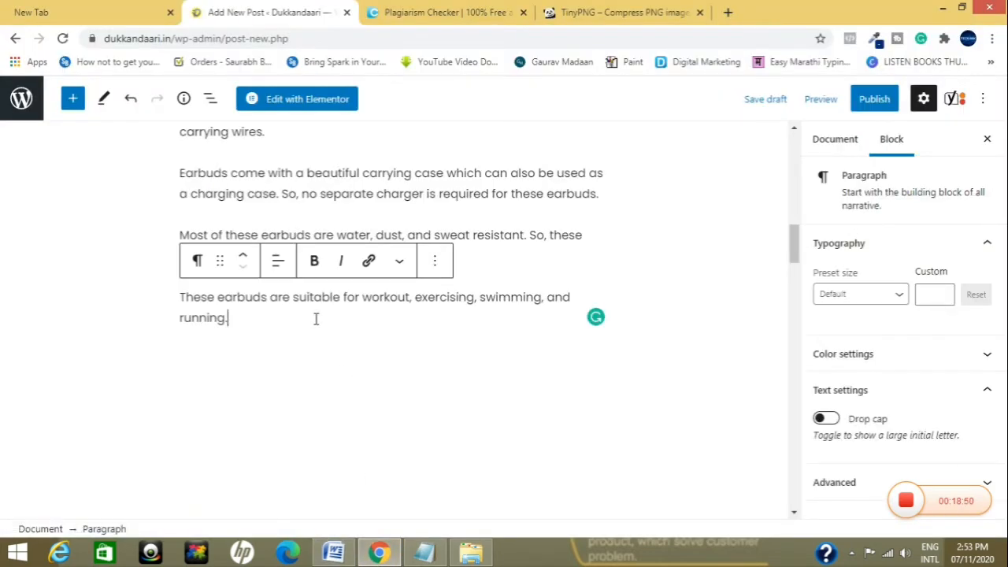
key("Return")
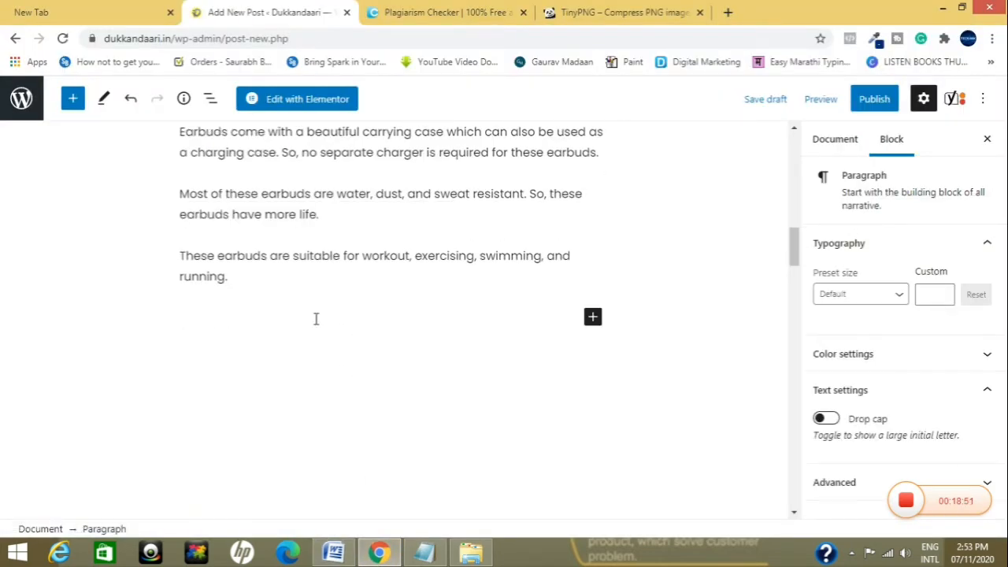
left_click(593, 318)
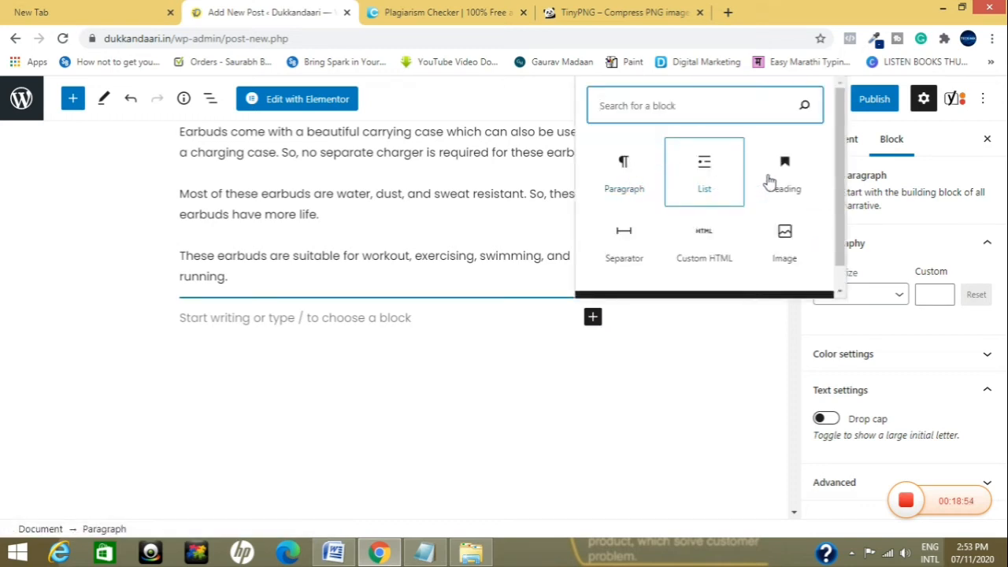
left_click(784, 179)
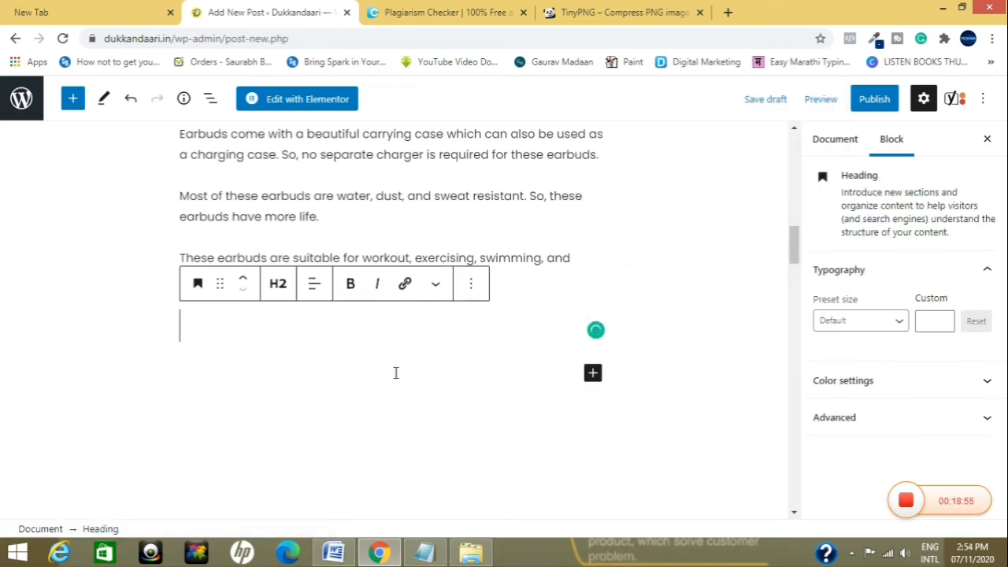
key("ctrl+v")
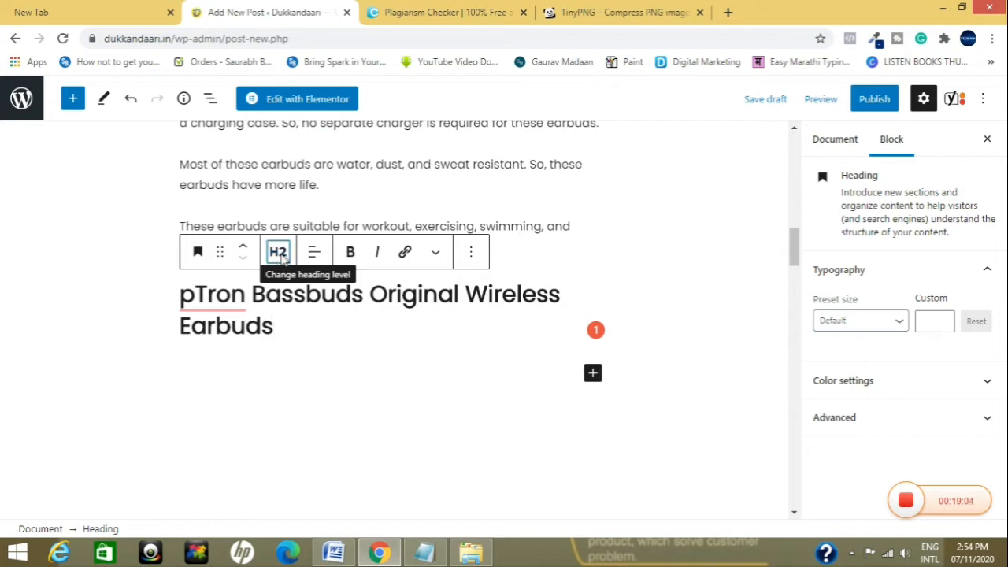
Step: Try level H3 on the pTron Bassbuds heading and set it back to H2
left_click(279, 253)
left_click(331, 299)
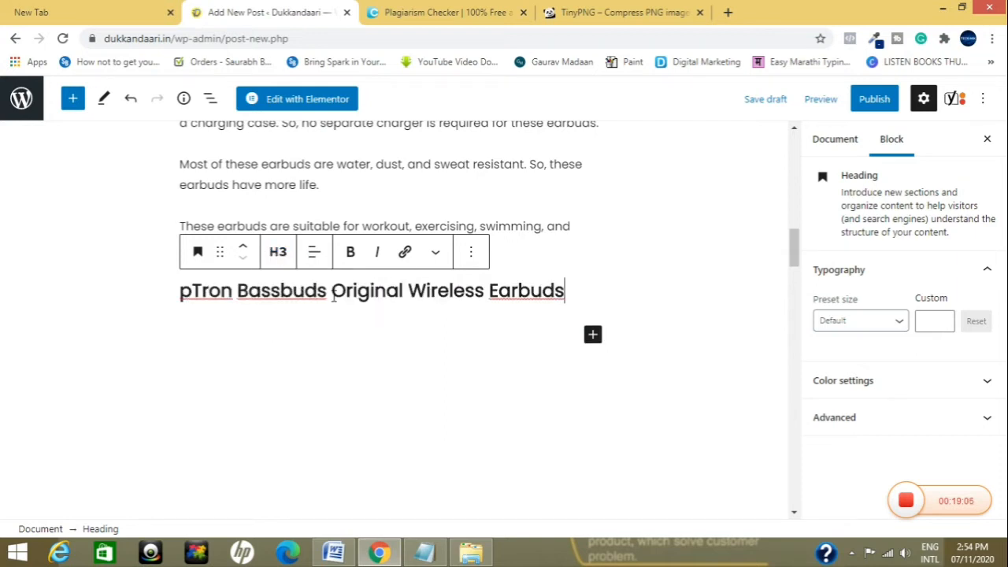
left_click(280, 256)
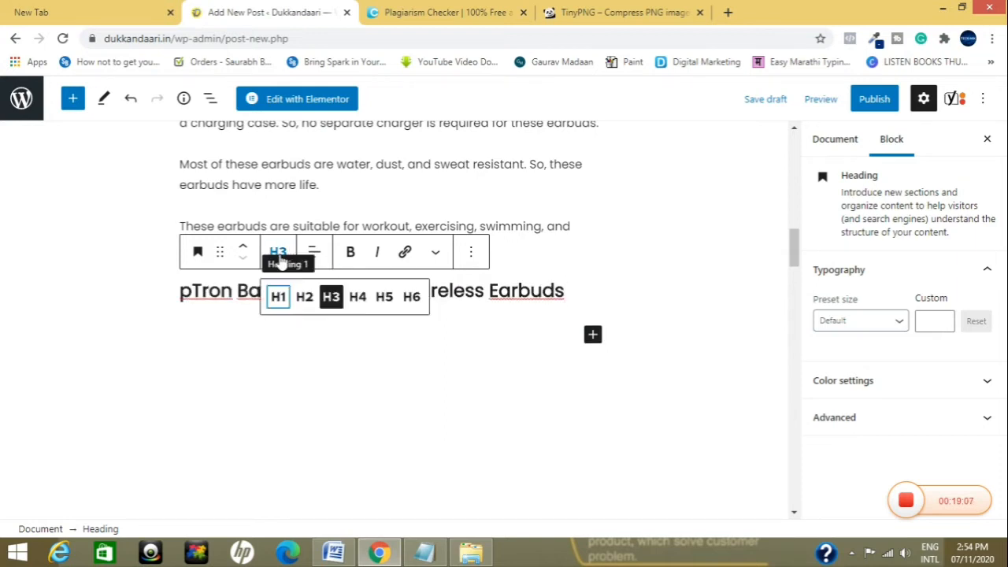
left_click(304, 296)
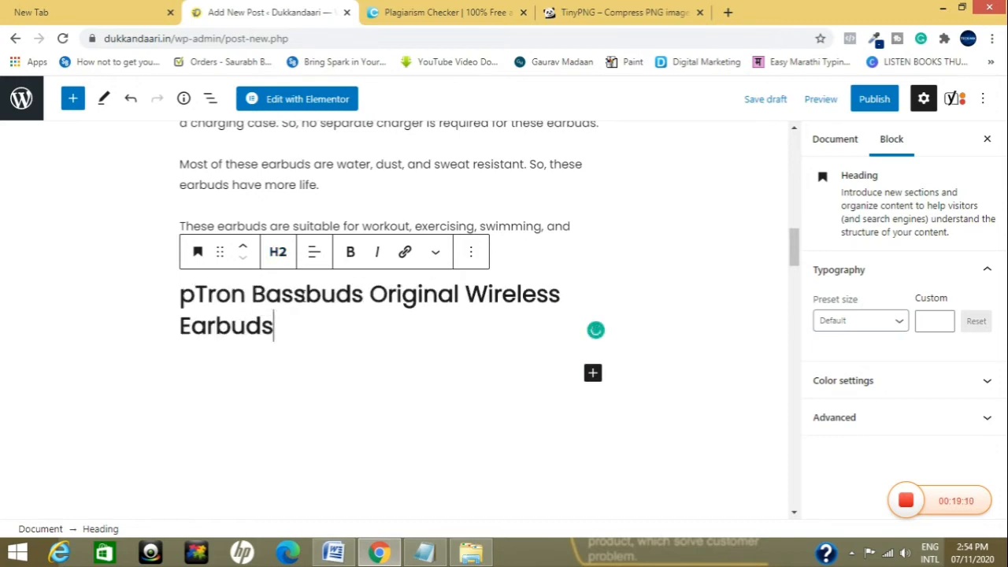
Step: Examine the pTron Bassbuds paragraphs in the Word article up to the boAt Airdopes 281 heading, and return to the WordPress post
left_click(333, 553)
scroll(423, 352, "down", 9)
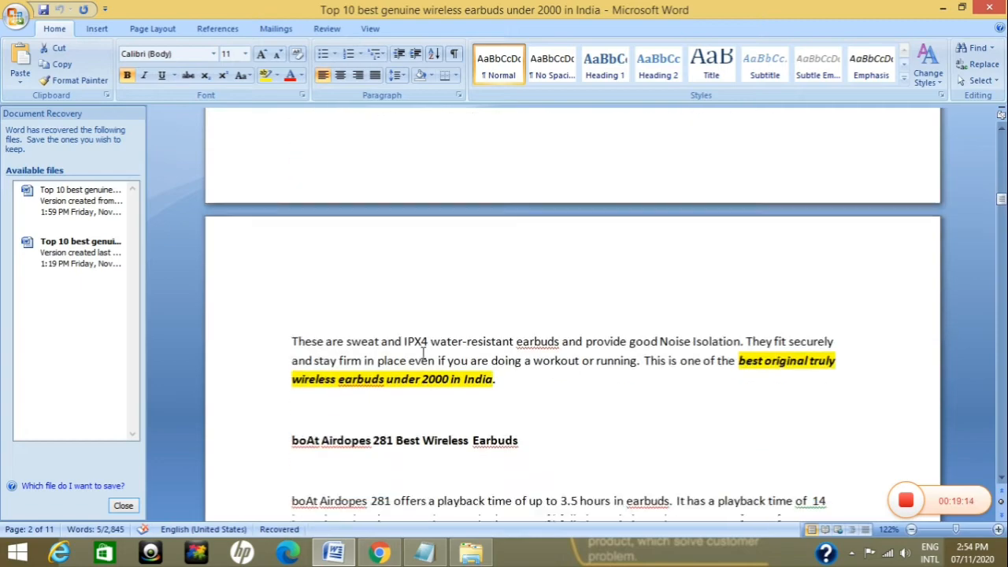
scroll(423, 352, "down", 2)
scroll(396, 301, "up", 10)
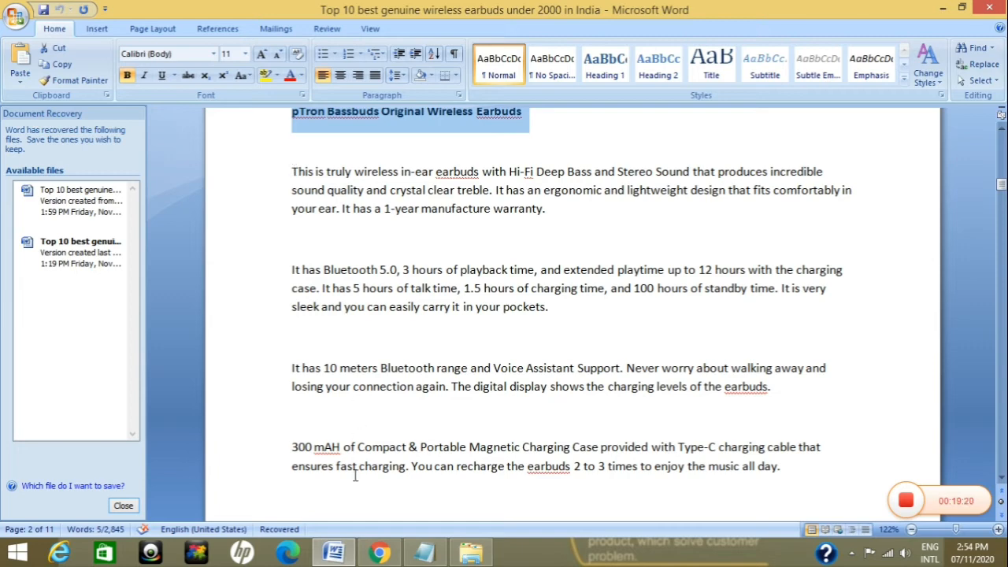
left_click(379, 554)
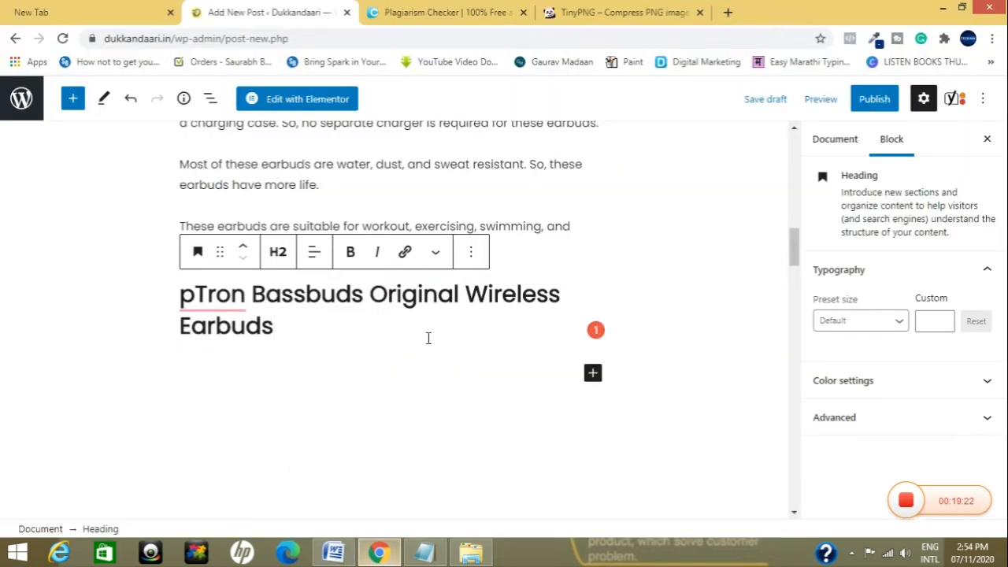
Step: Switch to the Word article and copy the first two paragraphs under the pTron Bassbuds heading
scroll(429, 337, "up", 5)
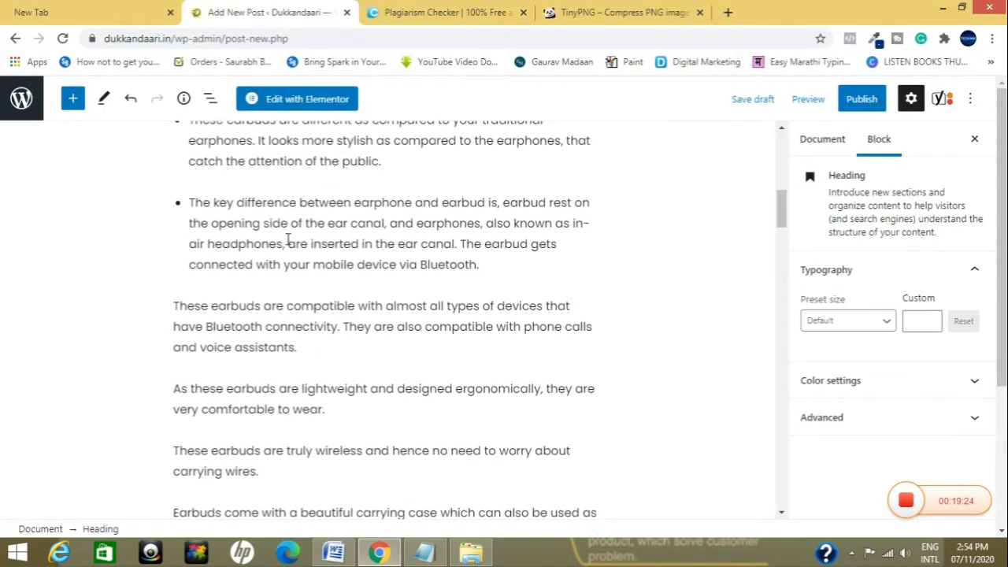
scroll(287, 242, "down", 6)
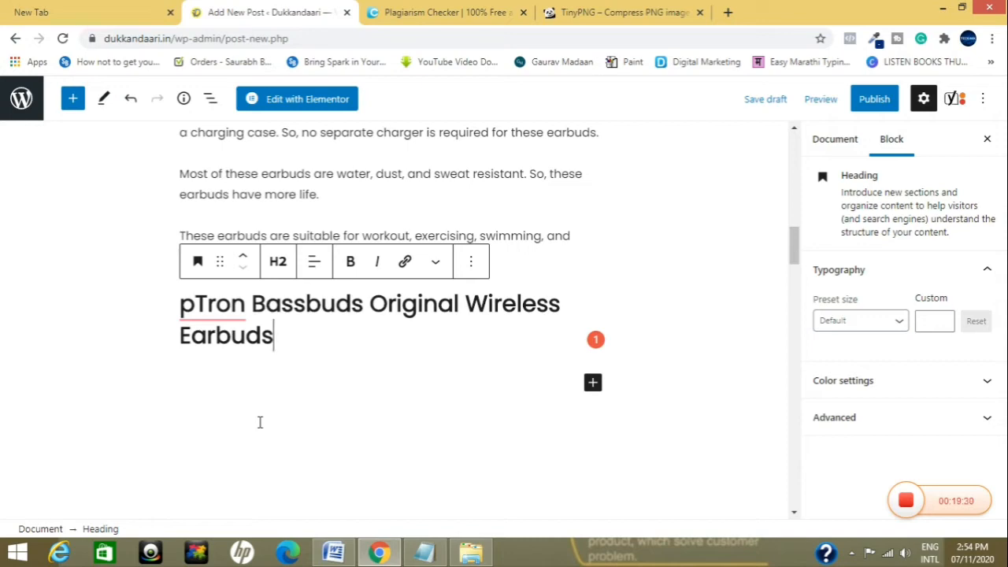
left_click(333, 553)
scroll(404, 311, "up", 2)
left_click(293, 280)
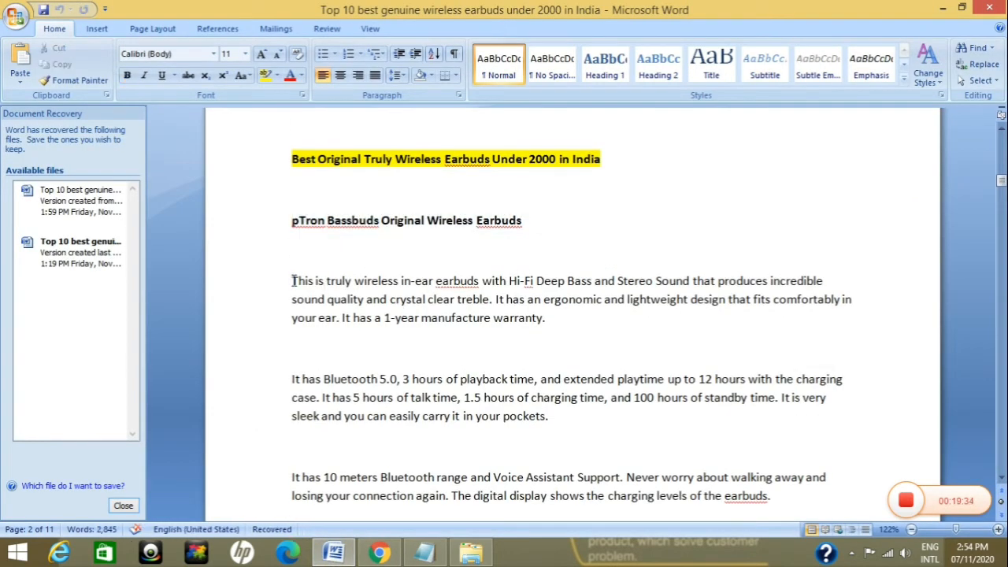
key("shift+Down")
key("shift+Down")
key("shift+Down")
key("shift+Down")
key("shift+Down")
key("shift+Down")
key("shift+Down")
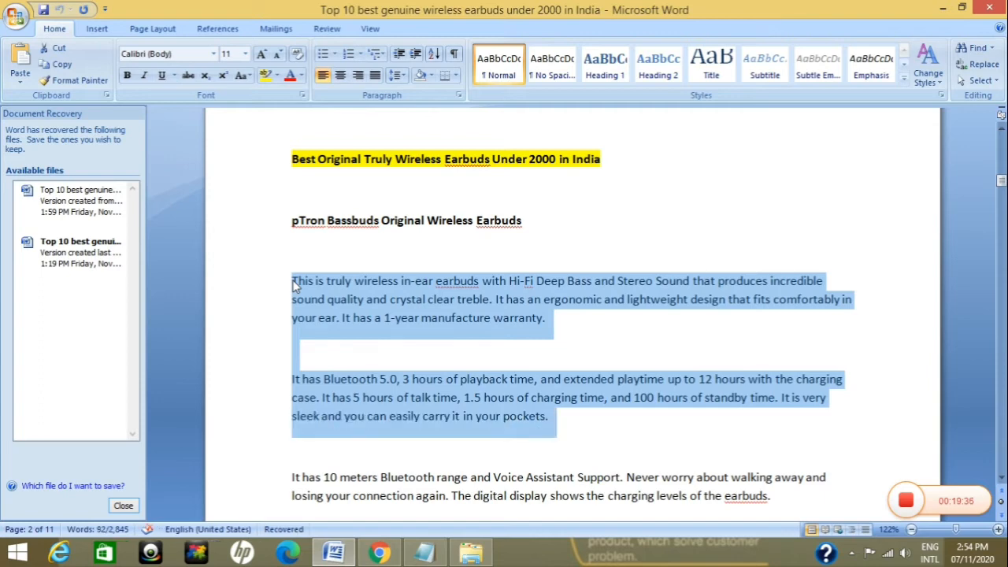
Step: Add a Paragraph block below the pTron Bassbuds heading in the WordPress post and paste the two copied paragraphs
left_click(379, 552)
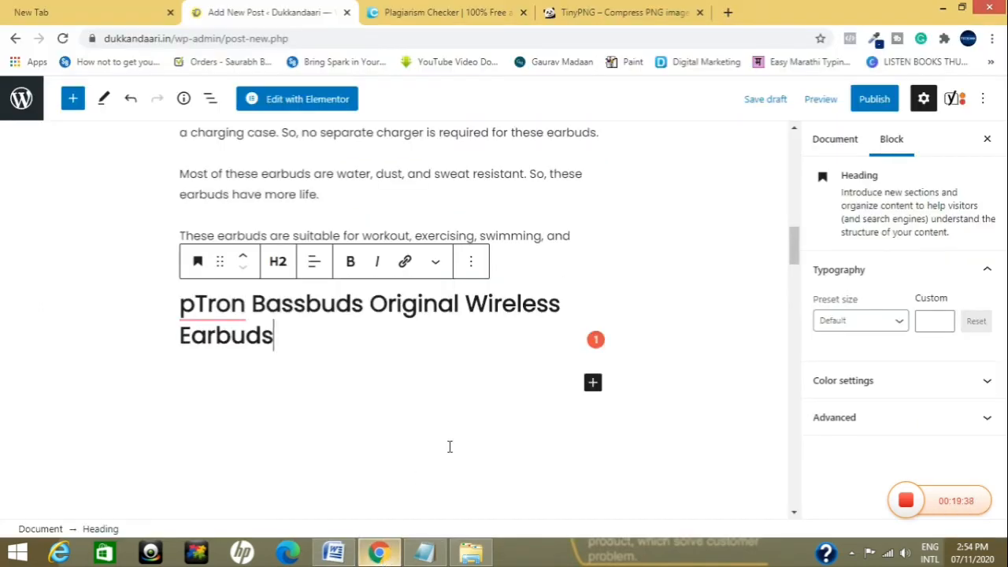
left_click(593, 384)
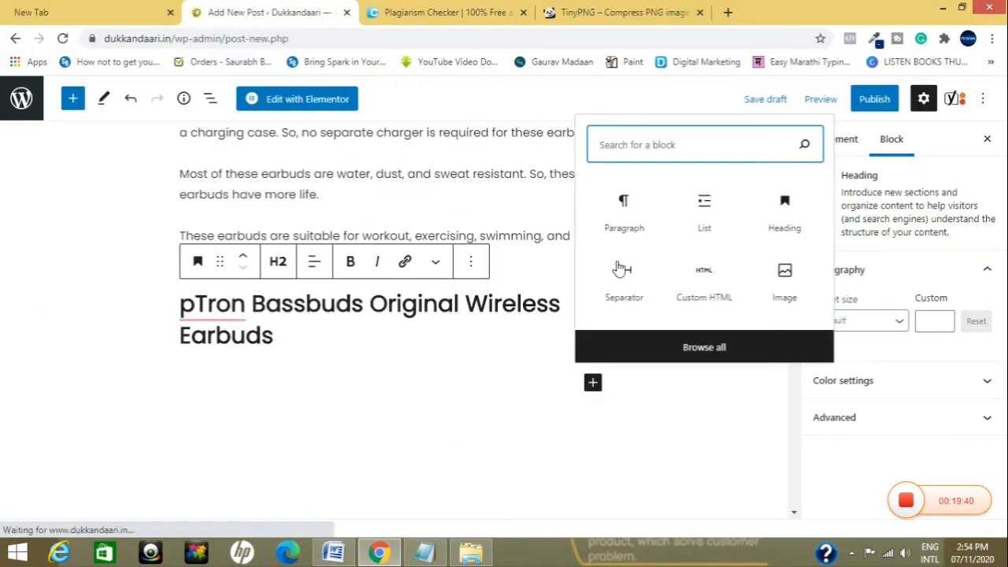
left_click(630, 223)
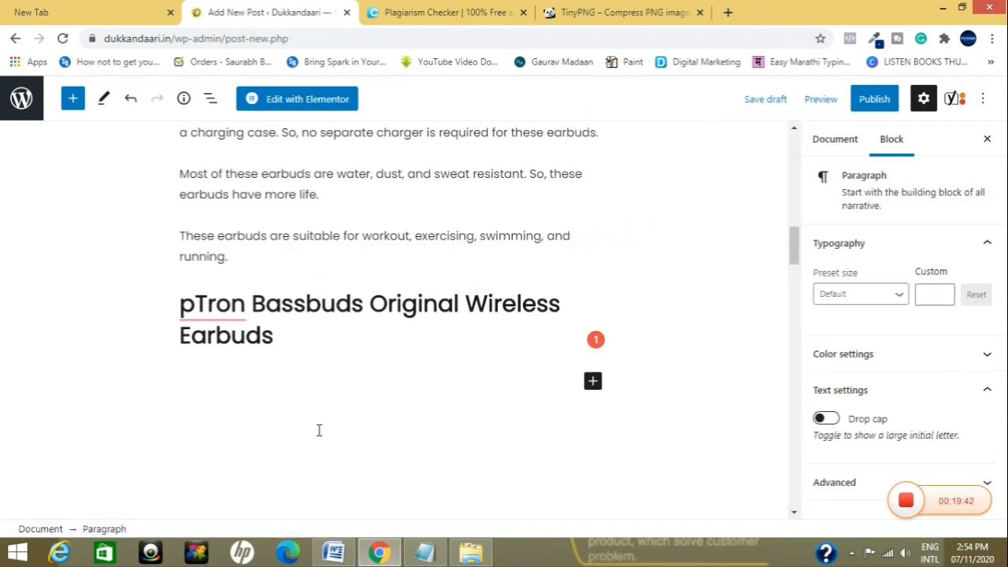
scroll(318, 429, "down", 1)
type("This is truly wireless in-ear earbuds with Hi-Fi Deep Bass and Stereo Sound that produces incredible sound quality and crystal clear treble. It has an ergonomic and lightweight design that fits comfortably in your ears. It has Bluetooth 5.0, 3 hours of playback time, and extended playtime up to 12 hours with the charging case. It has 5 hours of talk time, 1.5 hours of charging time, and 100 hours of standby time. It is very sleek and you can easily carry it in your pockets.")
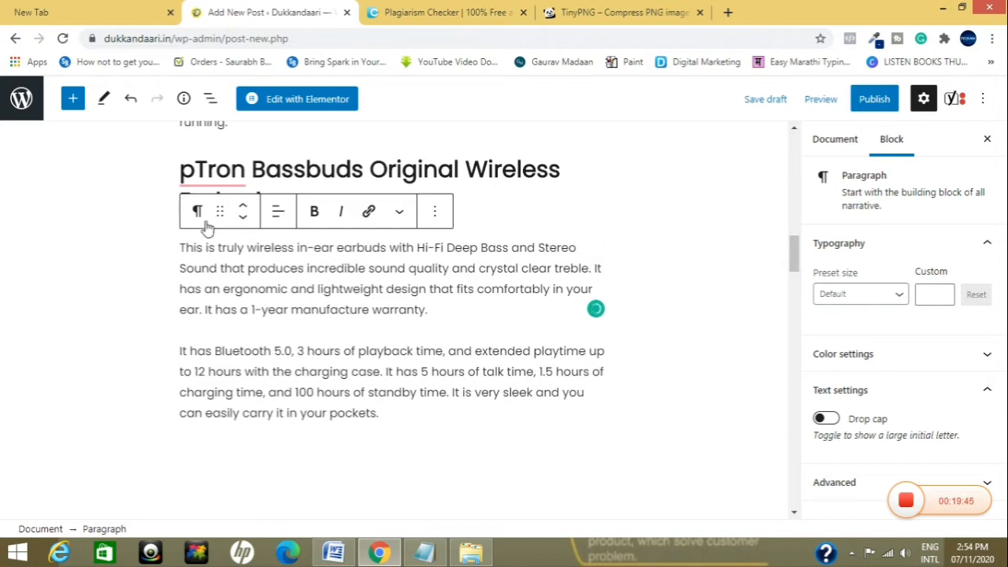
Step: Transform both pasted pTron Bassbuds paragraphs into bulleted List blocks
left_click(198, 211)
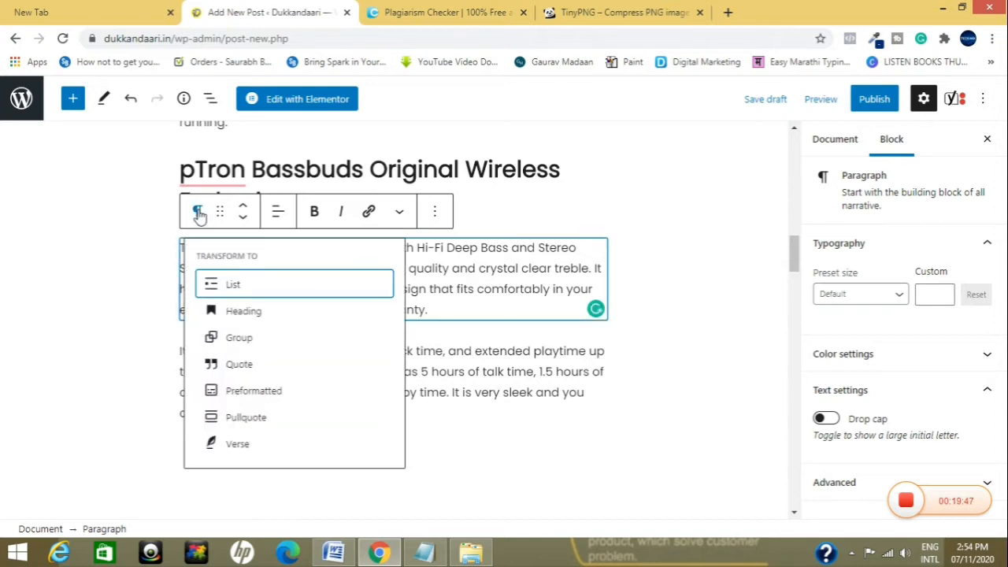
left_click(242, 285)
left_click(260, 350)
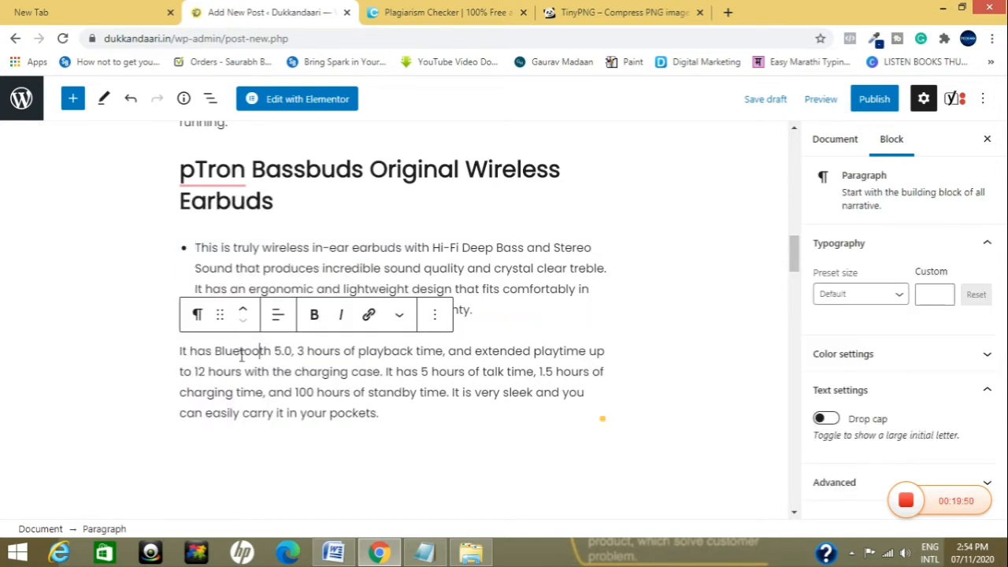
left_click(197, 315)
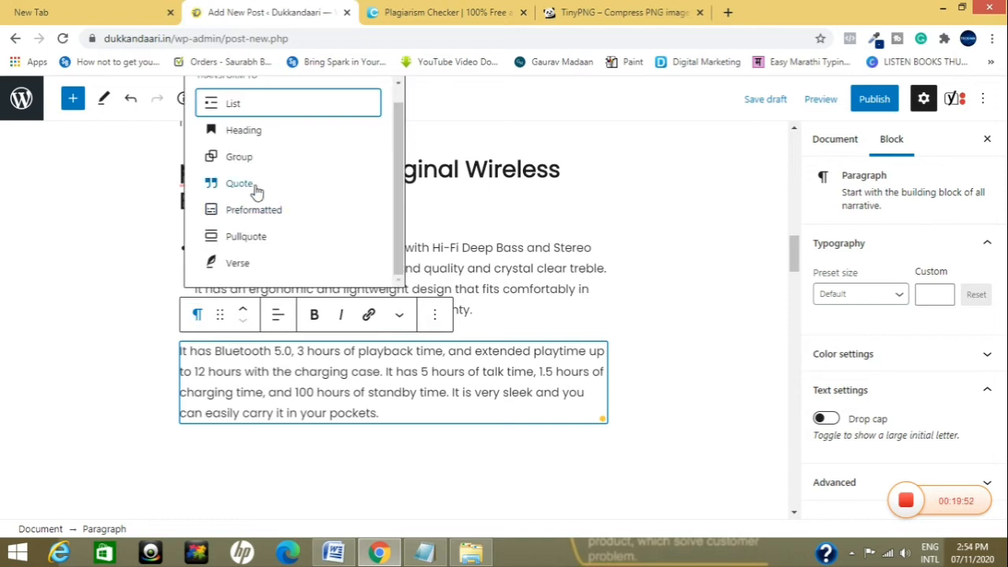
left_click(272, 116)
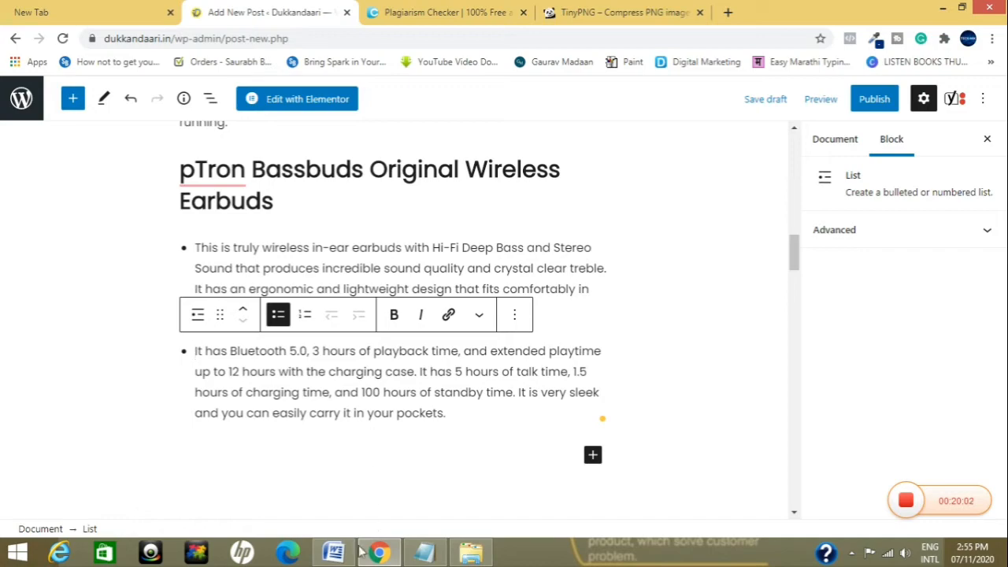
Step: Examine the remaining product sections of the Word article, from boAt Airdopes 281 onward, and return to the WordPress post
left_click(334, 552)
scroll(478, 359, "down", 4)
scroll(478, 359, "down", 10)
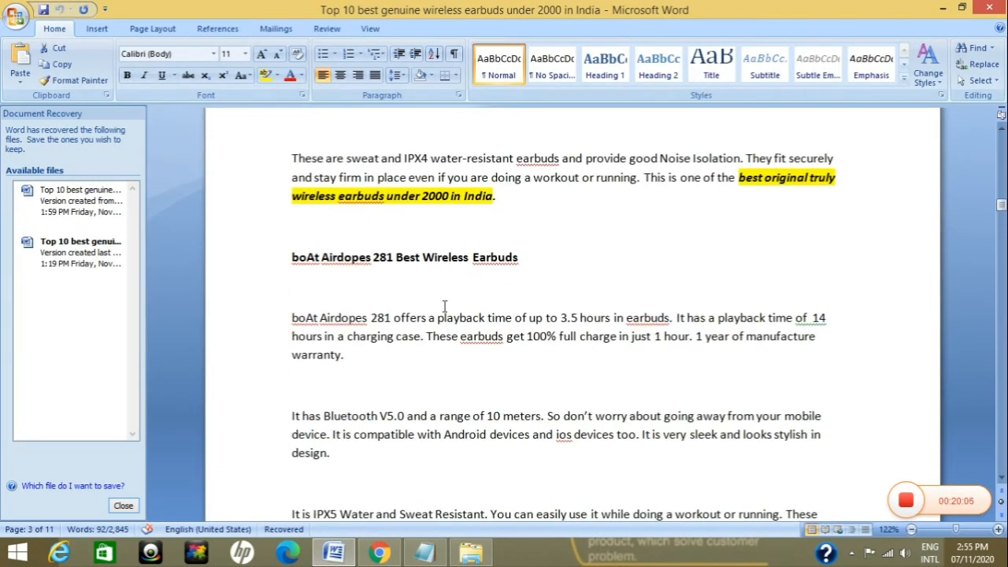
scroll(444, 306, "down", 9)
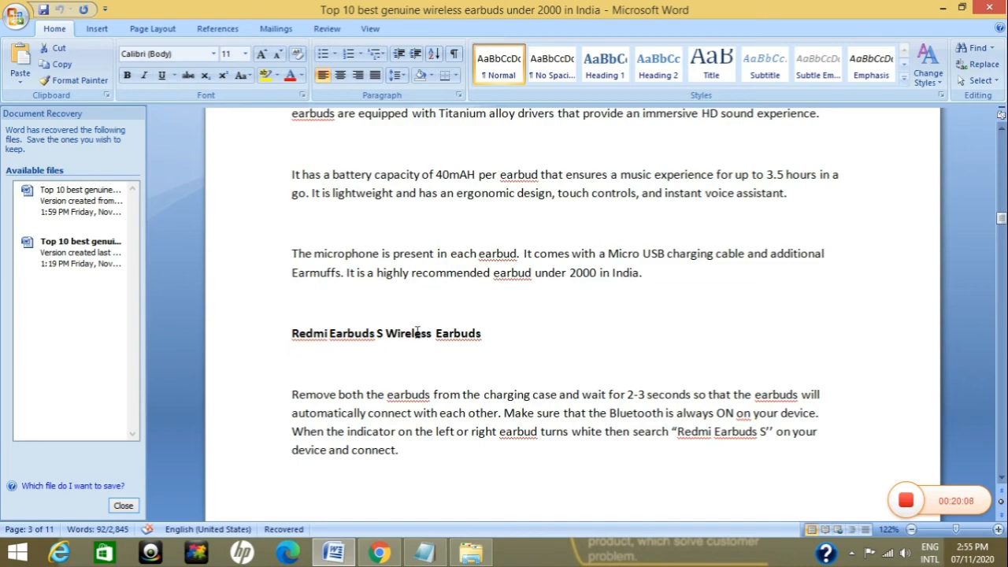
scroll(436, 333, "down", 10)
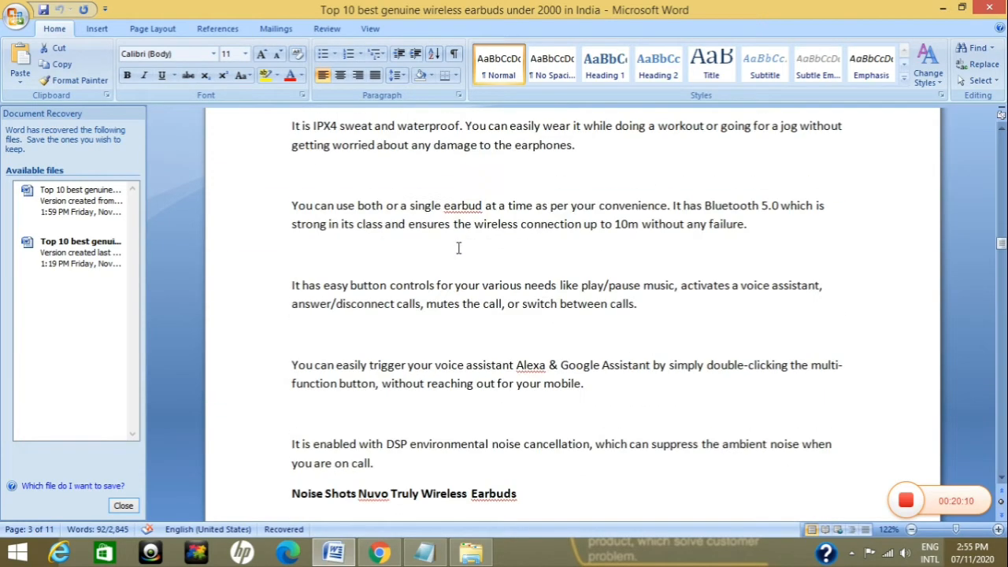
scroll(459, 248, "down", 5)
scroll(430, 308, "down", 12)
scroll(433, 317, "down", 15)
scroll(433, 318, "down", 15)
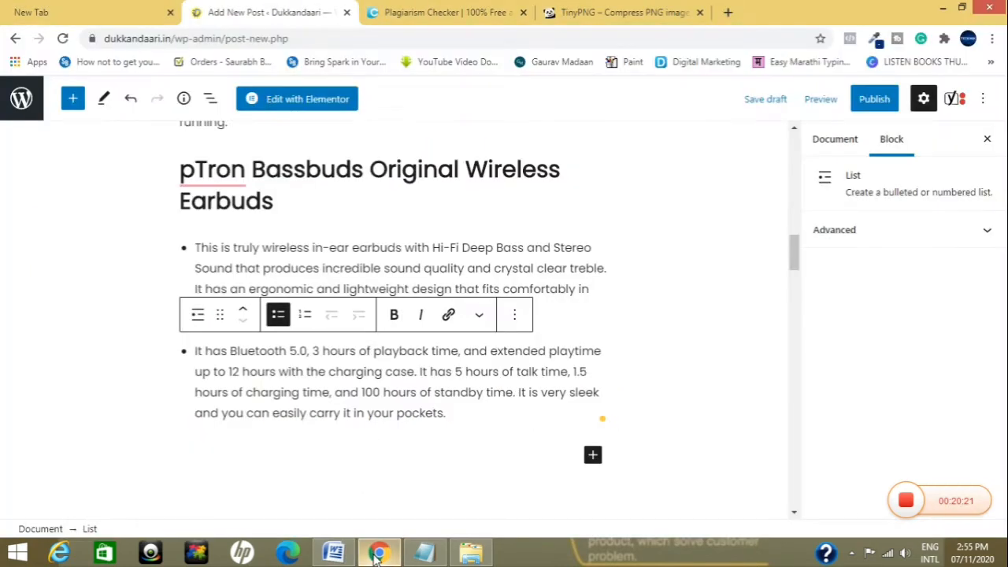
left_click(379, 554)
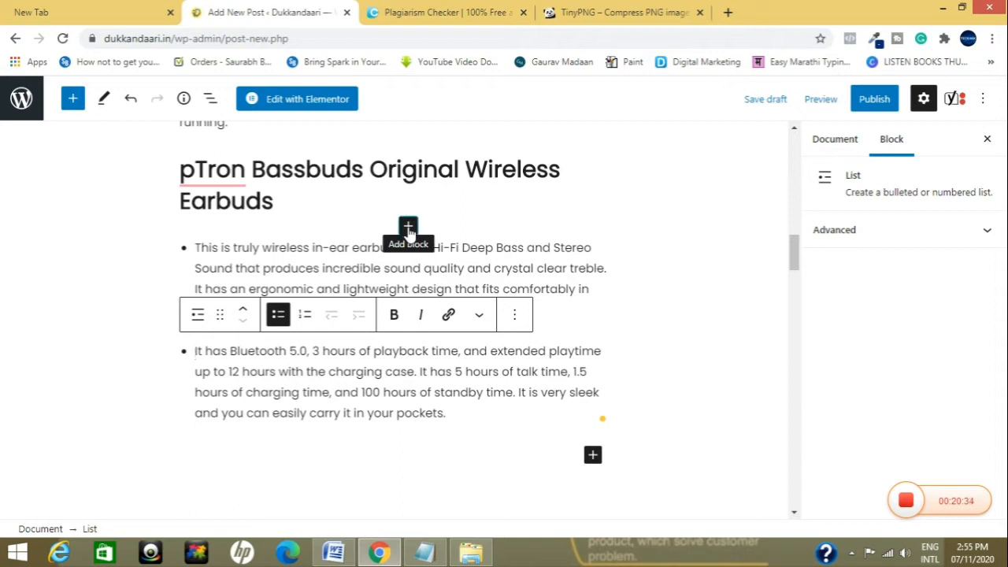
Step: Insert an Image block between the pTron Bassbuds heading and its bullets, and upload the Boat picture from the Headphones folder
left_click(408, 228)
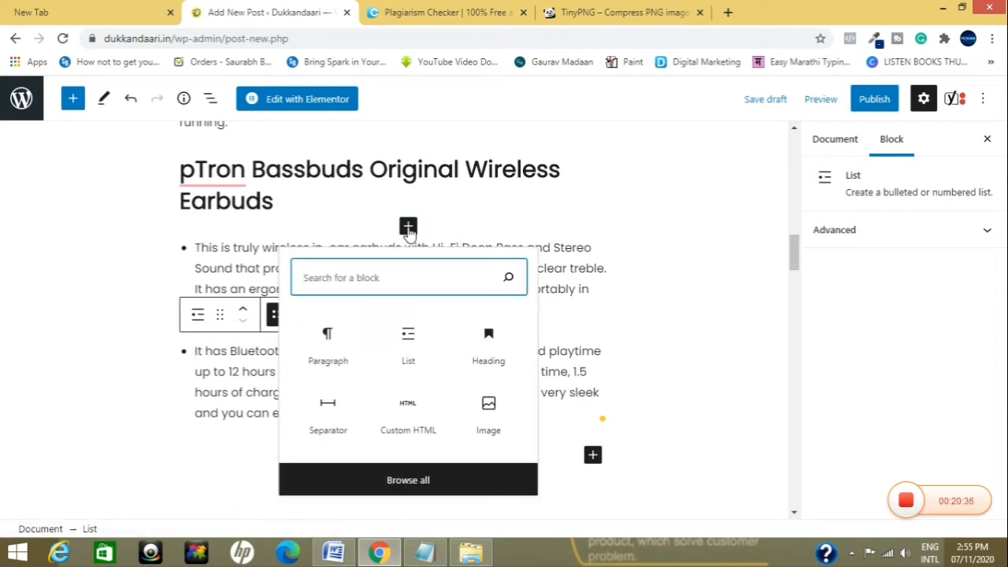
left_click(485, 412)
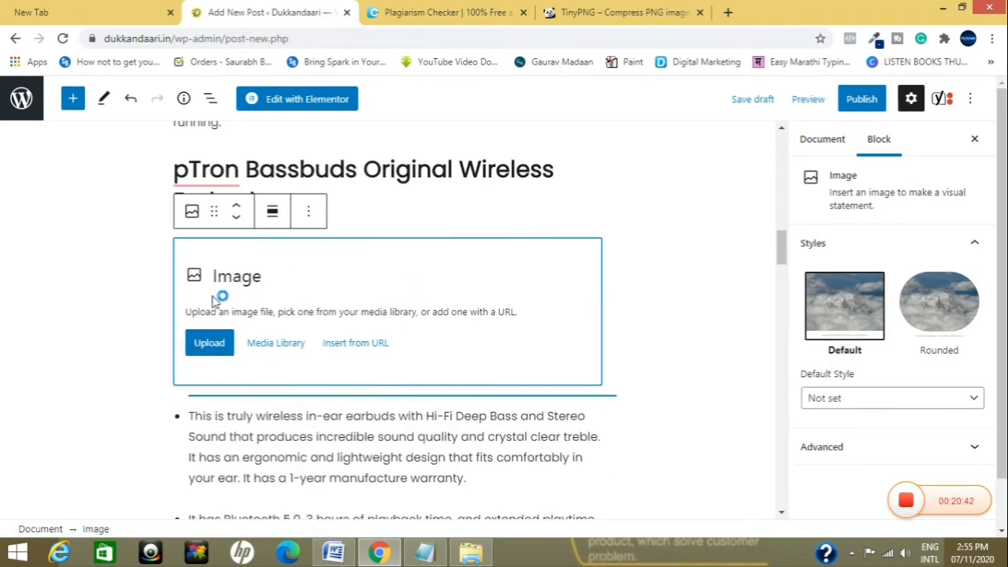
left_click(208, 352)
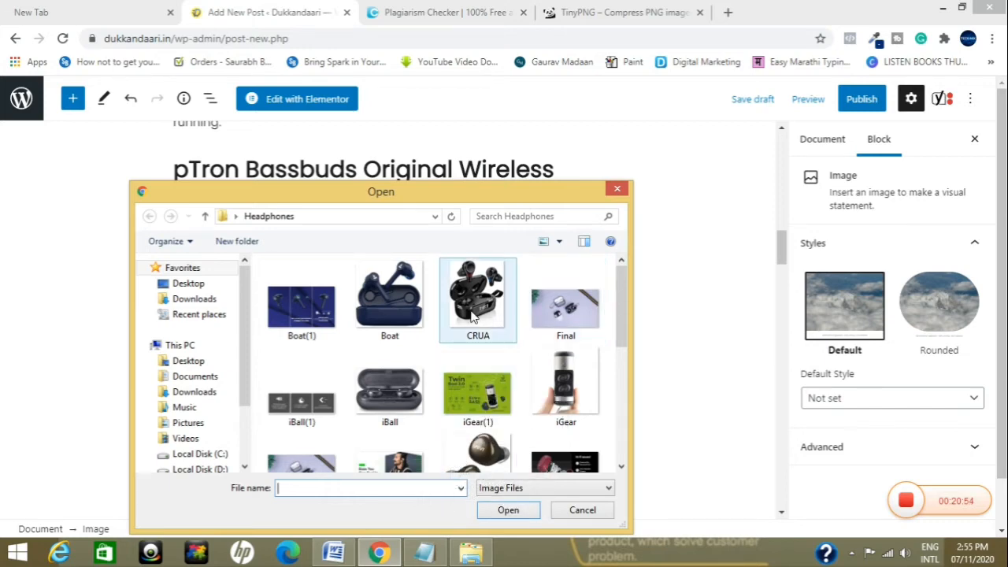
left_click(404, 313)
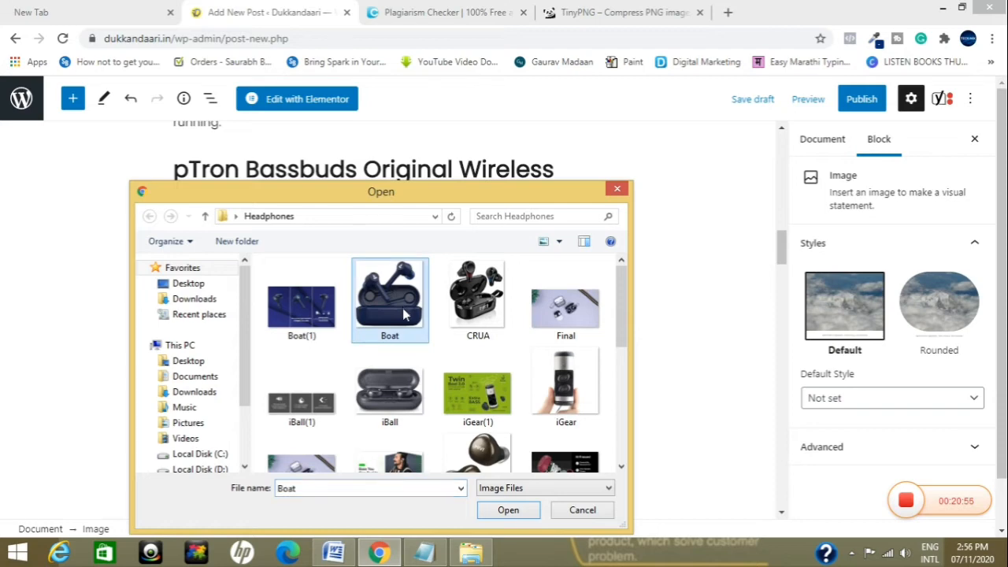
left_click(514, 509)
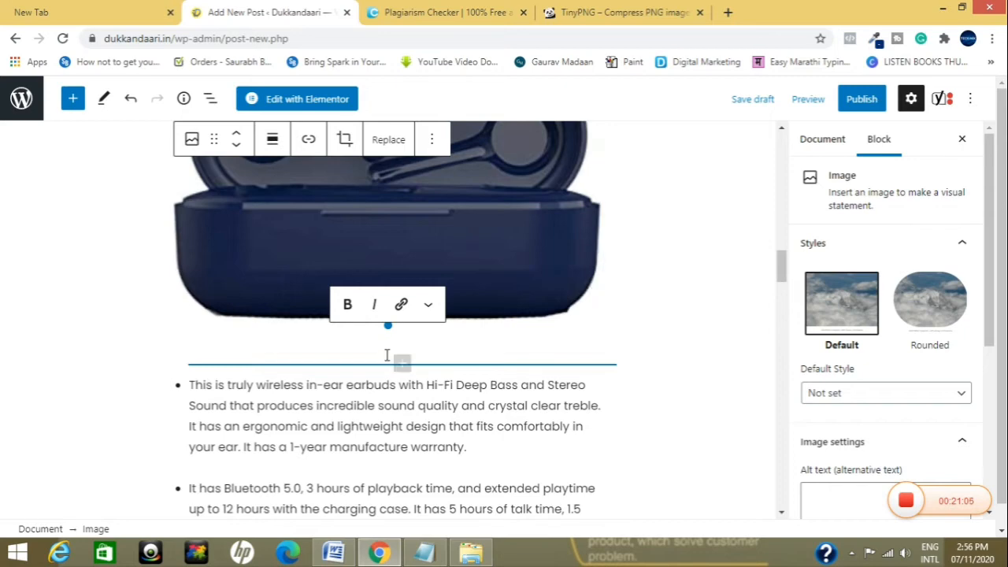
Step: Shrink the uploaded Boat image to about half the text column's width and check its alignment options
left_click(635, 292)
scroll(634, 292, "up", 3)
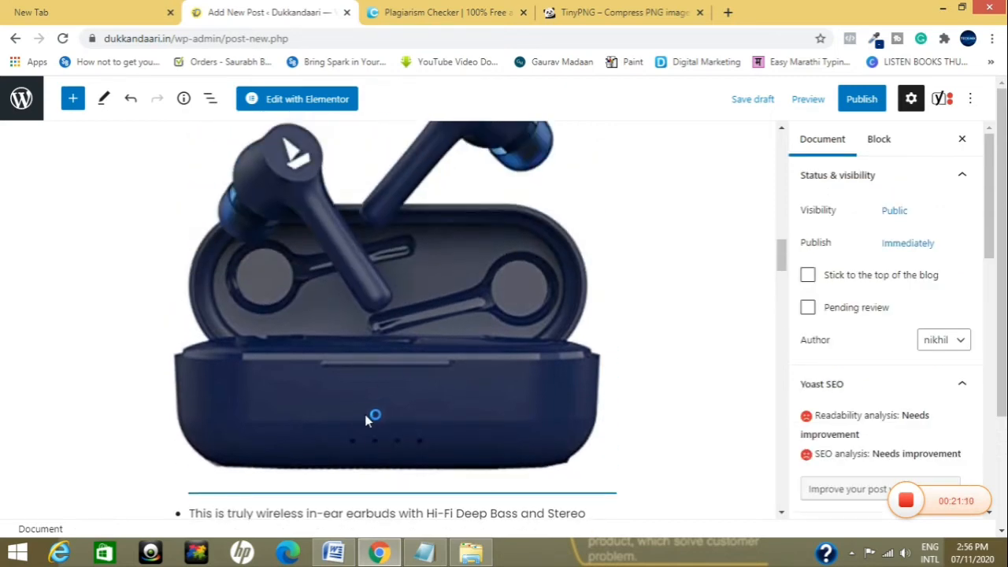
left_click(406, 446)
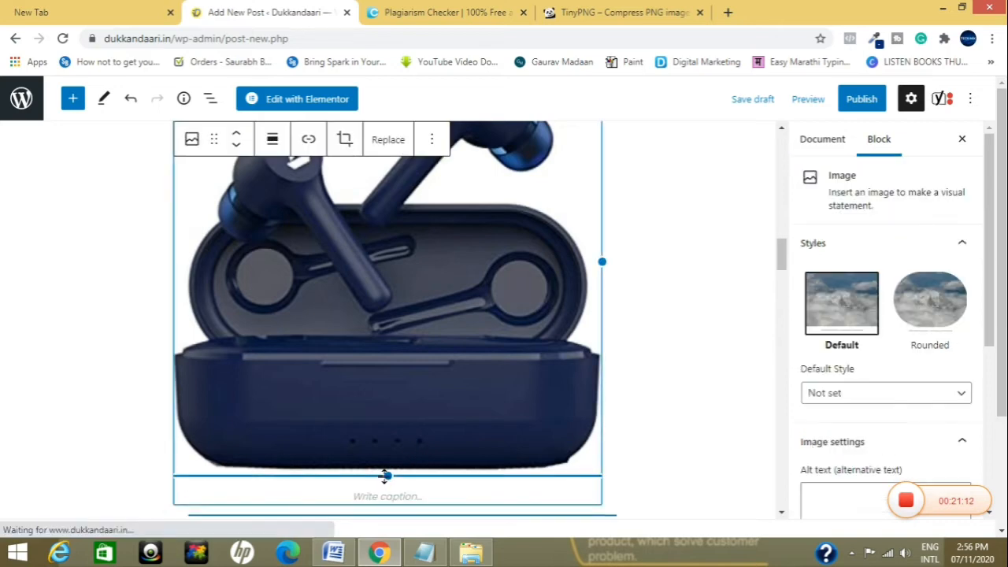
left_click_drag(388, 476, 356, 248)
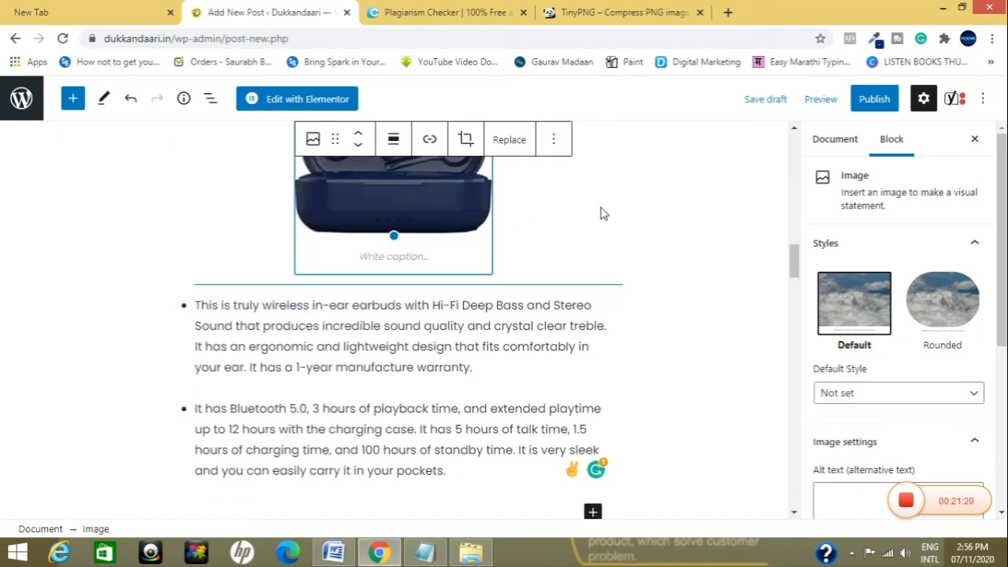
left_click(394, 142)
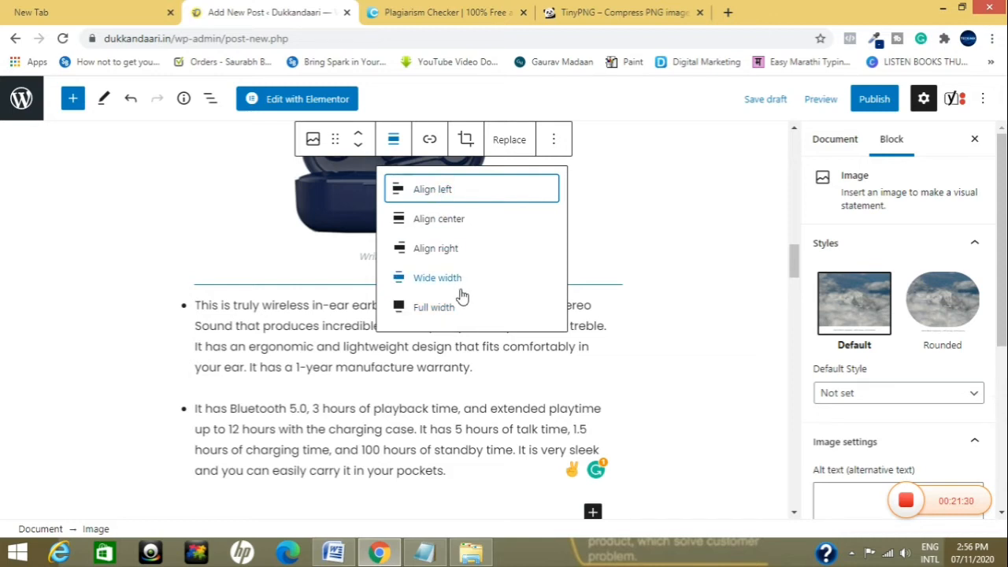
left_click(341, 198)
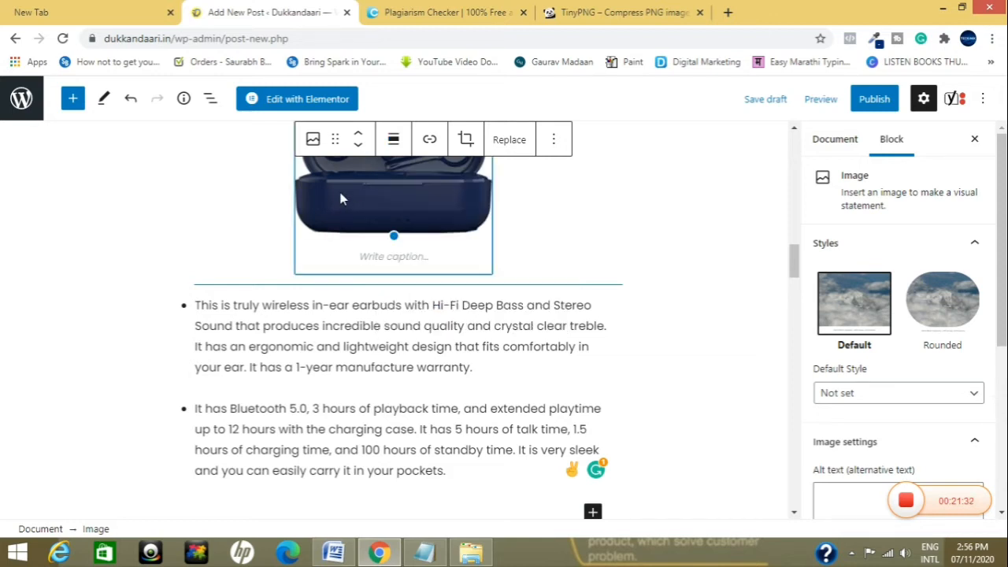
Step: Open the Boat image's alternative text for editing and bring the image back into view
scroll(726, 390, "down", 2)
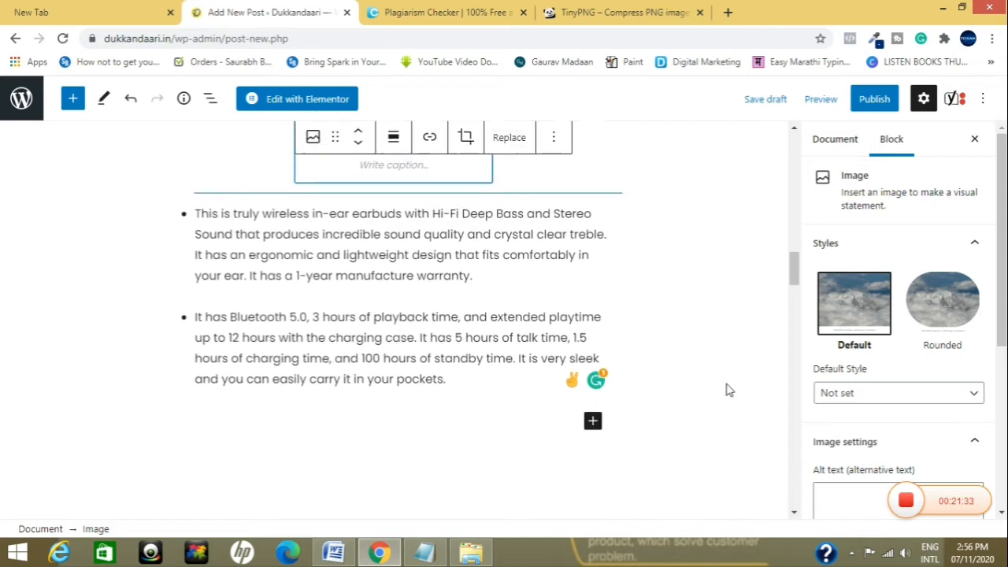
left_click(850, 492)
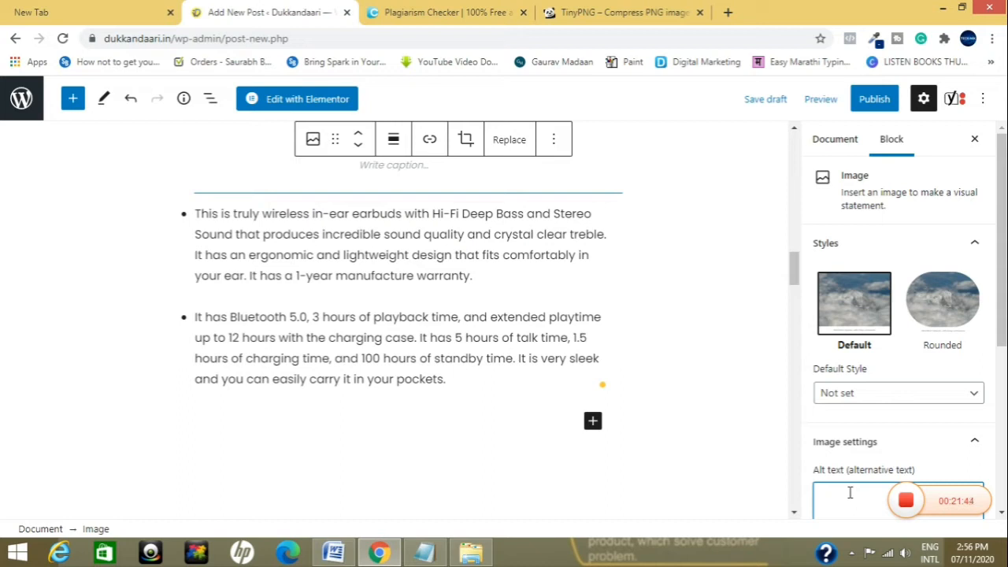
scroll(727, 341, "up", 5)
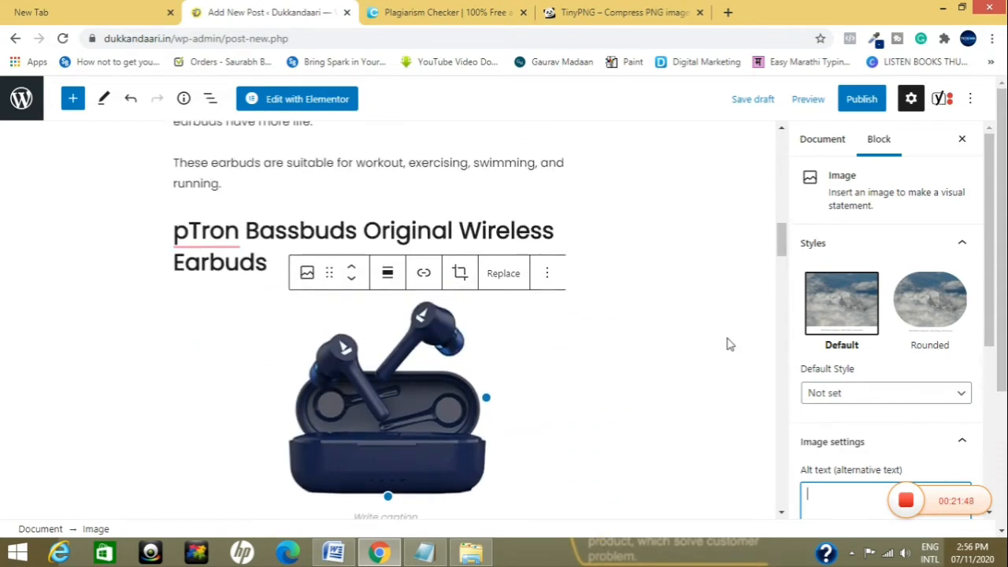
Step: Copy the full product heading "pTron Bassbuds Original Wireless Earbuds" above the earbuds image
scroll(727, 344, "up", 3)
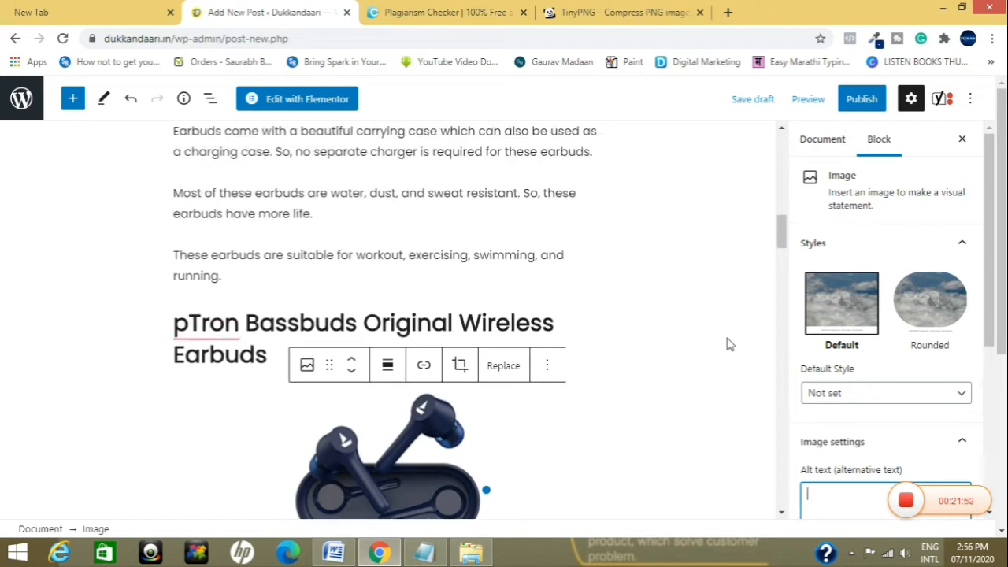
scroll(727, 344, "up", 8)
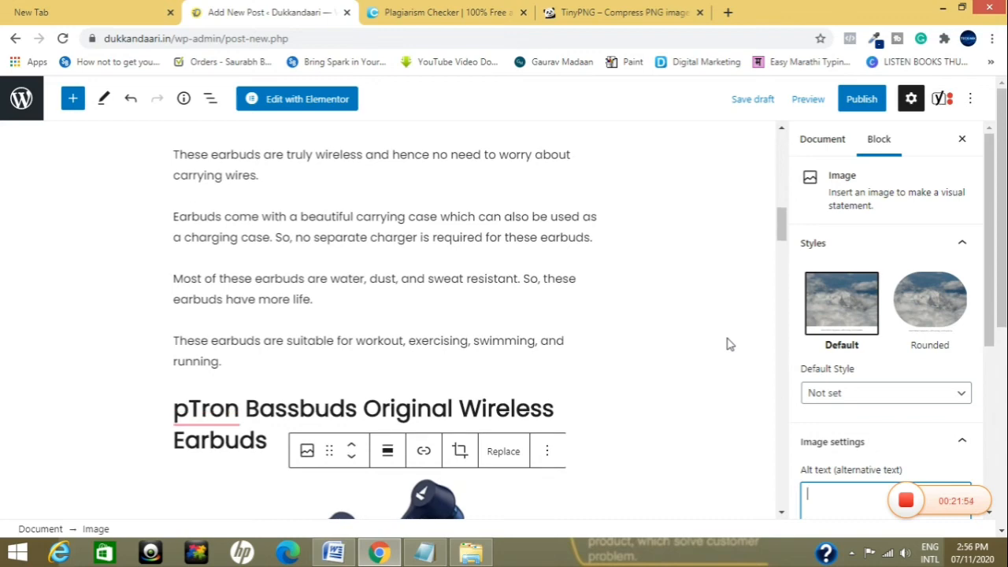
scroll(727, 344, "up", 12)
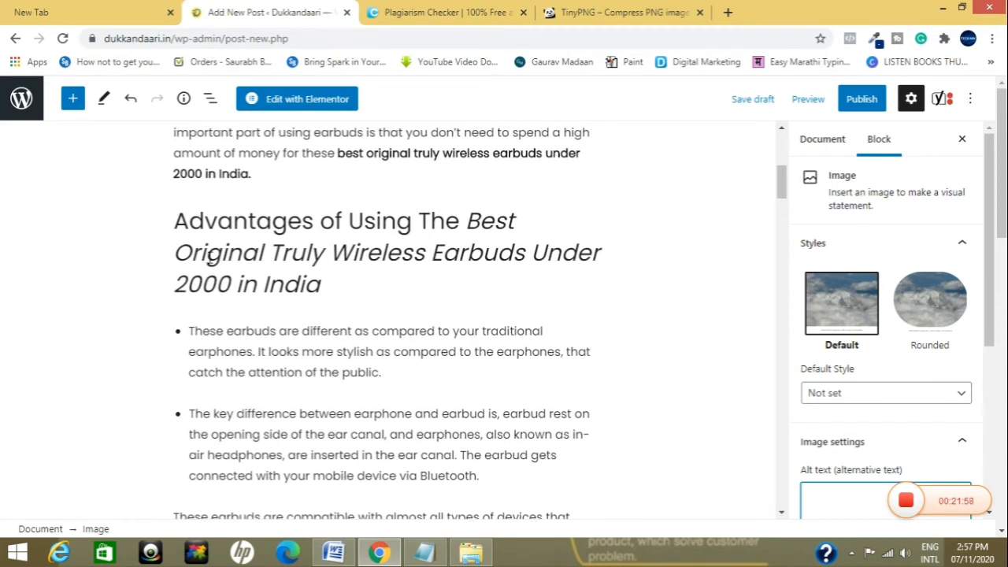
scroll(605, 297, "down", 3)
scroll(438, 259, "up", 3)
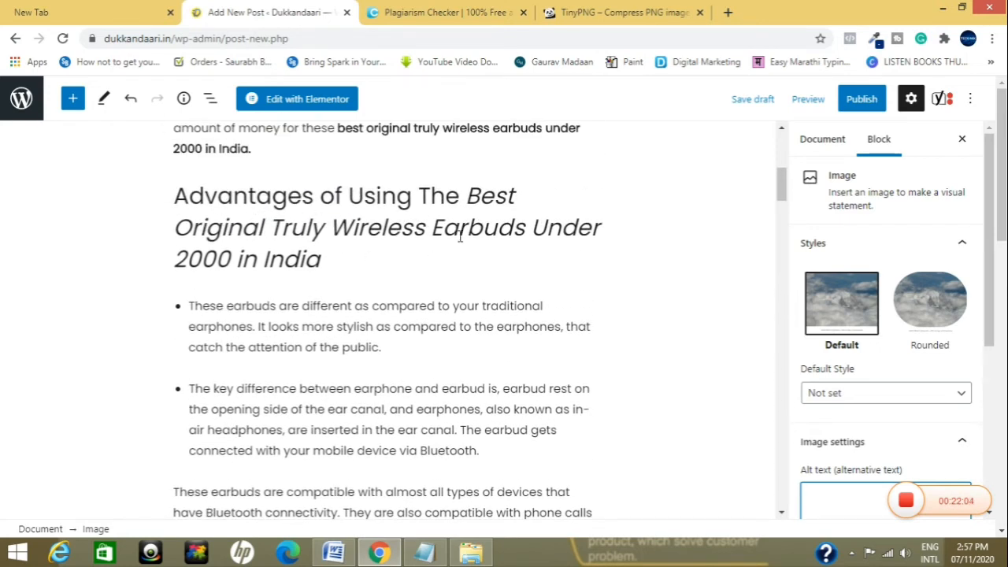
scroll(524, 243, "down", 9)
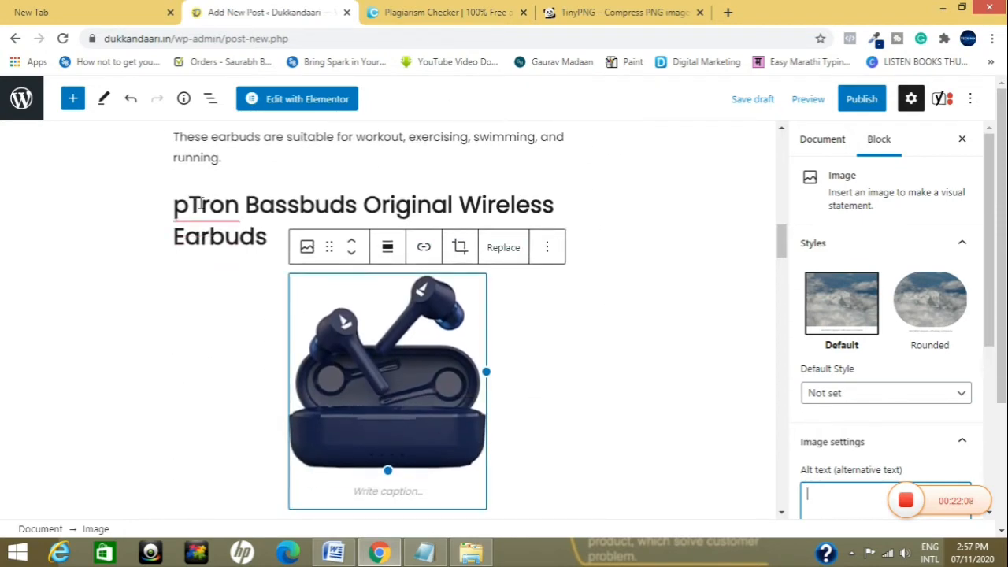
mouse_move(246, 206)
left_click(358, 204)
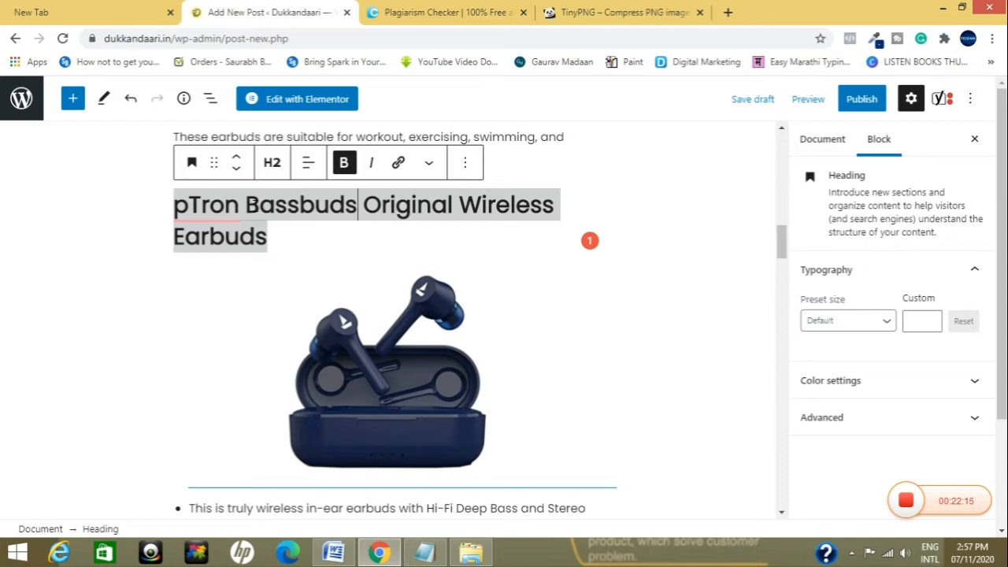
left_click(175, 207)
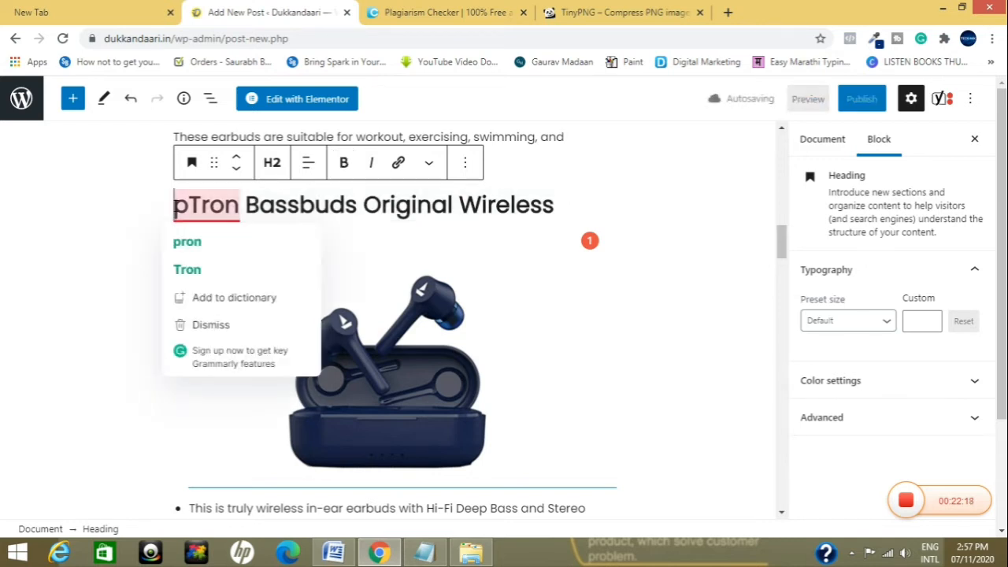
triple_click(175, 206)
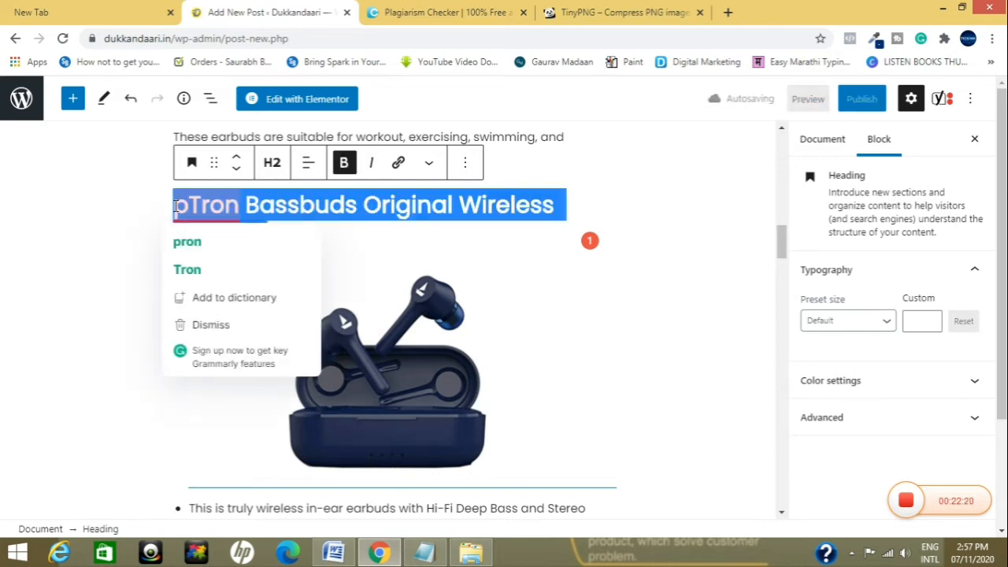
key("shift+Down")
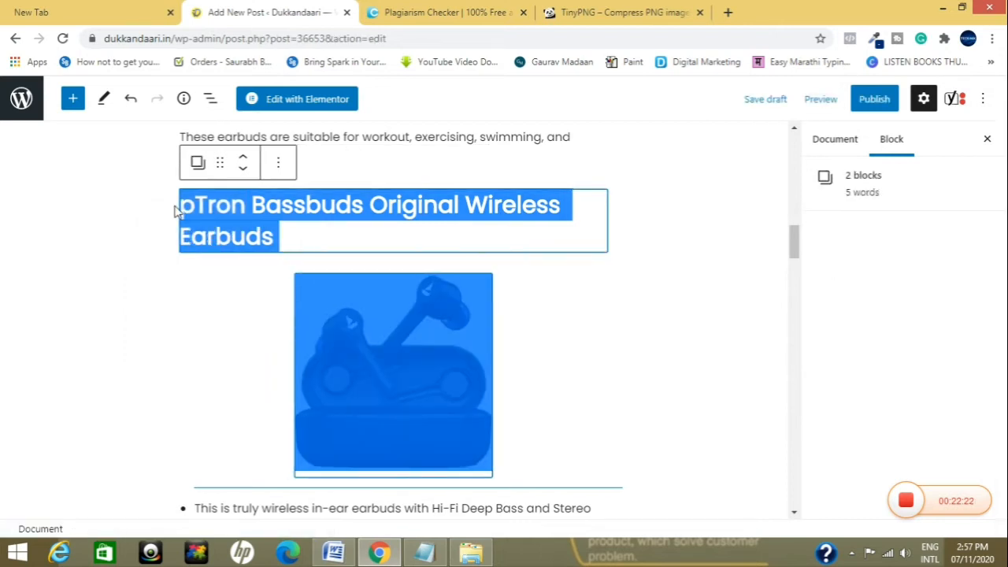
left_click(176, 209)
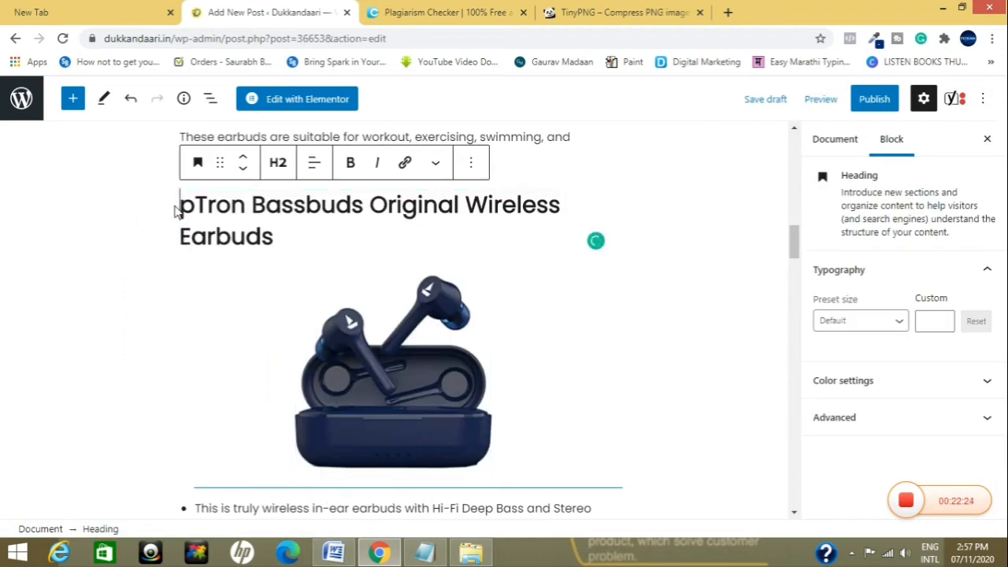
key("shift+Right")
key("shift+Right")
key("shift+Right")
key("shift+Right")
key("shift+Right")
key("shift+Right")
key("shift+Right")
key("shift+Right")
key("shift+Right")
key("shift+Right")
key("shift+Right")
key("shift+Right")
key("shift+Right")
key("shift+Right")
key("shift+Right")
key("shift+Right")
key("shift+Right")
key("shift+Right")
key("shift+Right")
key("shift+Right")
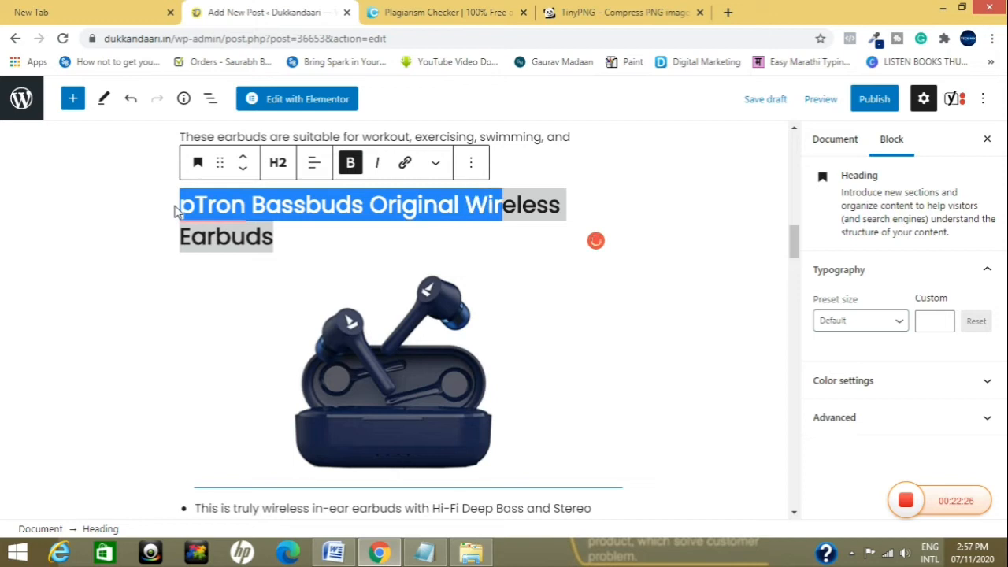
key("shift+Right")
key("shift+Right")
key("shift+Right")
key("shift+Right")
key("shift+Right")
key("shift+Right")
key("shift+Right")
key("shift+Right")
key("shift+Right")
key("shift+Right")
key("ctrl+c")
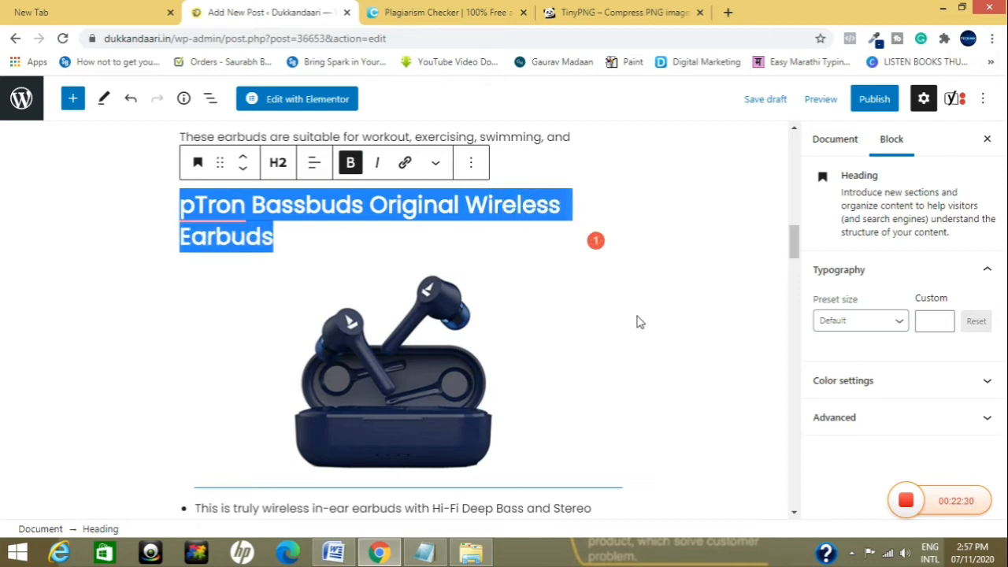
Step: Set the earbuds image's alt text to the copied heading "pTron Bassbuds Original Wireless Earbuds"
left_click(403, 343)
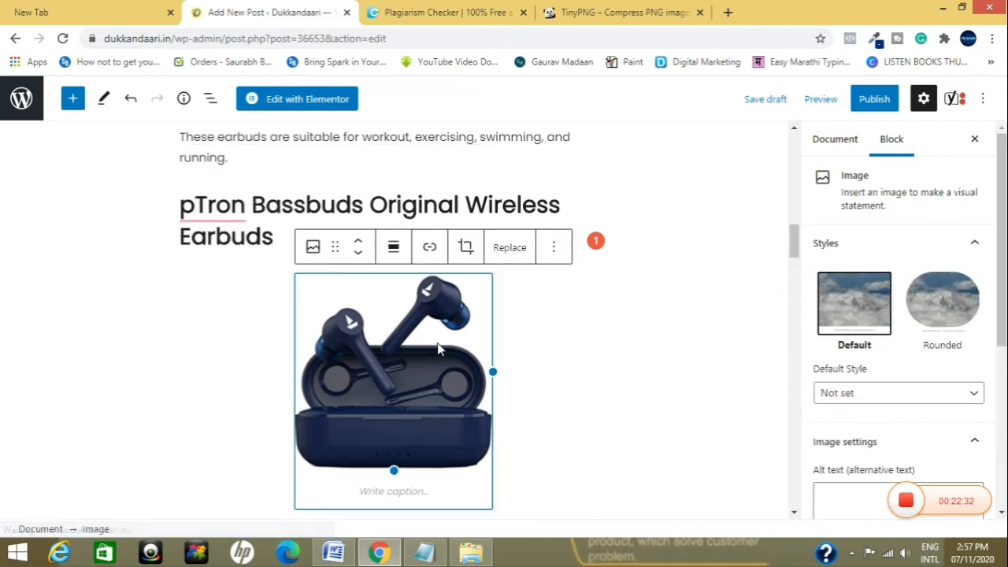
left_click(842, 497)
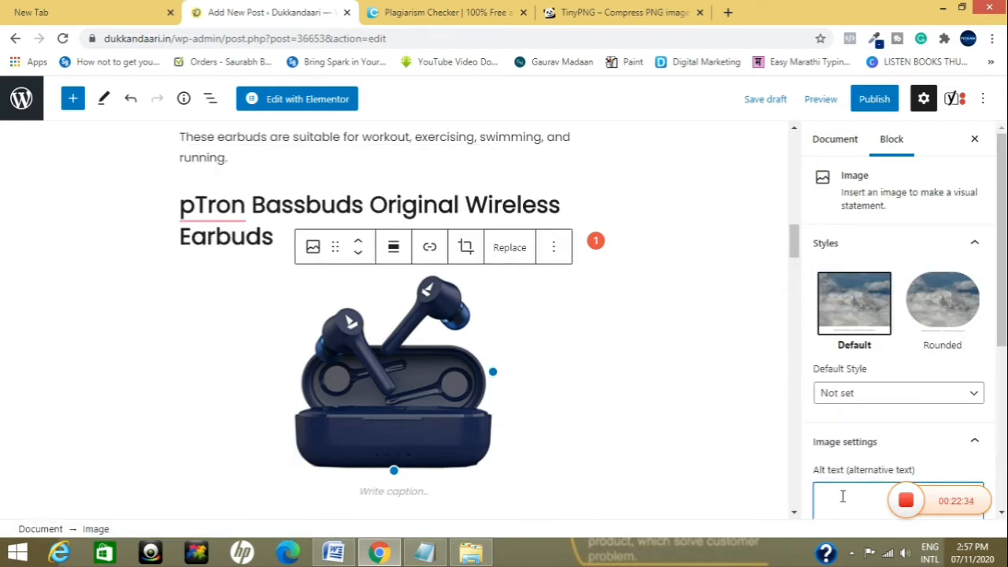
key("ctrl+v")
scroll(761, 404, "down", 2)
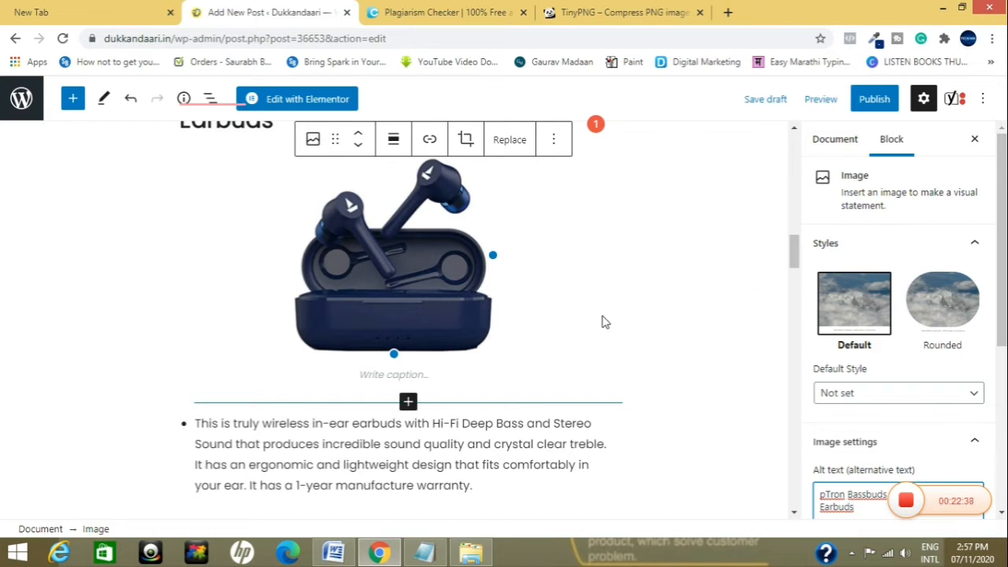
scroll(603, 321, "up", 2)
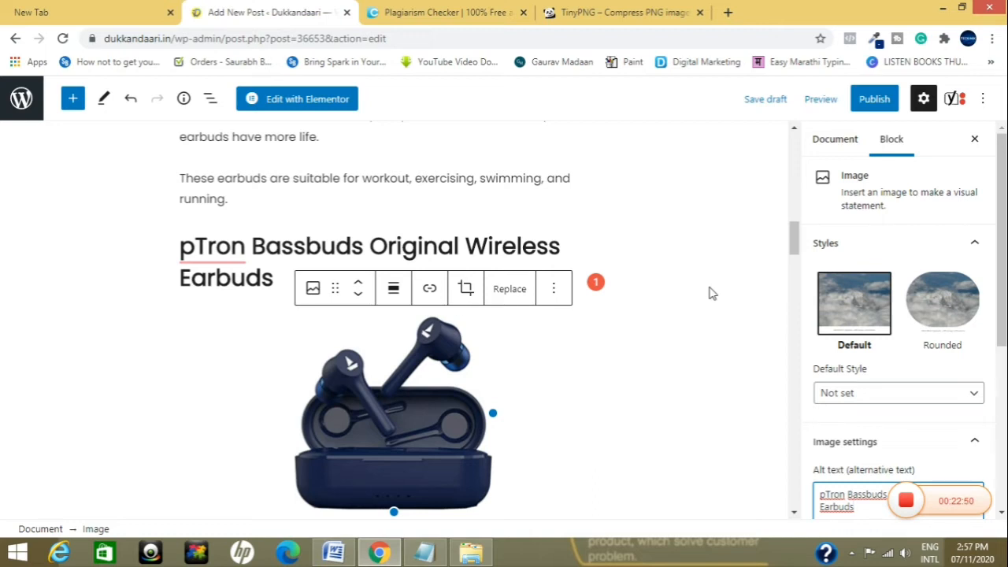
scroll(712, 293, "down", 2)
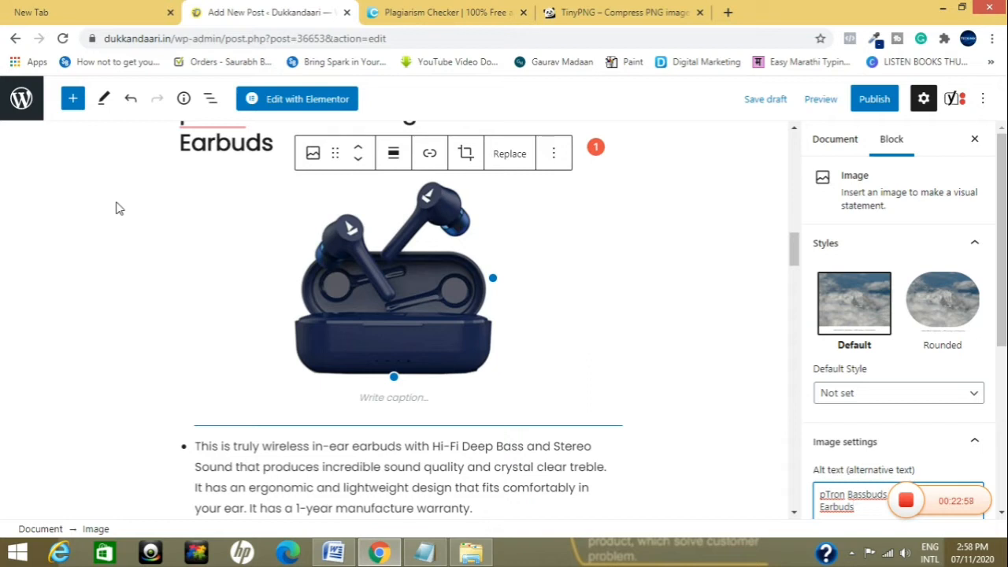
Step: Leave the editor without saving, reopen the draft "Top 10 best Original Truly Wireless Earbuds Under 2000 in India" and dismiss the backup notice
left_click(21, 99)
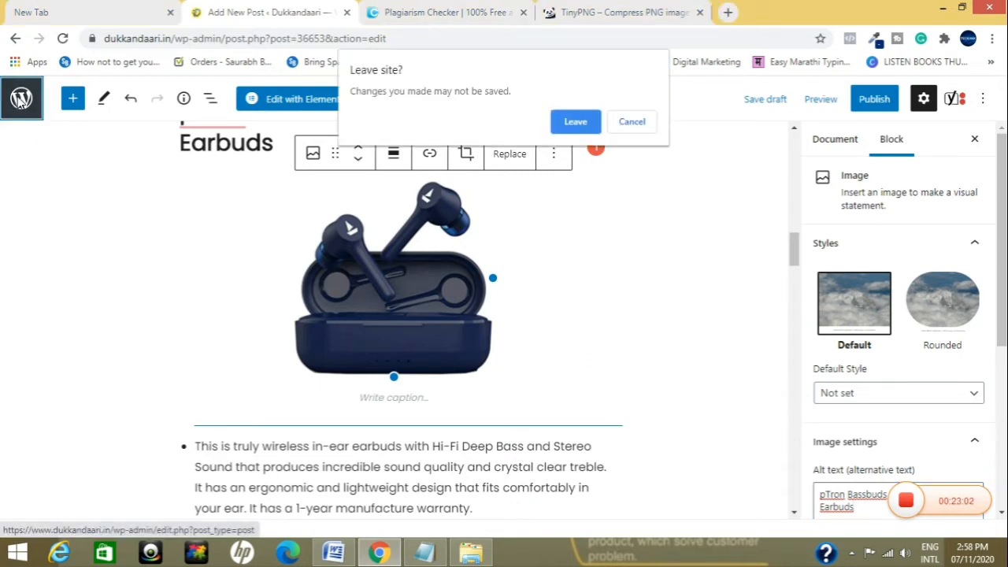
left_click(572, 124)
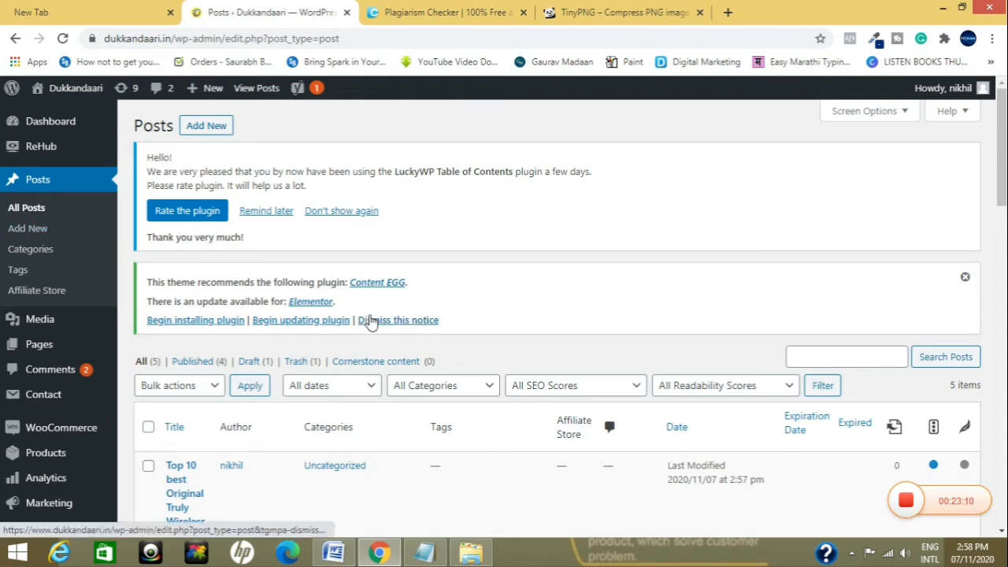
scroll(367, 320, "down", 2)
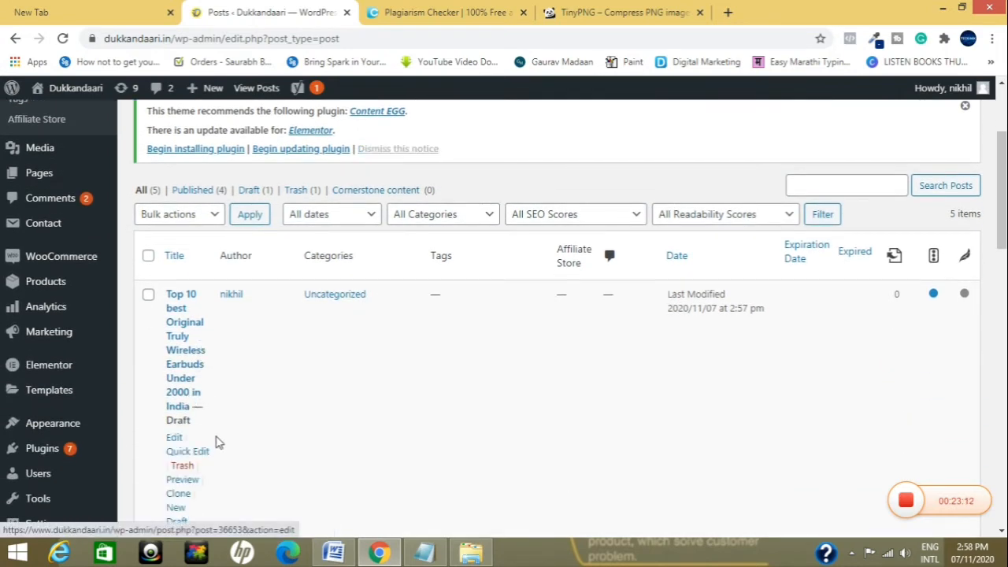
left_click(174, 438)
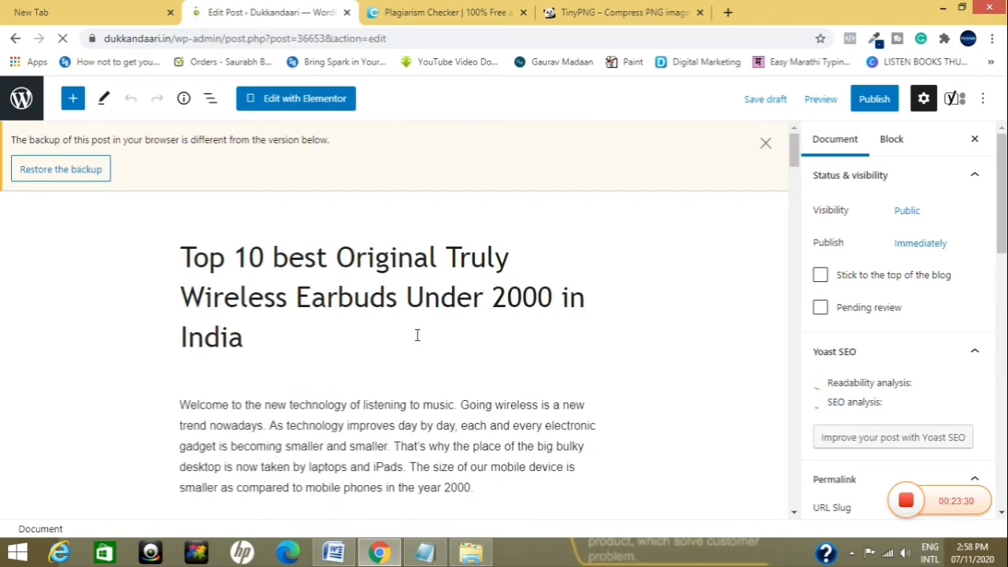
left_click(765, 143)
Step: Review the draft's title, introduction, advantages section and product description bullets
scroll(476, 230, "down", 4)
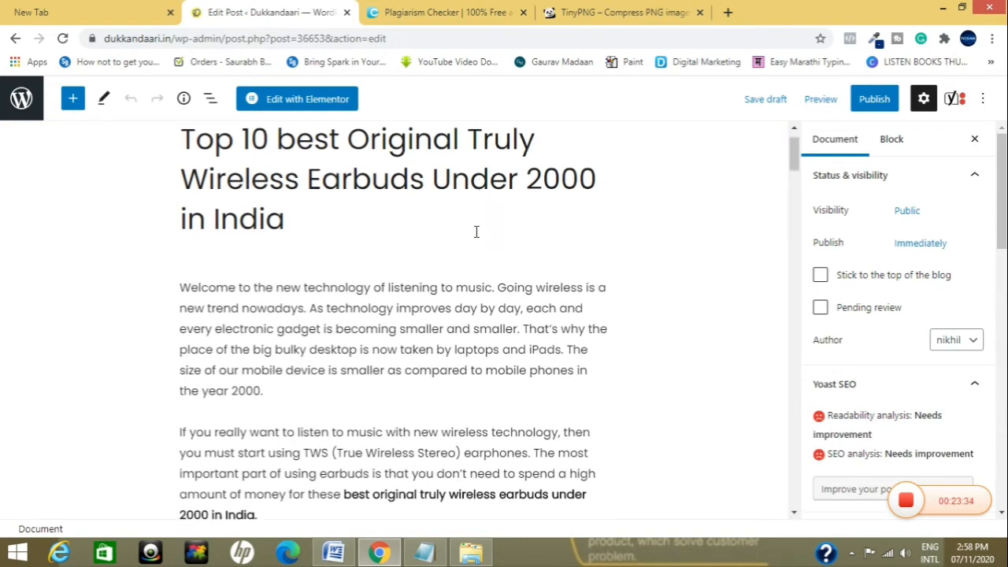
scroll(476, 231, "up", 4)
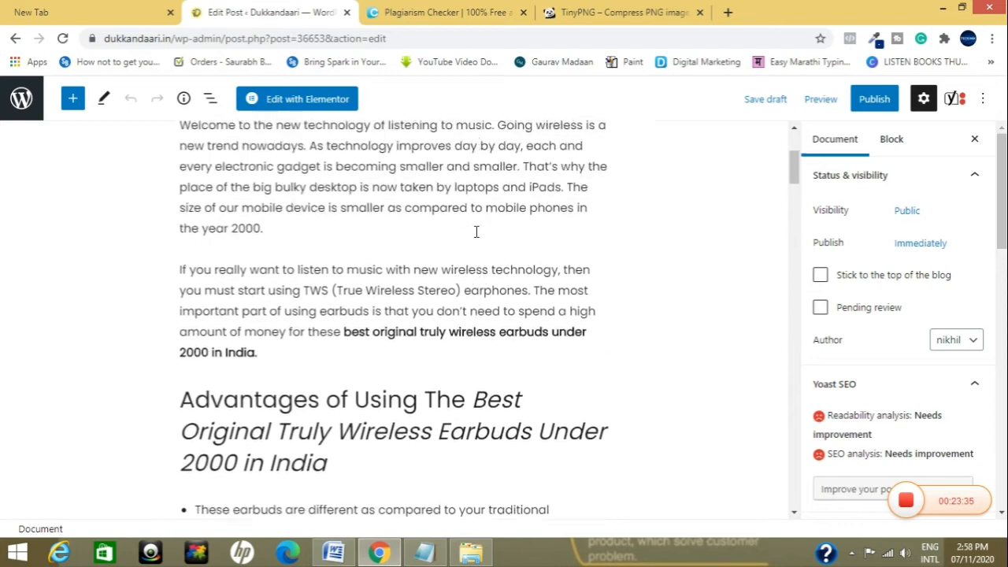
scroll(476, 231, "down", 3)
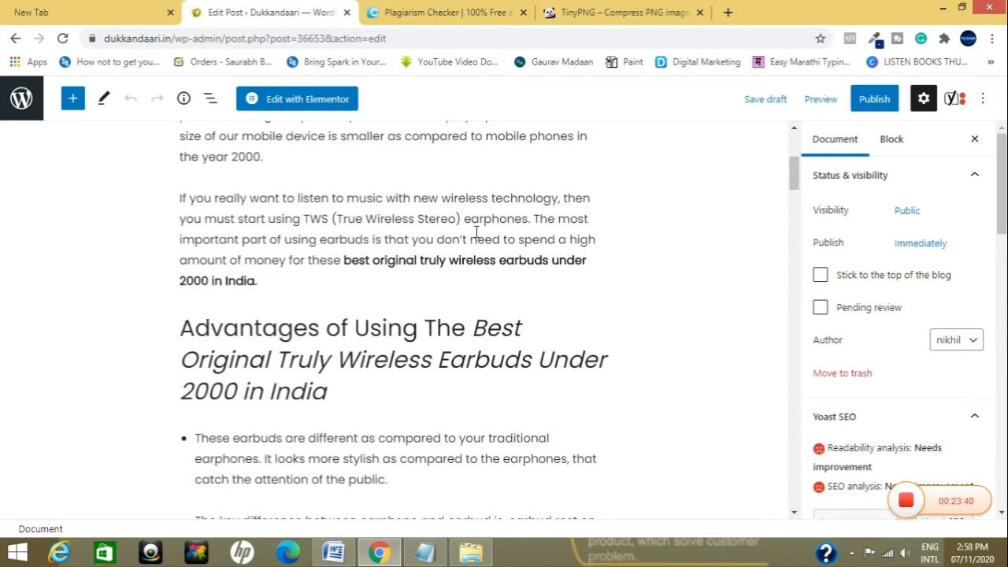
scroll(476, 231, "up", 3)
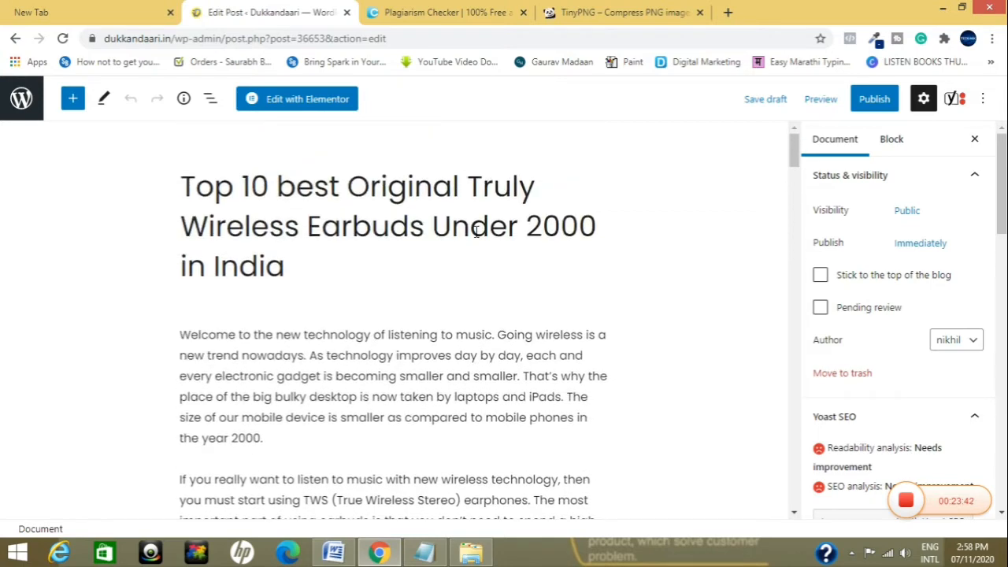
scroll(477, 231, "down", 3)
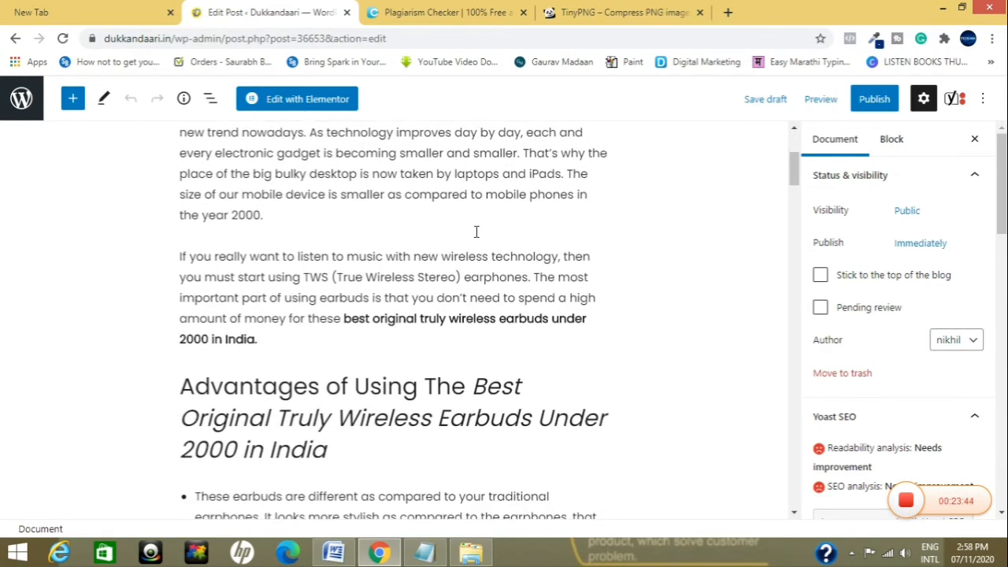
scroll(476, 237, "down", 2)
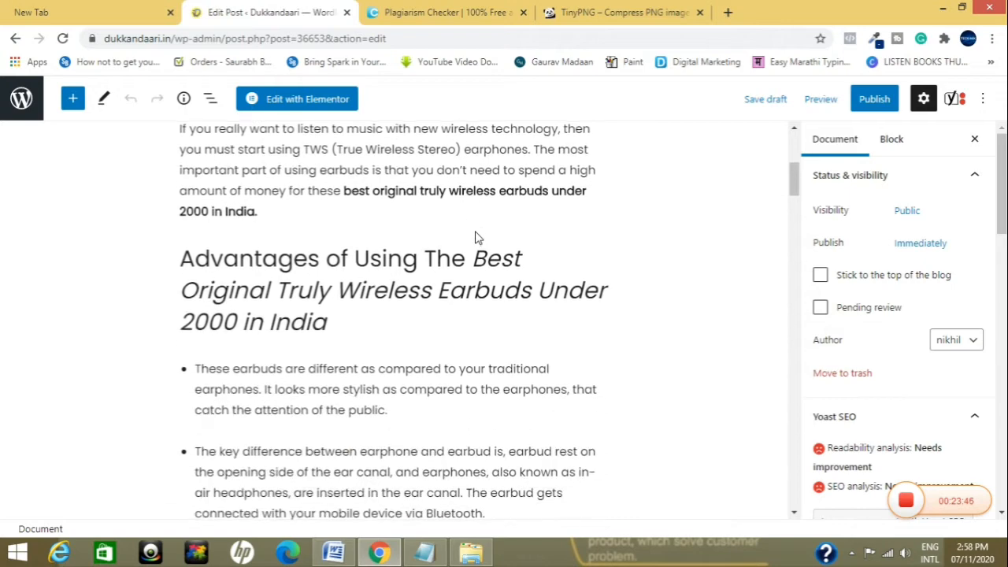
scroll(392, 269, "down", 1)
scroll(393, 269, "down", 2)
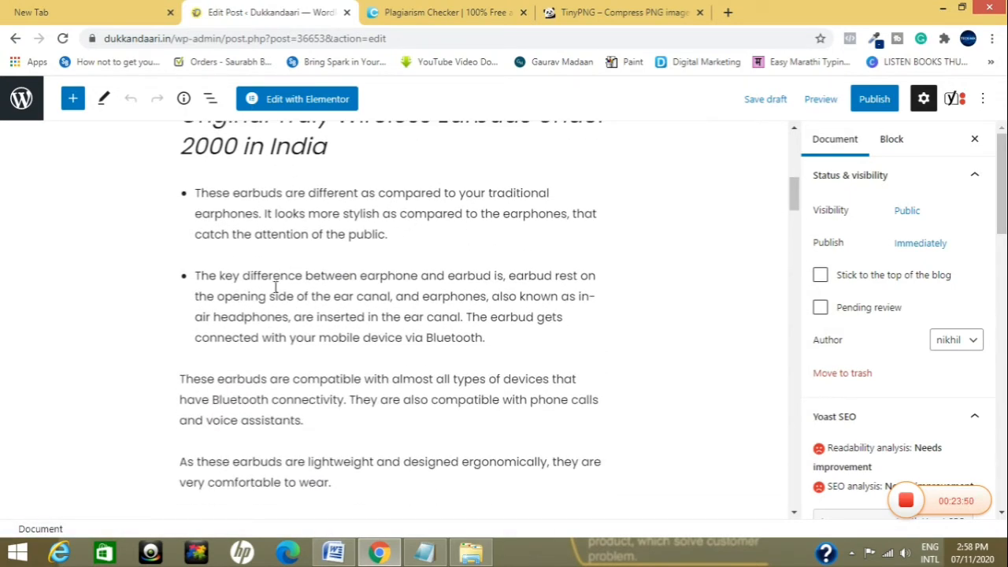
scroll(275, 286, "down", 8)
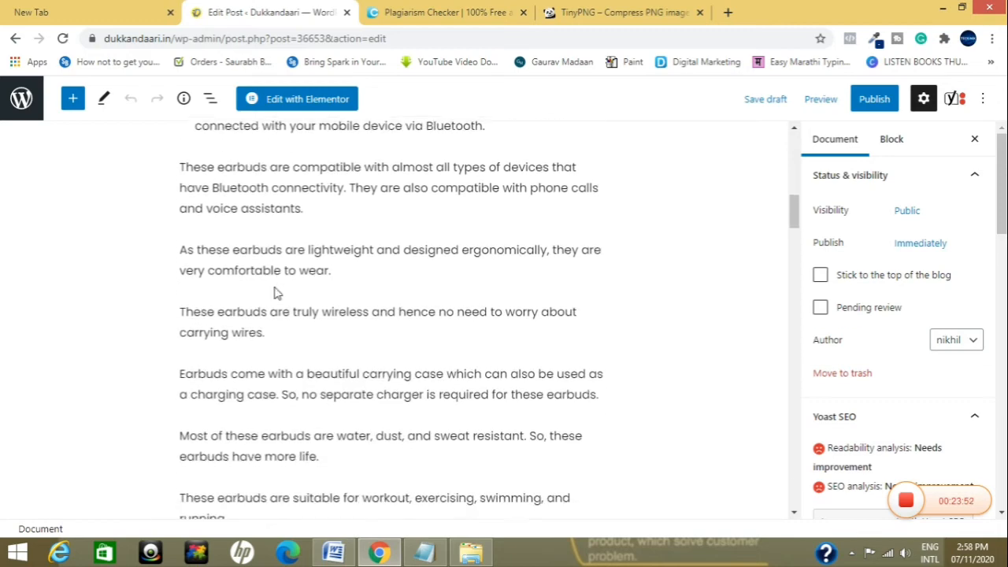
scroll(275, 287, "down", 5)
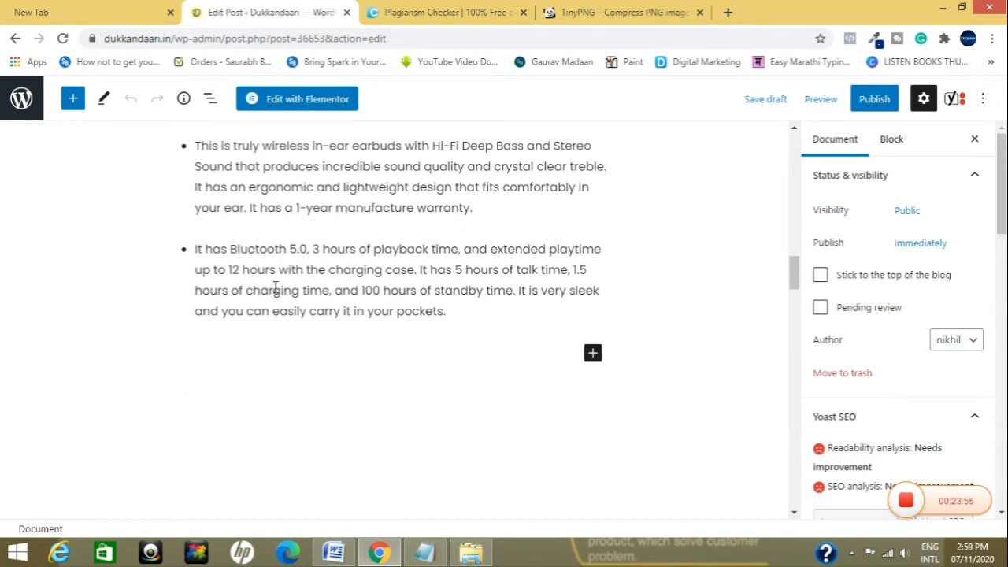
scroll(275, 287, "up", 20)
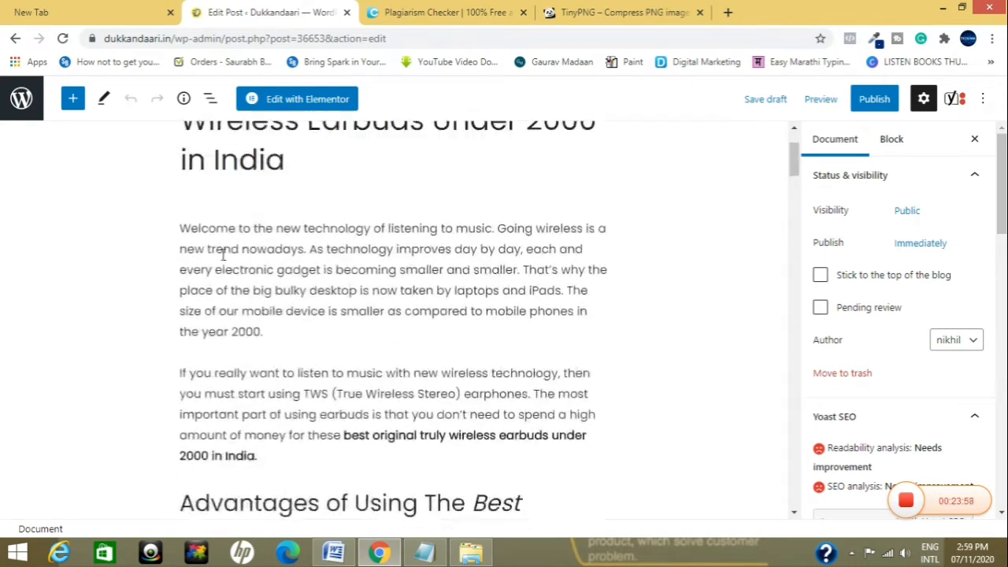
Step: Return to the posts list and open the published post "Best Original Truly Wireless Earbuds Under 2000 in India" for editing
left_click(20, 102)
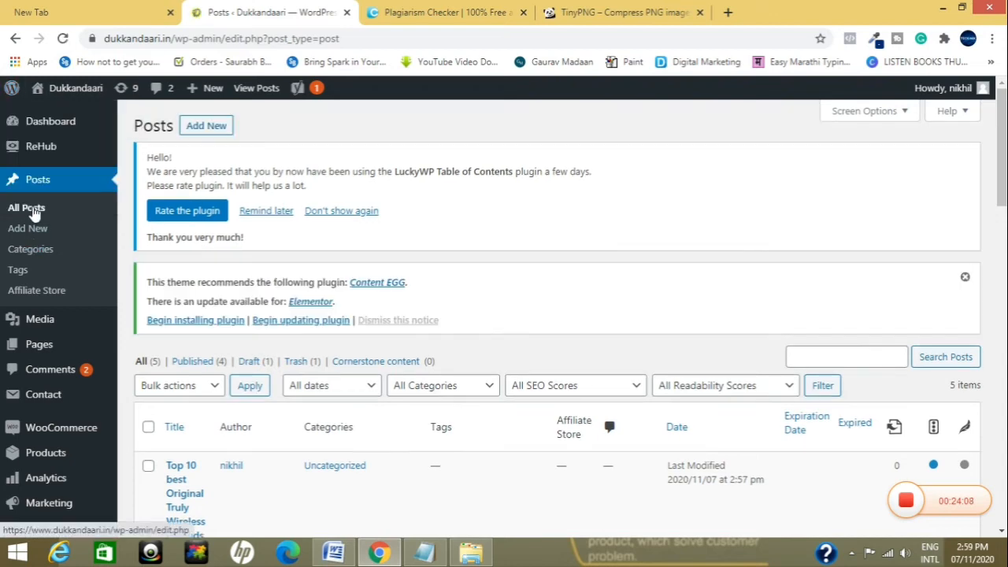
scroll(519, 385, "down", 5)
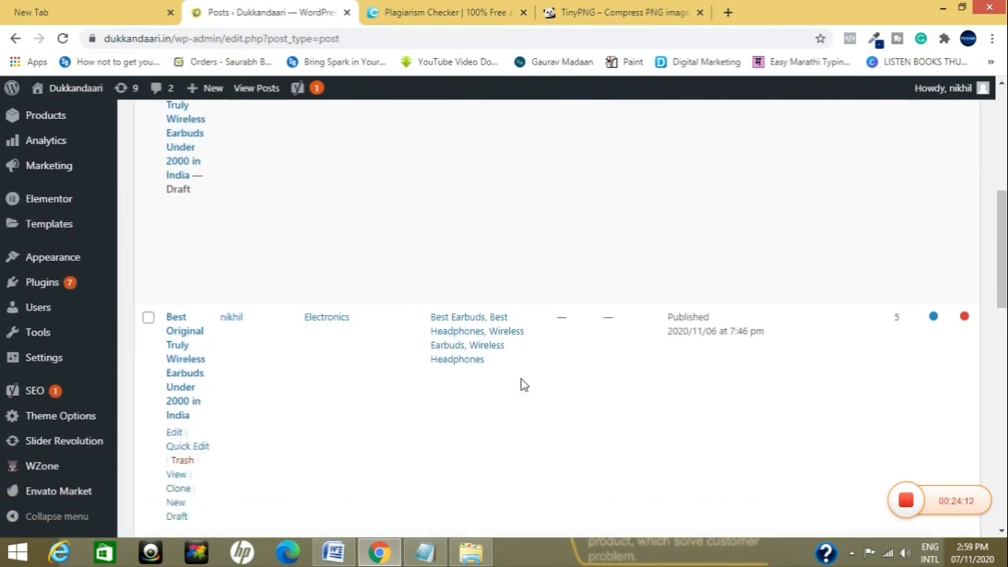
scroll(533, 365, "down", 1)
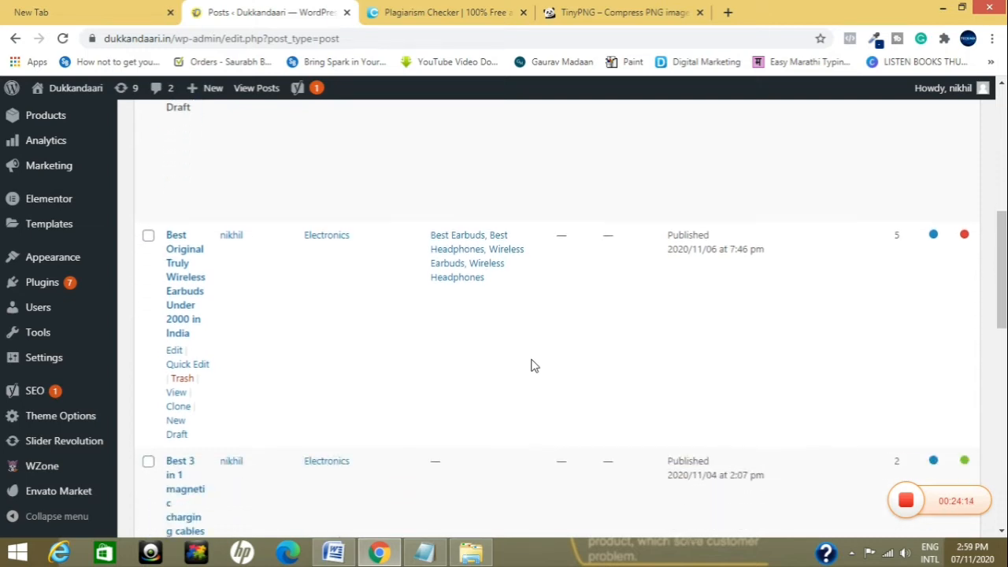
left_click(174, 352)
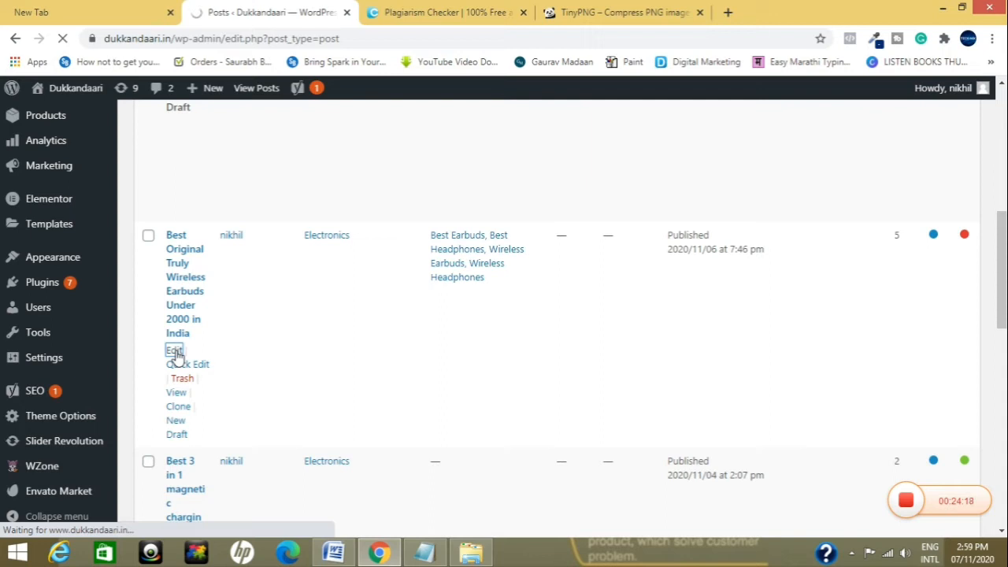
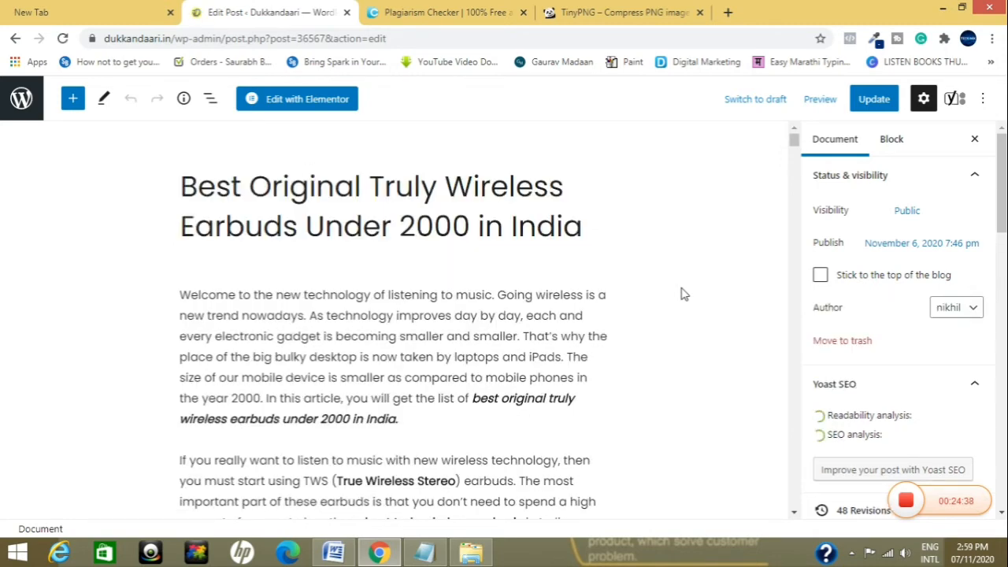
Step: Review the published post's introduction, its advantages section, the earbuds search widget and the pTron Bassbuds product section
scroll(684, 294, "down", 2)
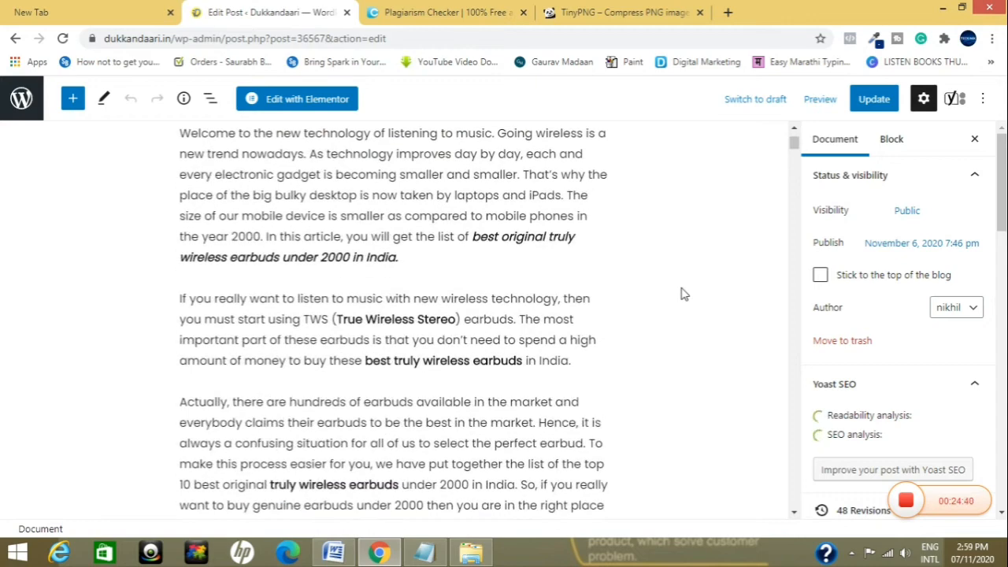
scroll(683, 294, "down", 2)
scroll(684, 294, "up", 3)
scroll(684, 294, "down", 1)
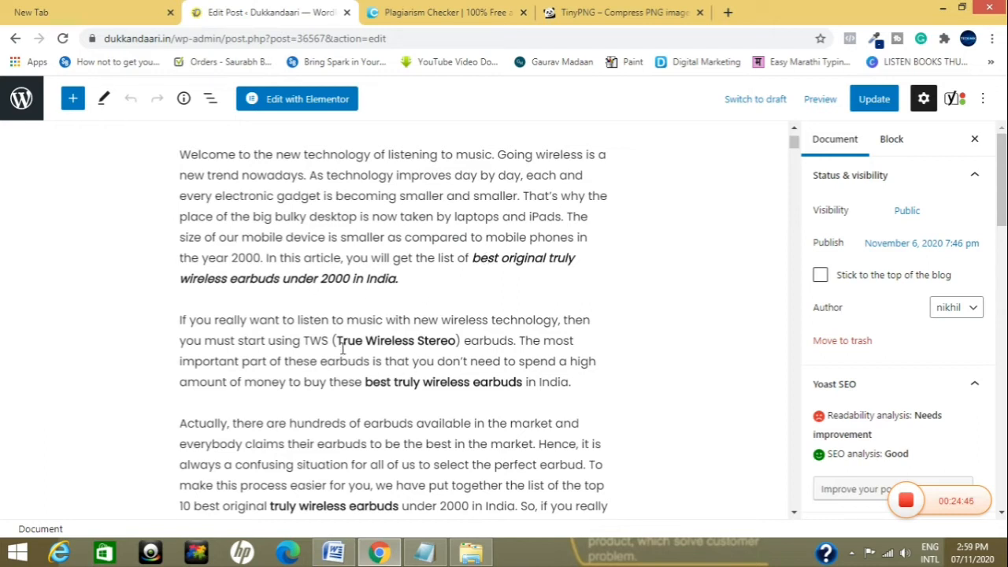
scroll(396, 350, "down", 1)
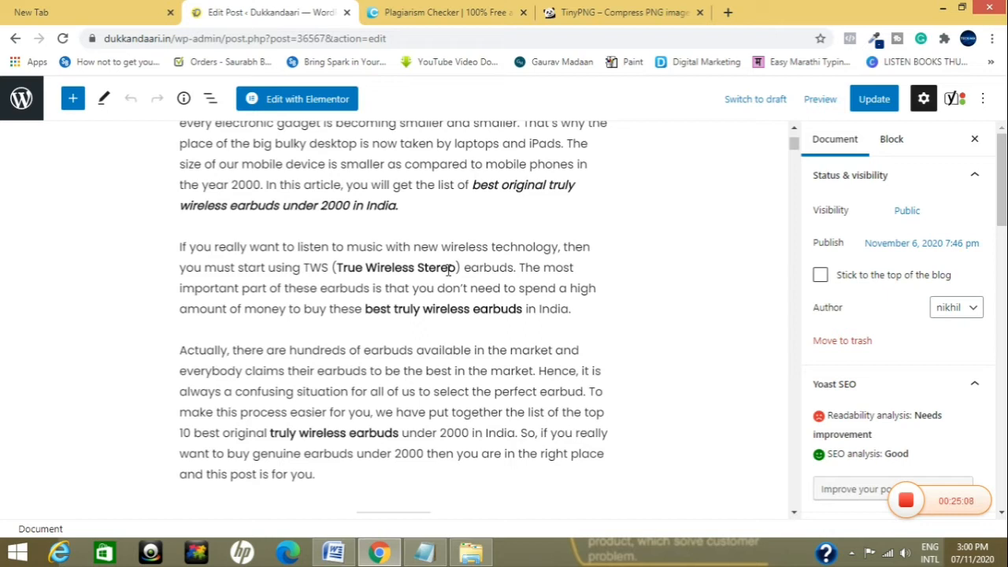
scroll(613, 272, "down", 3)
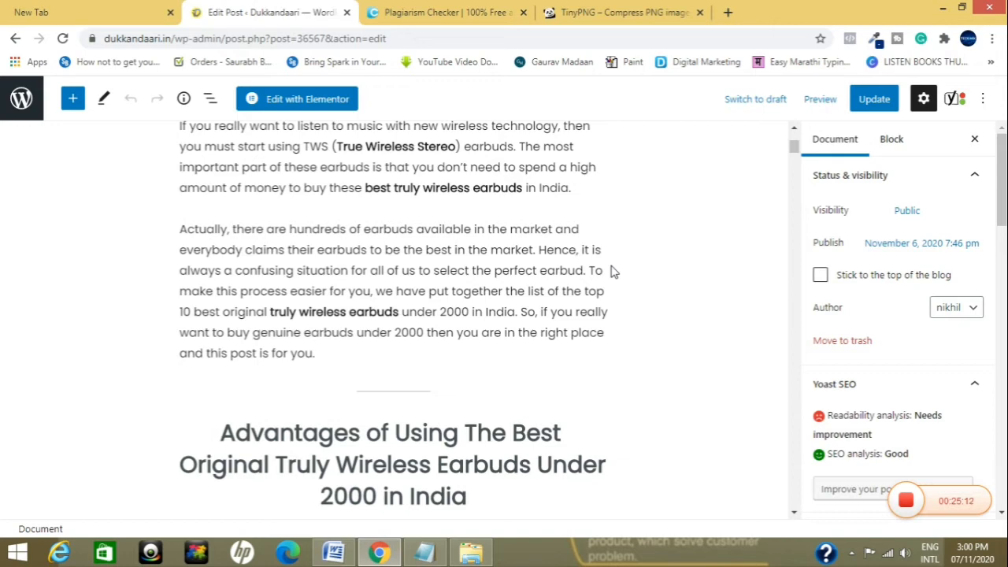
scroll(613, 272, "down", 5)
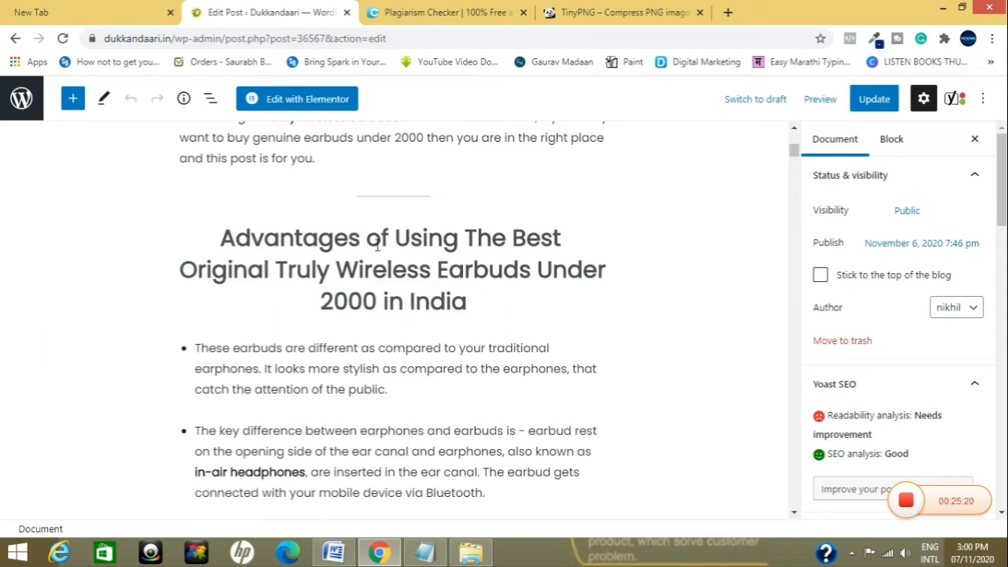
scroll(414, 261, "down", 2)
scroll(414, 261, "down", 2)
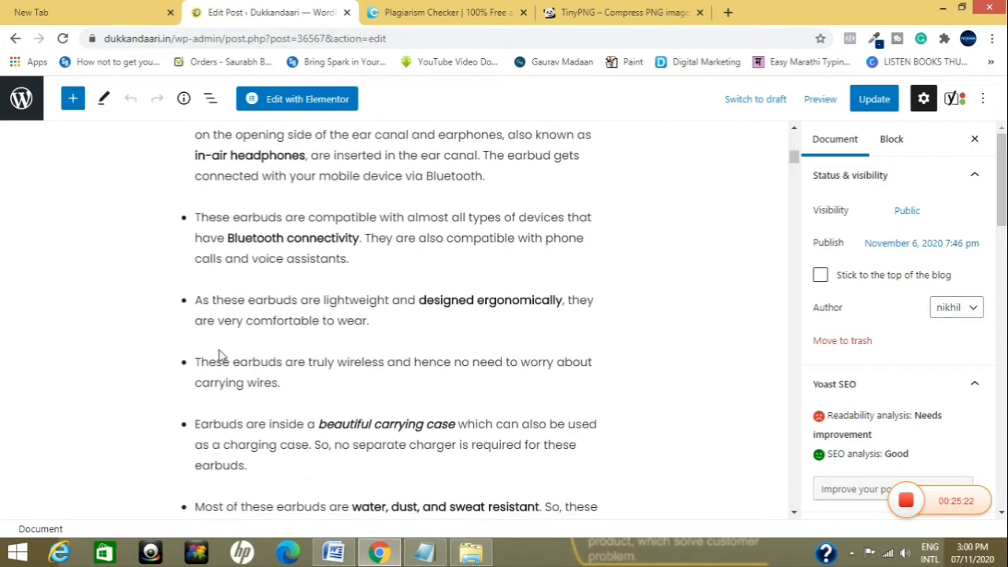
scroll(280, 318, "down", 2)
scroll(280, 318, "down", 2)
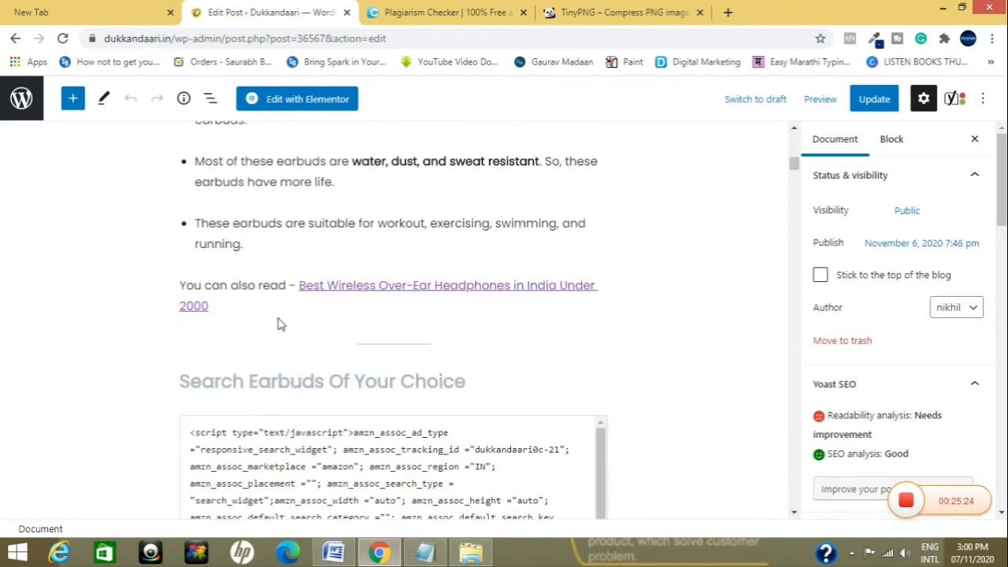
scroll(263, 347, "down", 1)
scroll(262, 346, "down", 4)
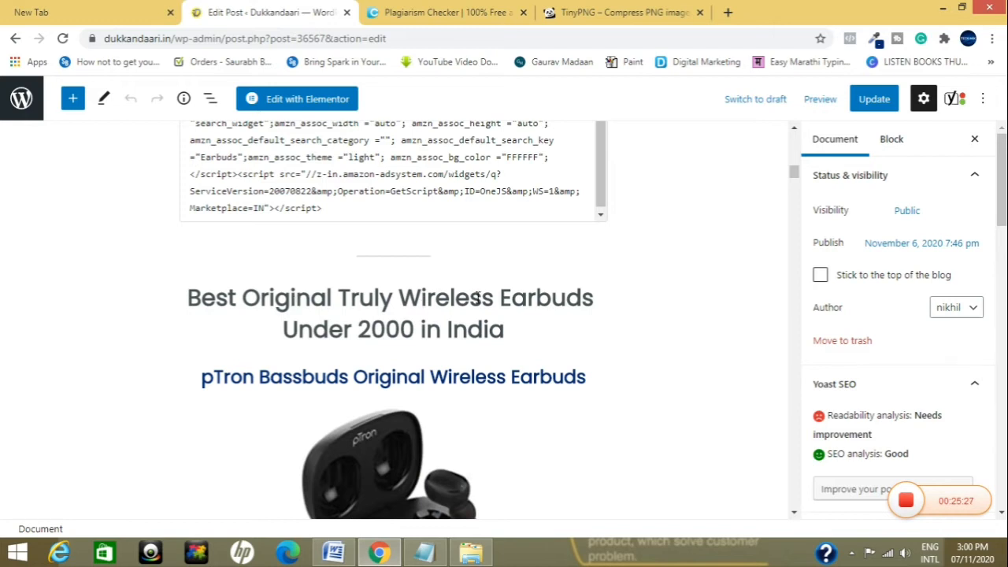
scroll(508, 331, "down", 2)
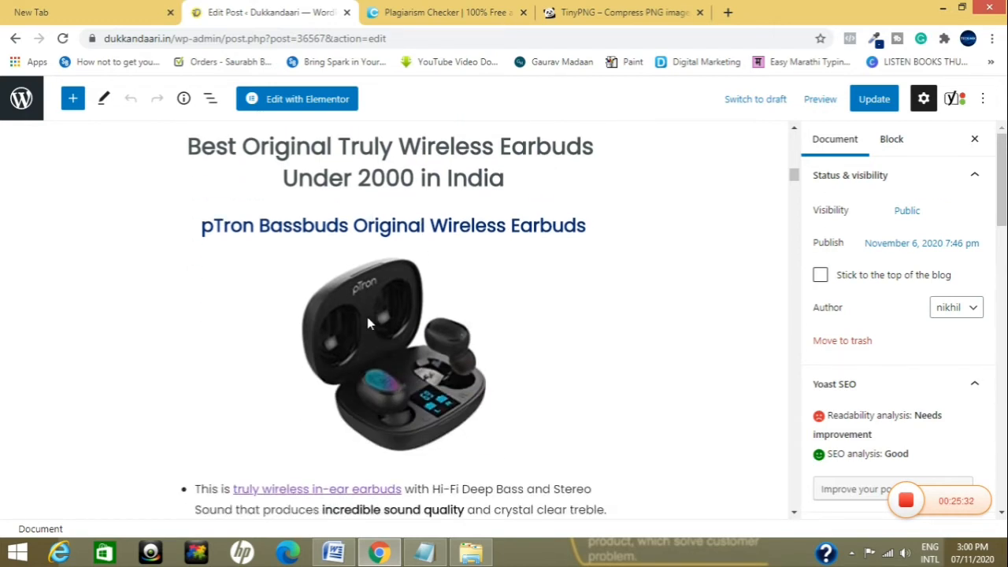
scroll(428, 286, "down", 3)
scroll(429, 282, "down", 6)
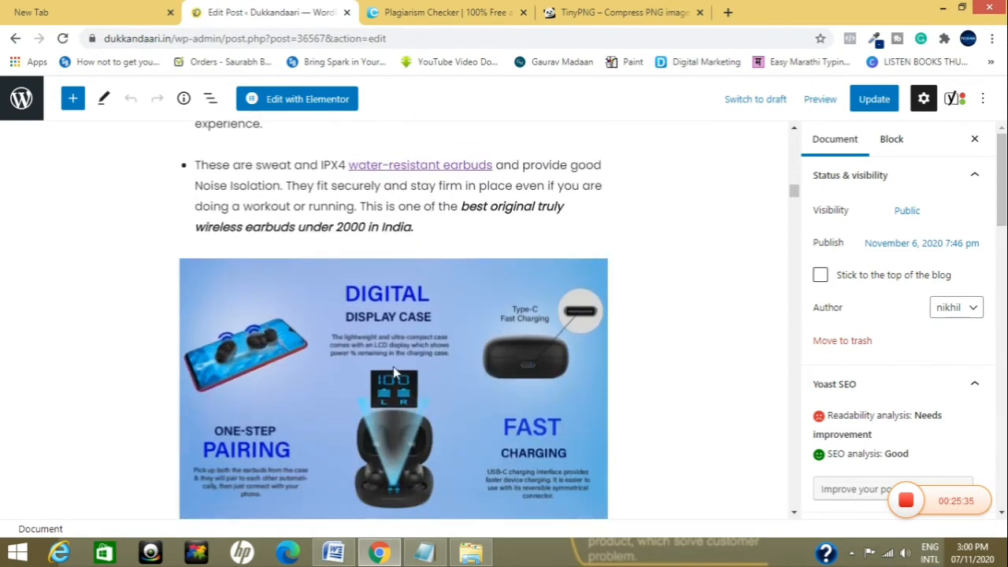
scroll(366, 346, "down", 2)
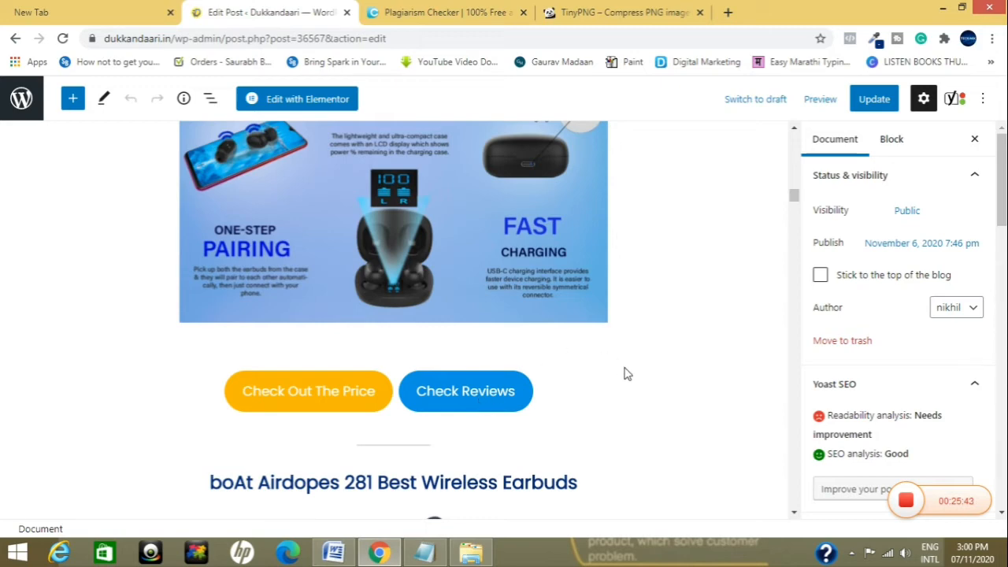
Step: Search the available blocks for "butt" below the pTron price and review buttons, and close the search without inserting anything
mouse_move(391, 438)
left_click(393, 428)
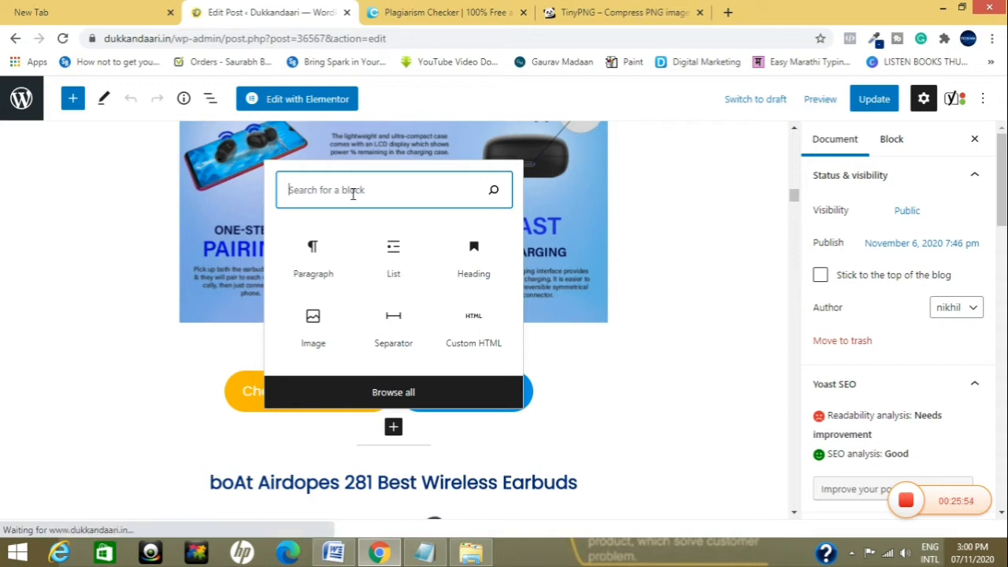
scroll(350, 193, "down", 3)
type("butt")
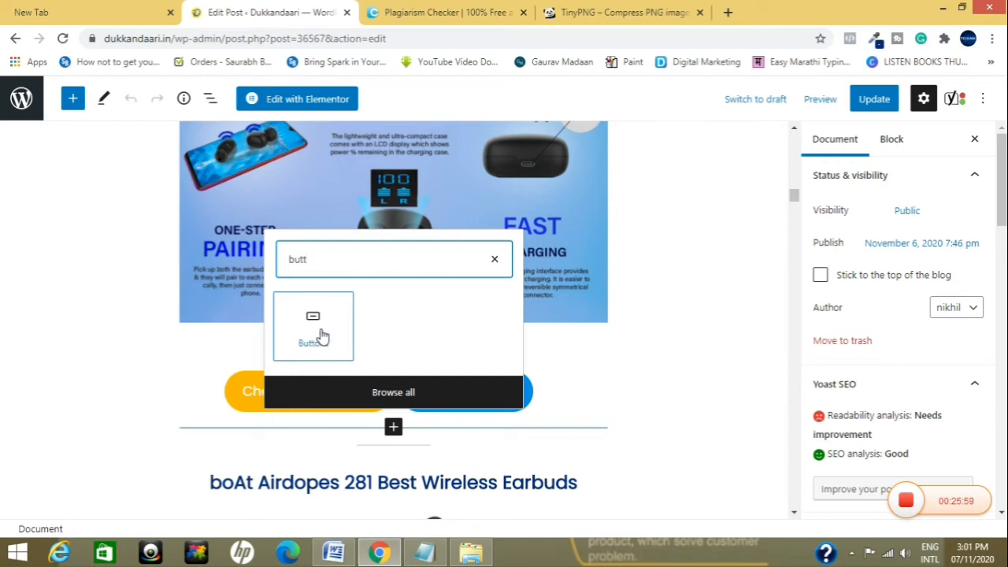
left_click(495, 259)
left_click(659, 407)
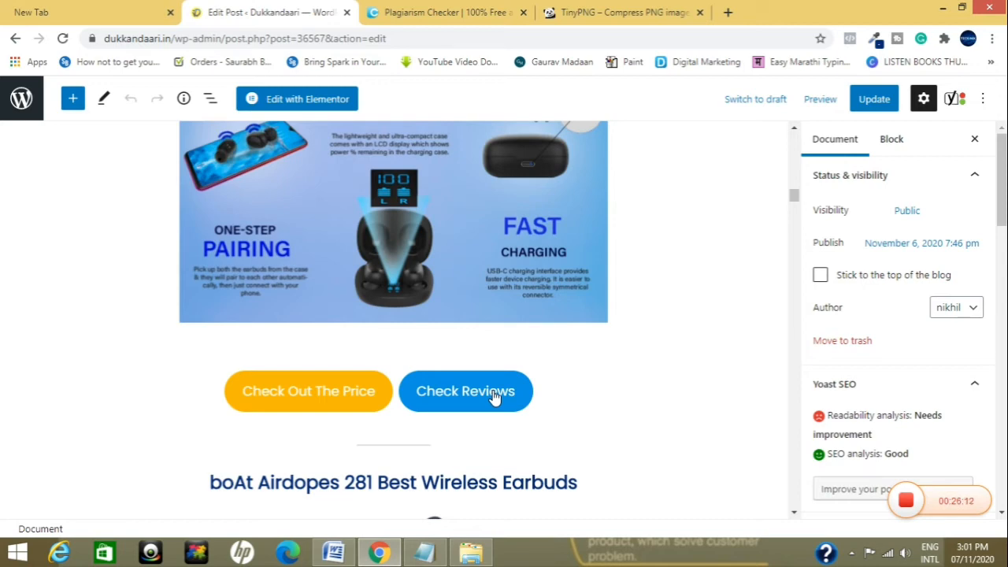
Step: Review the bolded keywords, product links and buttons in the sections from boAt Airdopes 281 to Xmate Gusto Lite
scroll(638, 383, "down", 4)
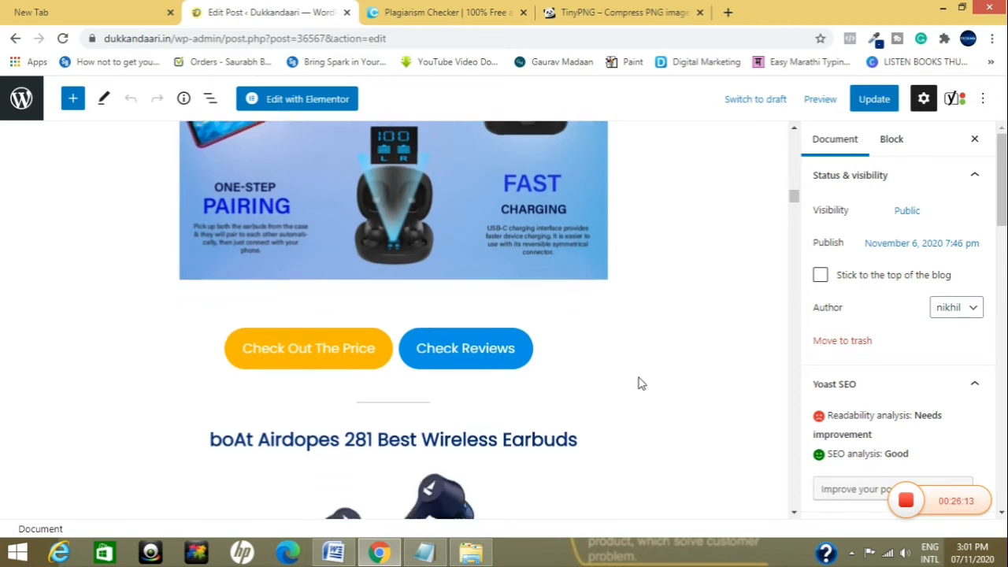
scroll(638, 383, "down", 10)
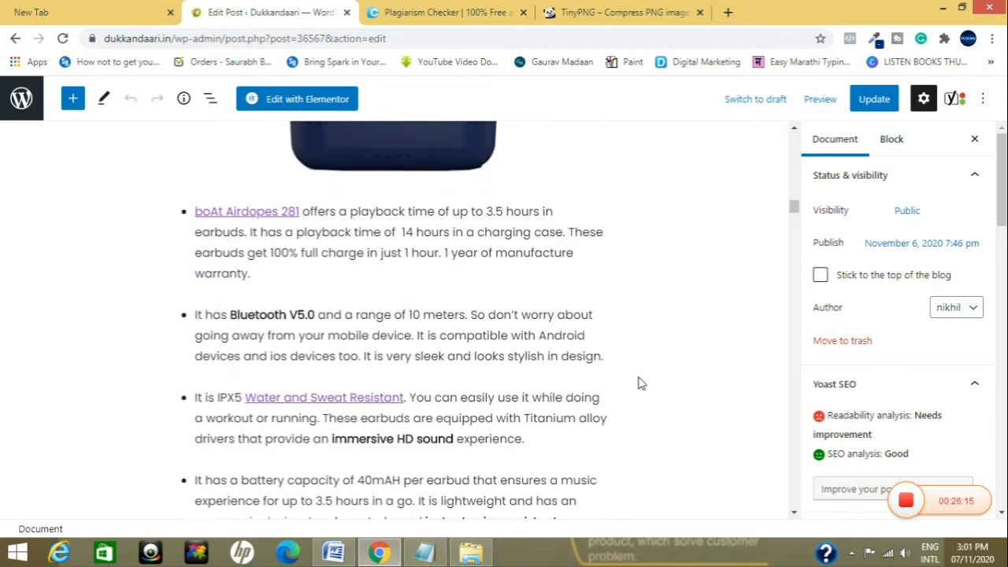
scroll(637, 383, "down", 3)
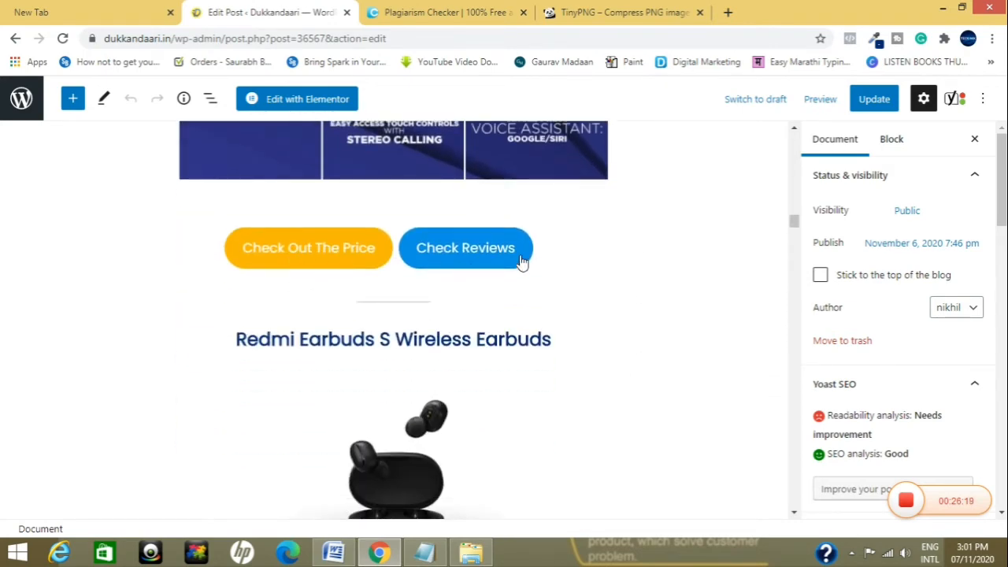
scroll(540, 259, "down", 6)
scroll(540, 259, "down", 13)
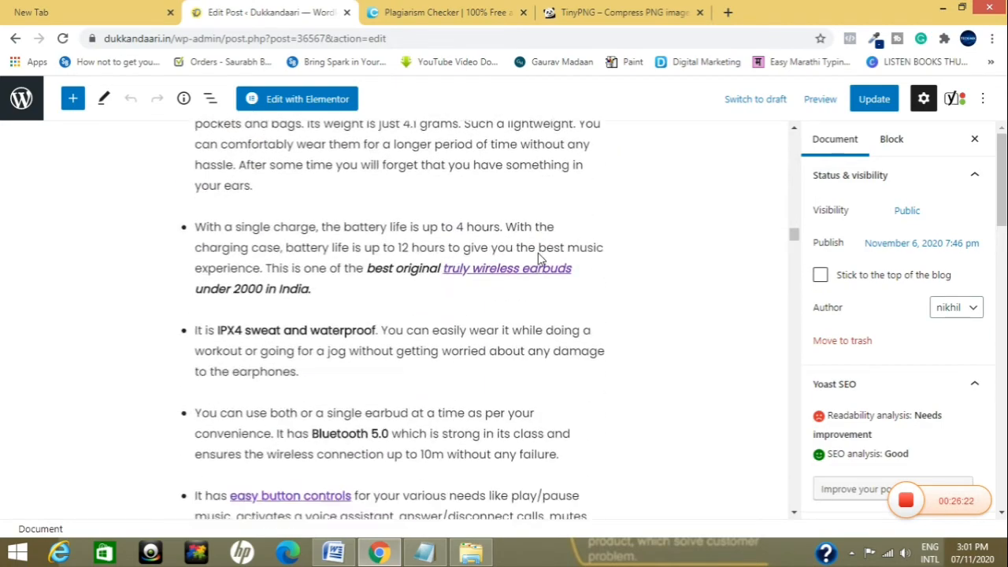
scroll(539, 259, "down", 15)
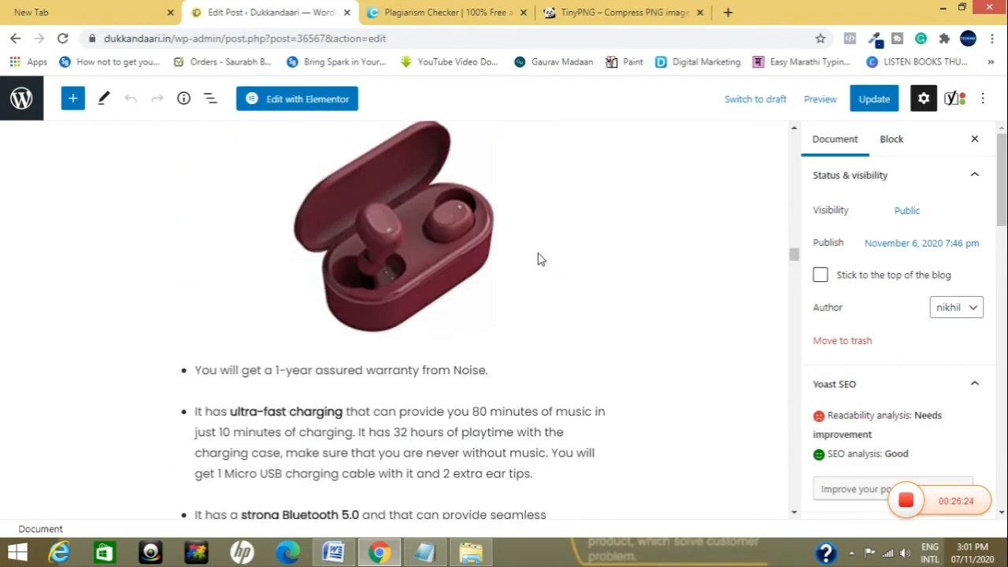
scroll(538, 259, "down", 5)
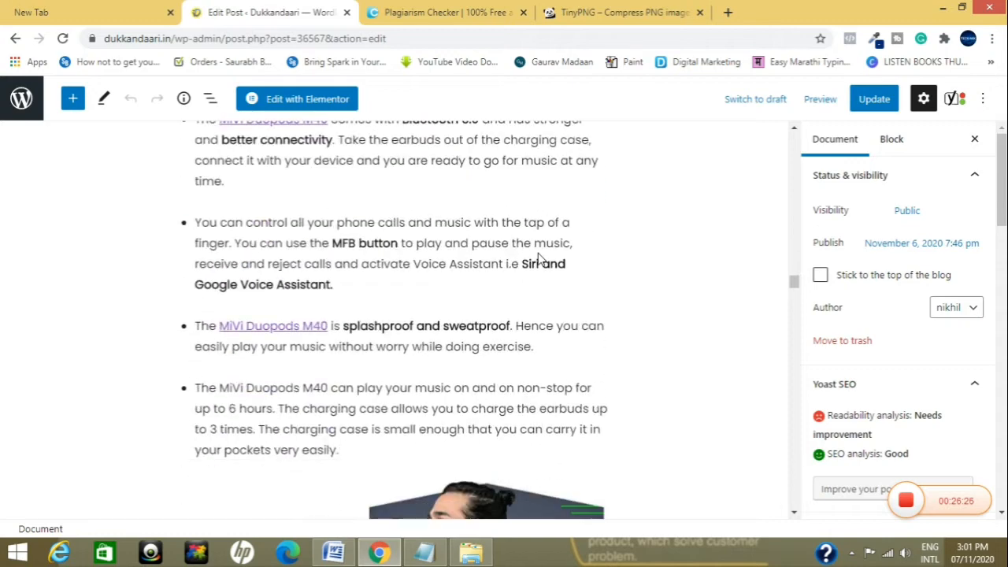
left_click(538, 261)
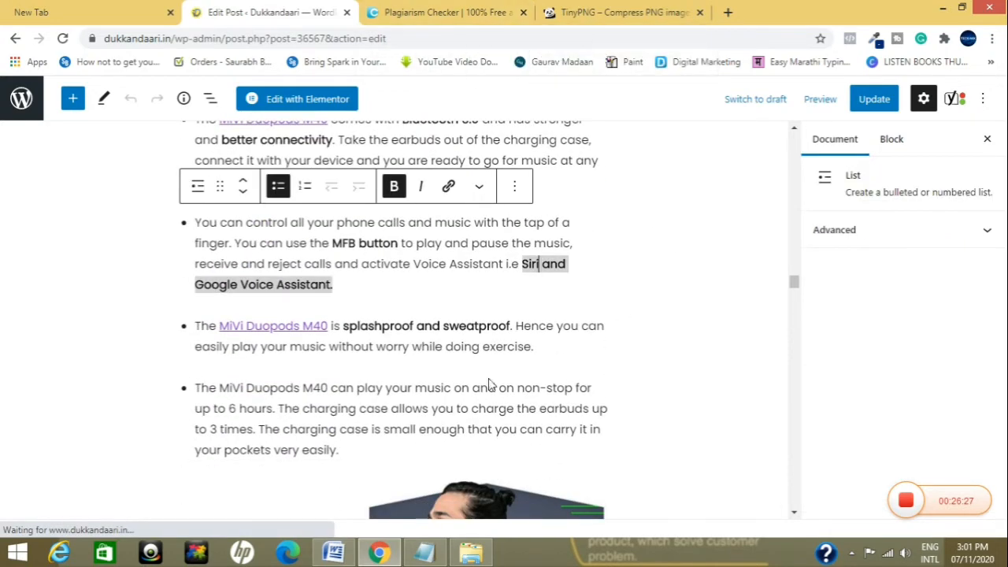
left_click(472, 553)
left_click(379, 554)
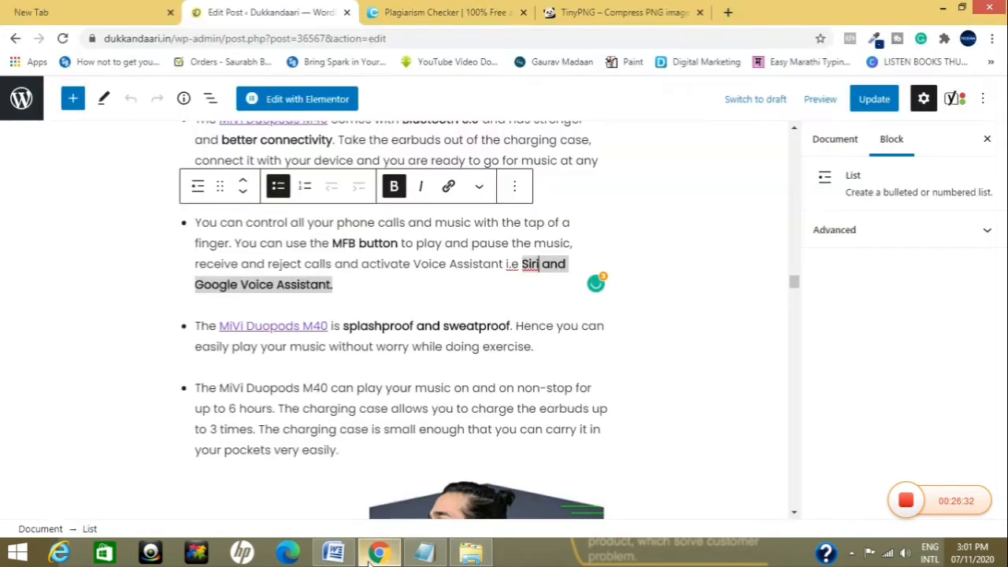
scroll(689, 289, "down", 2)
scroll(689, 289, "down", 15)
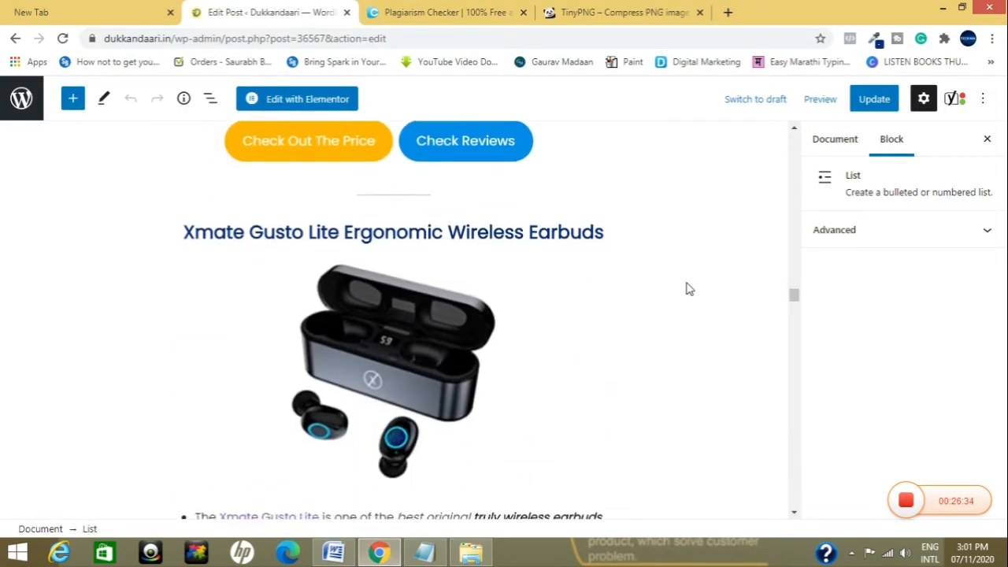
scroll(689, 289, "up", 3)
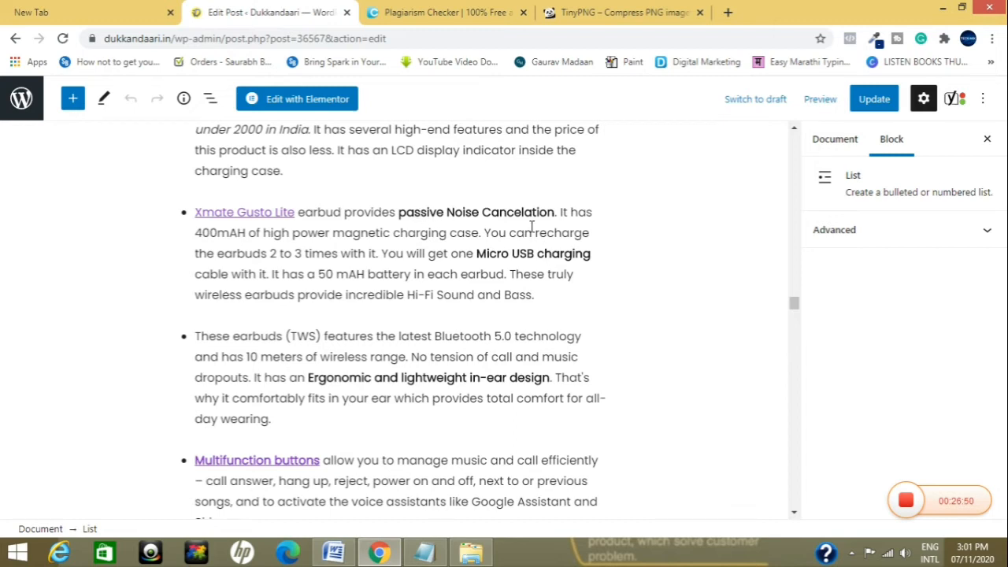
scroll(507, 269, "down", 1)
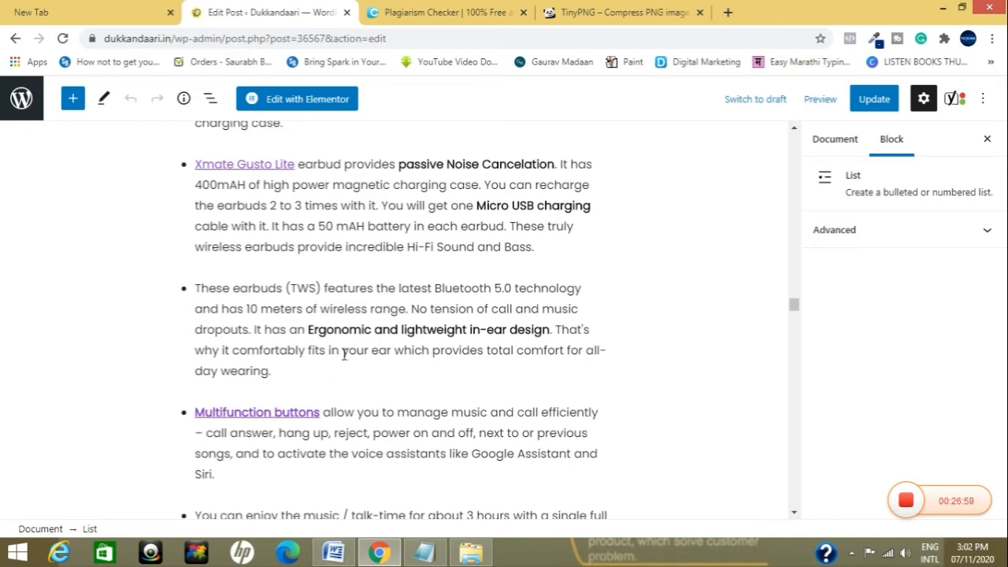
Step: Start adding a link to the words "Ergonomic and lightweight" in the Xmate Gusto Lite feature list
left_click(308, 331)
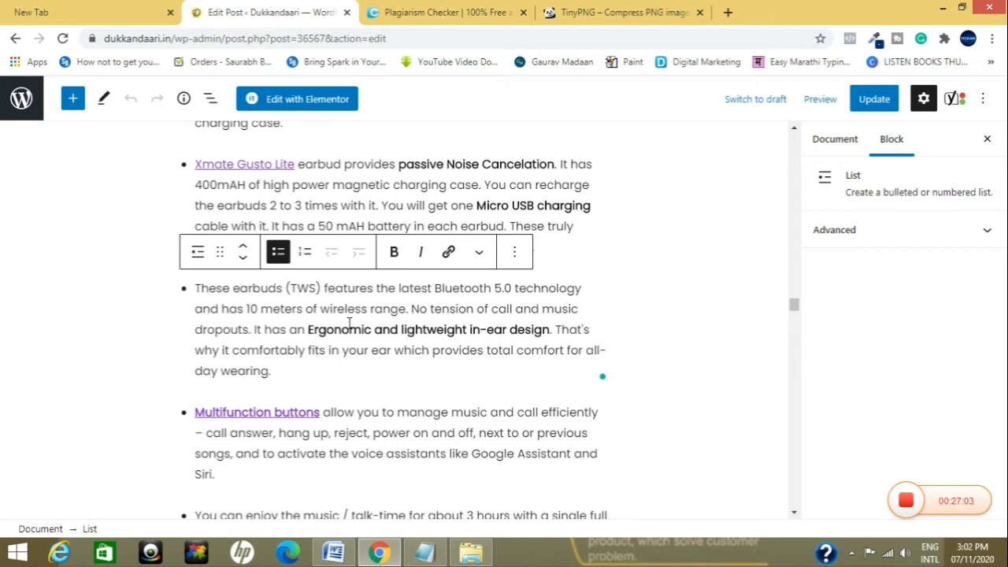
key("shift+Right")
key("shift+Right")
key("shift+Right")
key("shift+Right")
key("shift+Right")
key("shift+Right")
key("shift+Right")
key("shift+Right")
key("shift+Right")
key("shift+Right")
key("shift+Right")
key("shift+Right")
key("shift+Right")
key("shift+Right")
key("shift+Right")
key("shift+Right")
key("shift+Right")
key("shift+Right")
key("shift+Right")
key("shift+Right")
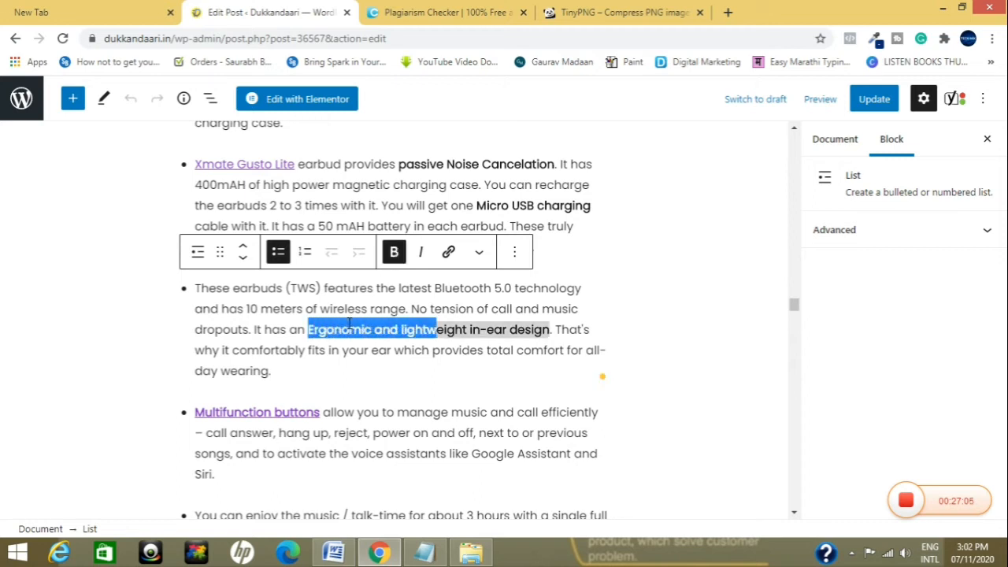
key("shift+Right")
key("shift+Right")
key("shift+Right")
key("shift+Right")
key("shift+Right")
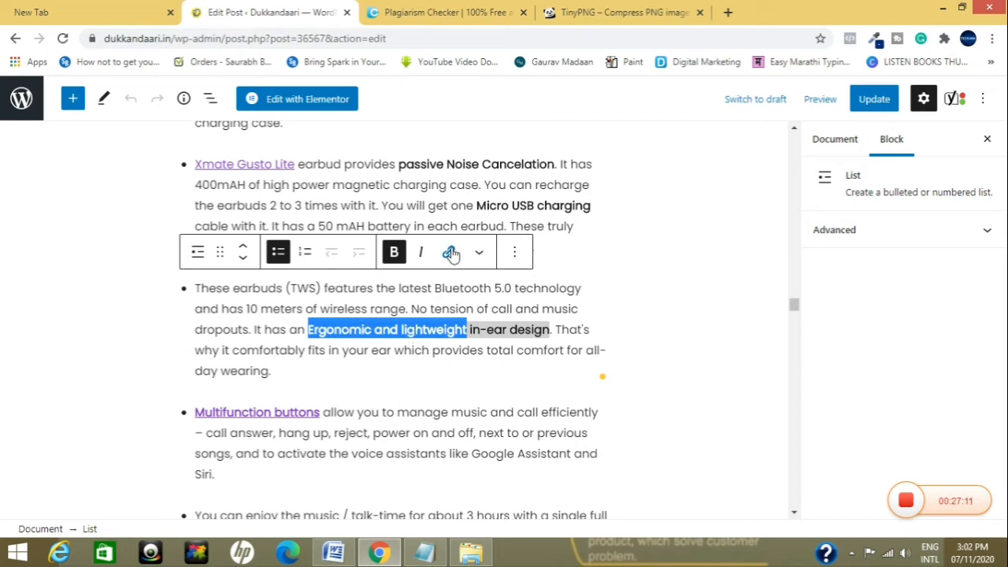
left_click(449, 253)
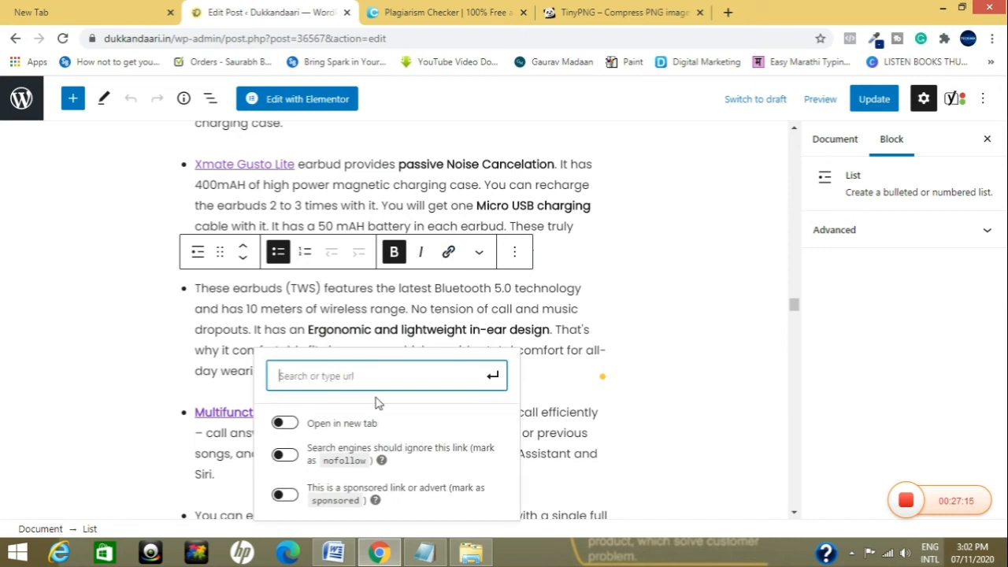
left_click(424, 553)
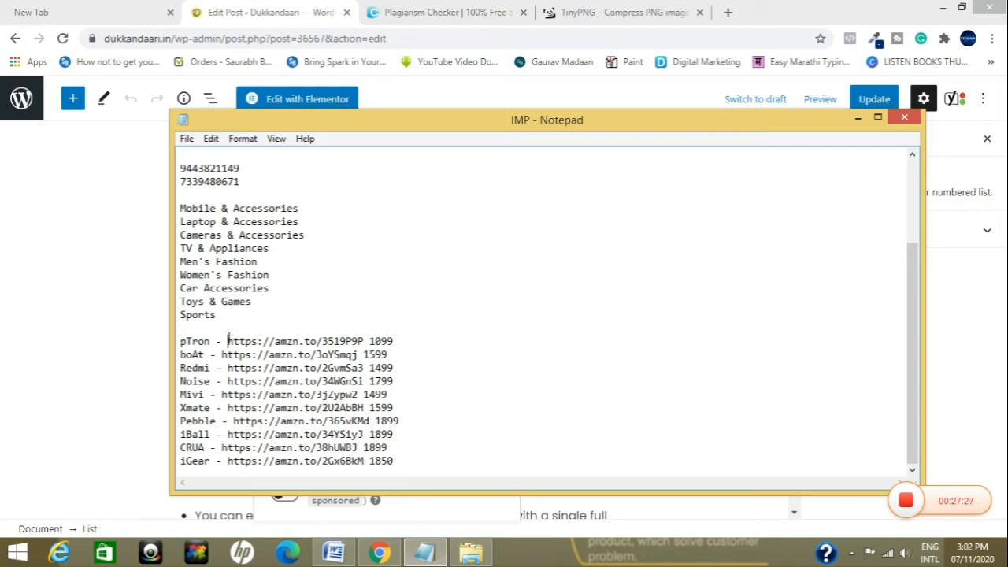
key("shift+Right")
key("shift+Right")
key("shift+Right")
key("shift+Right")
key("shift+Right")
key("shift+Right")
key("shift+Right")
key("shift+Right")
key("shift+Right")
key("shift+Right")
key("shift+Right")
key("shift+Right")
key("shift+Right")
key("shift+Right")
key("shift+Right")
key("shift+Right")
key("shift+Right")
key("shift+Right")
key("shift+Right")
key("shift+Right")
key("ctrl+c")
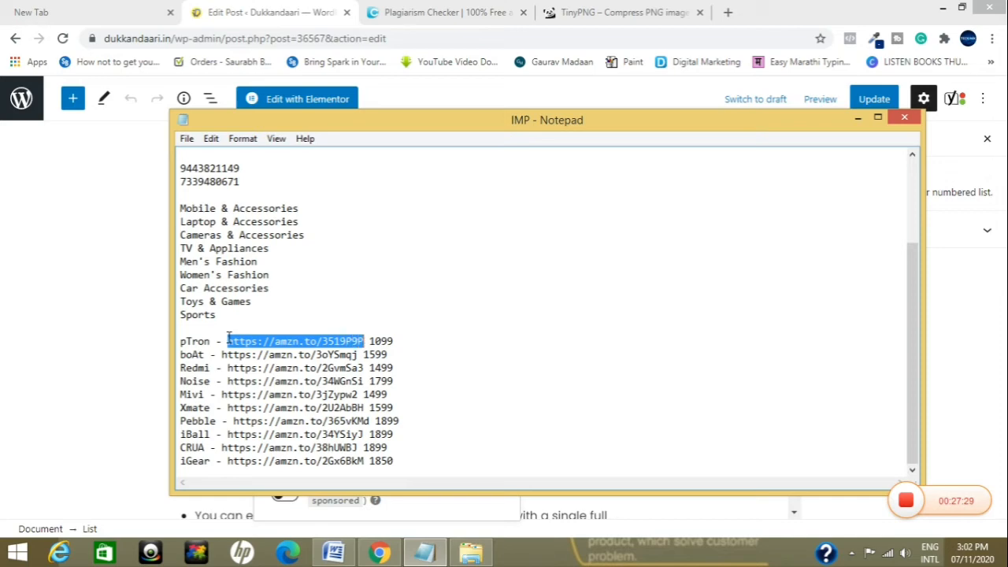
left_click(146, 349)
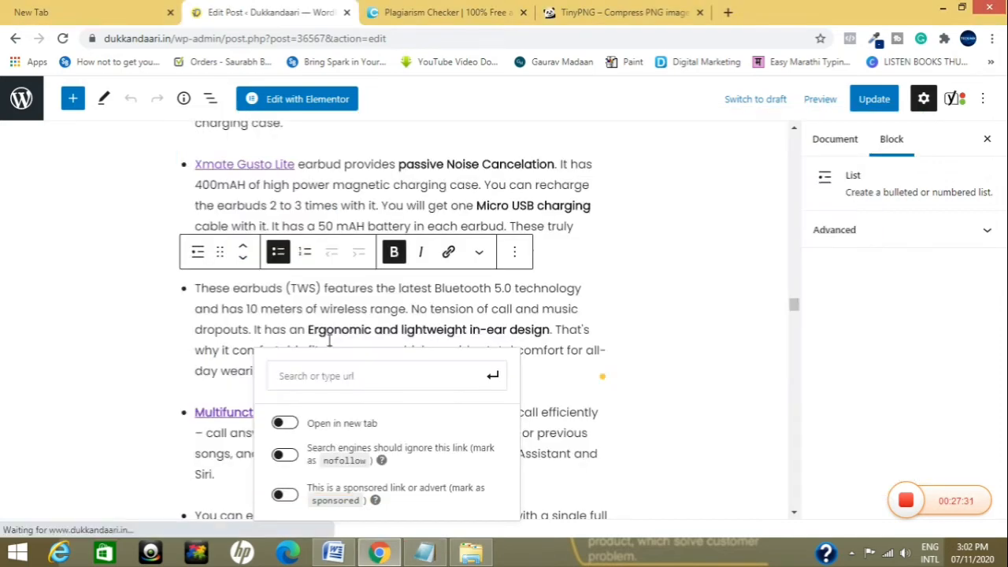
left_click(378, 382)
left_click_drag(308, 330, 467, 330)
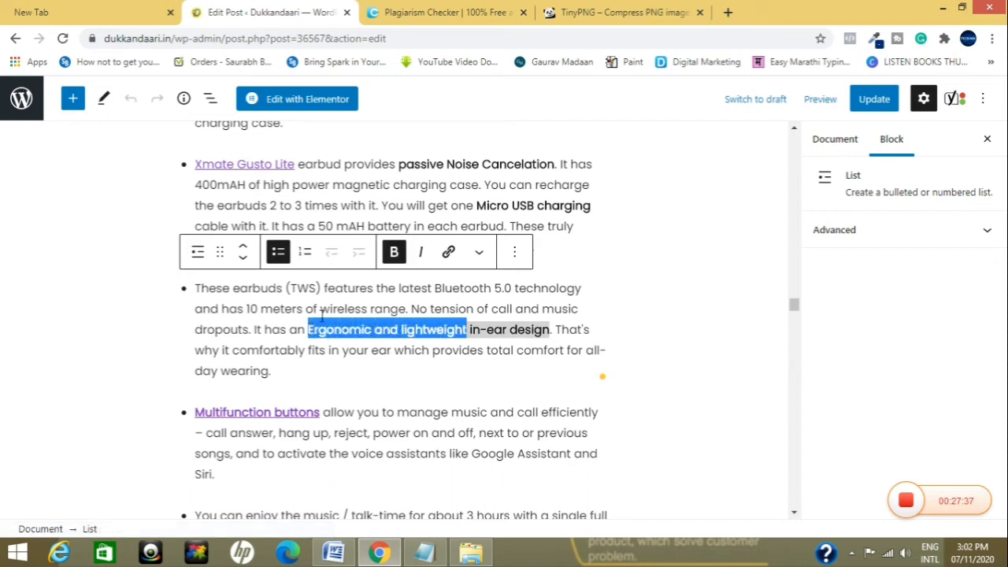
left_click(448, 251)
key("ctrl+v")
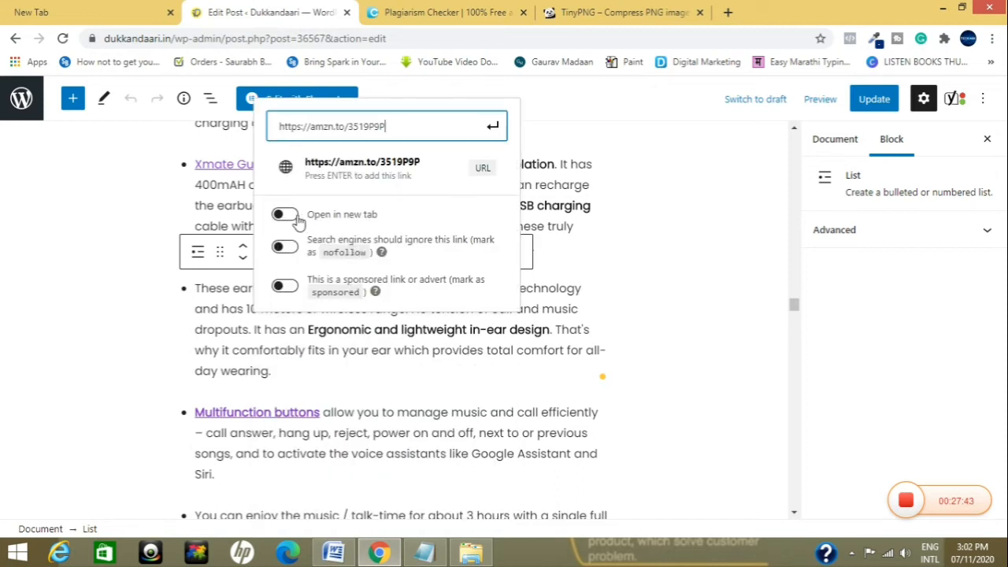
left_click(285, 215)
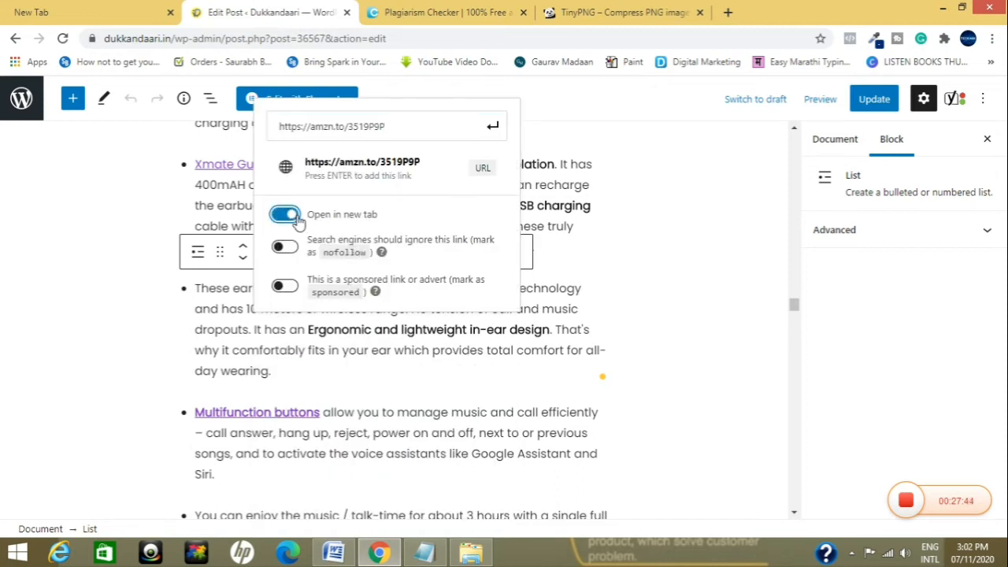
left_click(492, 130)
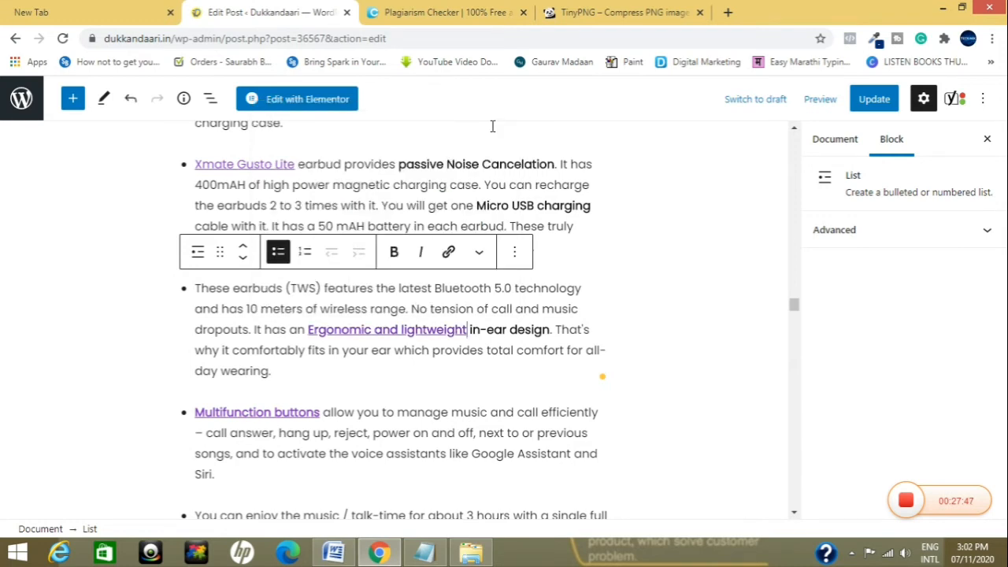
Step: Try to clear the URL of the "Ergonomic and lightweight" link in the Xmate Gusto Lite list
left_click(388, 333)
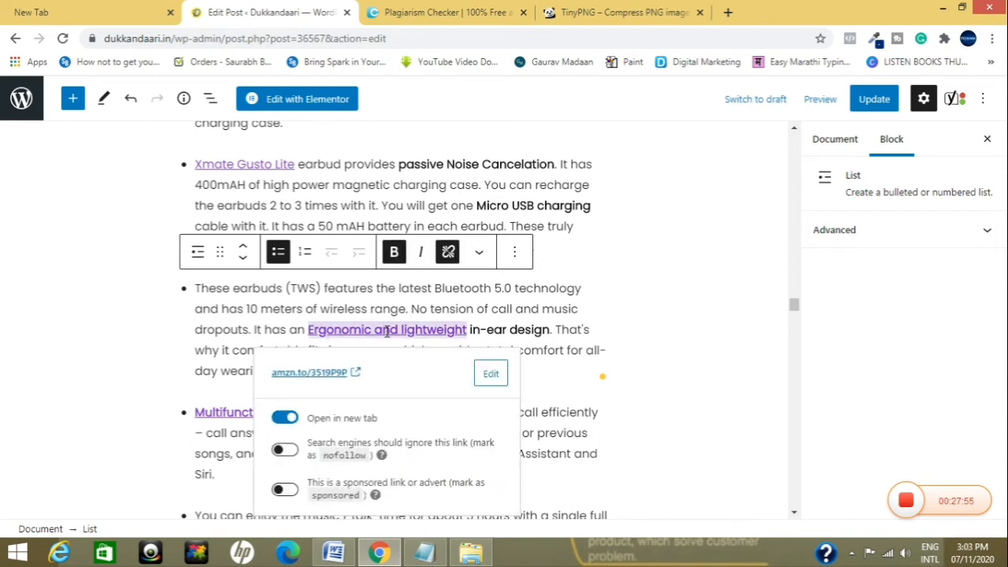
left_click(490, 375)
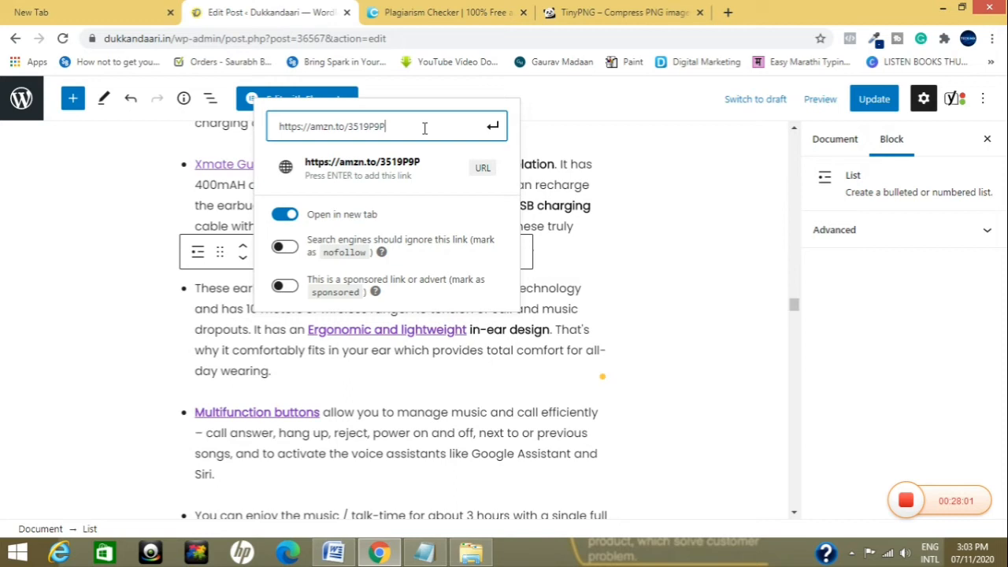
key("BackSpace")
key("BackSpace")
key("BackSpace")
key("BackSpace")
key("BackSpace")
key("BackSpace")
key("BackSpace")
key("BackSpace")
key("BackSpace")
key("BackSpace")
key("BackSpace")
key("BackSpace")
key("BackSpace")
key("BackSpace")
key("BackSpace")
key("BackSpace")
key("BackSpace")
key("BackSpace")
key("BackSpace")
key("BackSpace")
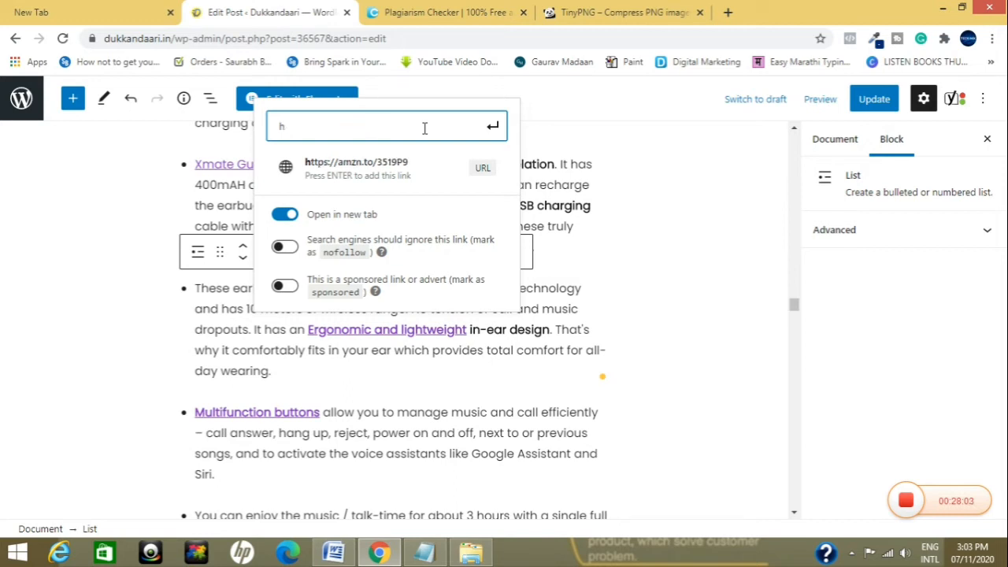
left_click(292, 423)
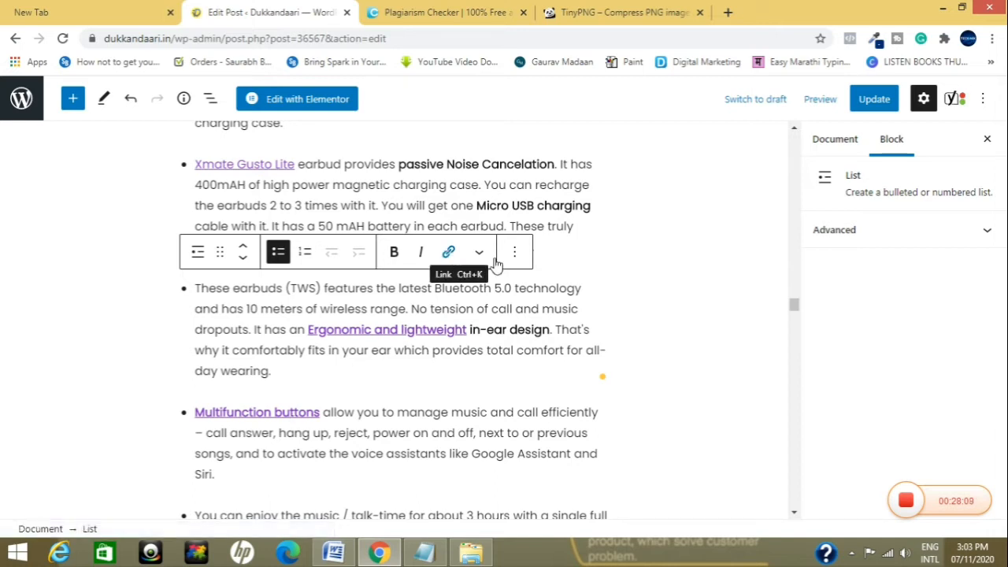
left_click(611, 266)
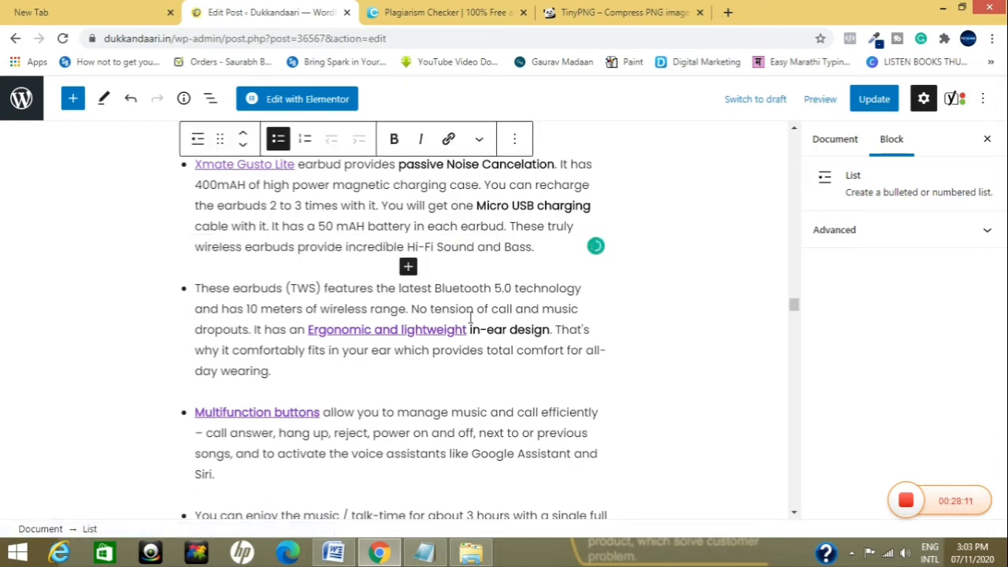
Step: Remove the link from the words "Ergonomic and lightweight" in the Xmate Gusto Lite list
left_click(406, 332)
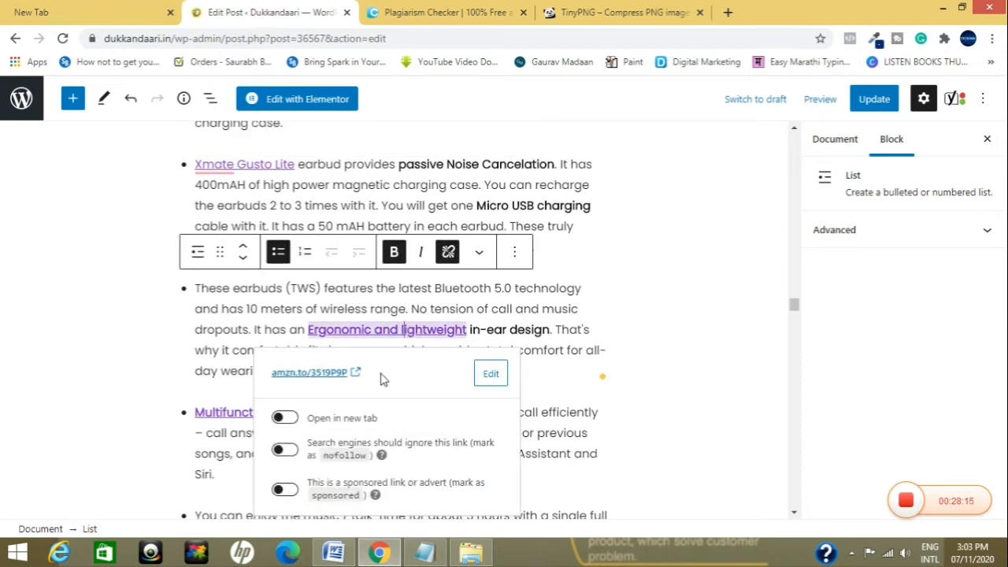
left_click(486, 373)
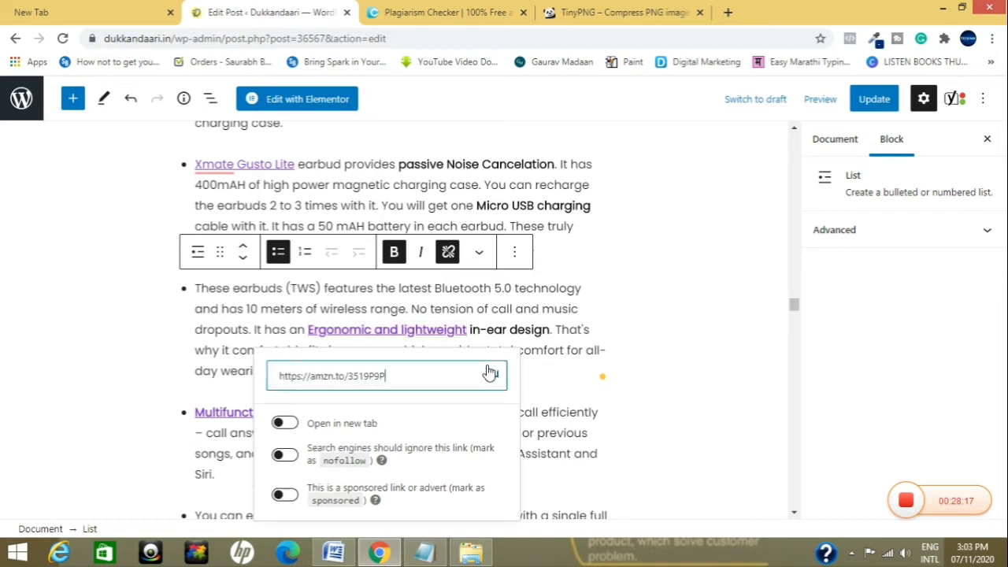
key("BackSpace")
key("BackSpace")
key("BackSpace")
key("BackSpace")
key("BackSpace")
key("BackSpace")
key("BackSpace")
key("BackSpace")
key("BackSpace")
key("BackSpace")
key("BackSpace")
key("BackSpace")
key("BackSpace")
key("BackSpace")
key("BackSpace")
key("BackSpace")
key("BackSpace")
key("BackSpace")
key("BackSpace")
key("BackSpace")
key("BackSpace")
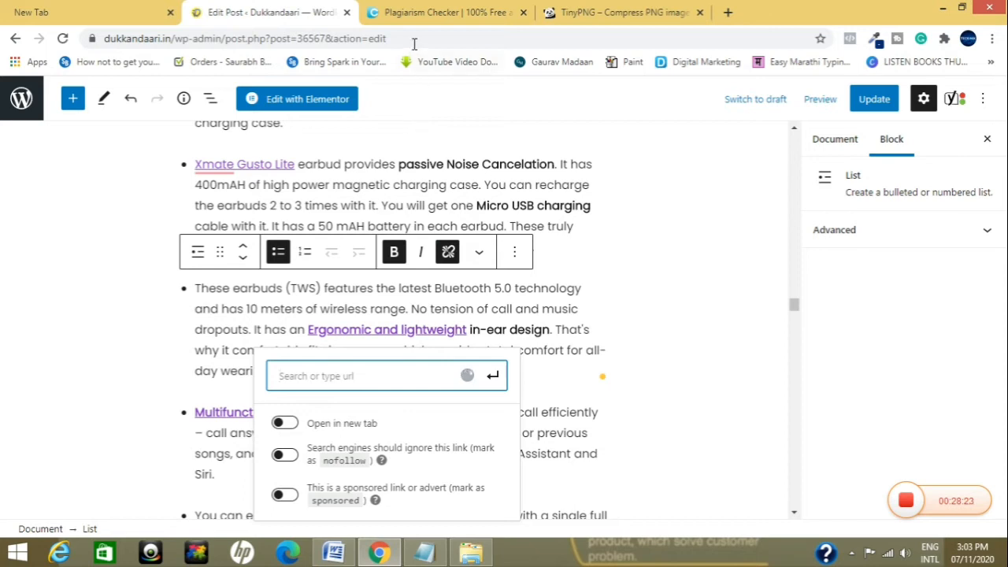
left_click(448, 253)
left_click(448, 253)
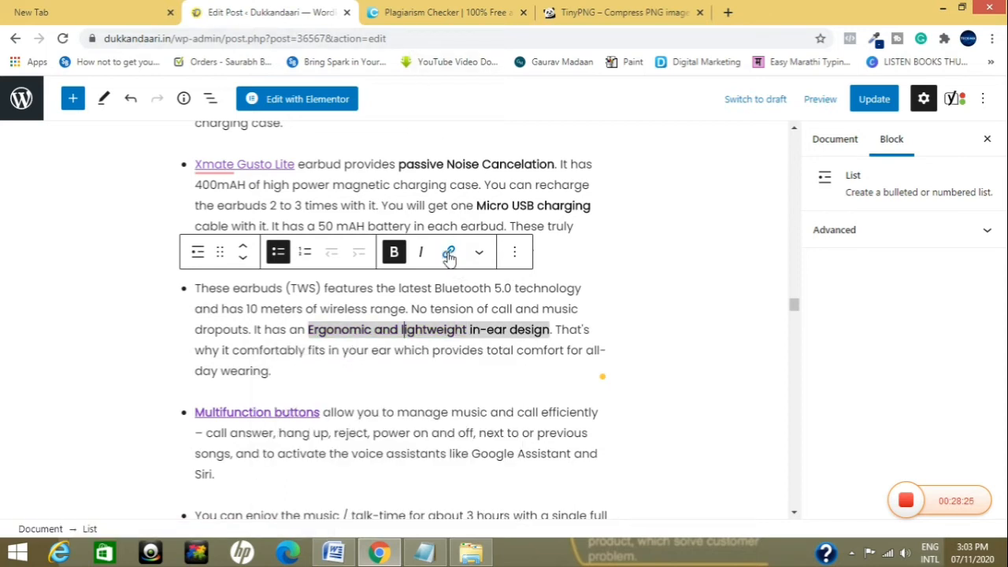
left_click(602, 287)
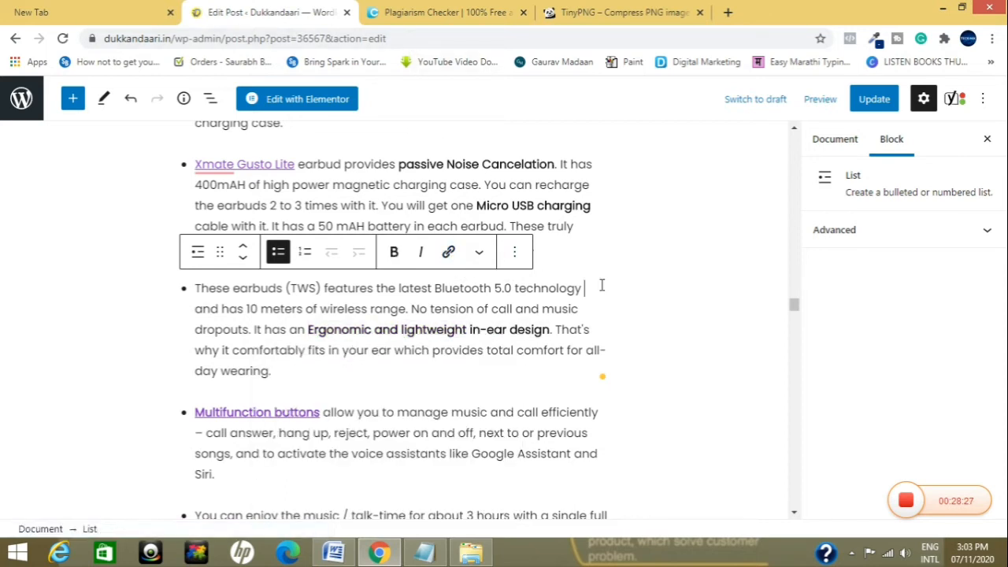
Step: Review the Xmate Gusto Lite section's keywords, links and price and review buttons, down to the Pebble Snugs heading
scroll(440, 346, "down", 2)
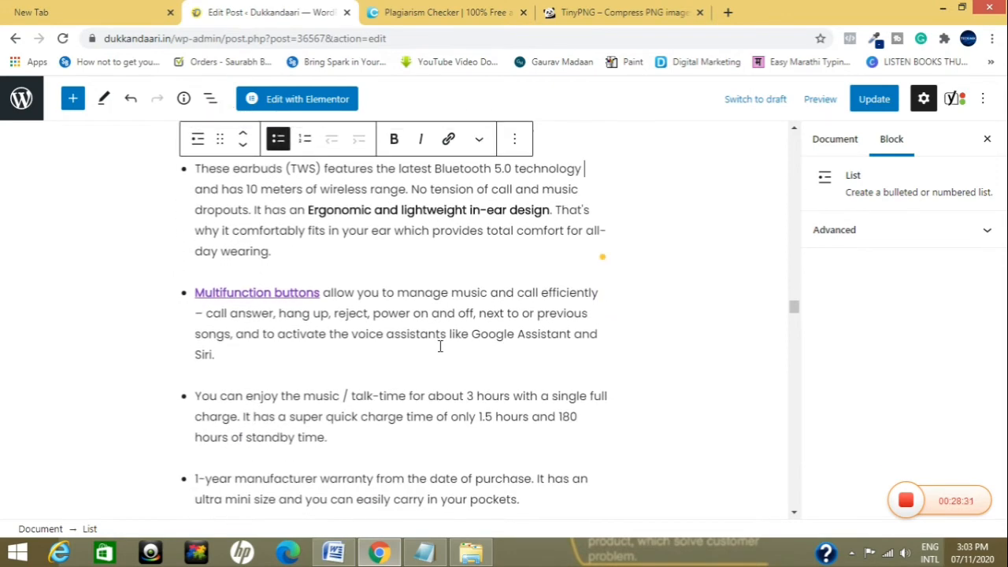
scroll(440, 346, "up", 9)
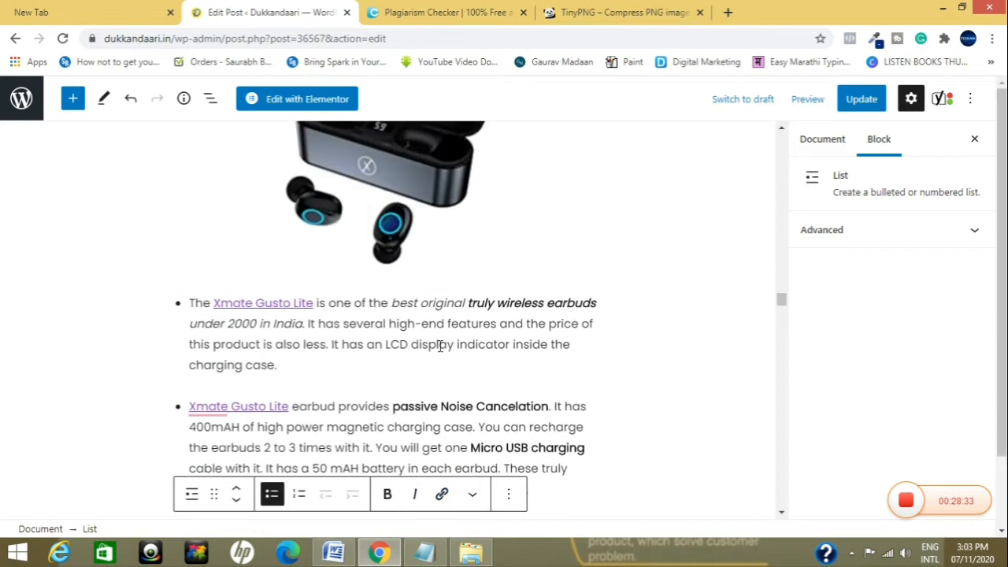
scroll(439, 345, "up", 3)
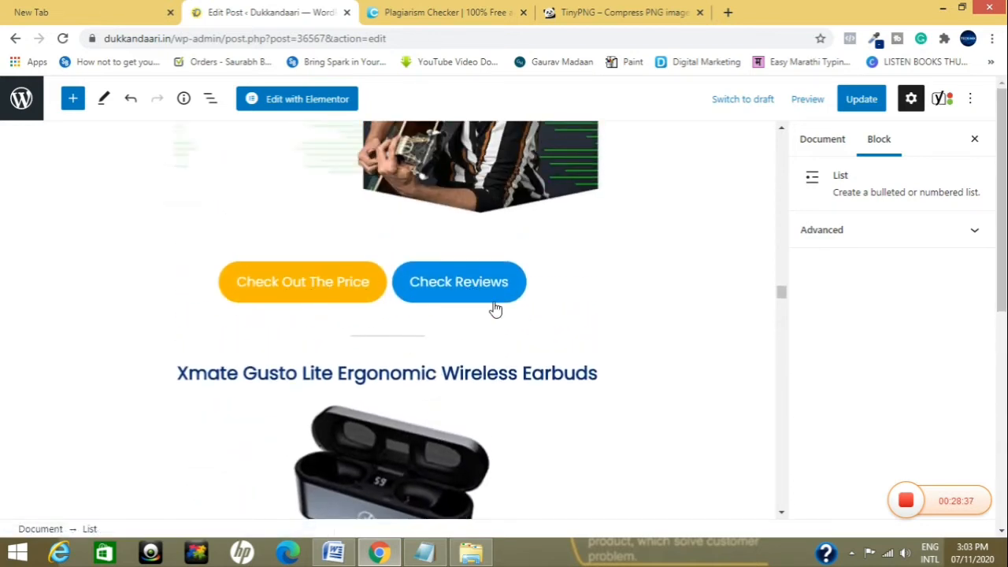
scroll(609, 310, "down", 8)
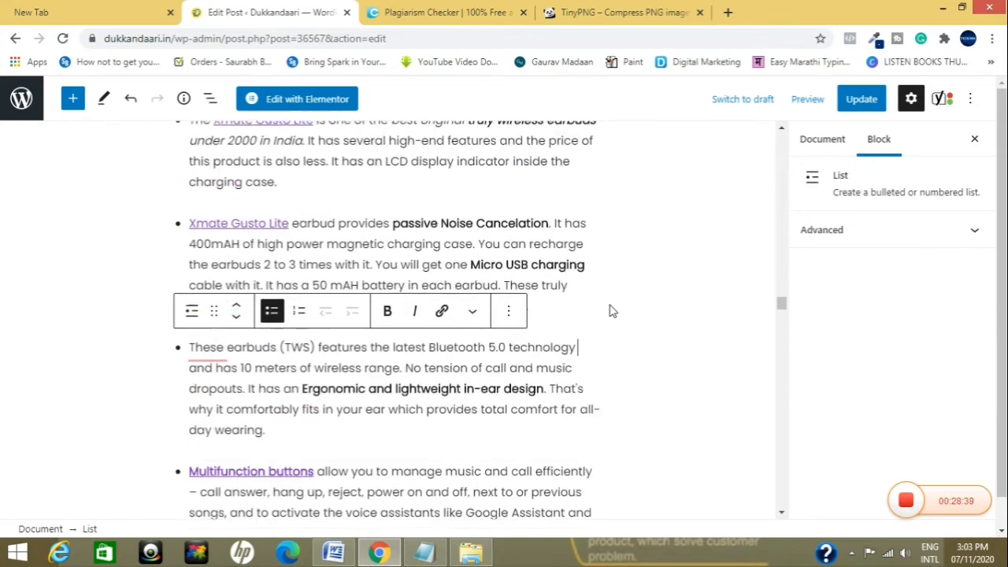
scroll(610, 311, "down", 10)
scroll(609, 310, "down", 10)
scroll(609, 310, "up", 3)
scroll(609, 310, "up", 4)
scroll(497, 358, "up", 2)
scroll(405, 274, "up", 3)
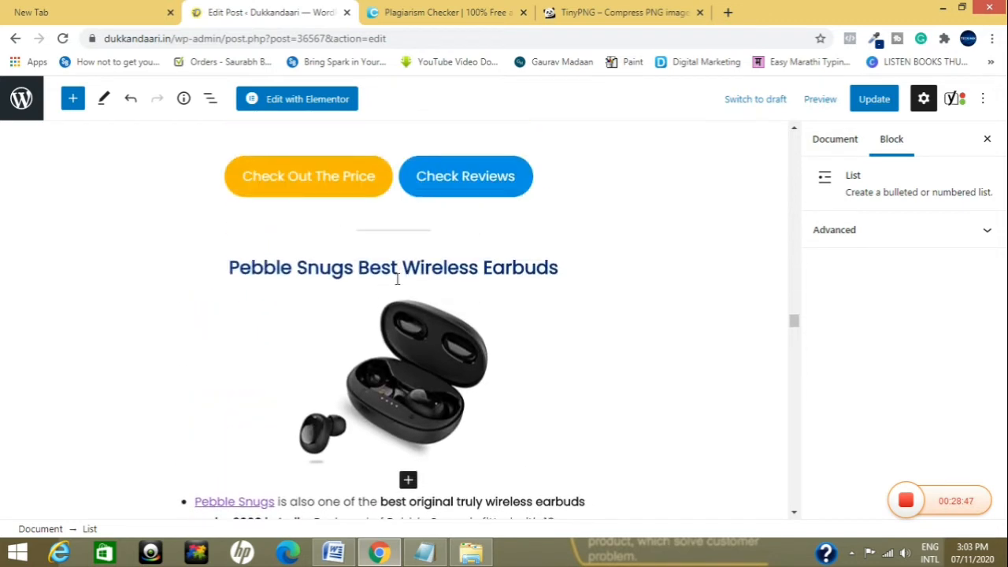
Step: Examine the Pebble Snugs section's bolded keywords, product links, images and price and review buttons
scroll(260, 364, "down", 3)
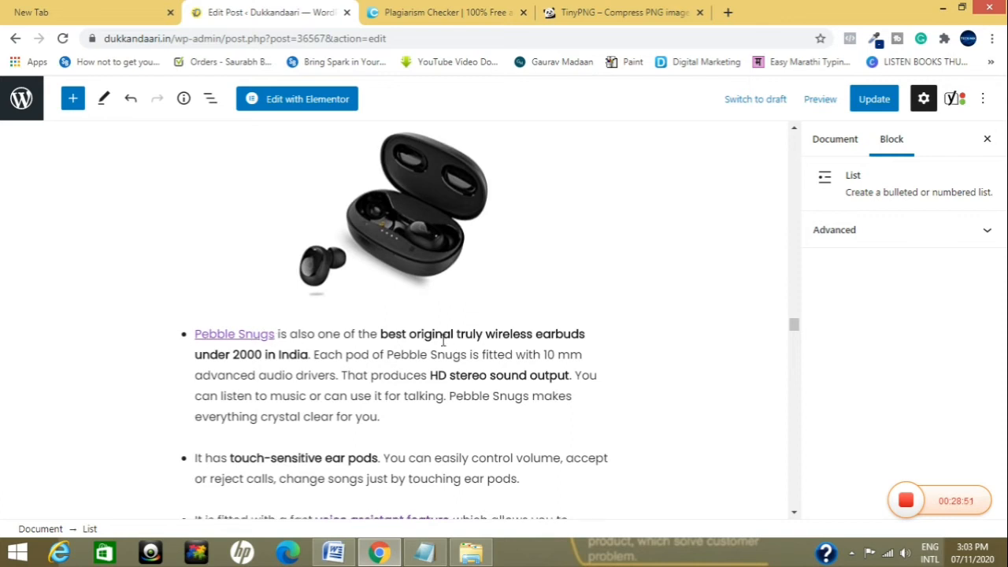
scroll(443, 340, "down", 3)
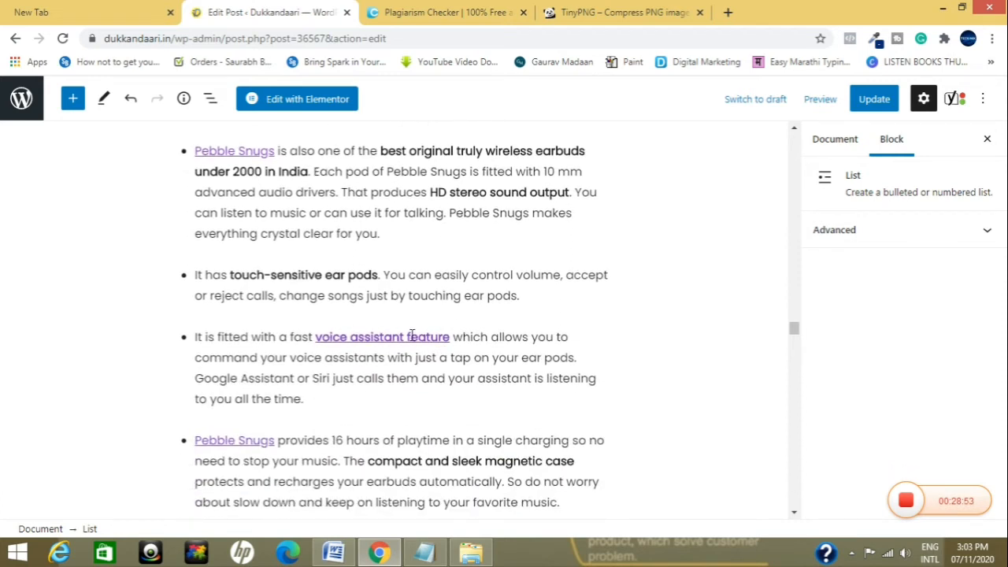
scroll(411, 337, "down", 3)
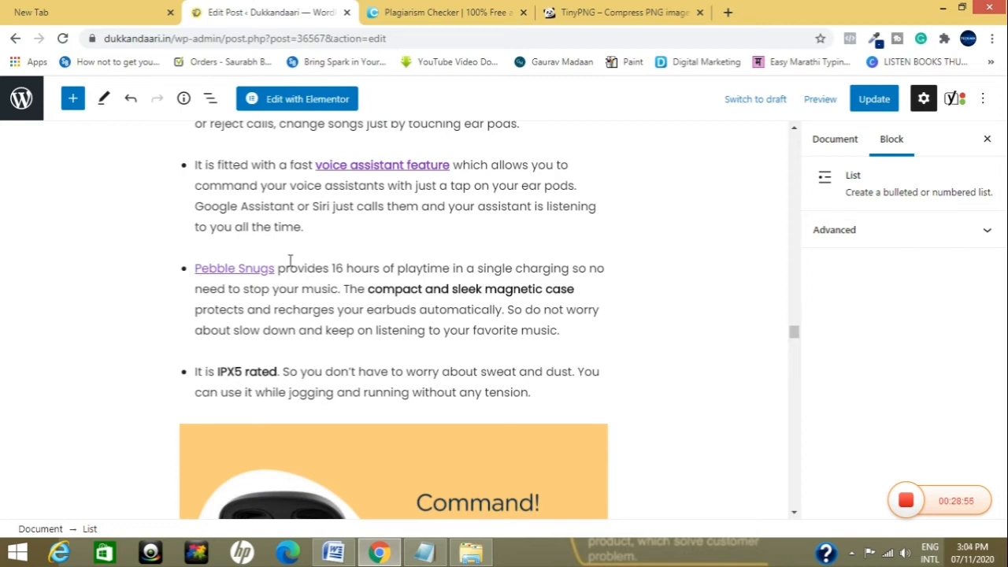
scroll(290, 261, "down", 2)
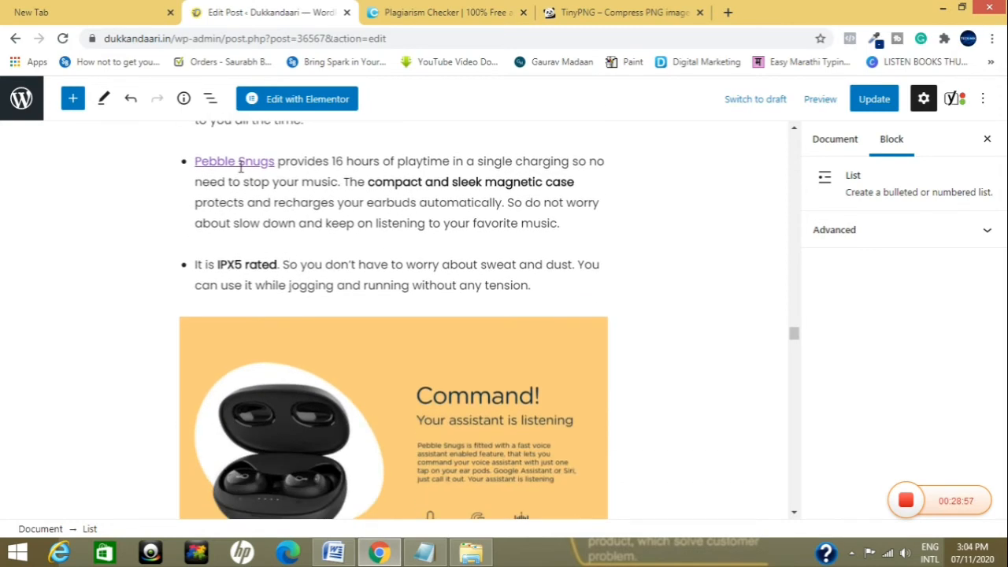
scroll(317, 215, "up", 8)
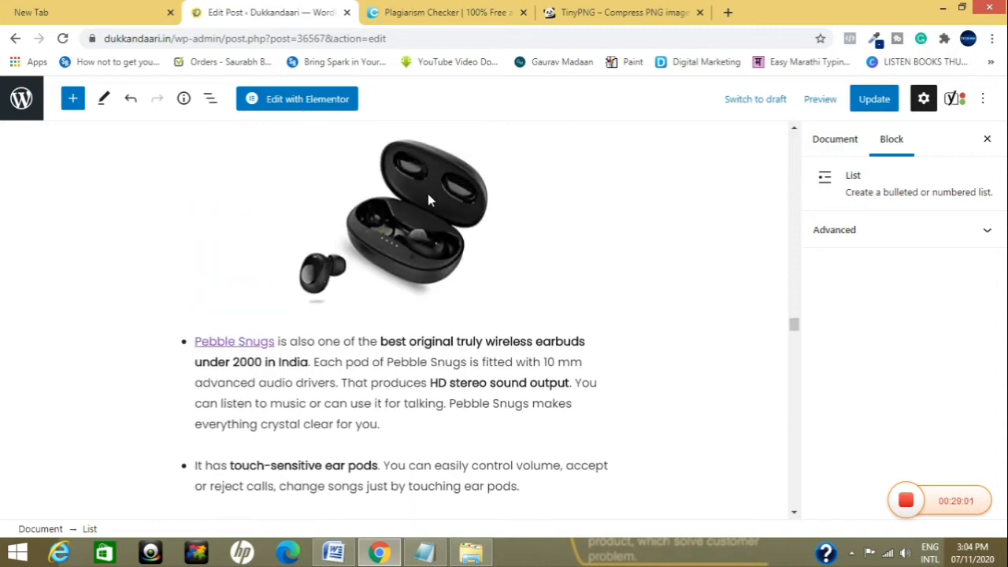
scroll(427, 194, "down", 9)
scroll(427, 193, "down", 8)
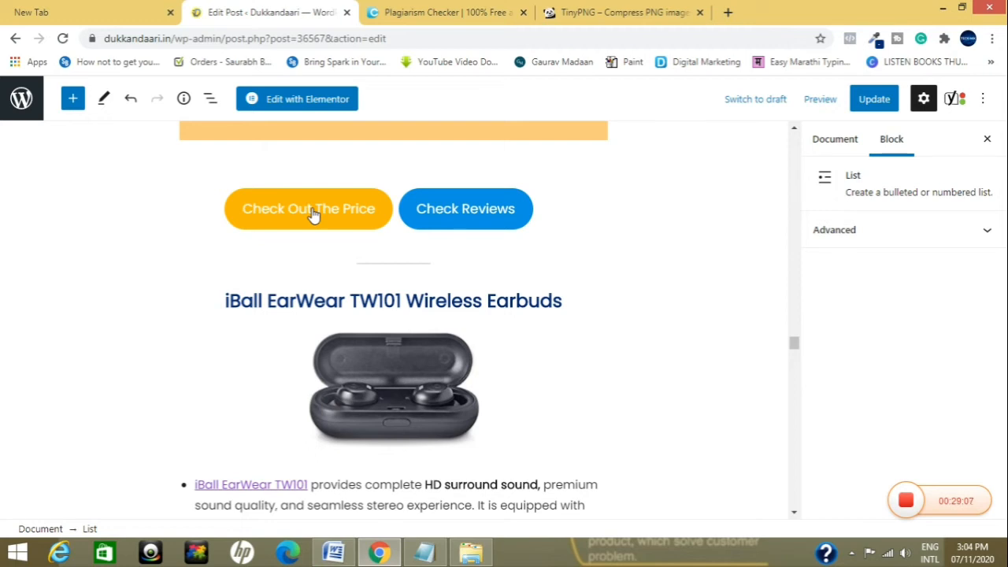
Step: Review the post from the iBall EarWear TW101 section through iGear Twinbod 2.0 and the earbud search widget to the earbud care tips
scroll(634, 254, "down", 2)
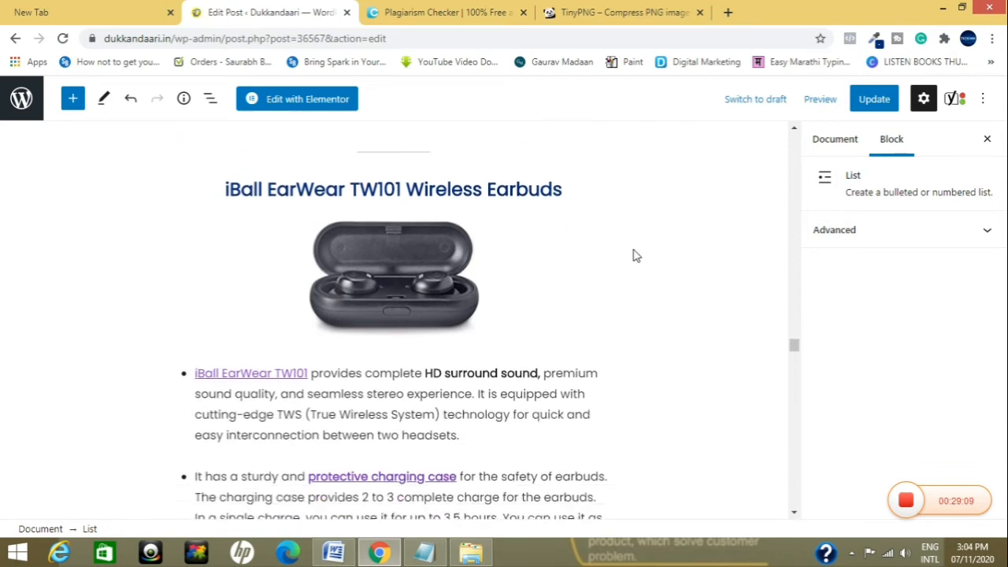
scroll(541, 266, "down", 15)
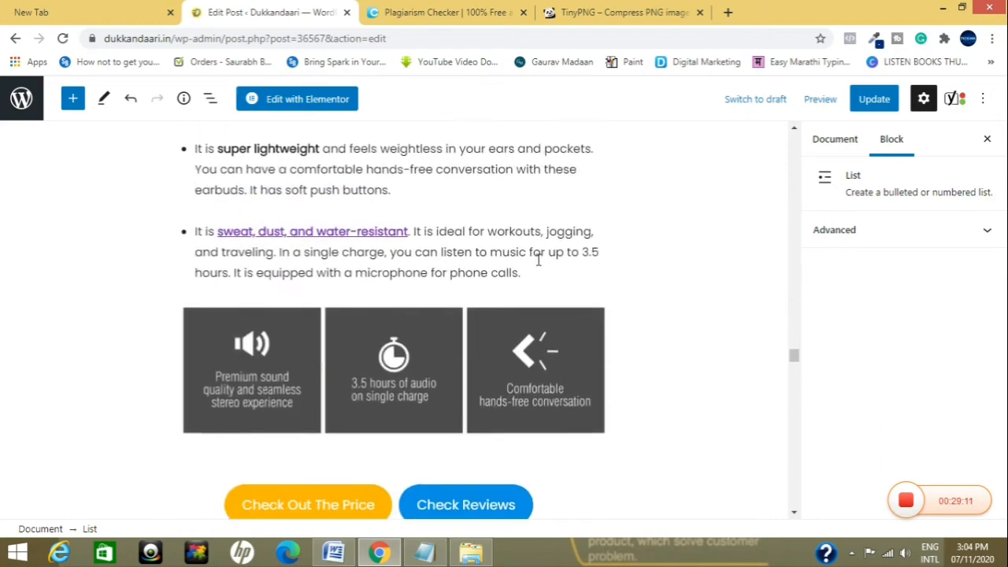
scroll(540, 267, "down", 14)
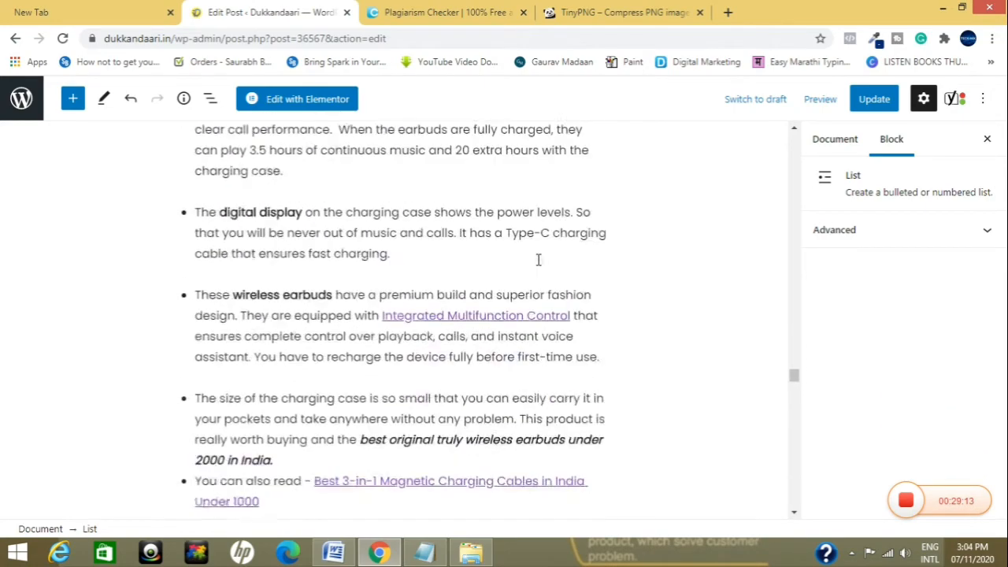
scroll(536, 260, "down", 9)
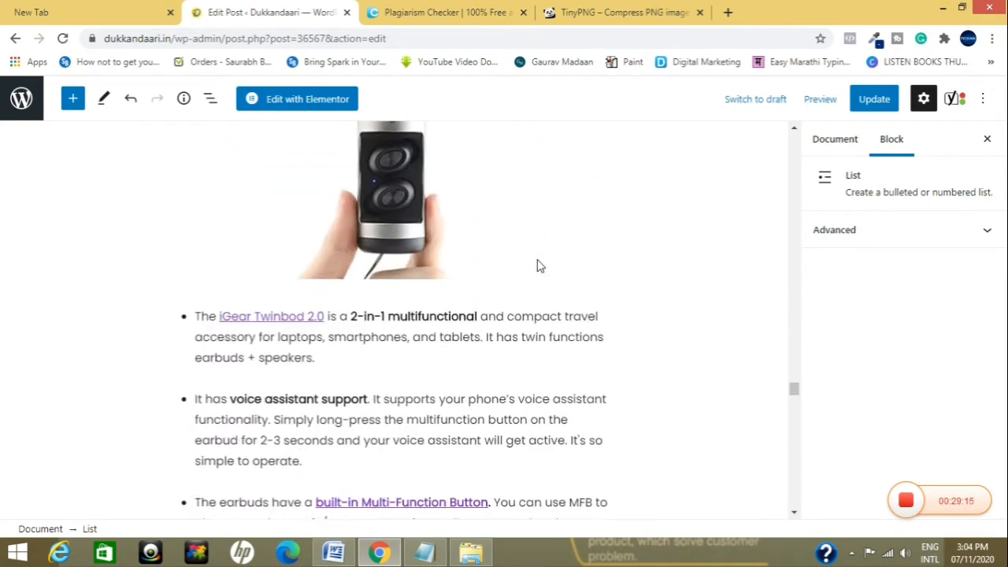
scroll(539, 260, "down", 3)
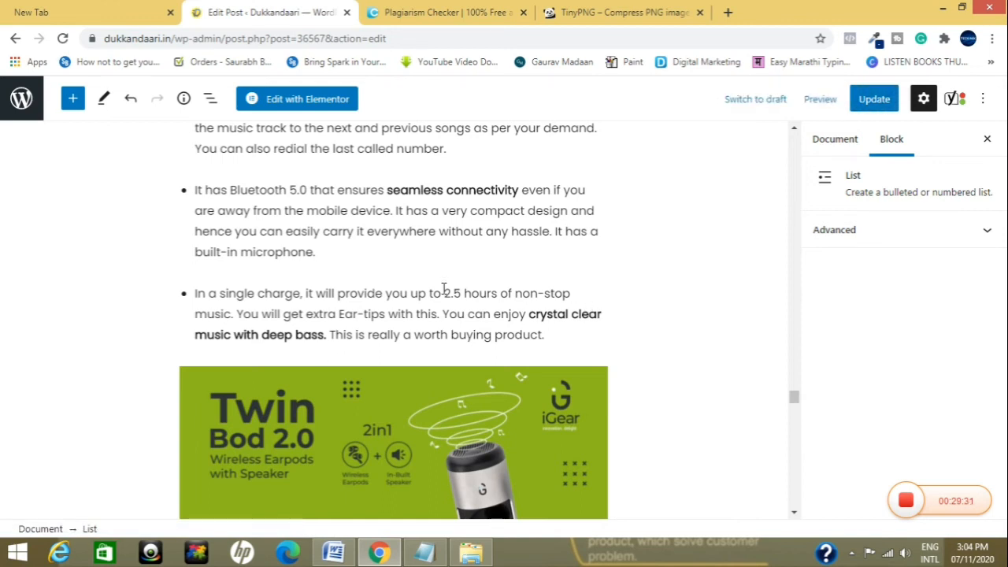
scroll(443, 289, "down", 2)
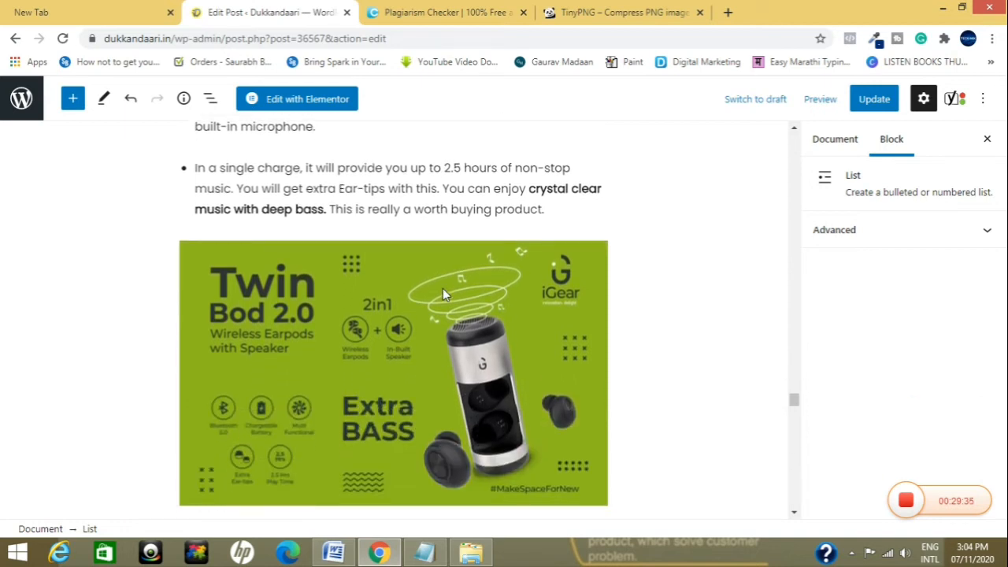
scroll(657, 252, "down", 4)
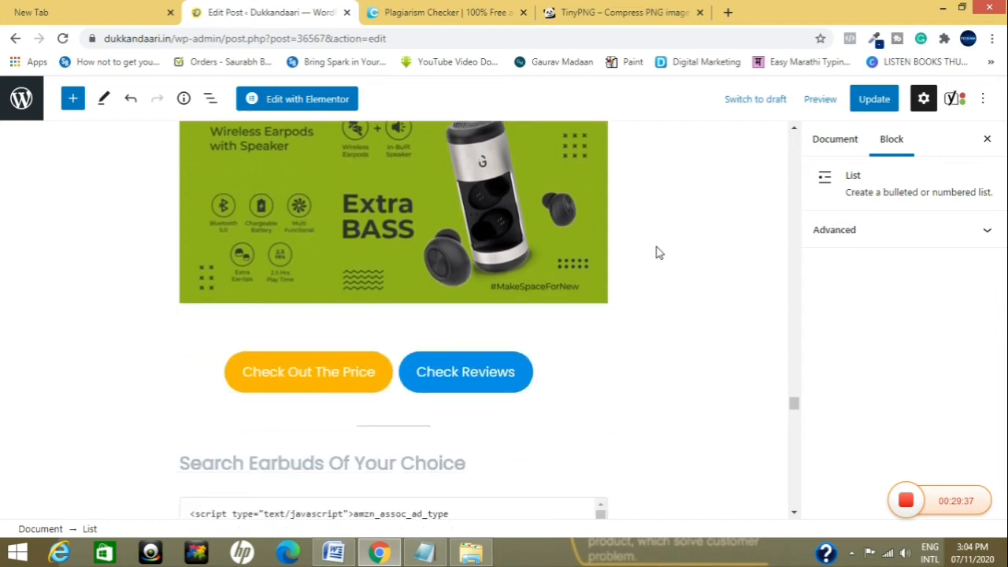
scroll(656, 252, "down", 9)
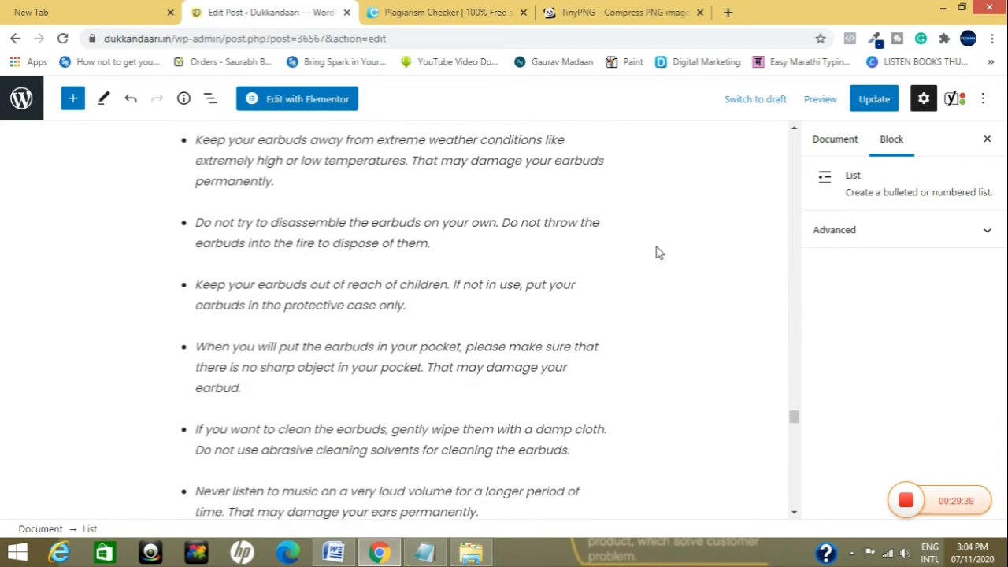
scroll(657, 252, "down", 2)
scroll(657, 251, "up", 5)
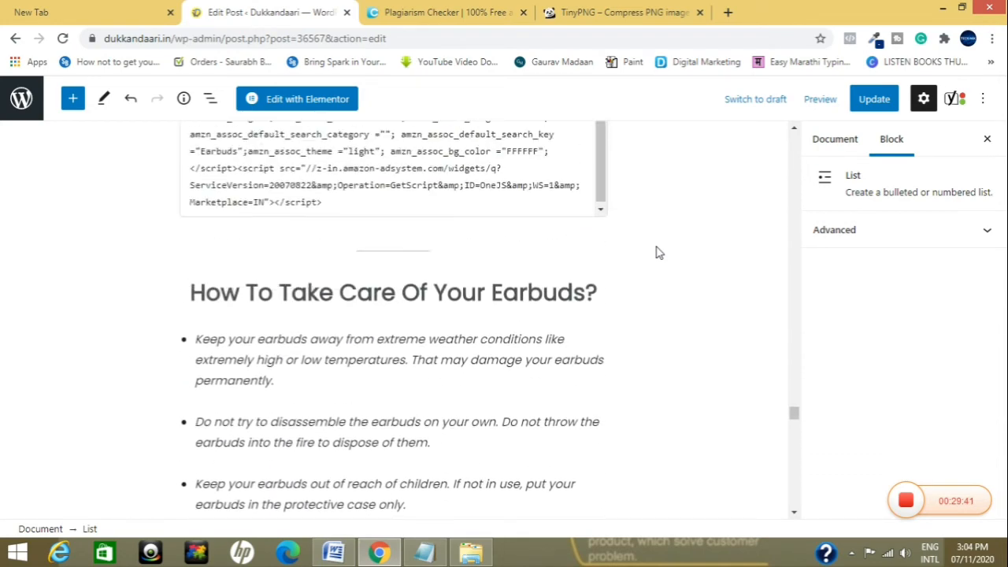
Step: Review the post's closing sections: earbud care tips, how to use wireless earbuds, the conclusion and the link to more earbud brands
scroll(598, 311, "down", 1)
scroll(598, 310, "down", 8)
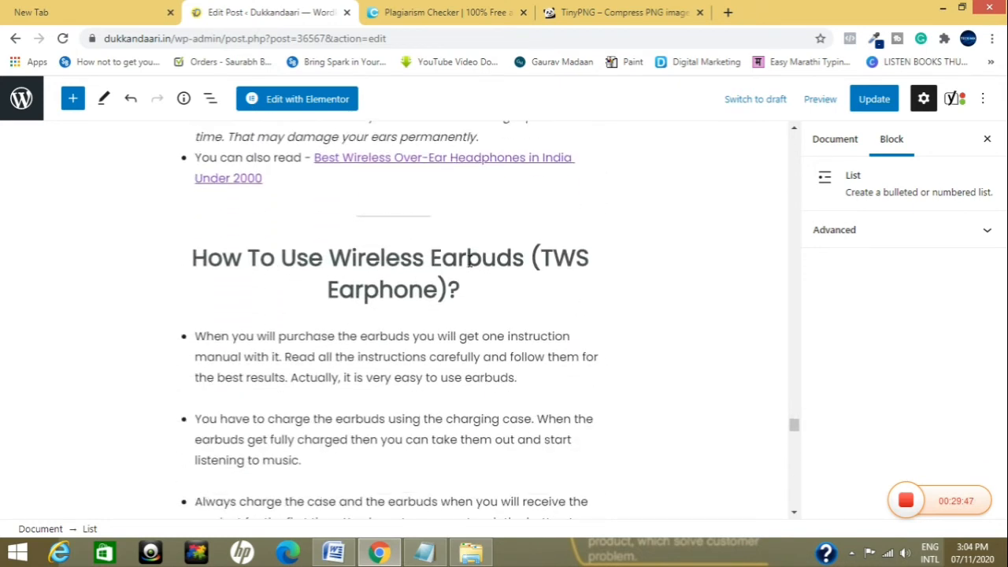
scroll(598, 285, "down", 7)
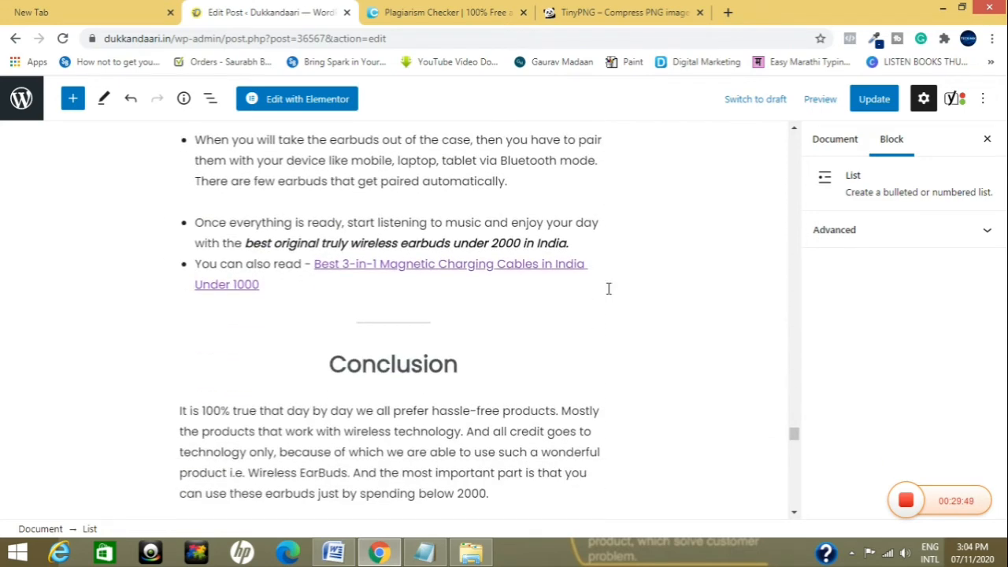
scroll(453, 396, "down", 5)
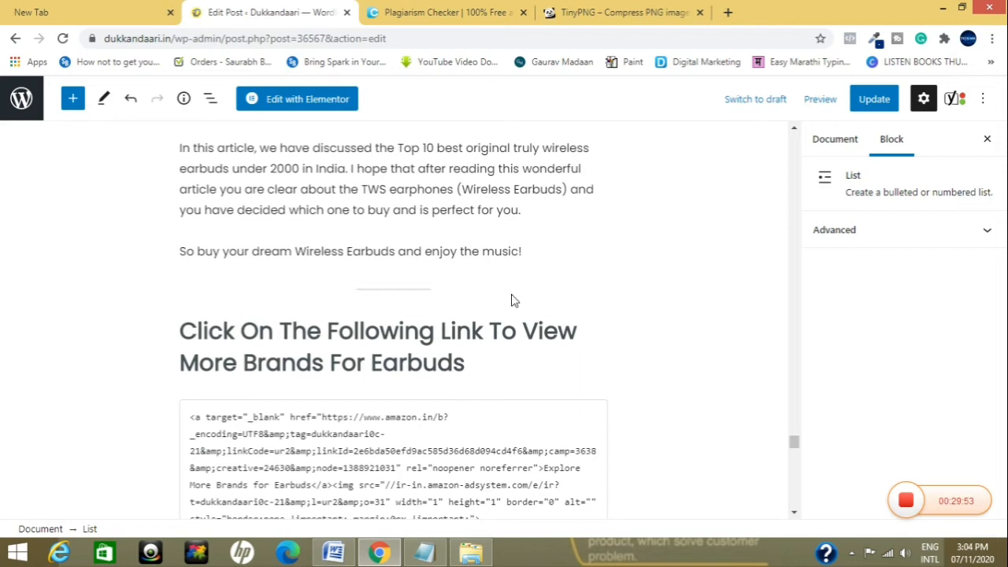
scroll(473, 248, "down", 2)
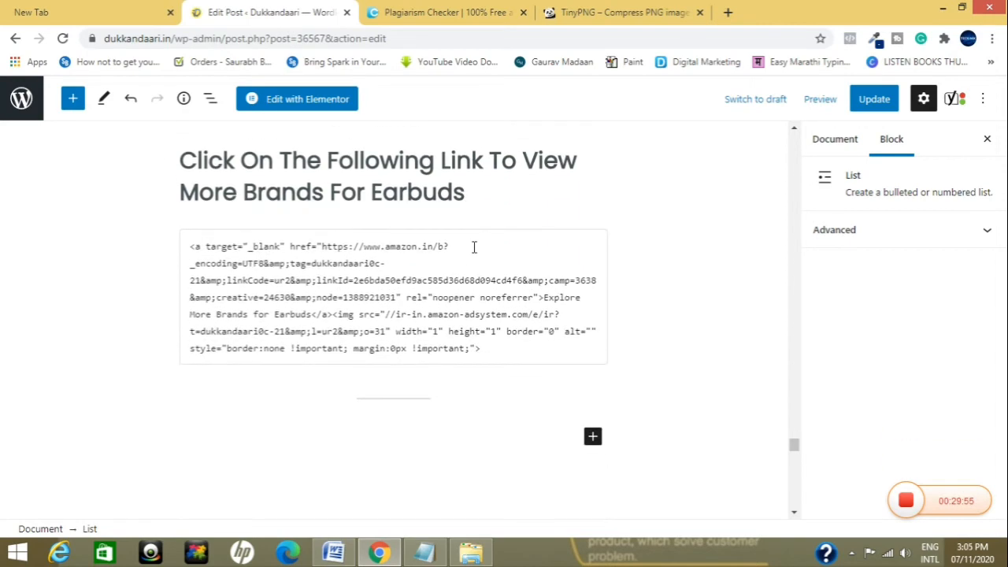
scroll(636, 258, "up", 7)
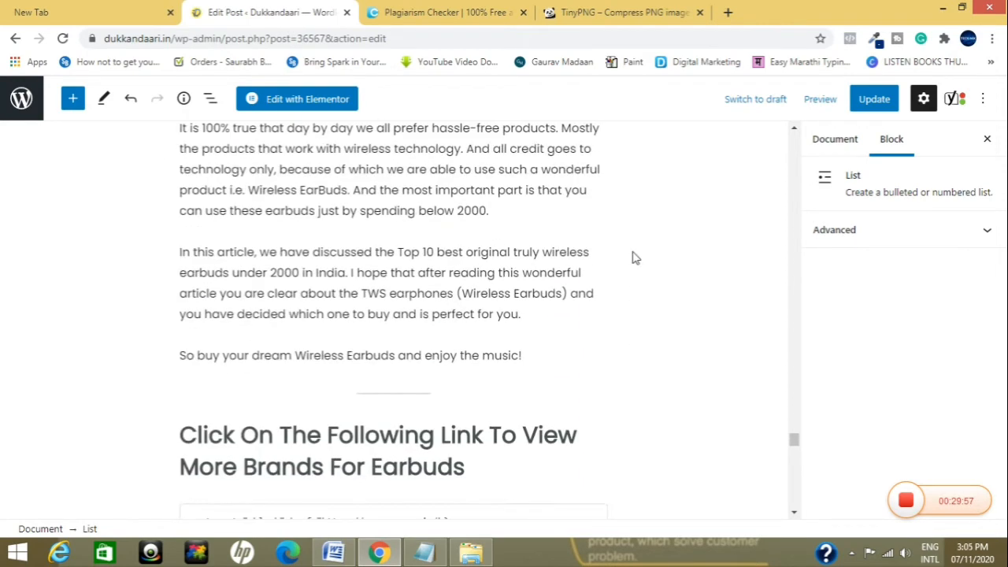
scroll(637, 258, "up", 8)
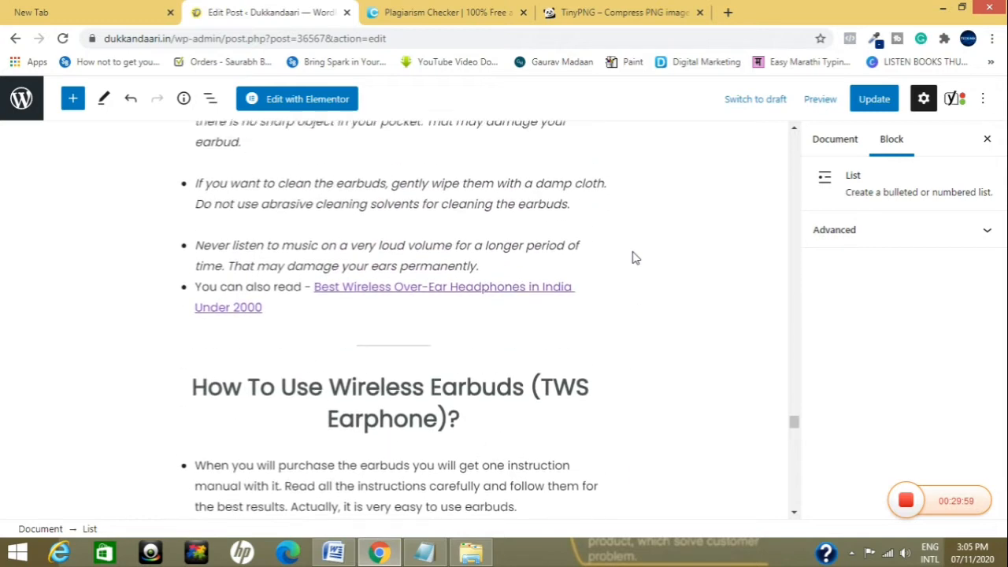
scroll(634, 258, "up", 7)
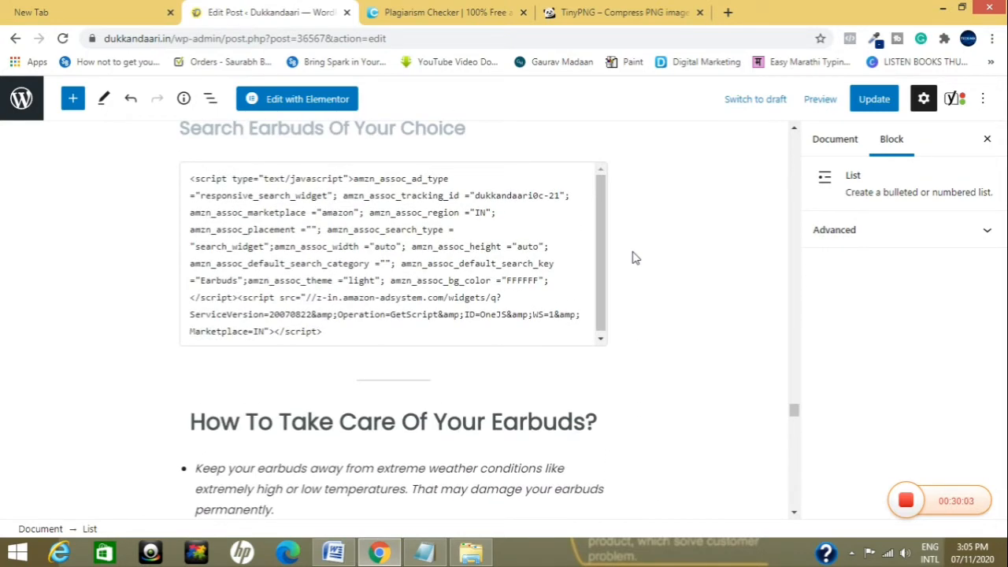
scroll(635, 257, "up", 7)
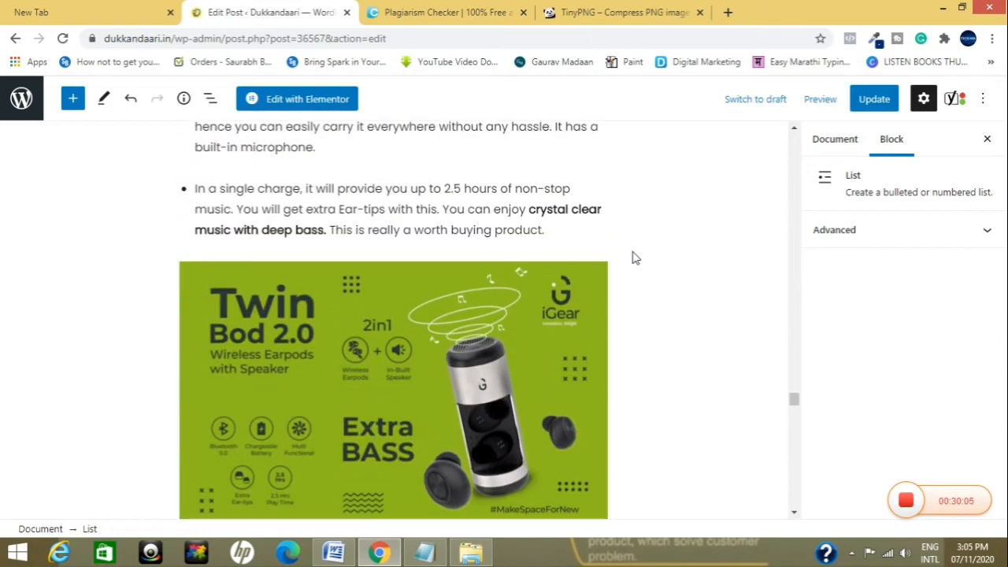
scroll(634, 257, "down", 15)
scroll(635, 257, "down", 8)
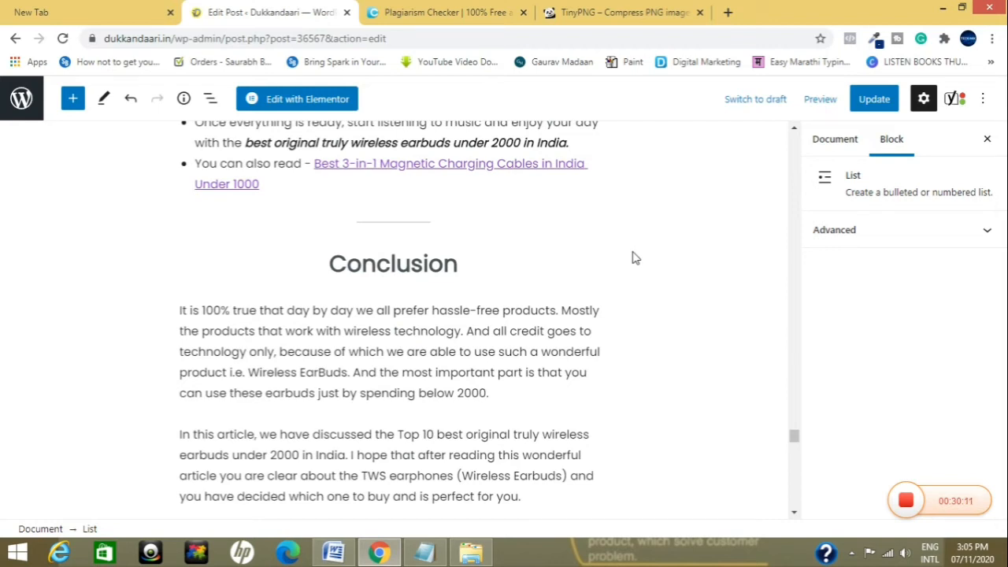
Step: Examine the post type options, then the Yoast SEO focus keyphrase and the mobile Google preview below the post
scroll(634, 257, "down", 10)
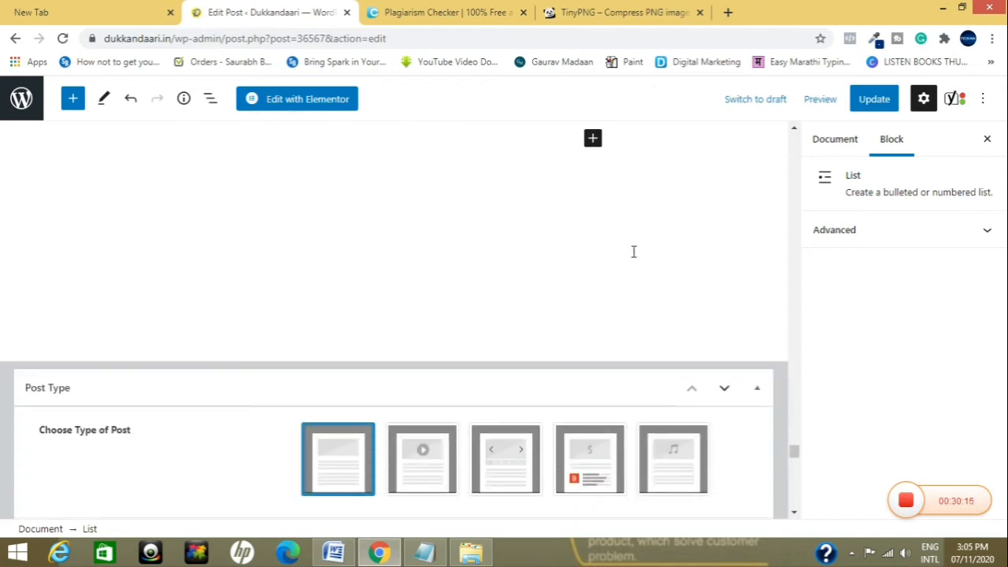
scroll(633, 251, "down", 3)
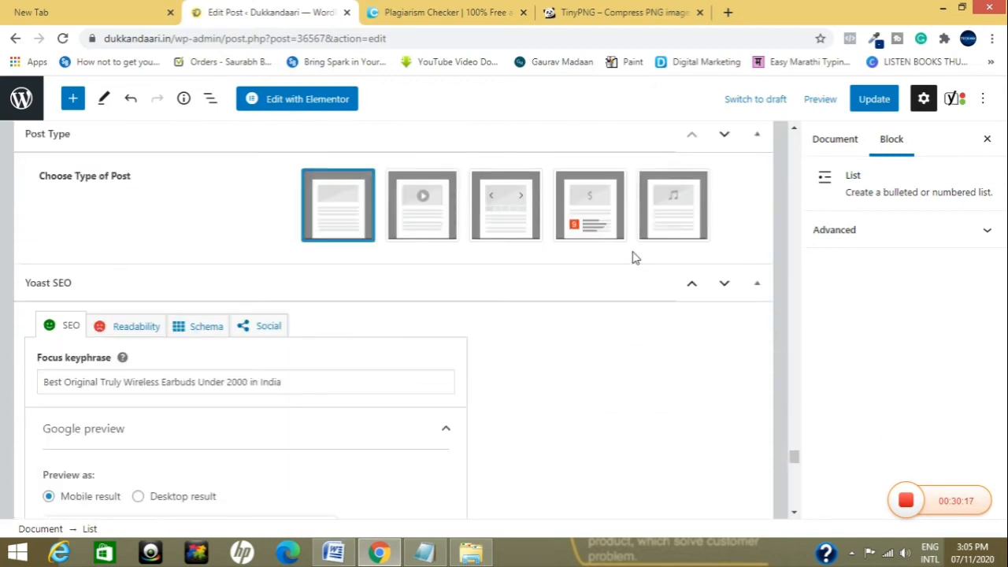
scroll(634, 258, "down", 2)
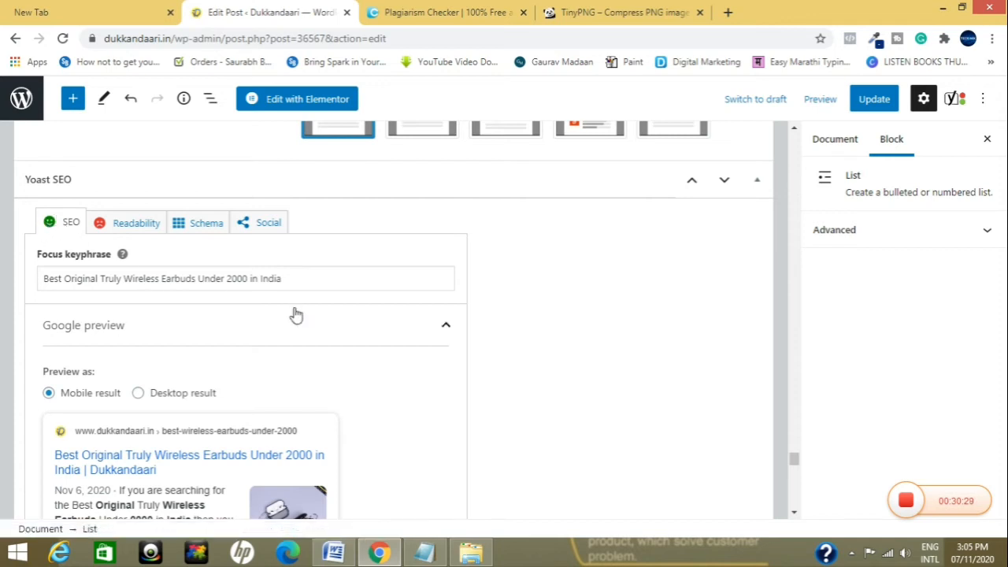
scroll(295, 315, "down", 3)
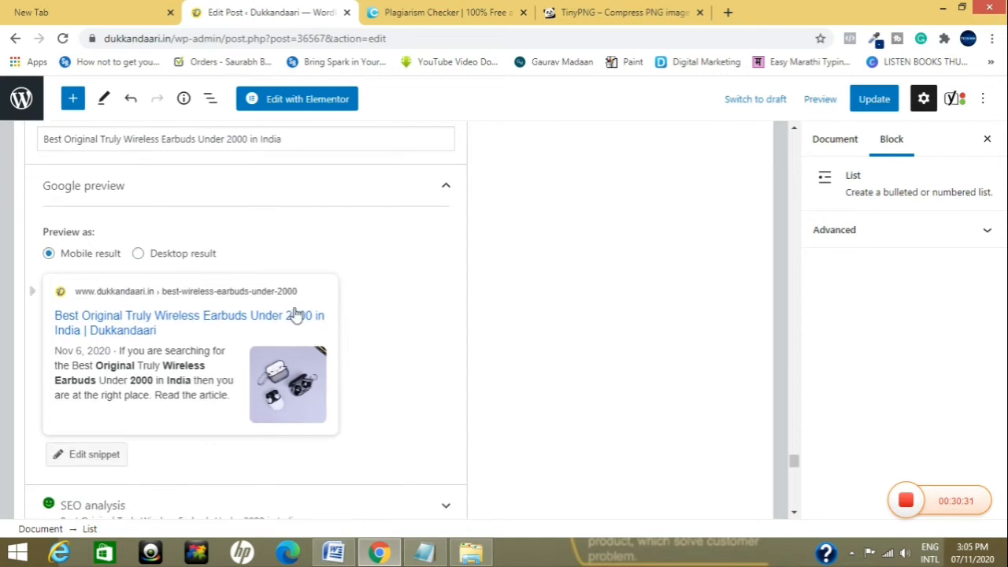
scroll(333, 211, "up", 1)
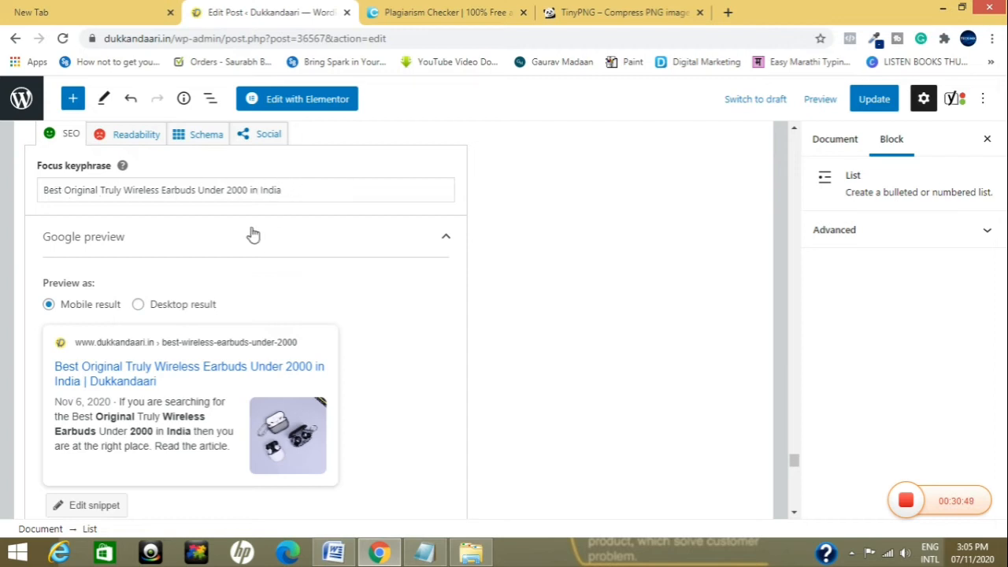
scroll(247, 239, "down", 1)
scroll(247, 236, "up", 1)
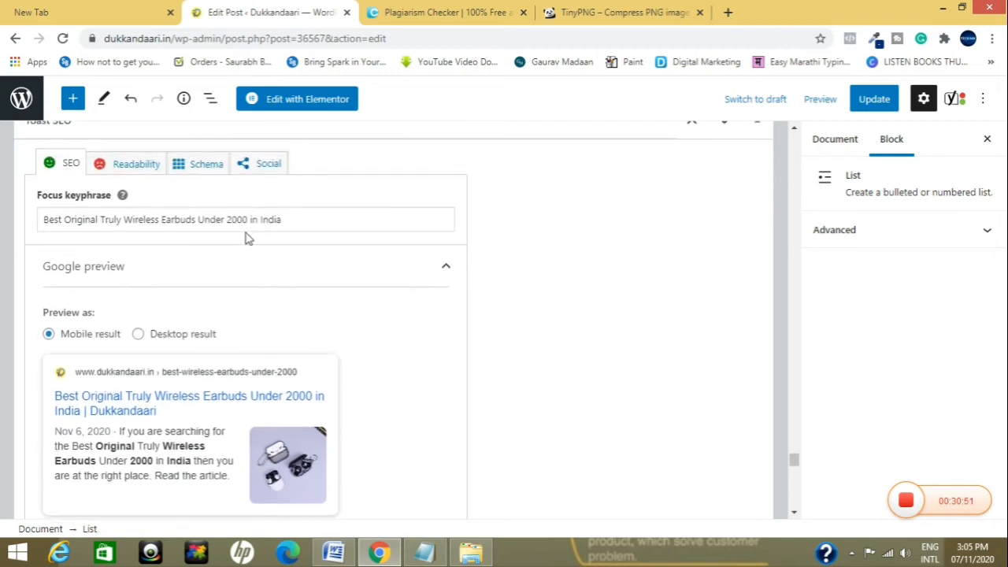
scroll(244, 239, "down", 3)
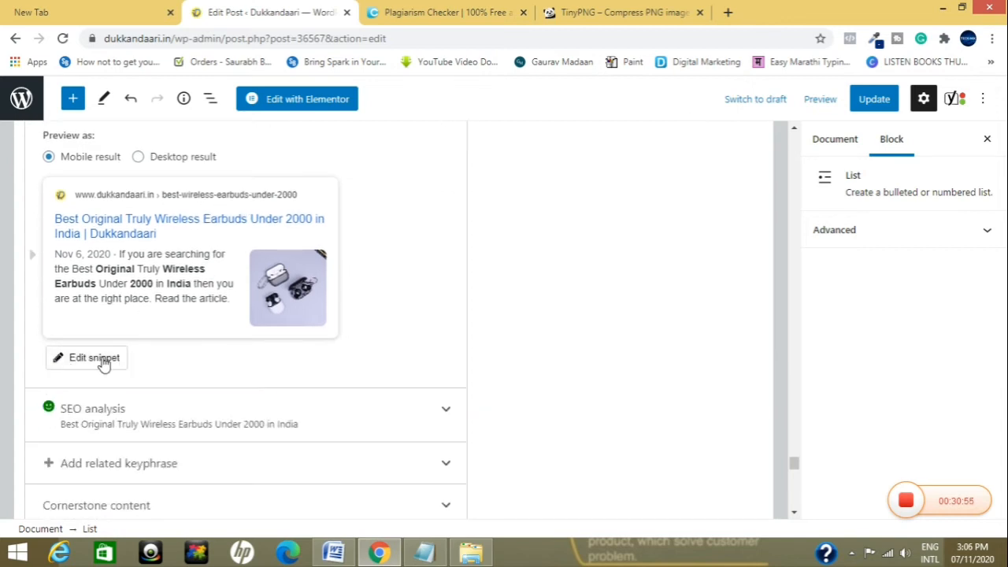
Step: Open the Yoast snippet for editing and examine its SEO title, slug and meta description
left_click(102, 361)
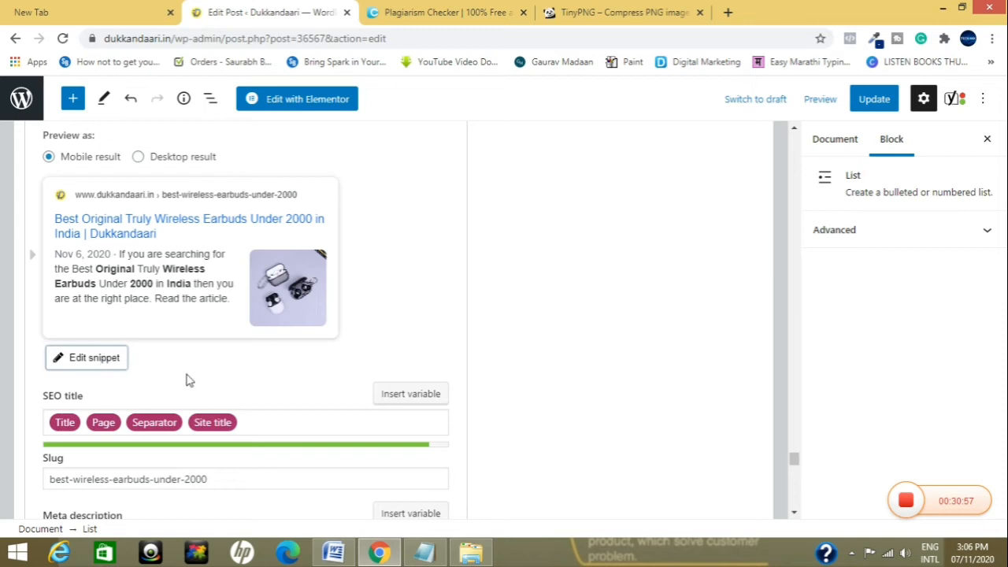
scroll(194, 378, "down", 1)
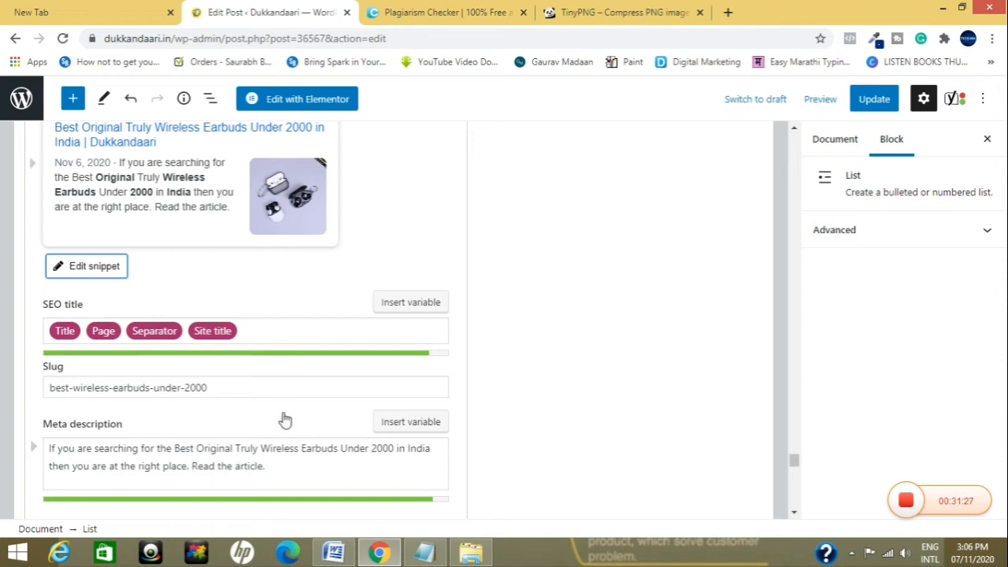
scroll(297, 364, "down", 3)
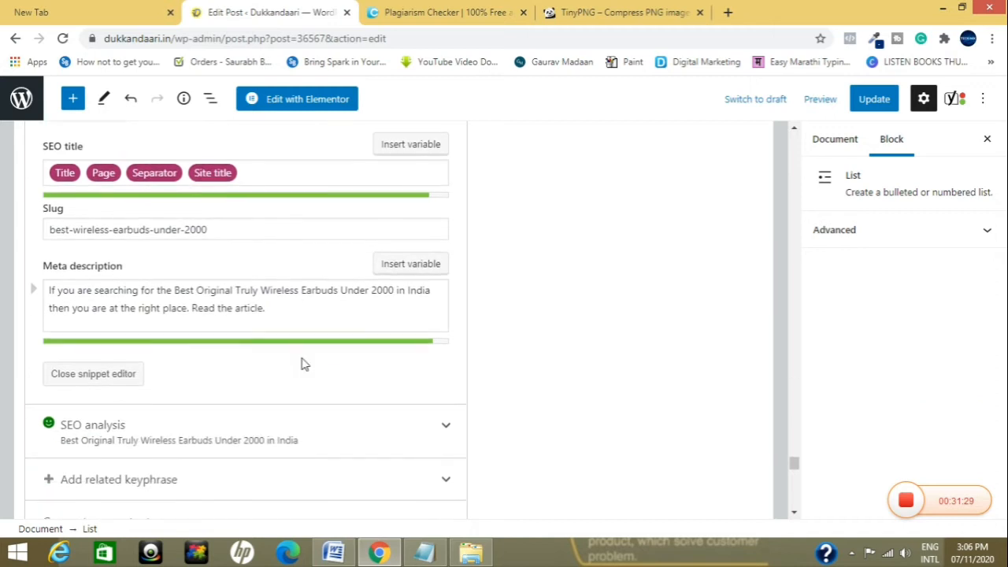
scroll(301, 364, "down", 1)
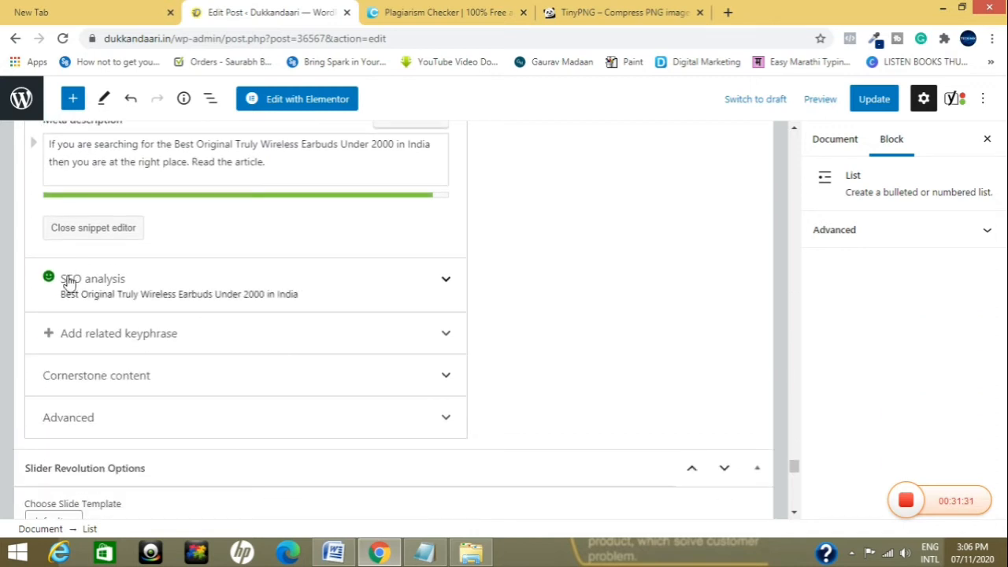
Step: Expand the Yoast SEO analysis for the focus keyphrase and review its problems, improvements and good results
left_click(446, 283)
scroll(315, 356, "down", 2)
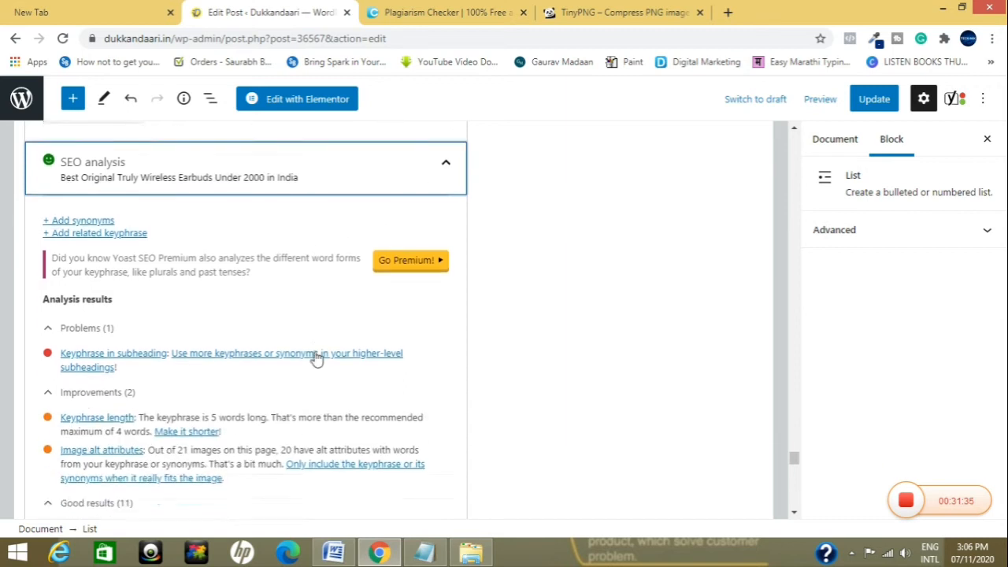
scroll(316, 357, "down", 1)
scroll(232, 356, "down", 3)
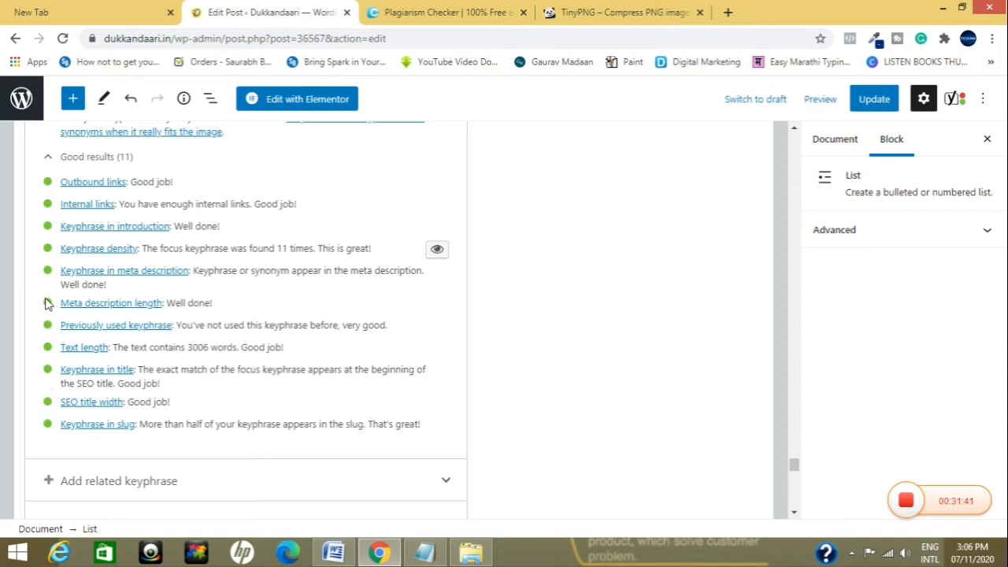
scroll(45, 304, "up", 3)
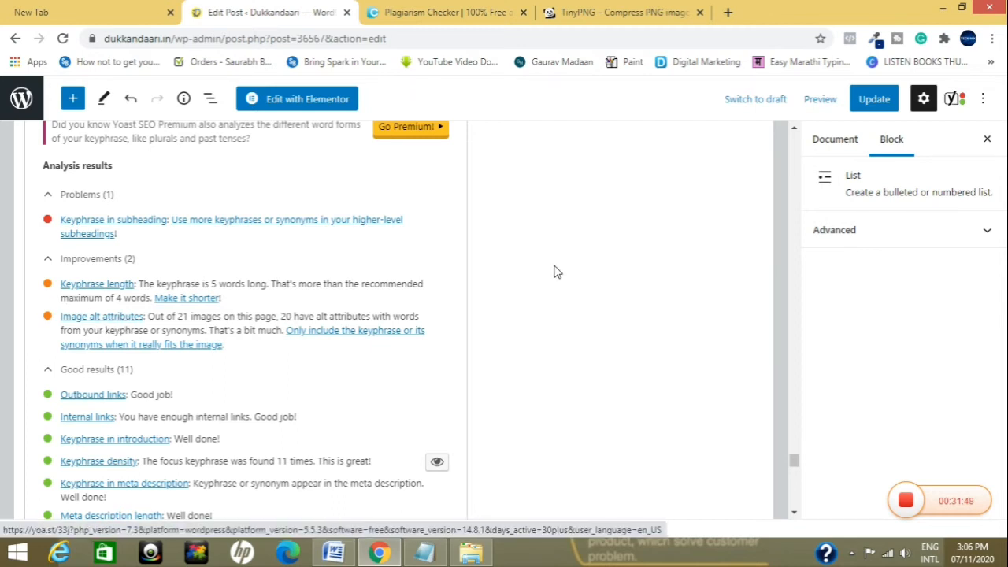
scroll(555, 272, "up", 1)
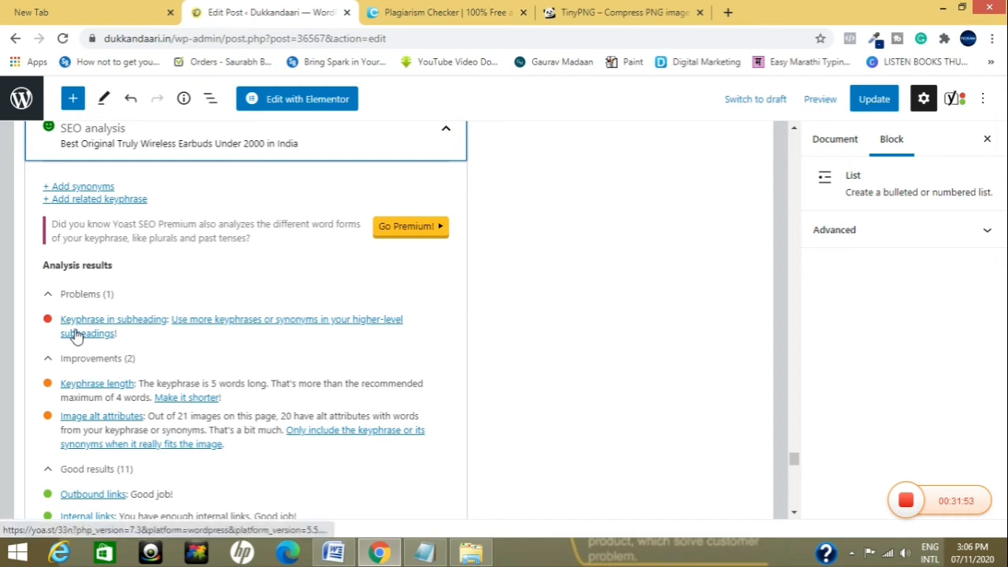
scroll(98, 342, "up", 2)
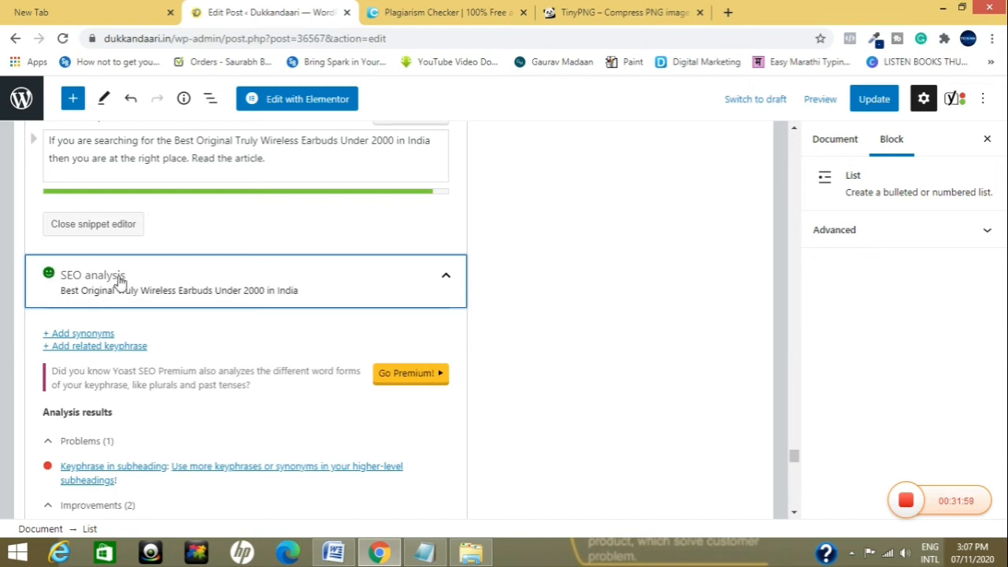
Step: Recheck the post's end from the conclusion back to the earbud search widget, including the internal "You can also read" links
scroll(567, 265, "up", 2)
scroll(565, 266, "up", 10)
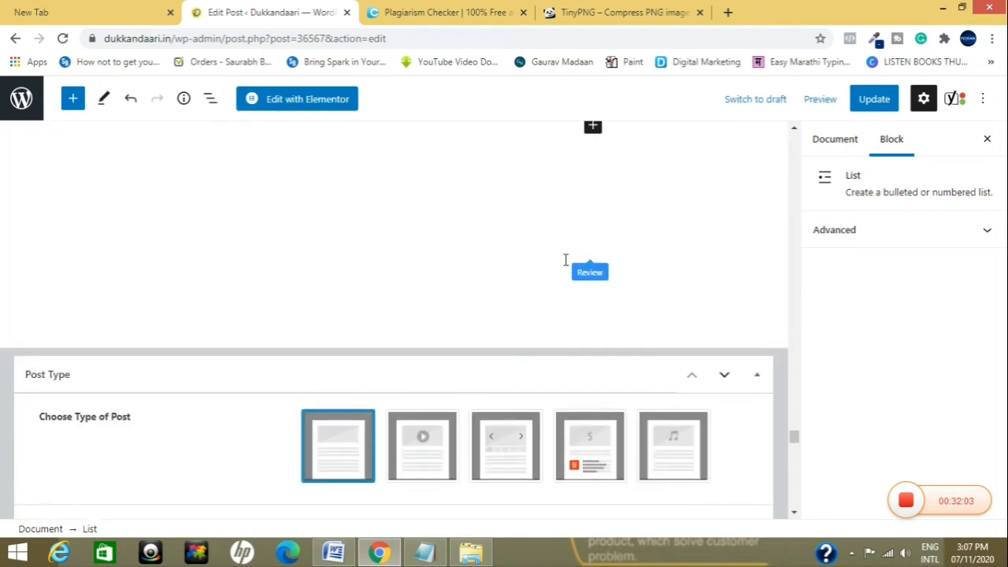
scroll(565, 259, "up", 8)
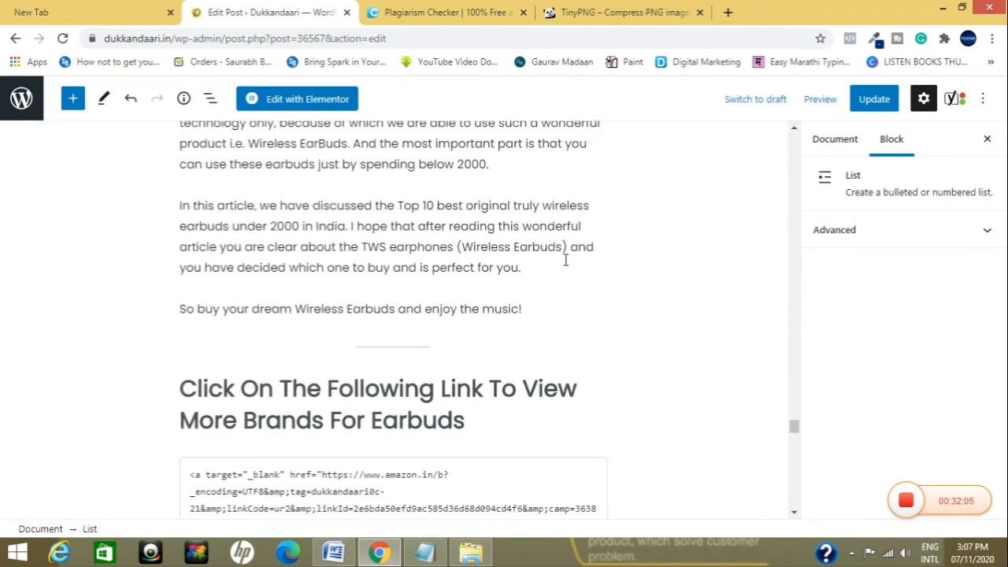
scroll(566, 260, "up", 5)
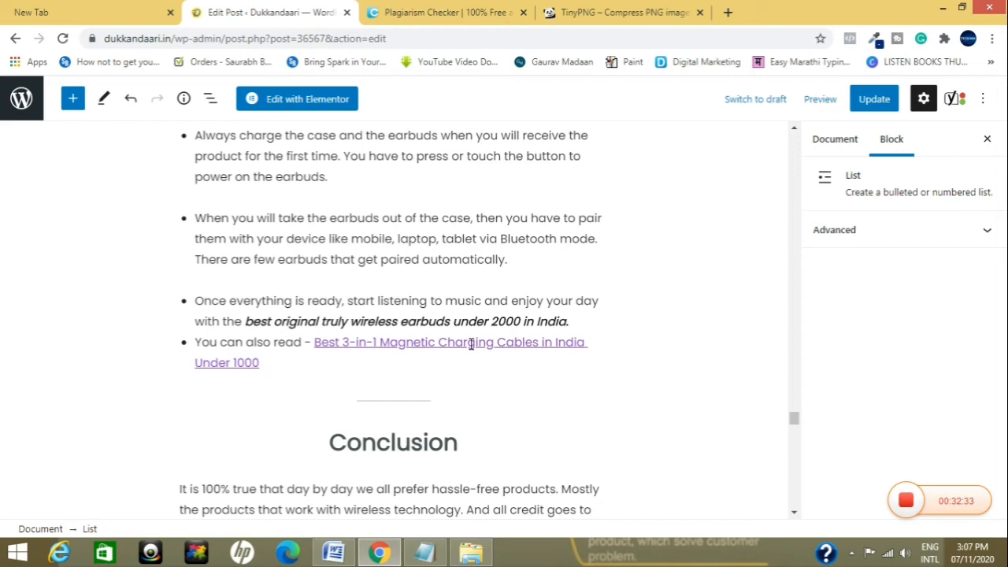
scroll(471, 344, "up", 8)
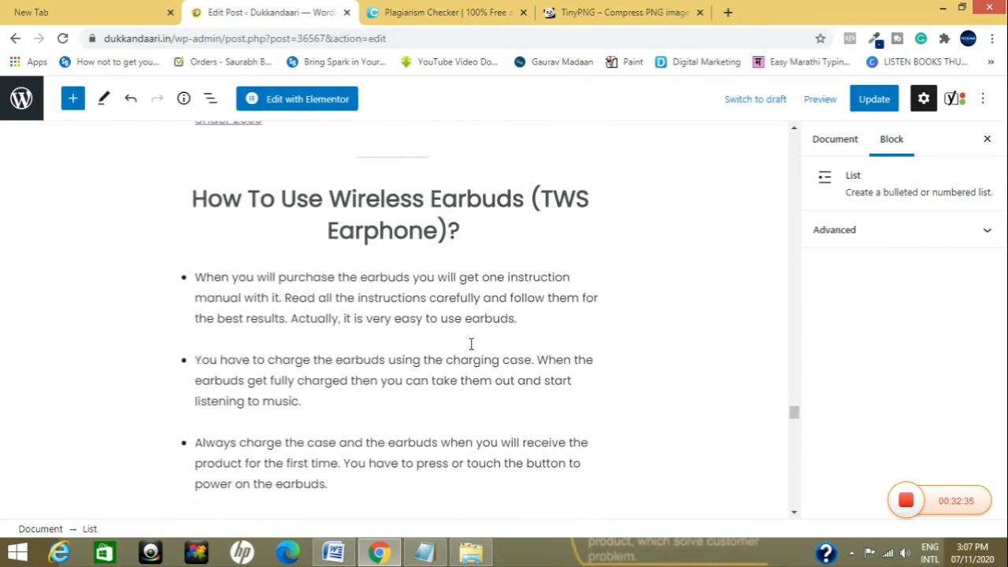
scroll(471, 344, "up", 3)
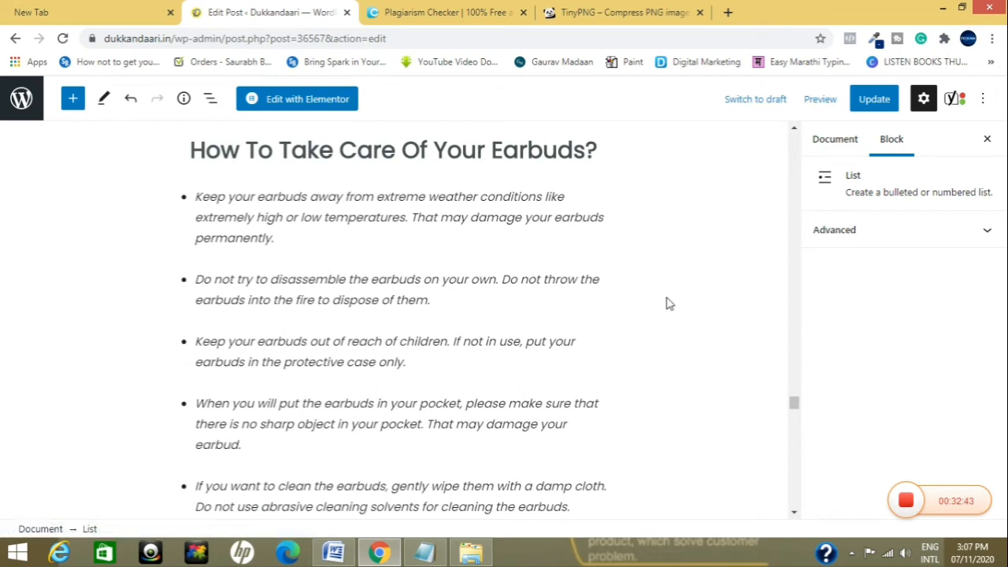
scroll(669, 302, "down", 4)
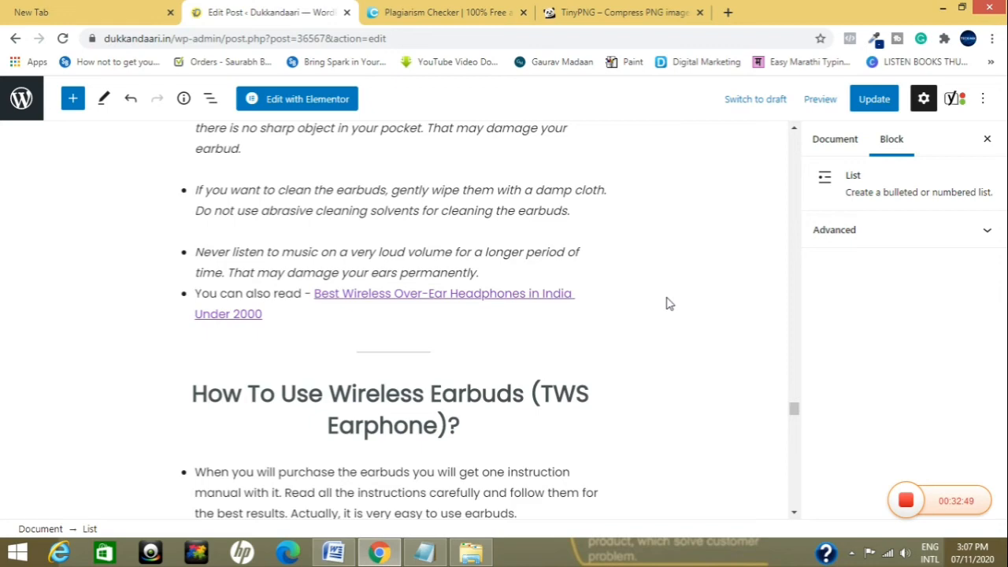
scroll(668, 302, "up", 3)
scroll(669, 304, "up", 3)
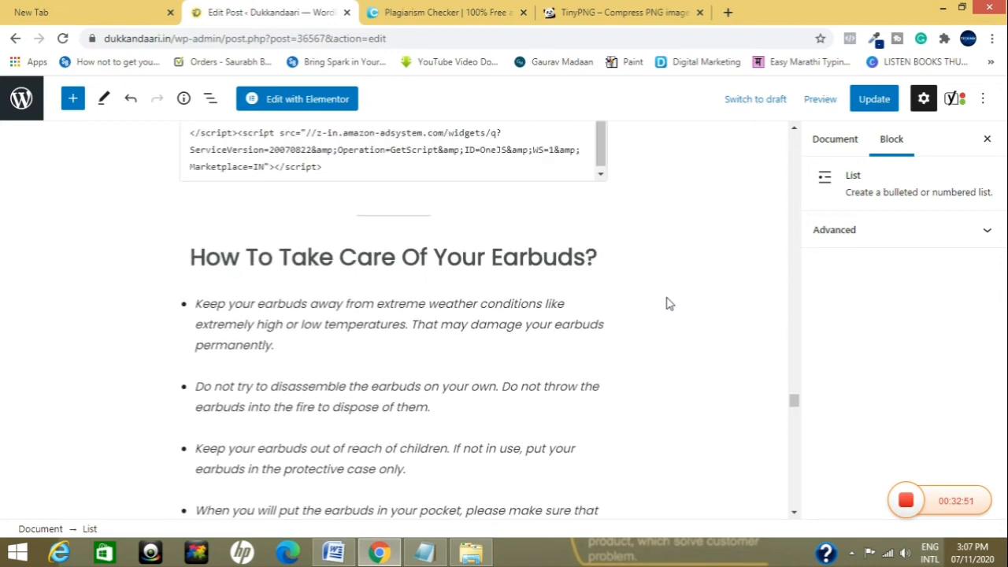
scroll(668, 304, "up", 3)
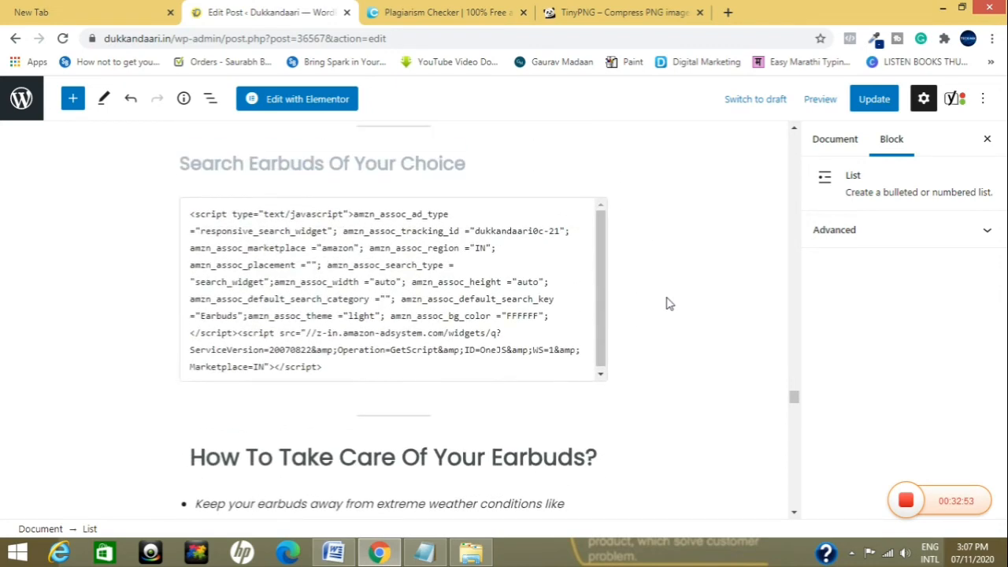
scroll(668, 304, "down", 6)
scroll(668, 304, "down", 12)
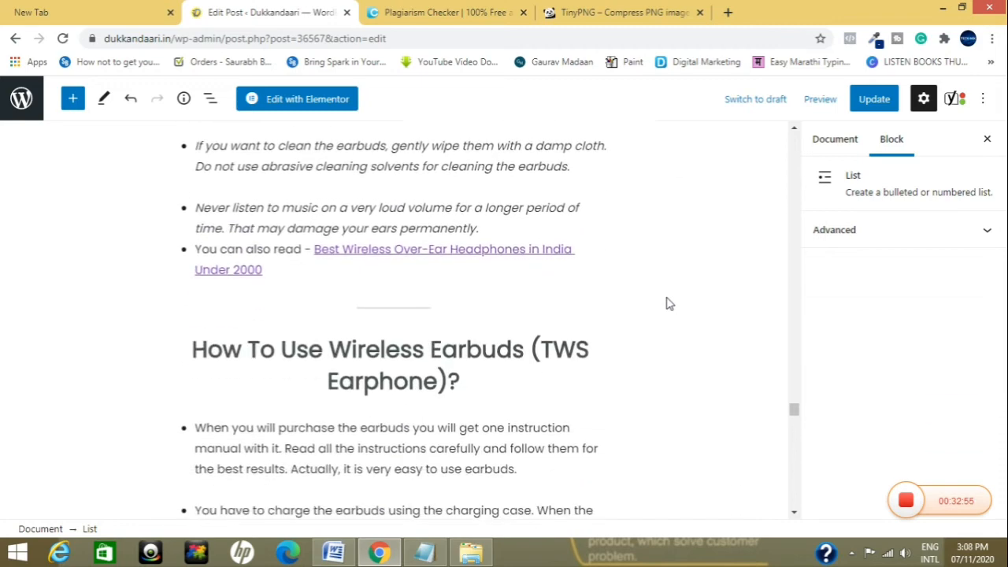
scroll(668, 304, "down", 5)
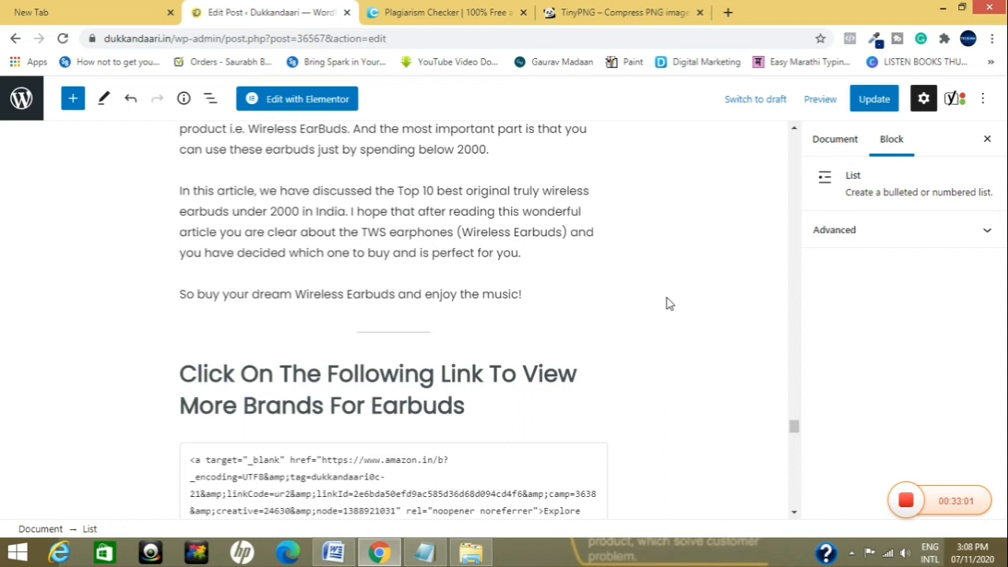
Step: Recheck the post's closing Amazon link code, then the Yoast focus keyphrase, Google preview, snippet fields and SEO analysis results
scroll(669, 304, "down", 4)
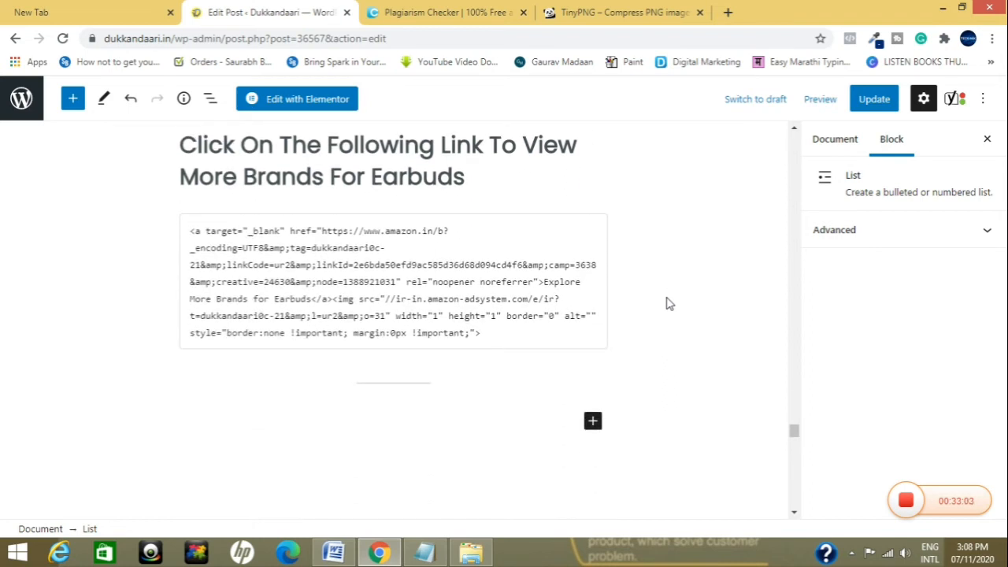
scroll(671, 296, "down", 3)
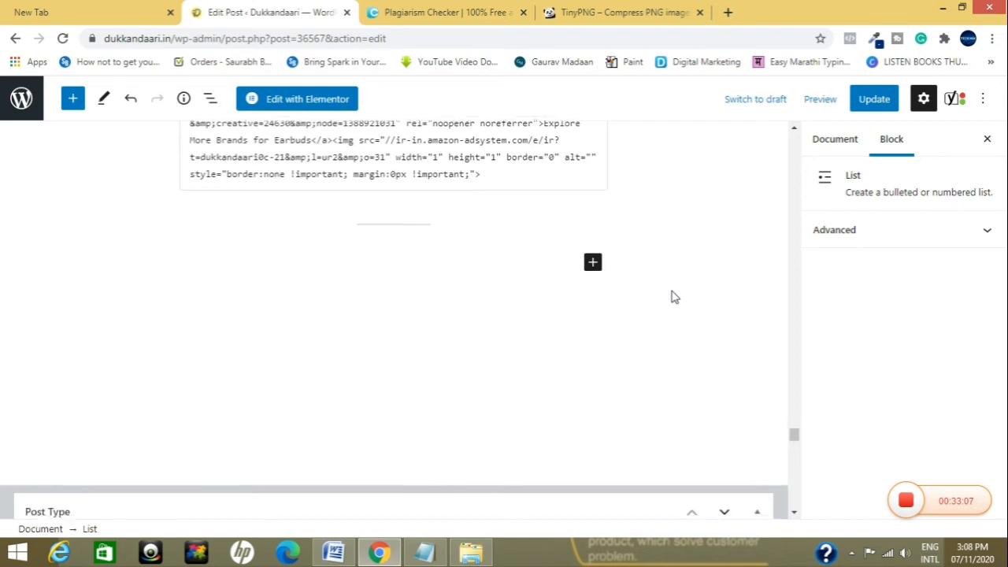
scroll(674, 296, "down", 3)
scroll(674, 296, "down", 3)
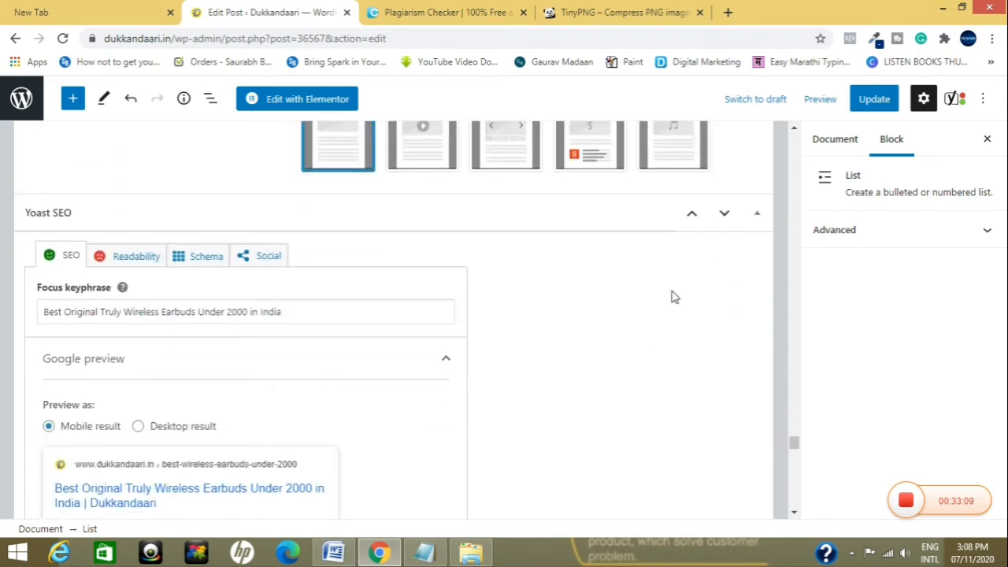
scroll(674, 297, "down", 3)
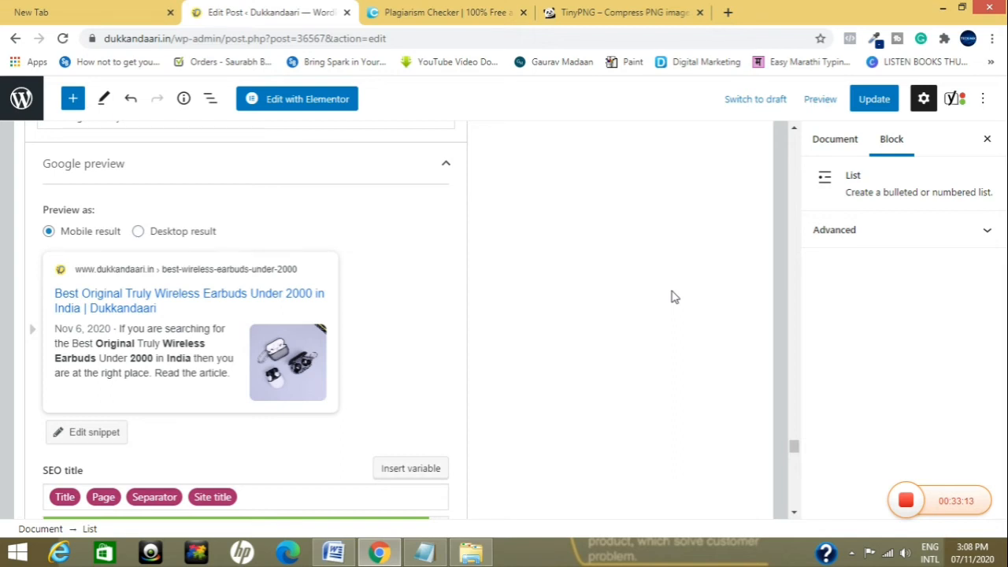
scroll(673, 296, "down", 2)
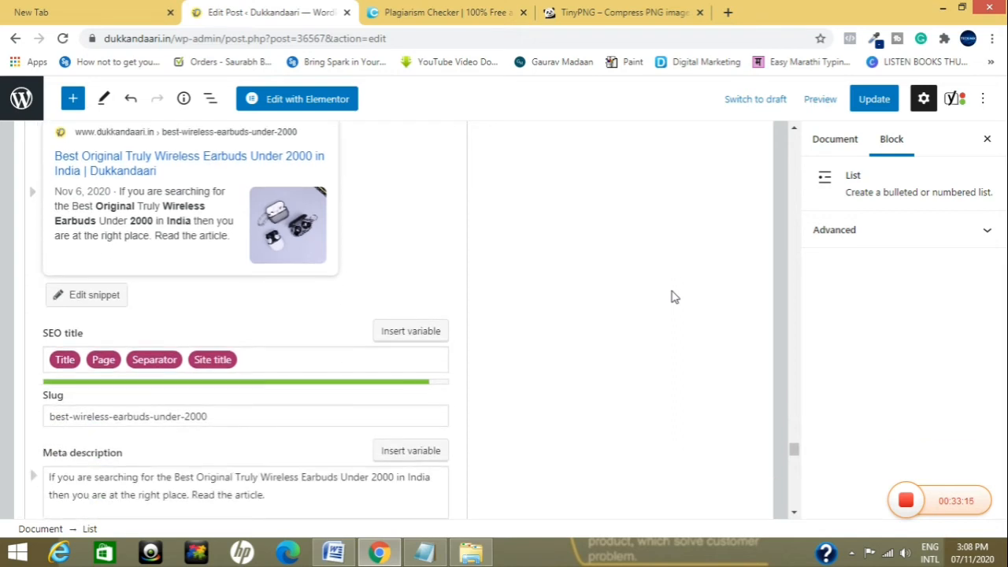
scroll(674, 296, "down", 2)
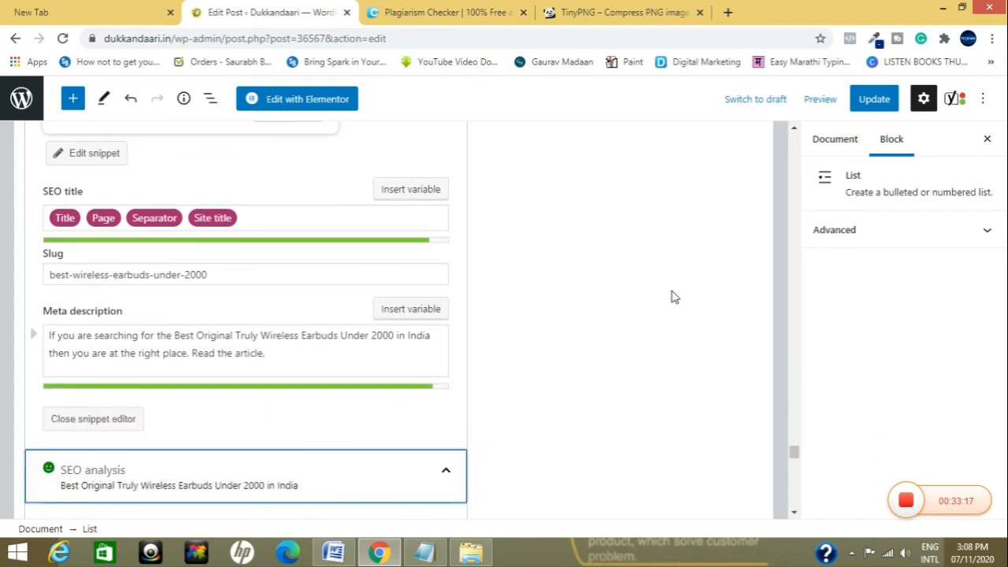
scroll(674, 297, "down", 5)
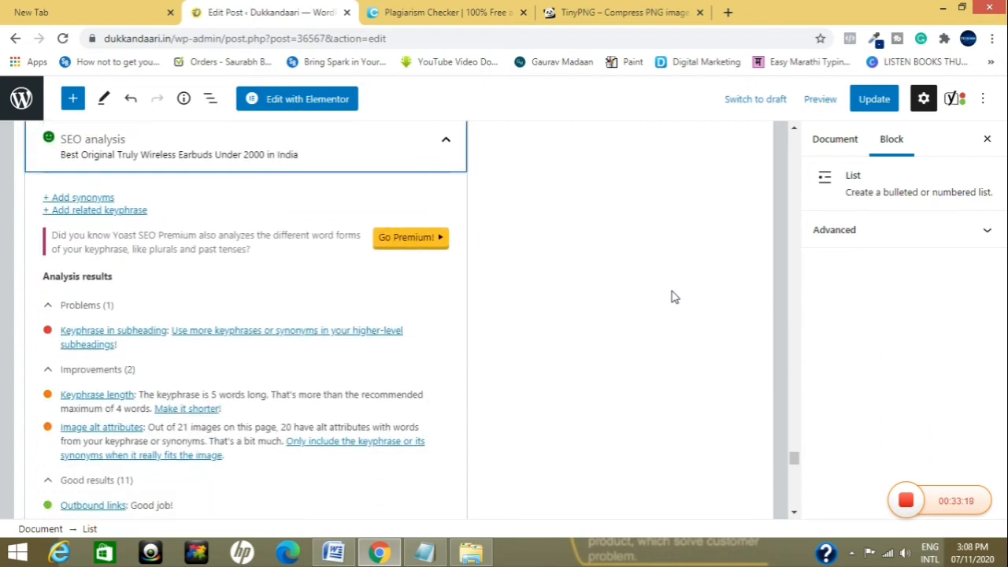
scroll(674, 297, "down", 2)
Step: Recheck the snippet's SEO title, slug and meta description, collapse the SEO analysis, and return to the focus keyphrase
scroll(673, 297, "up", 1)
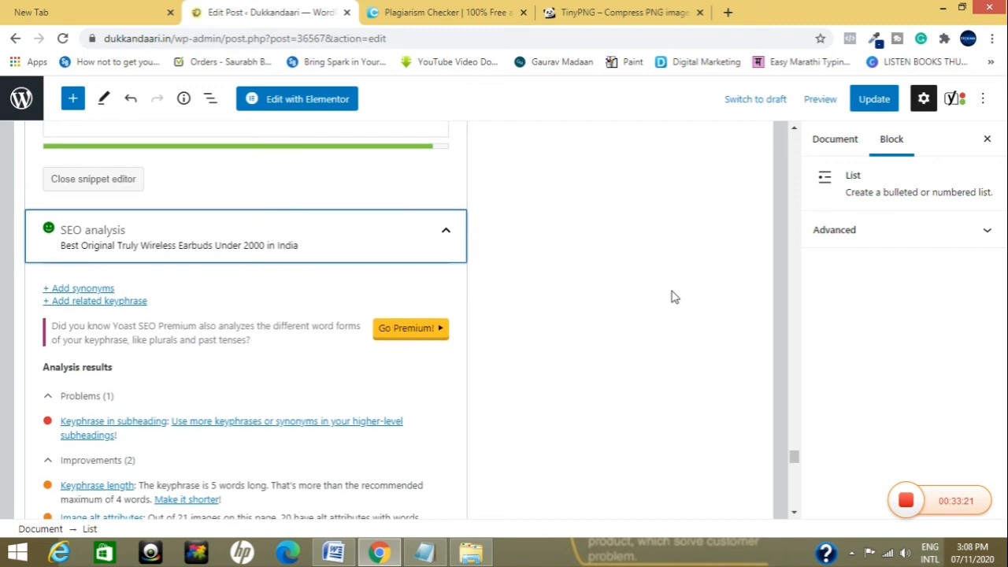
scroll(673, 297, "up", 3)
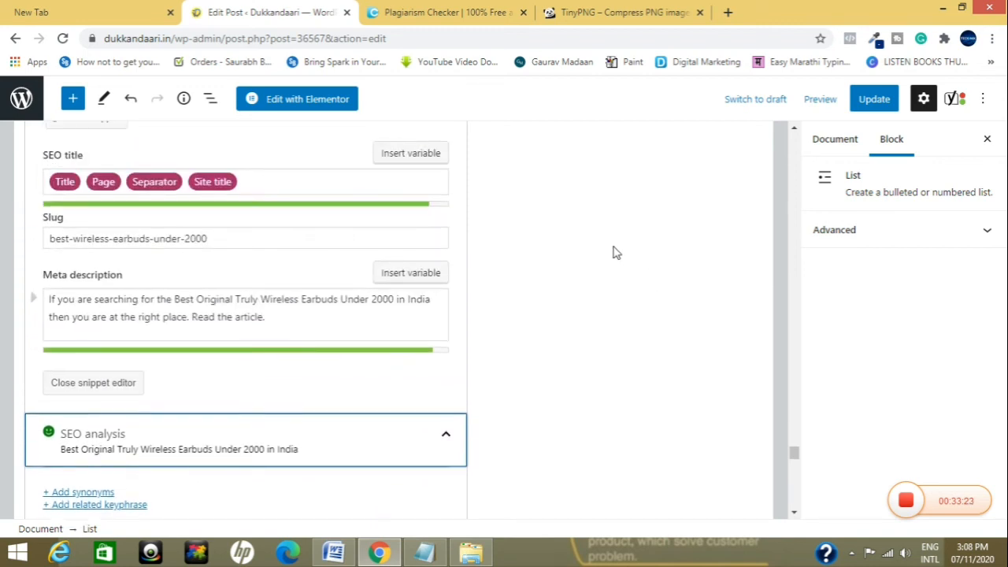
scroll(614, 252, "up", 2)
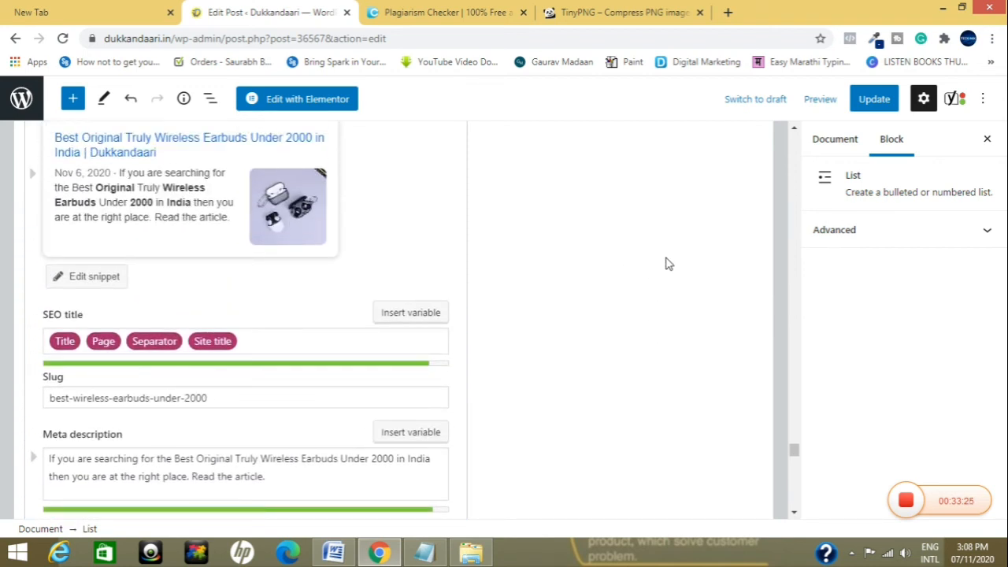
scroll(614, 288, "down", 3)
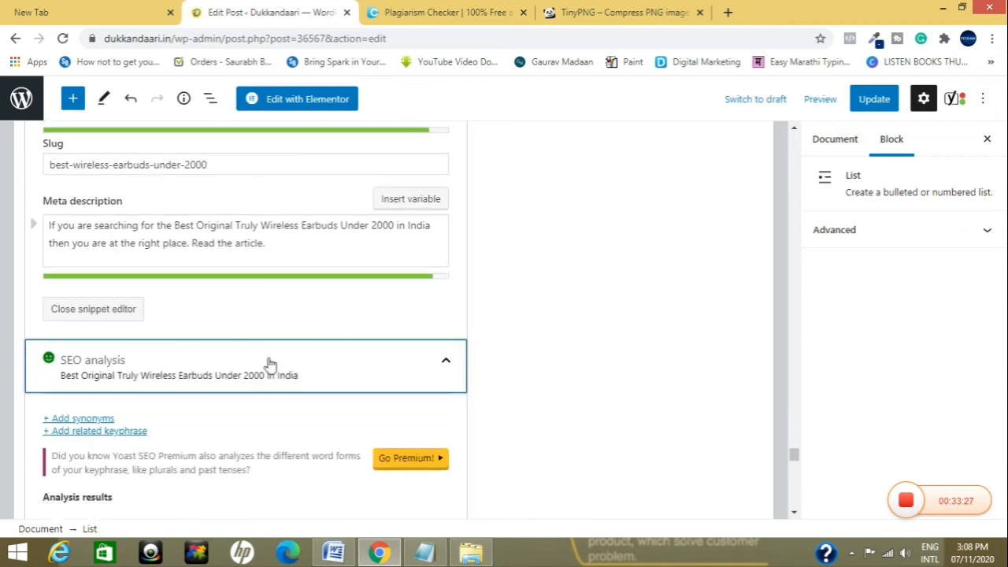
left_click(446, 368)
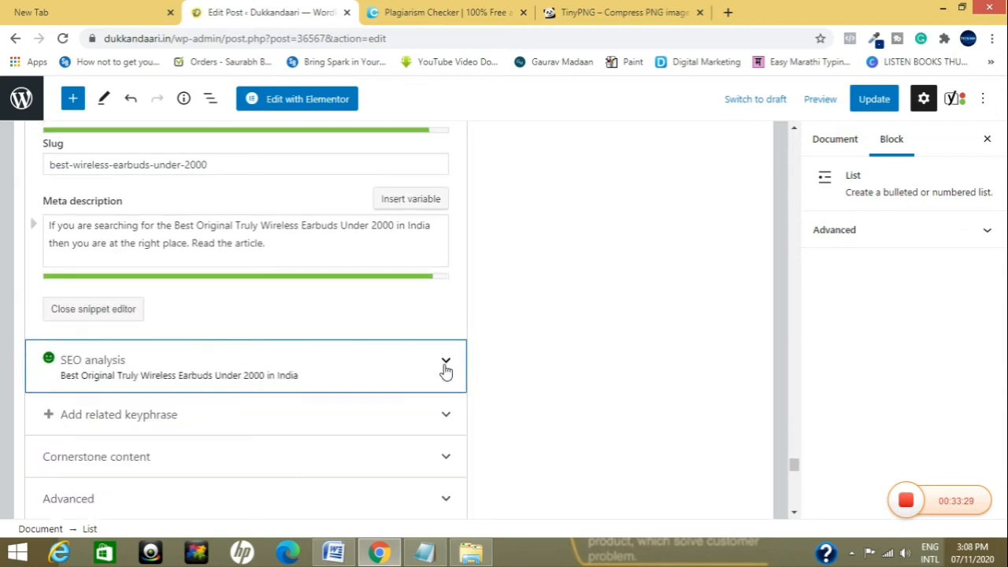
scroll(515, 309, "up", 2)
scroll(516, 310, "up", 4)
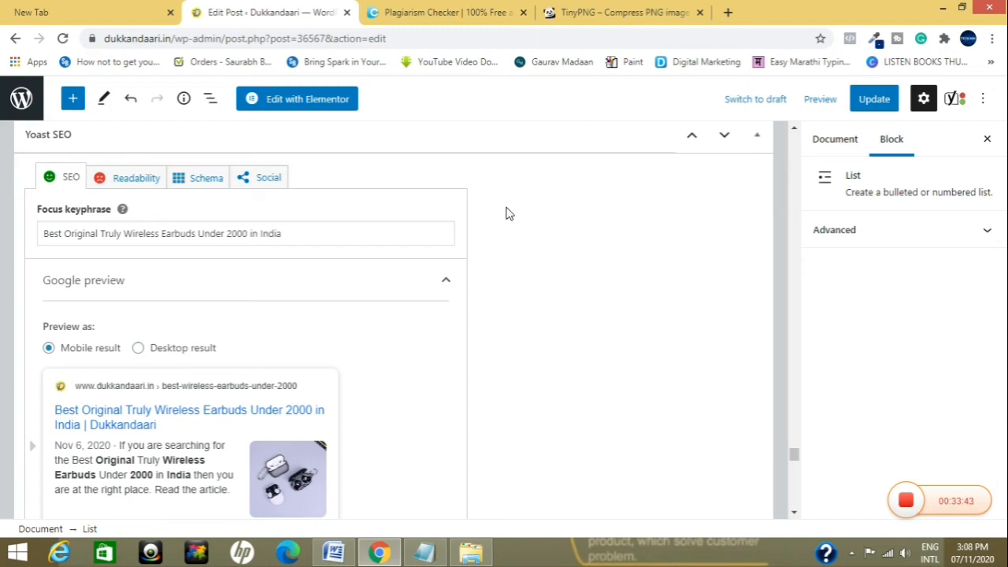
Step: Review the post's ending from the Amazon link code through the conclusion to the earbud usage section, and return to the link code
scroll(571, 217, "up", 10)
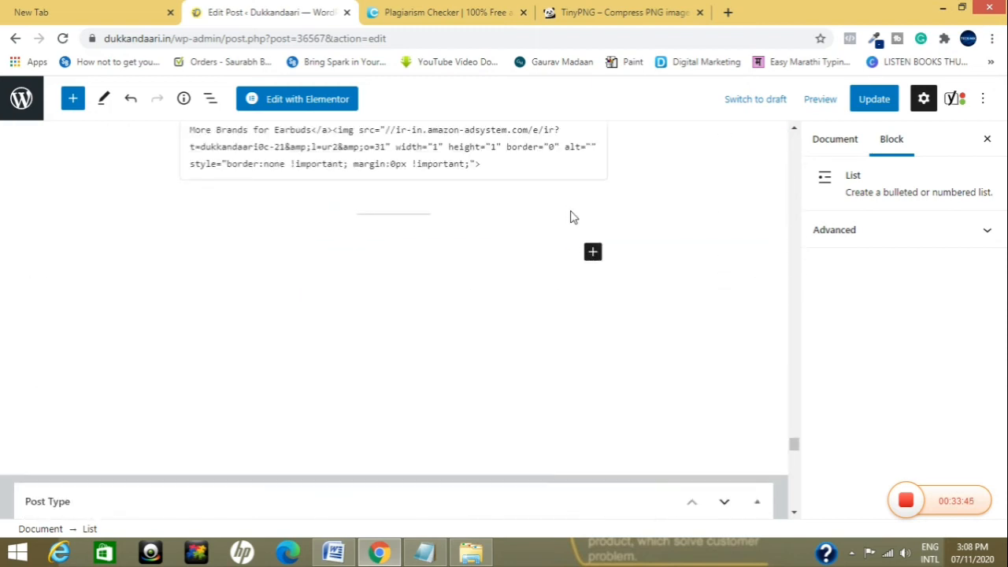
scroll(571, 217, "up", 3)
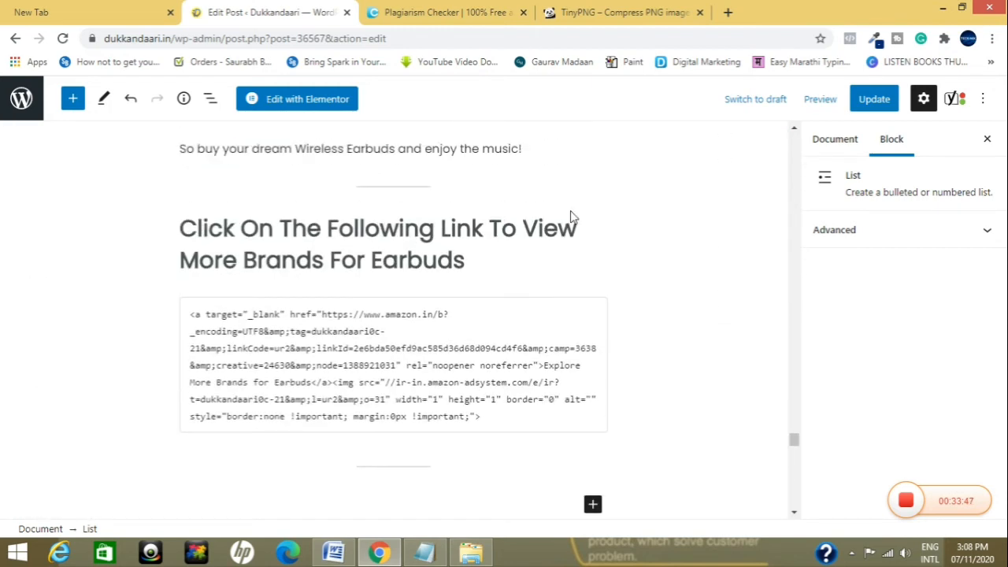
scroll(571, 217, "up", 2)
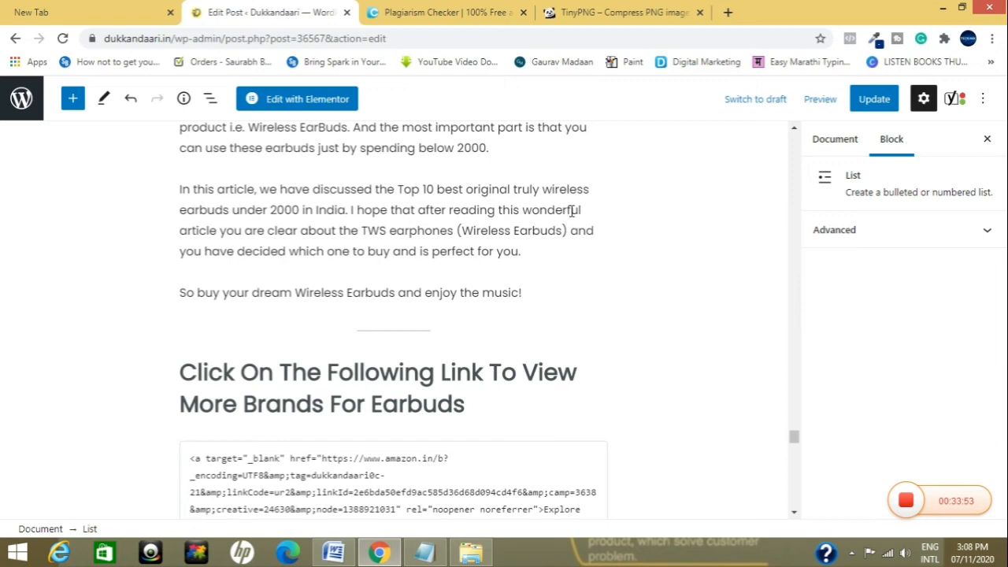
scroll(654, 279, "up", 7)
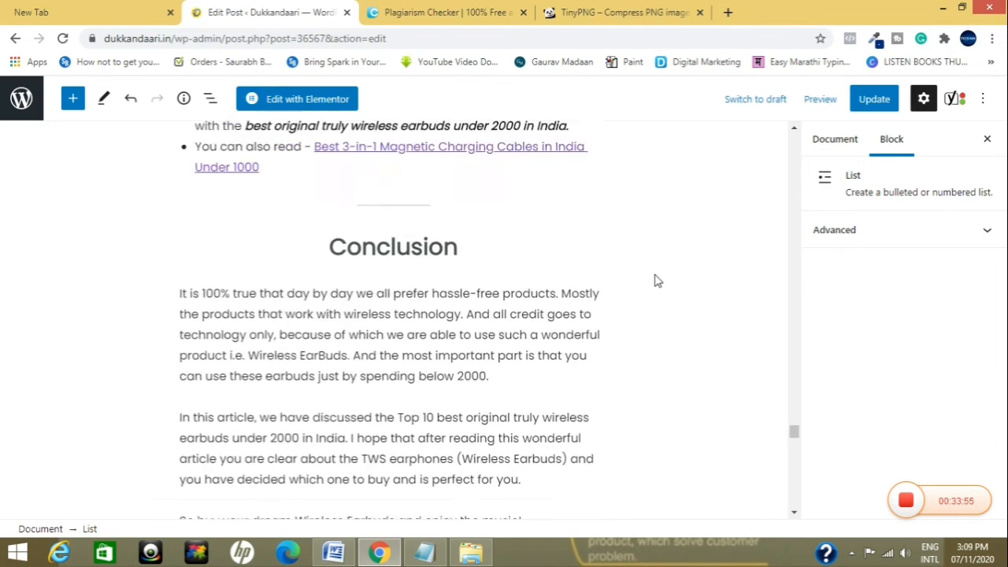
scroll(657, 281, "up", 6)
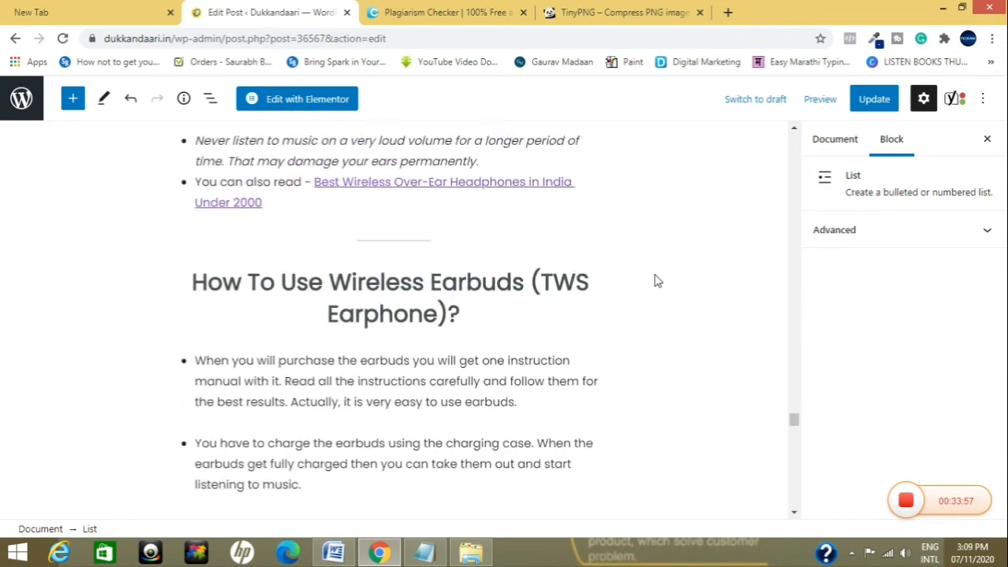
scroll(658, 281, "down", 5)
scroll(658, 281, "down", 10)
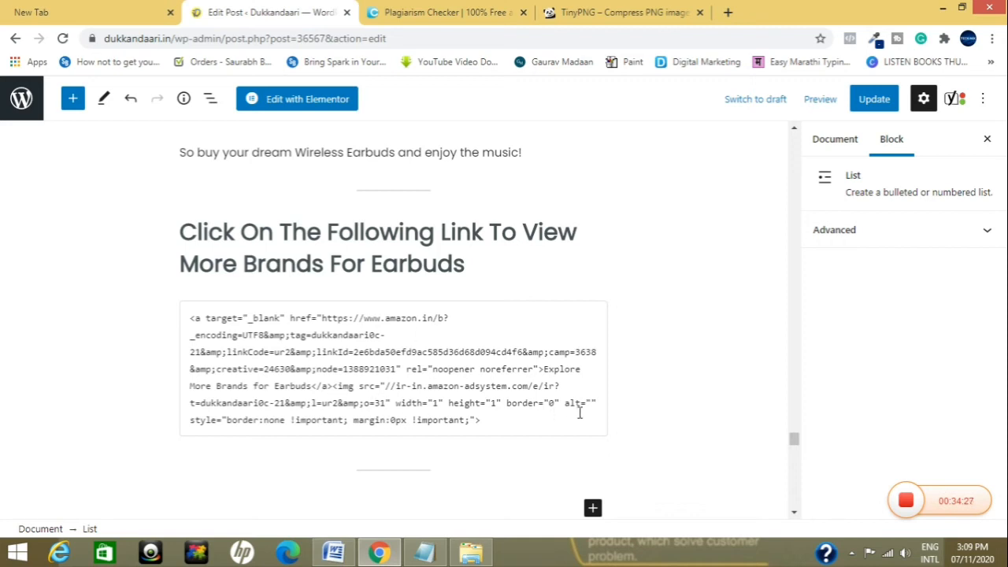
Step: Search the available blocks for "html" below the post's final separator, and close the search without inserting a block
scroll(633, 396, "down", 2)
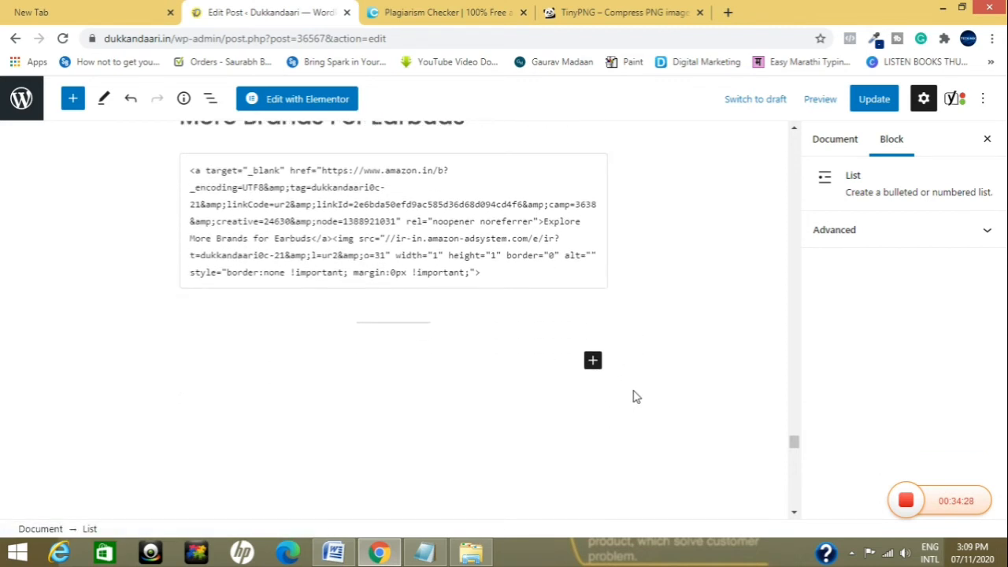
left_click(592, 362)
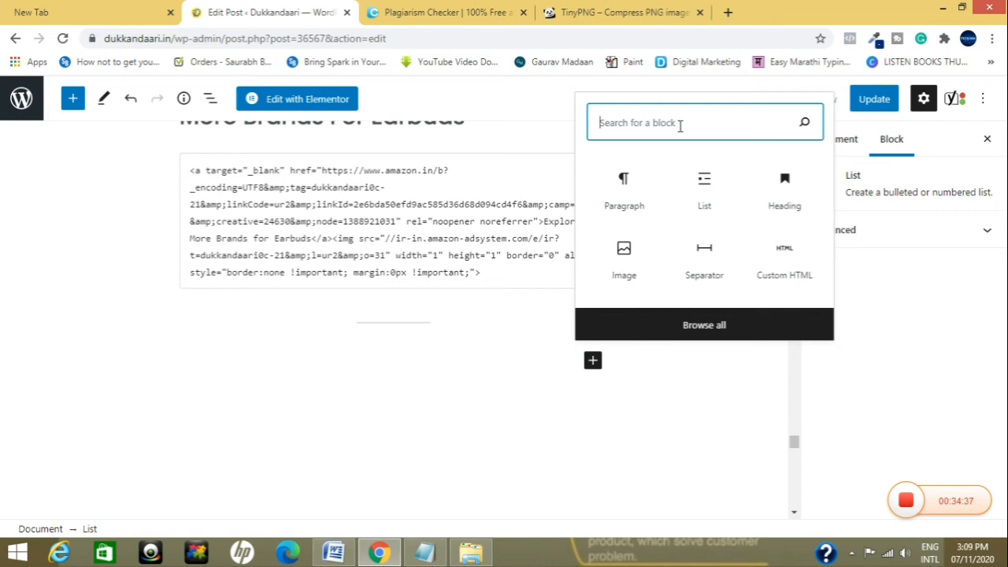
type("html")
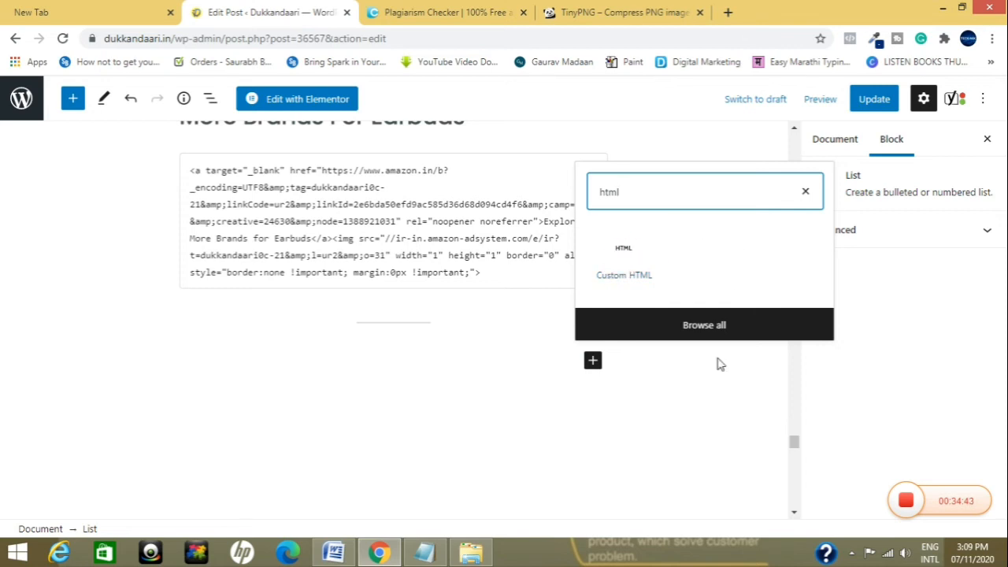
left_click(705, 426)
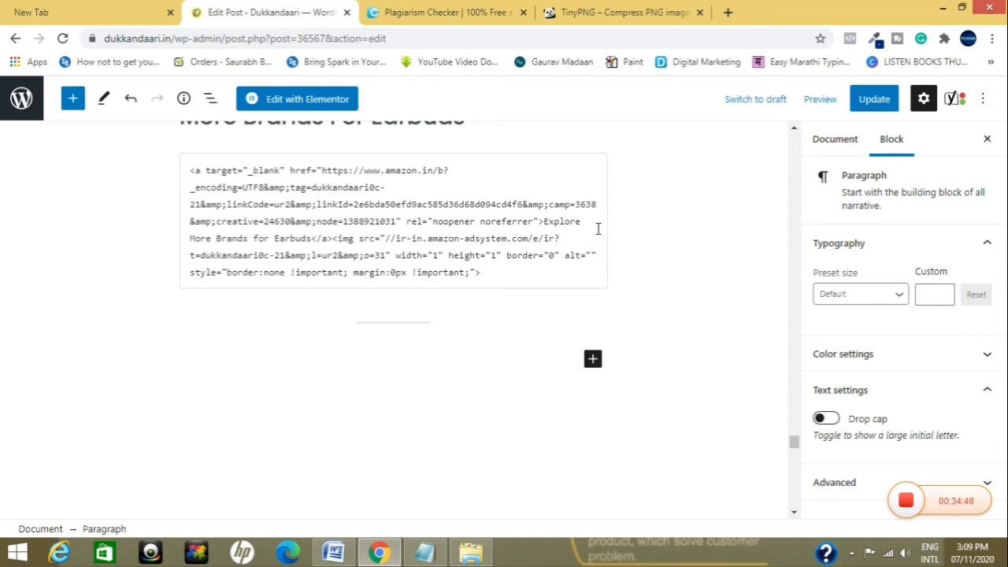
Step: Examine the Amazon link code and the "Search Earbuds Of Your Choice" widget code, from the post's end up to its opening sections
scroll(597, 229, "up", 2)
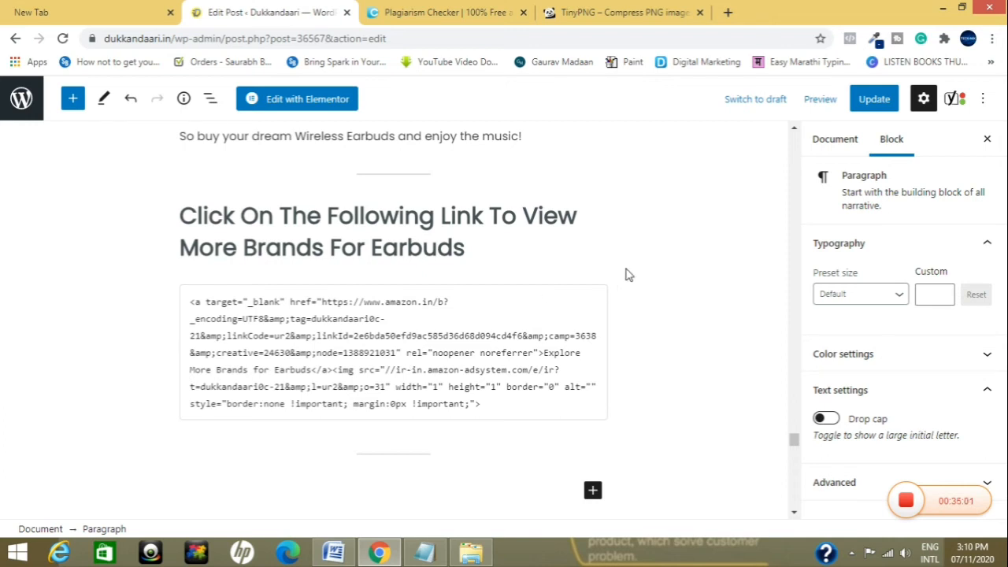
scroll(628, 274, "up", 15)
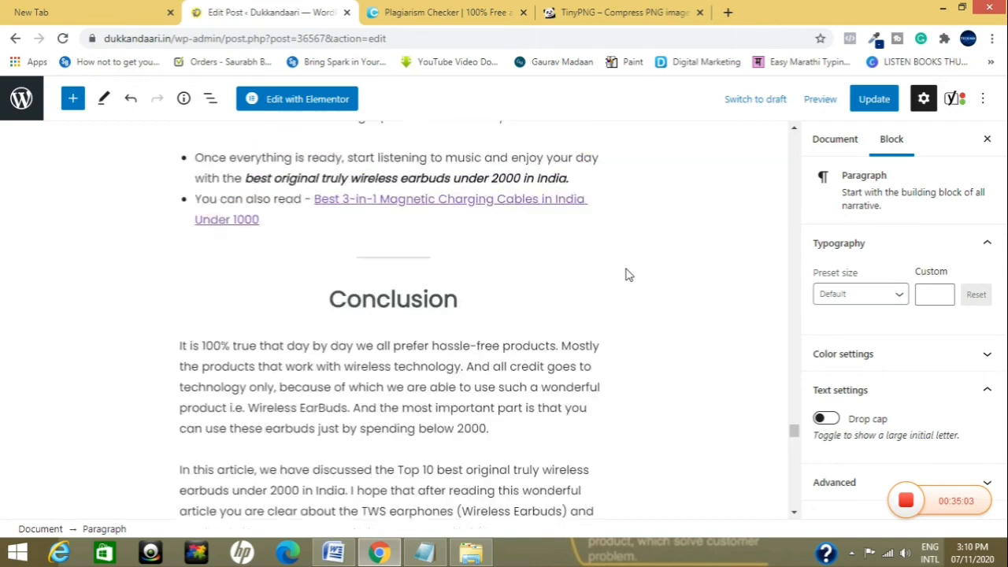
scroll(627, 274, "up", 12)
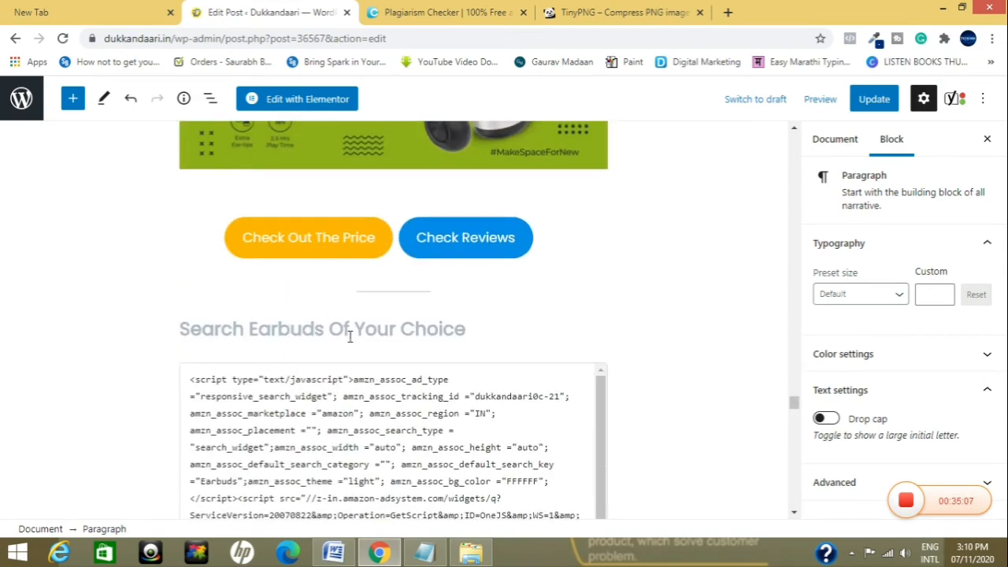
scroll(439, 338, "down", 2)
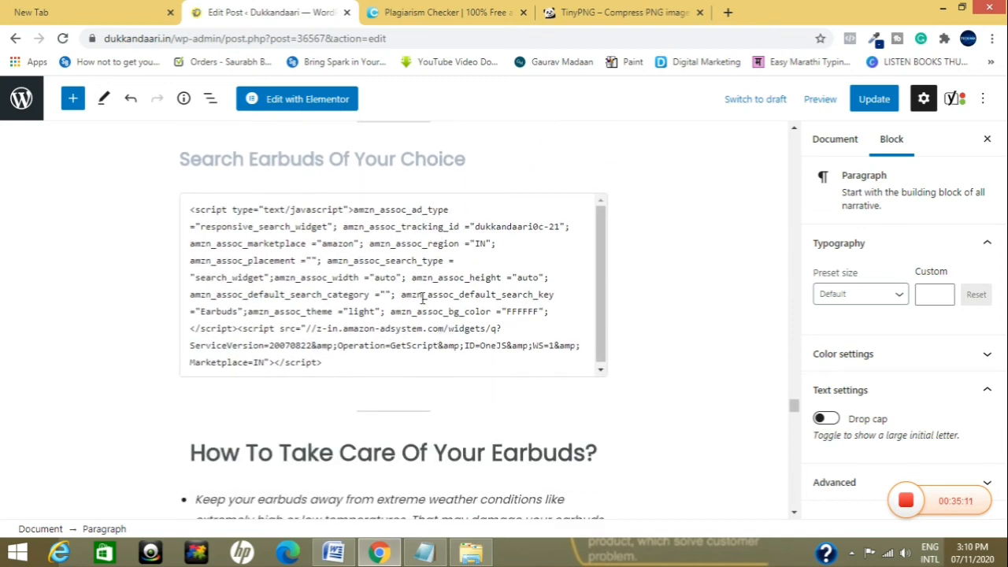
scroll(705, 246, "up", 8)
scroll(705, 245, "up", 20)
scroll(706, 246, "up", 20)
scroll(706, 246, "up", 20)
scroll(706, 246, "up", 20)
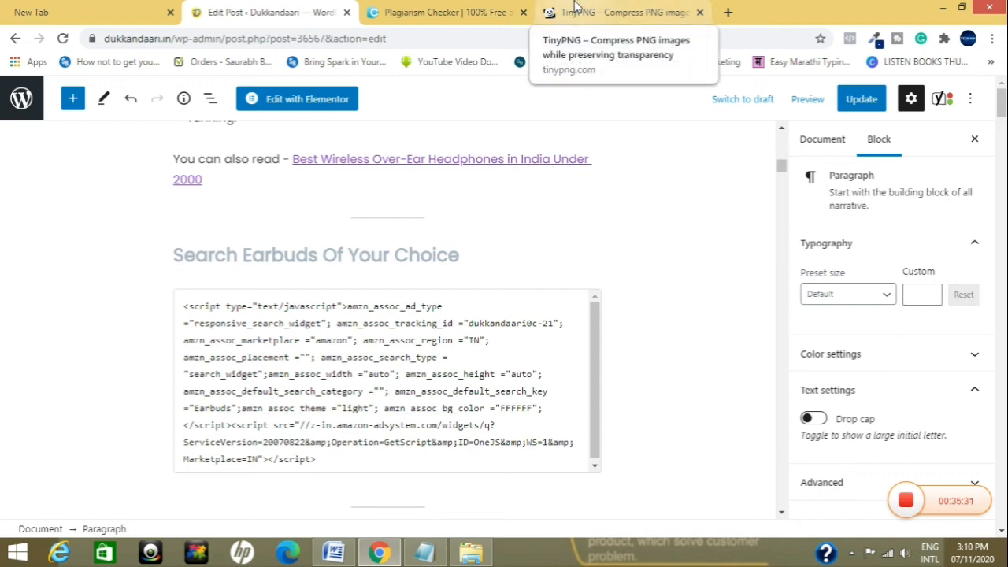
Step: Preview the earbuds post in a new tab and examine its title, featured image and start of the introduction
left_click(728, 12)
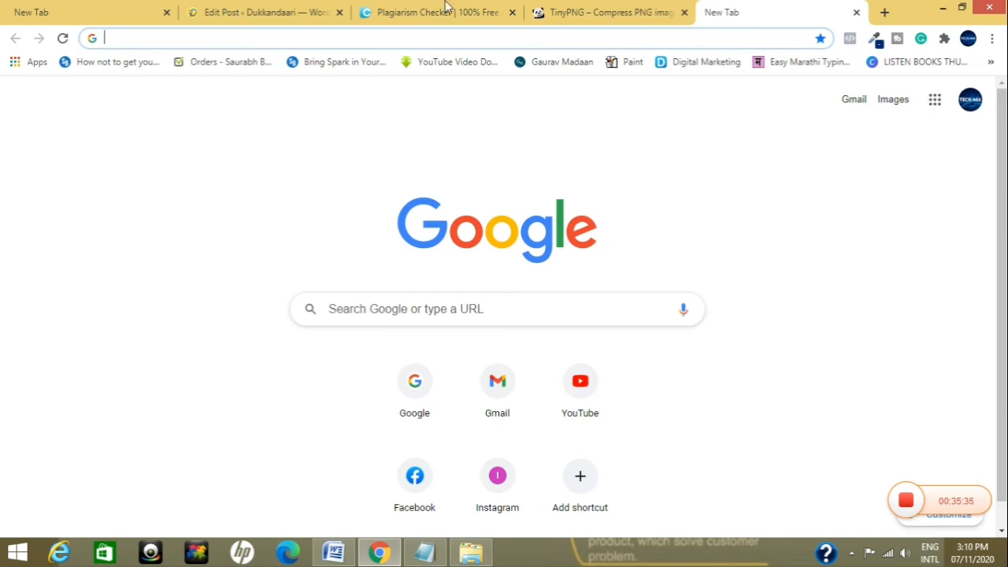
left_click(271, 12)
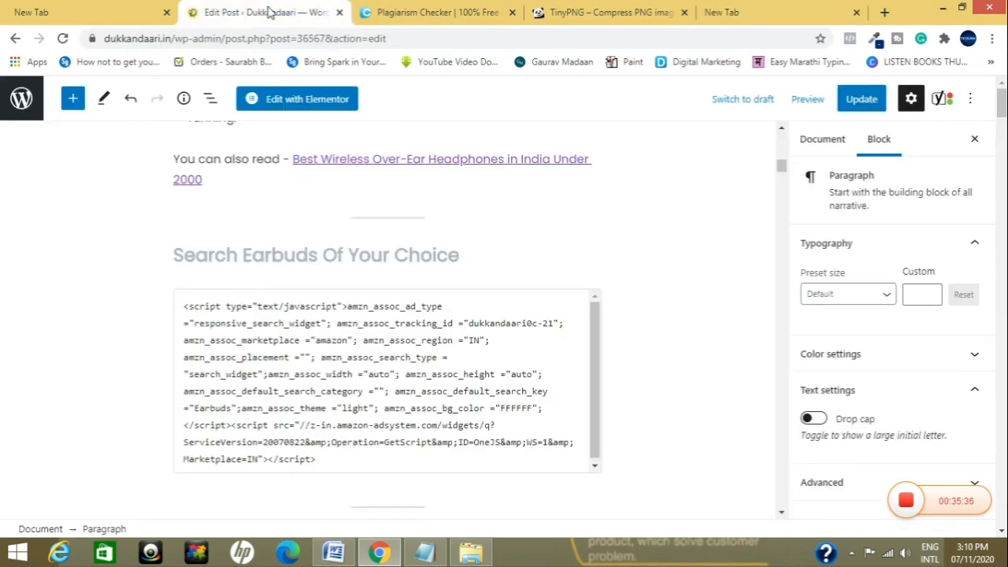
left_click(814, 107)
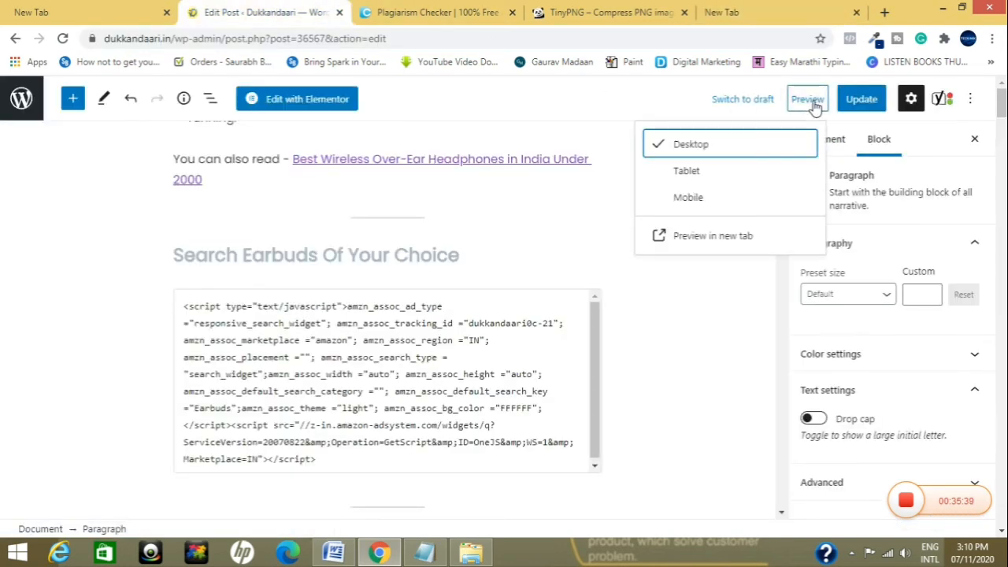
left_click(713, 241)
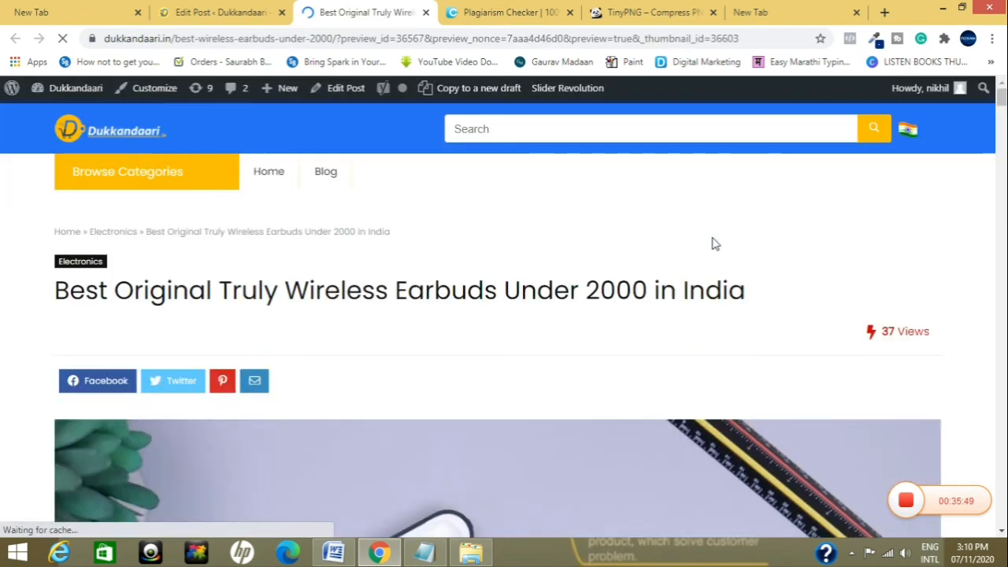
scroll(445, 325, "down", 2)
scroll(446, 325, "down", 2)
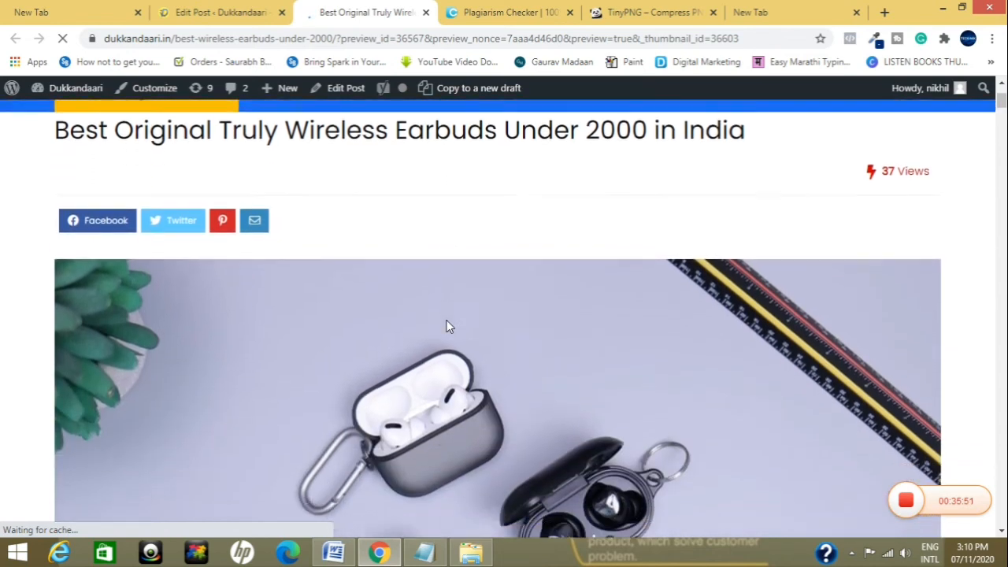
scroll(446, 325, "down", 1)
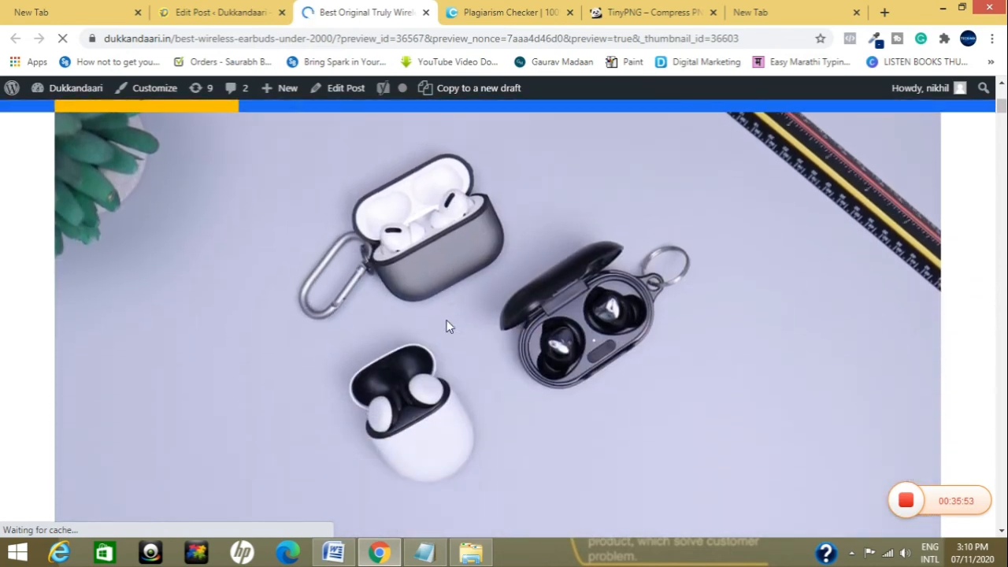
scroll(432, 252, "down", 2)
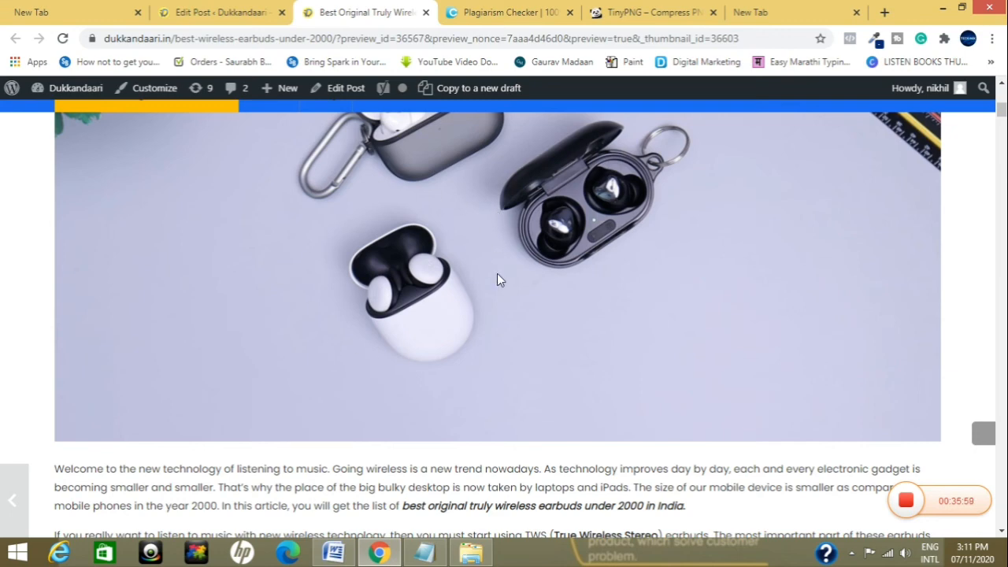
Step: Examine the previewed post's introduction, table of contents and section on the advantages of truly wireless earbuds
scroll(496, 276, "down", 5)
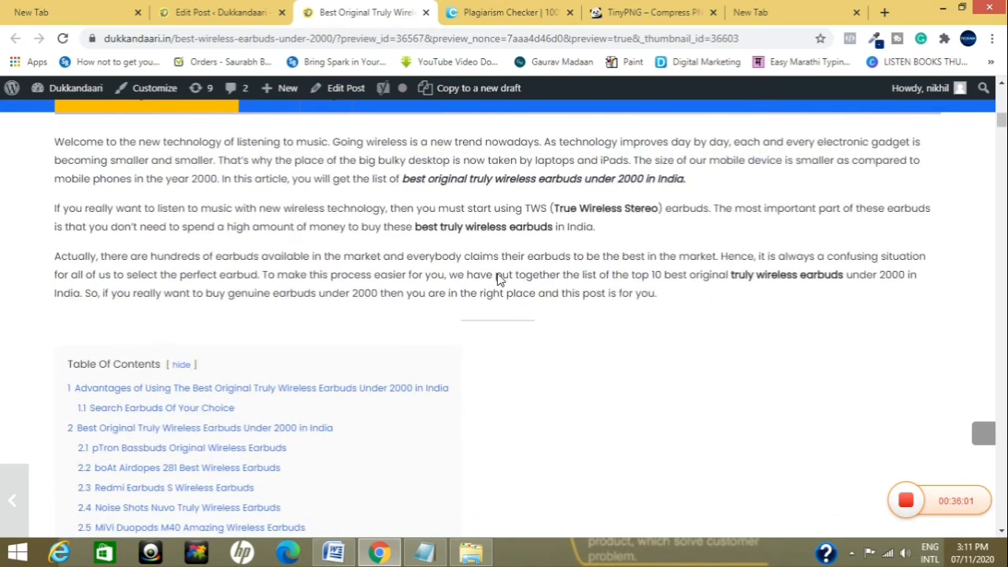
scroll(497, 277, "down", 2)
scroll(497, 277, "down", 1)
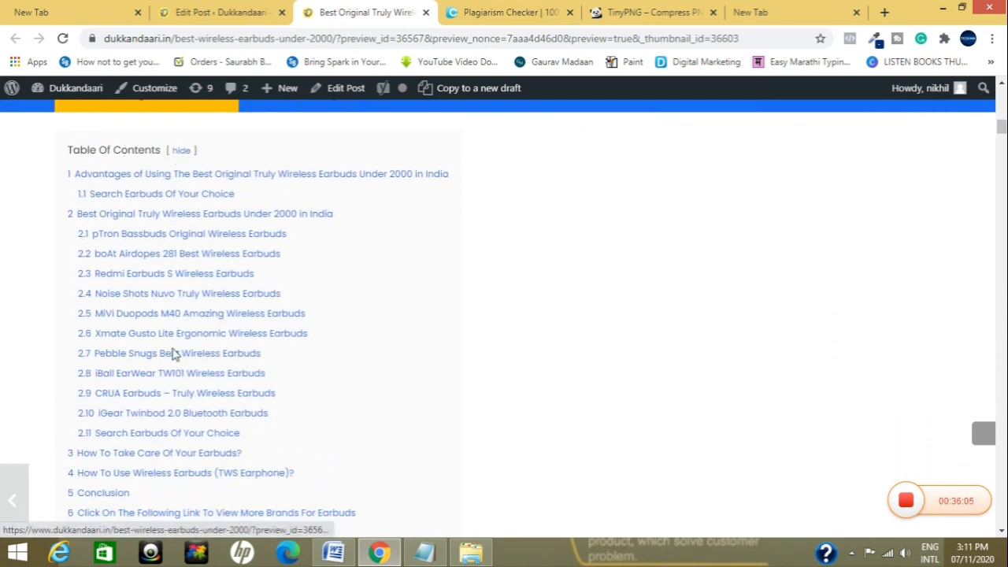
scroll(174, 374, "down", 1)
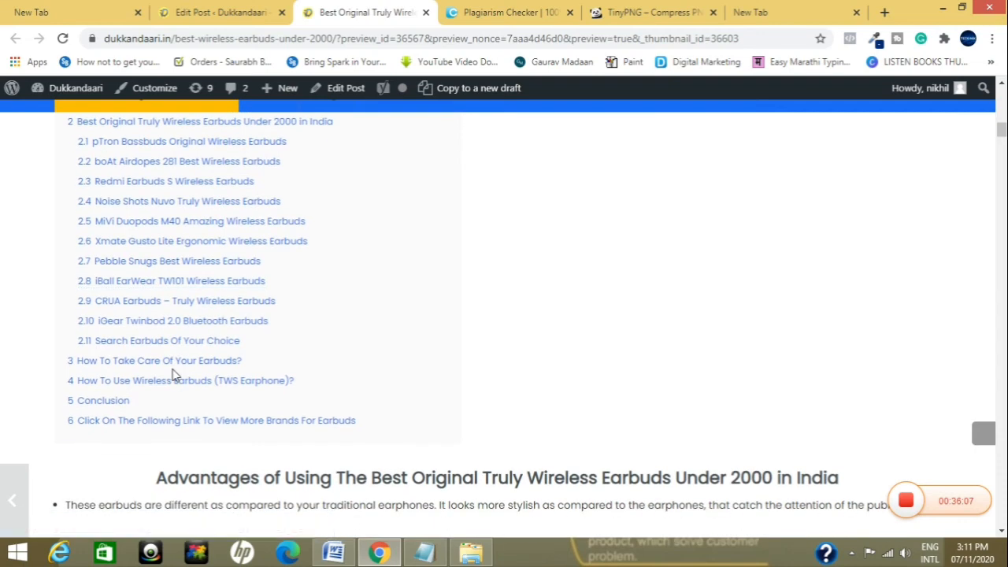
scroll(173, 375, "up", 1)
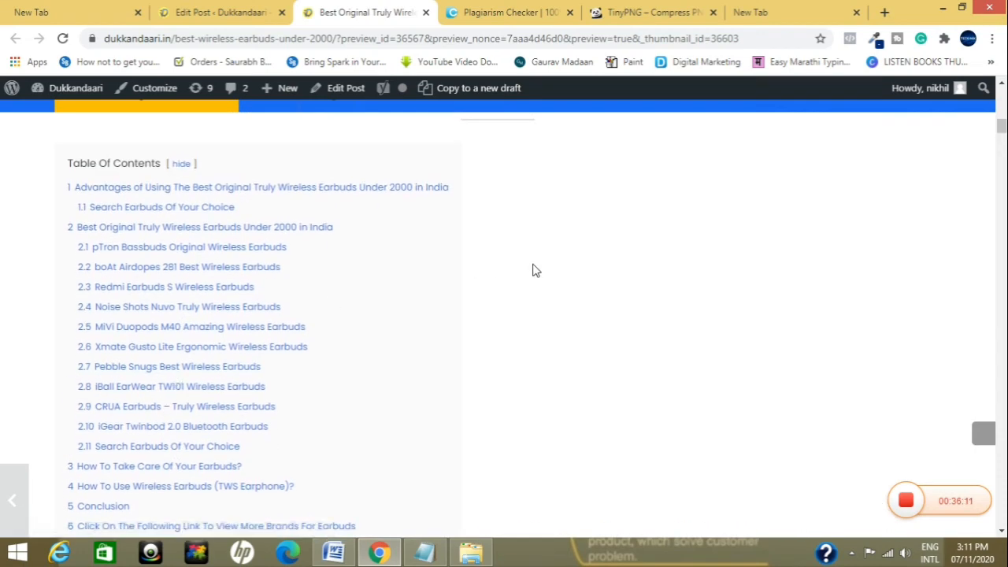
scroll(532, 270, "down", 7)
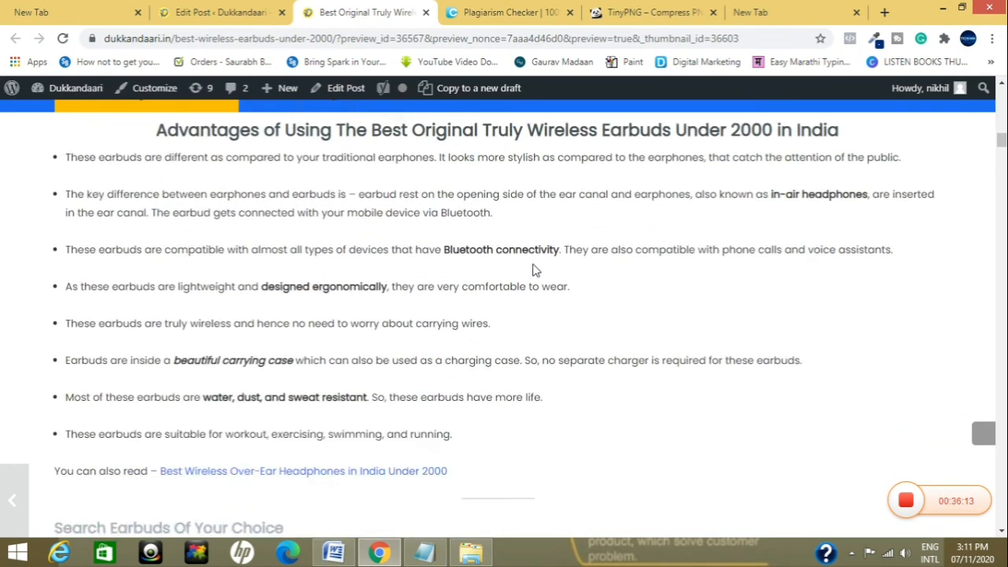
Step: Compare the previewed "Search Earbuds Of Your Choice" Amazon widget with its code in the post editor, and look through the widget's product list
scroll(533, 270, "down", 1)
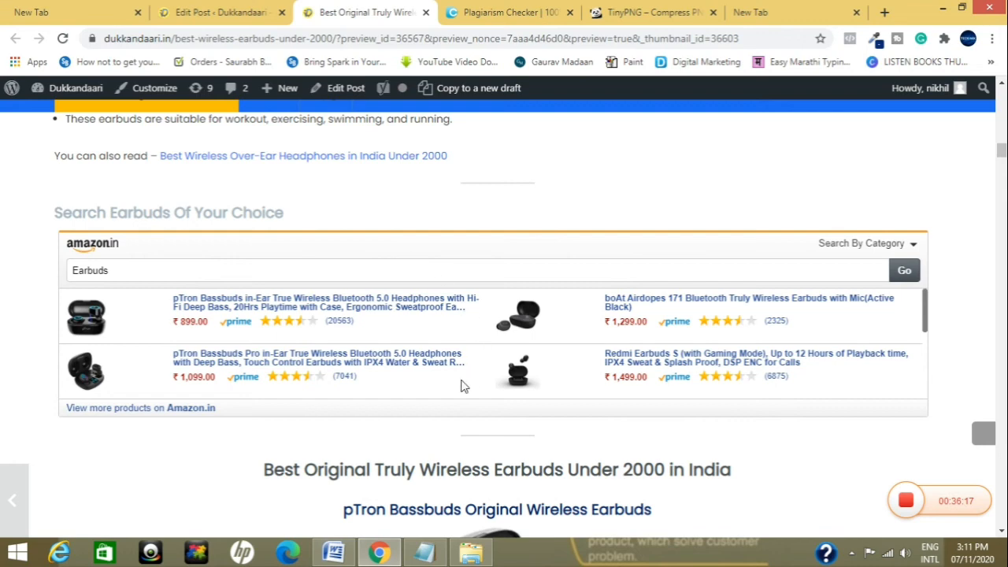
left_click(207, 19)
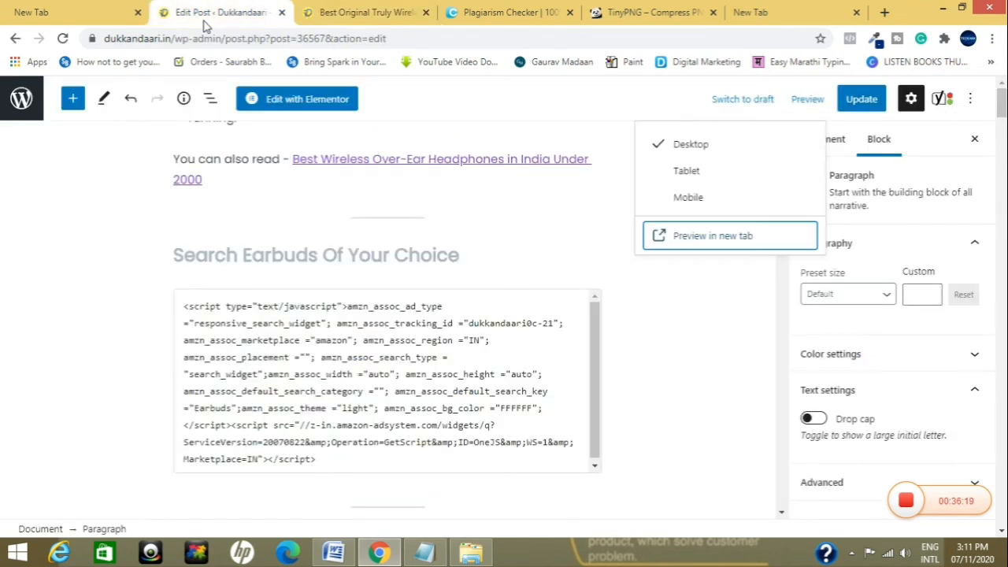
left_click(341, 23)
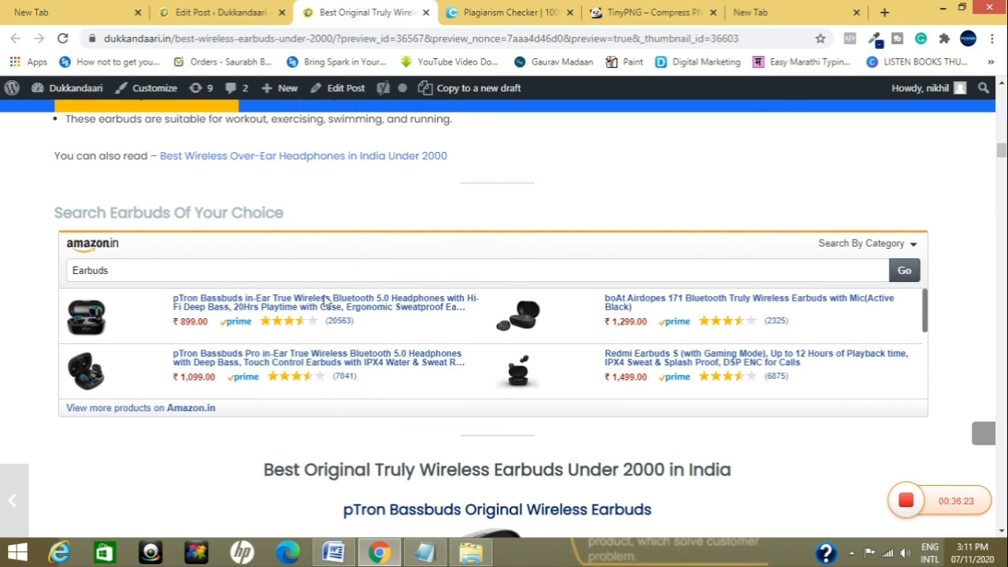
scroll(461, 293, "down", 3)
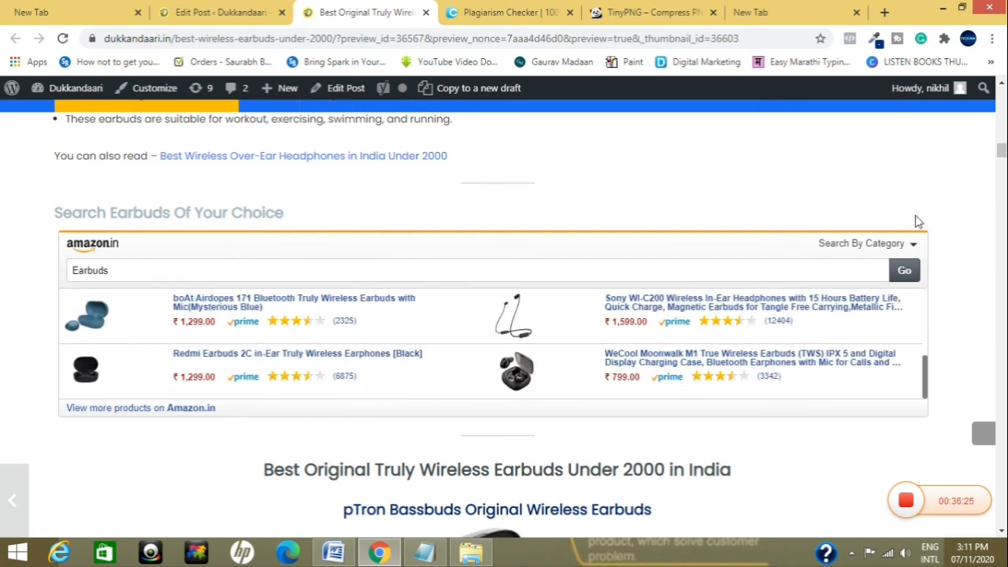
Step: Review the pTron Bassbuds section and check its "truly wireless in-ear earbuds" affiliate link, closing the Amazon product page after viewing it
scroll(944, 218, "down", 6)
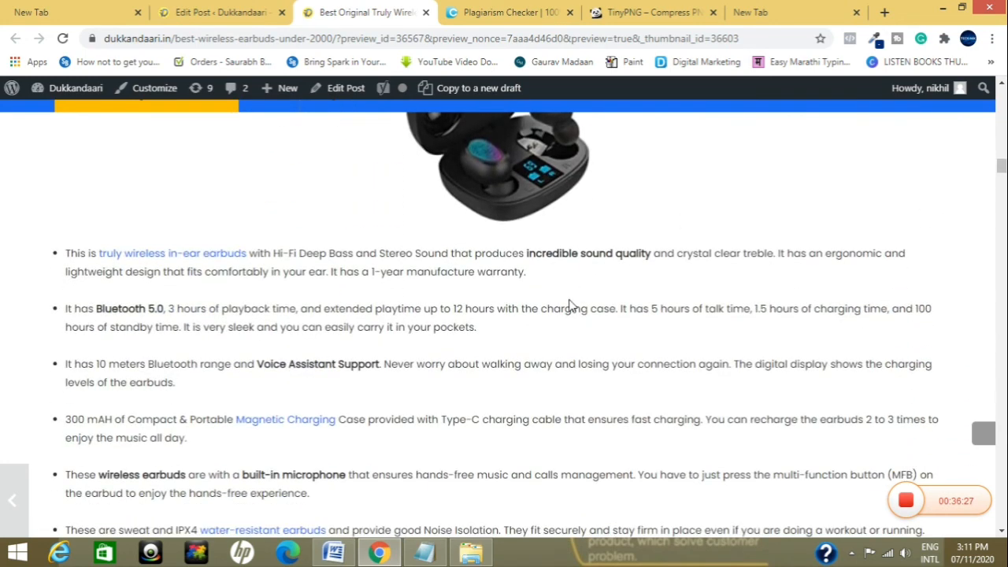
scroll(571, 303, "down", 1)
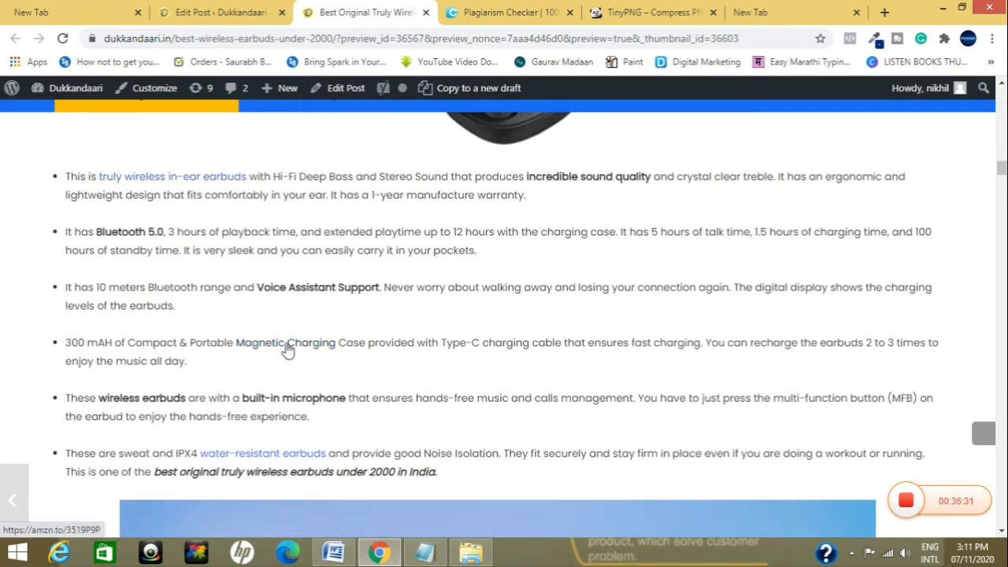
scroll(244, 228, "up", 3)
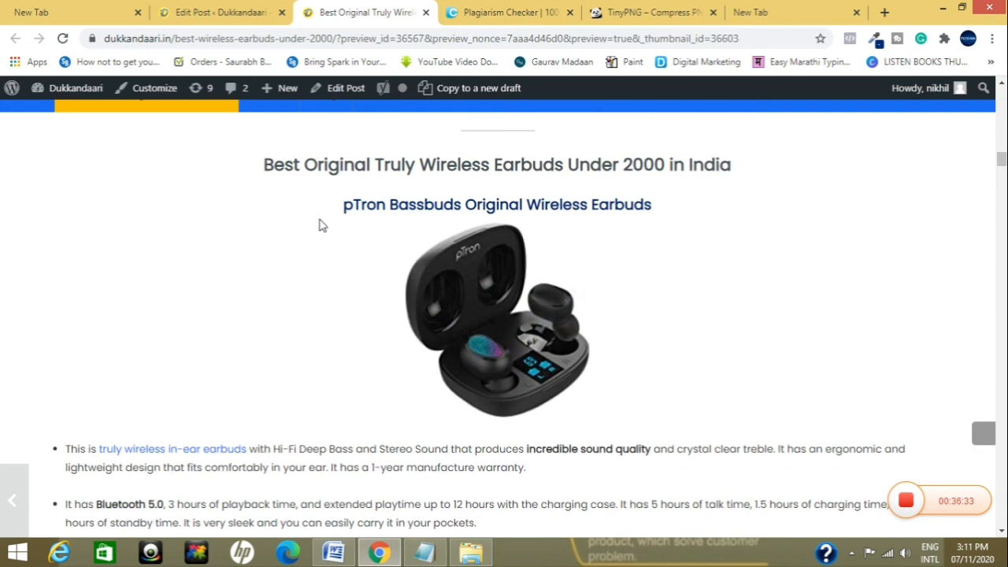
left_click(180, 452)
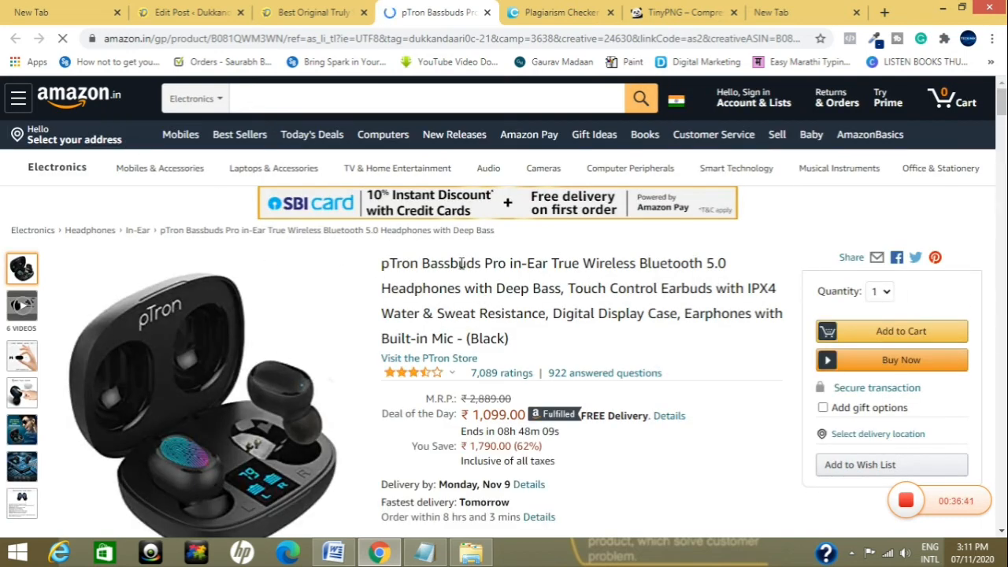
left_click(487, 13)
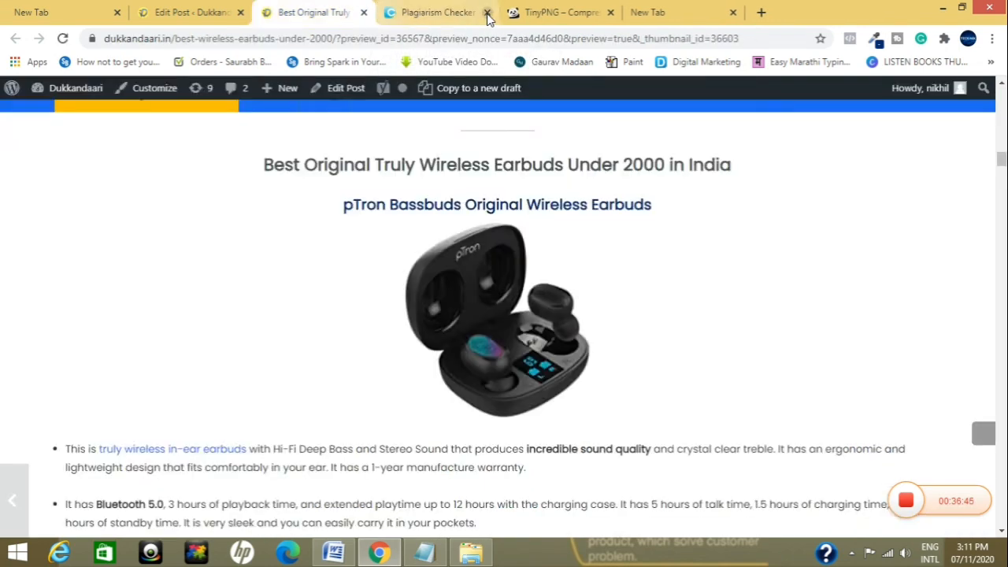
Step: Examine the previewed product sections from the pTron Bassbuds banner and price and review buttons through to the iGear Twinbod 2.0
scroll(301, 315, "down", 6)
scroll(301, 318, "down", 3)
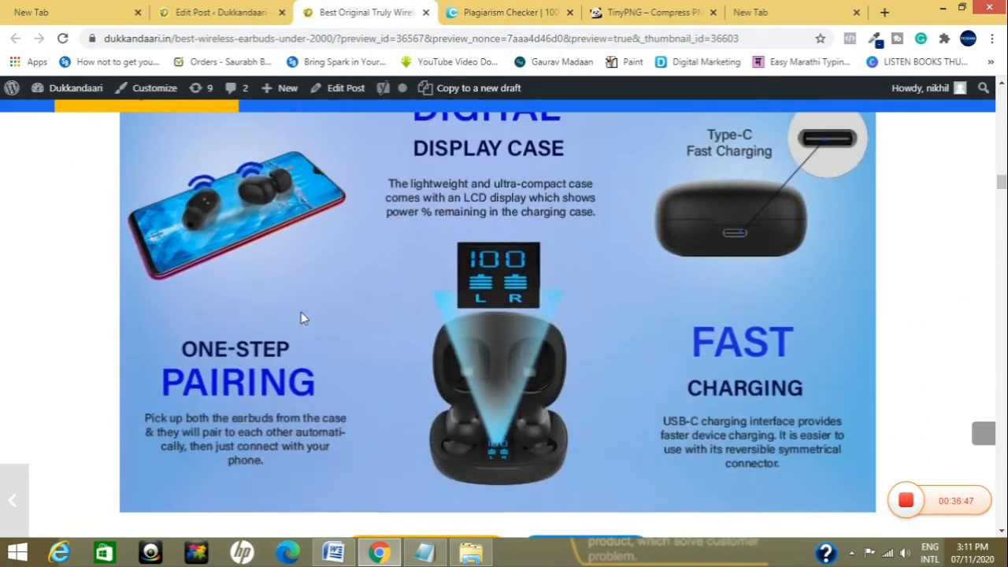
scroll(446, 245, "down", 3)
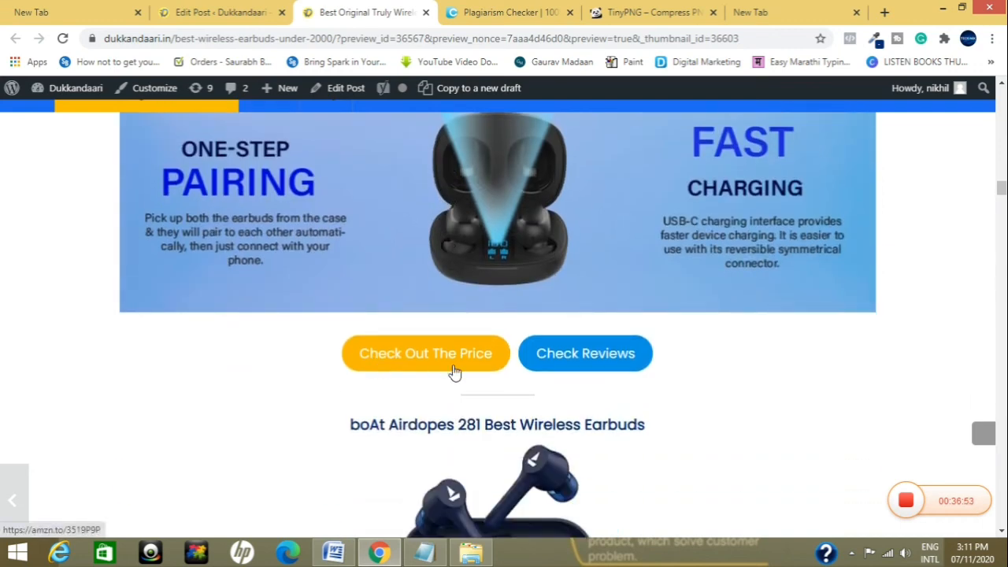
scroll(351, 360, "down", 7)
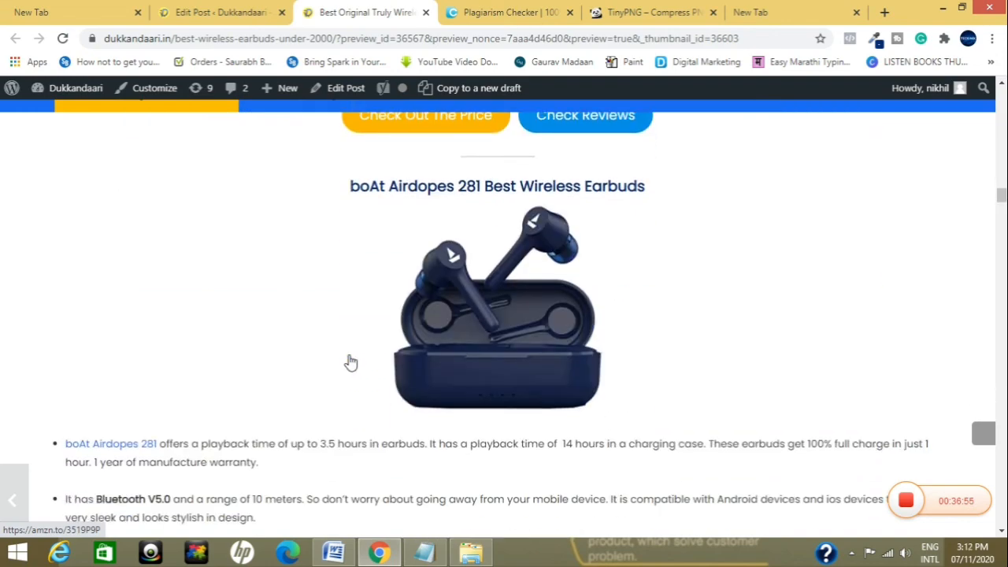
scroll(350, 359, "down", 10)
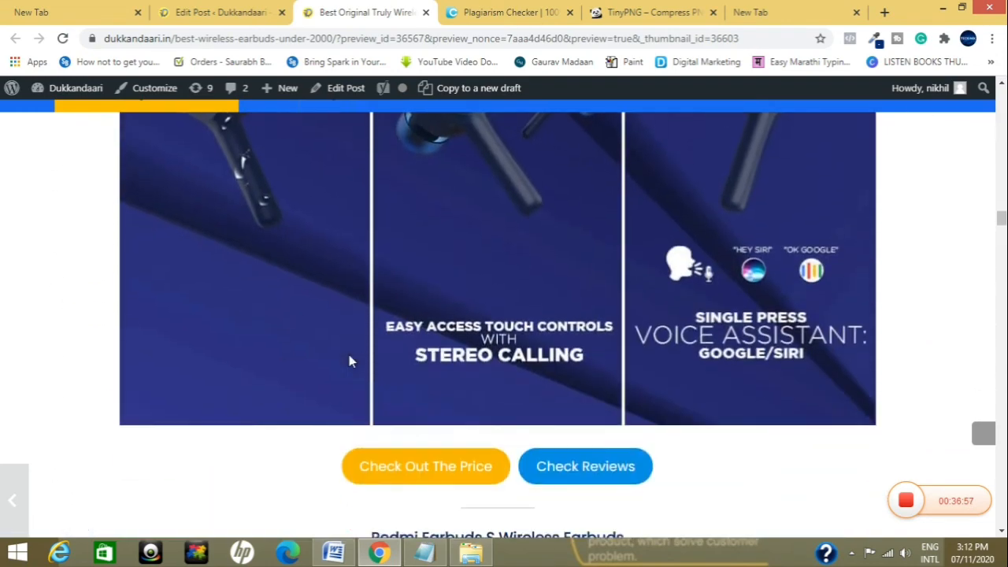
scroll(352, 361, "down", 13)
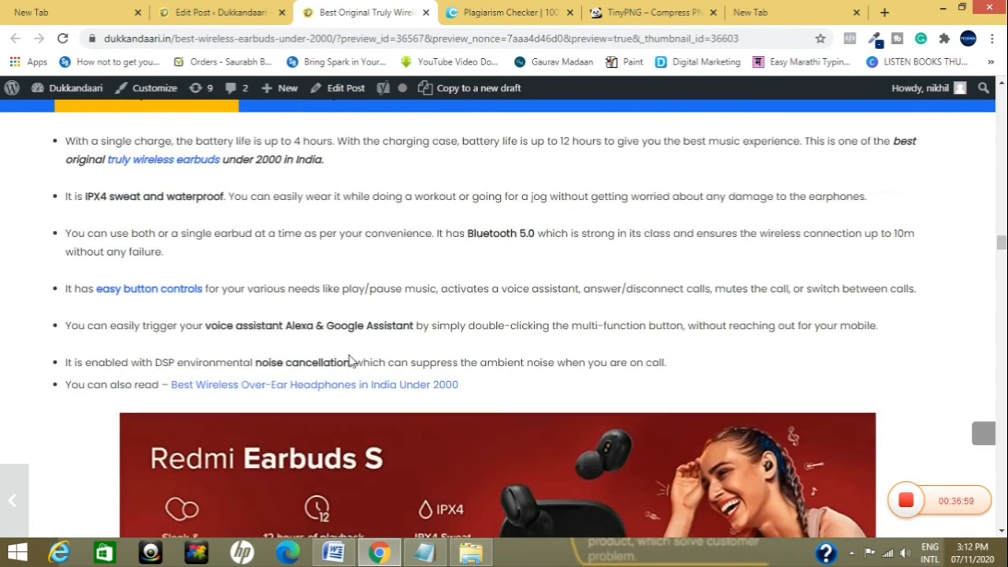
scroll(352, 361, "down", 10)
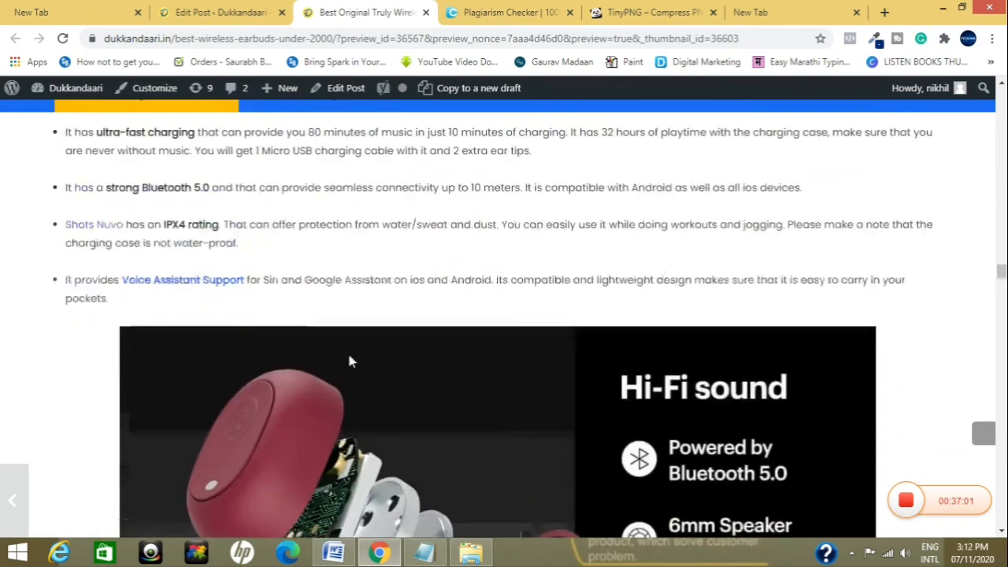
scroll(352, 361, "down", 12)
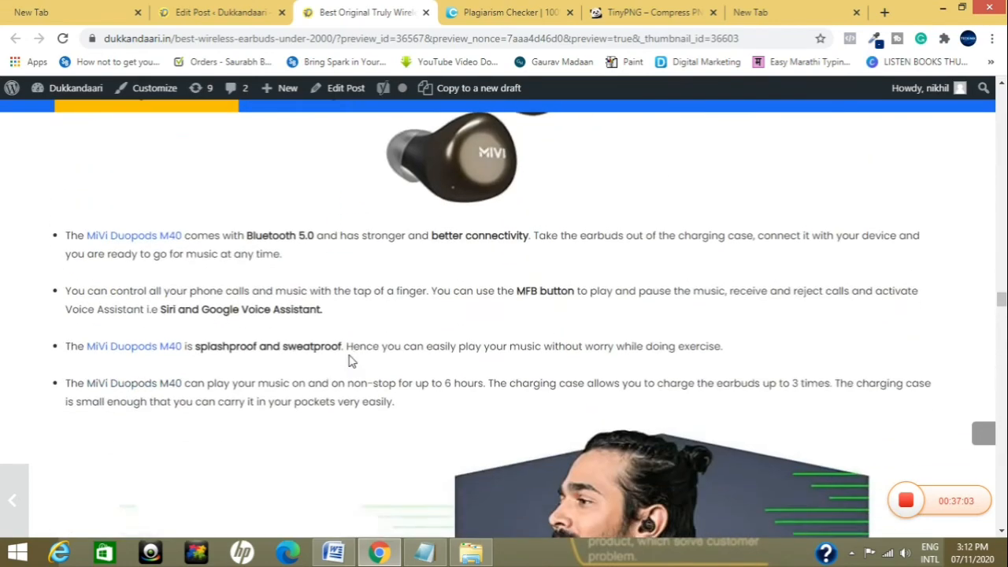
scroll(352, 361, "down", 14)
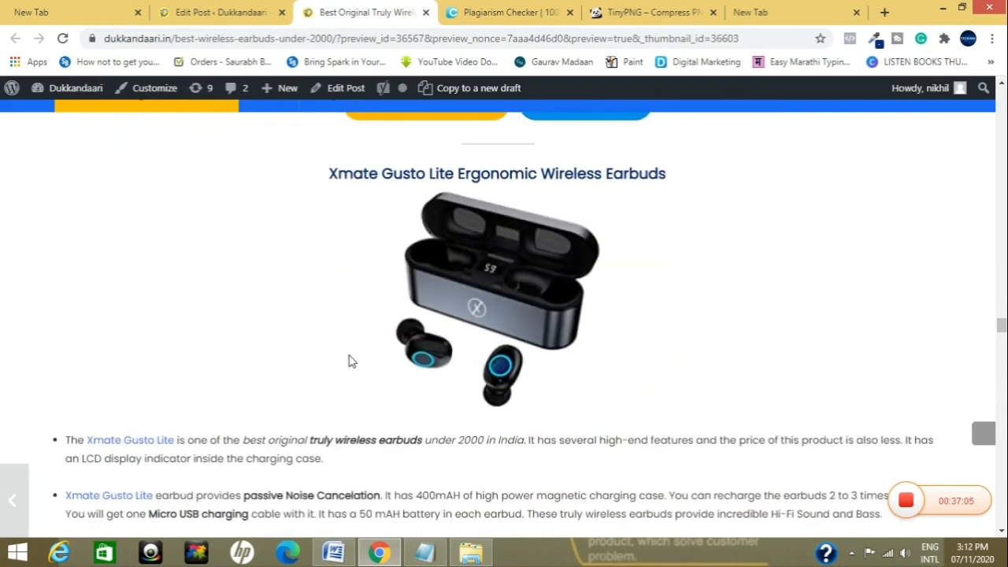
scroll(352, 360, "down", 8)
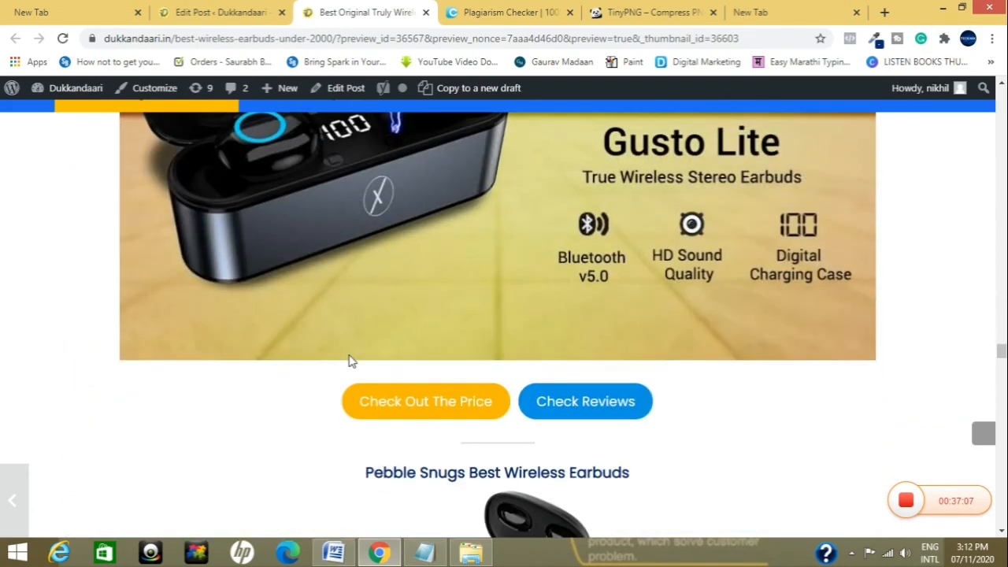
scroll(352, 361, "down", 13)
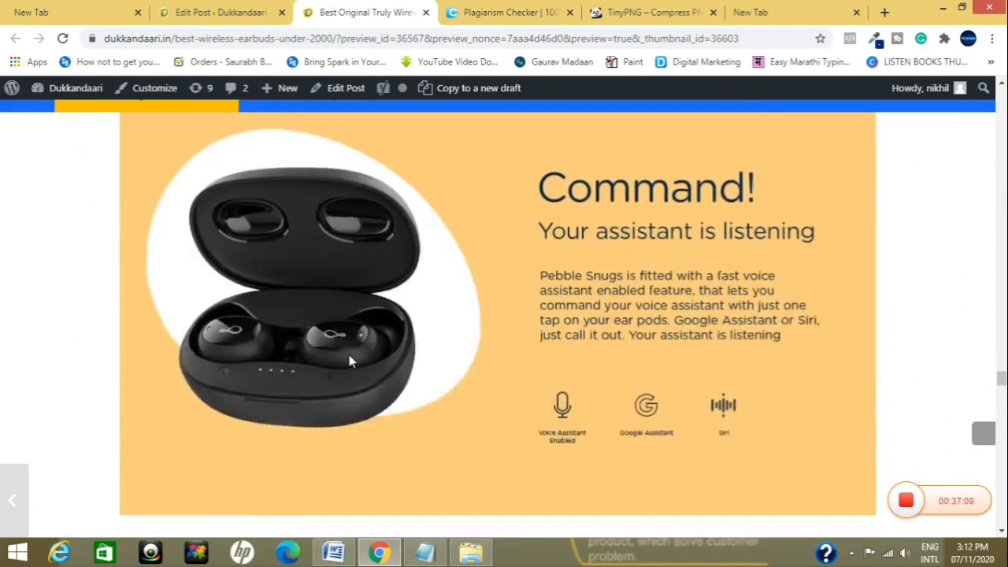
scroll(352, 361, "down", 16)
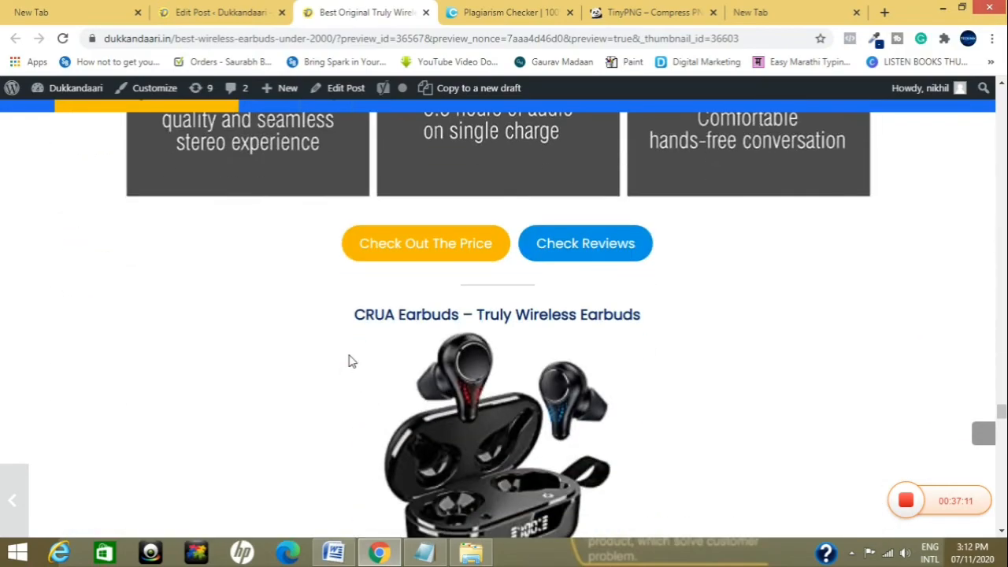
scroll(352, 361, "down", 13)
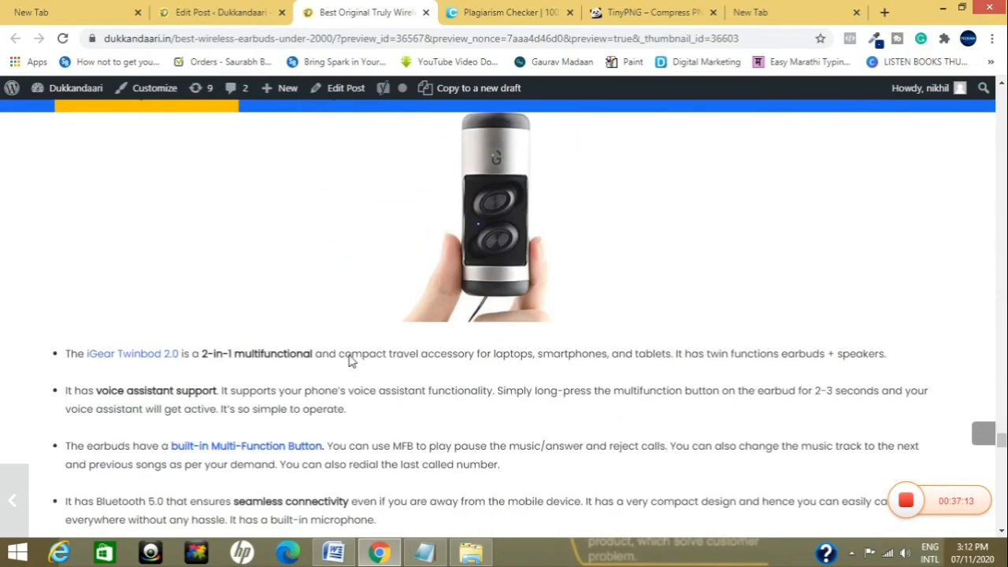
Step: Review the end of the preview, from the second Amazon search widget through the usage section and conclusion to the share buttons and tags
scroll(349, 355, "down", 8)
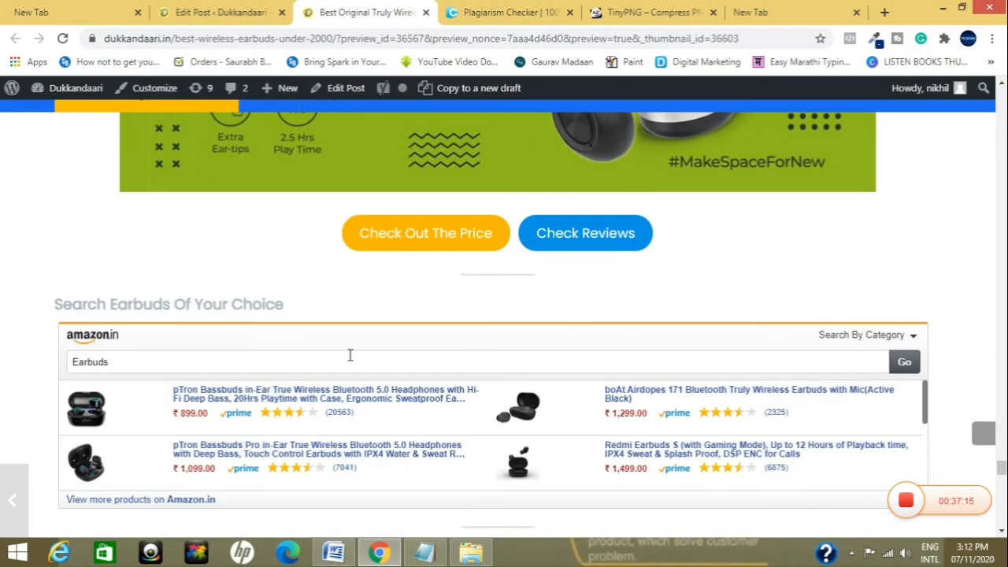
scroll(349, 355, "down", 8)
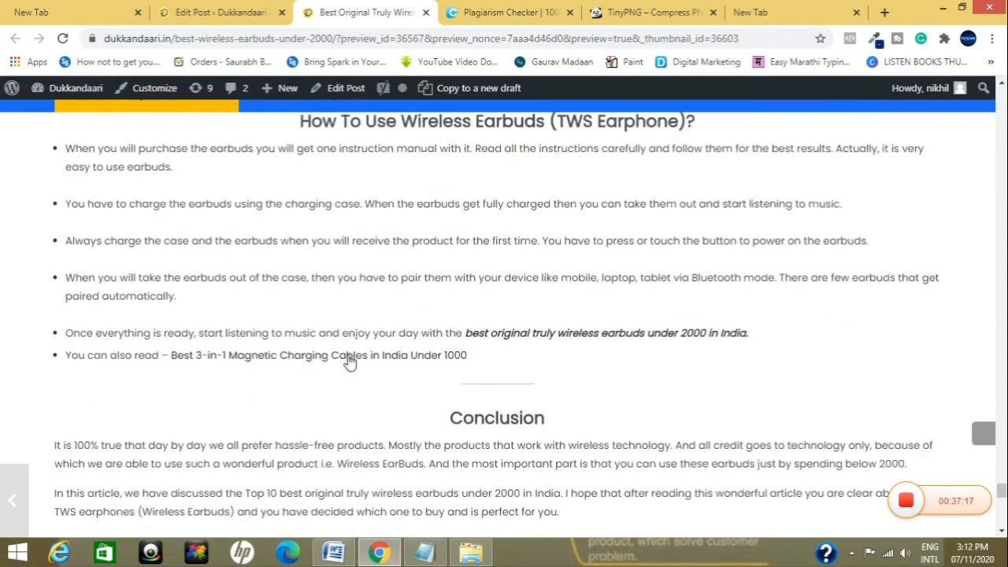
scroll(350, 359, "down", 3)
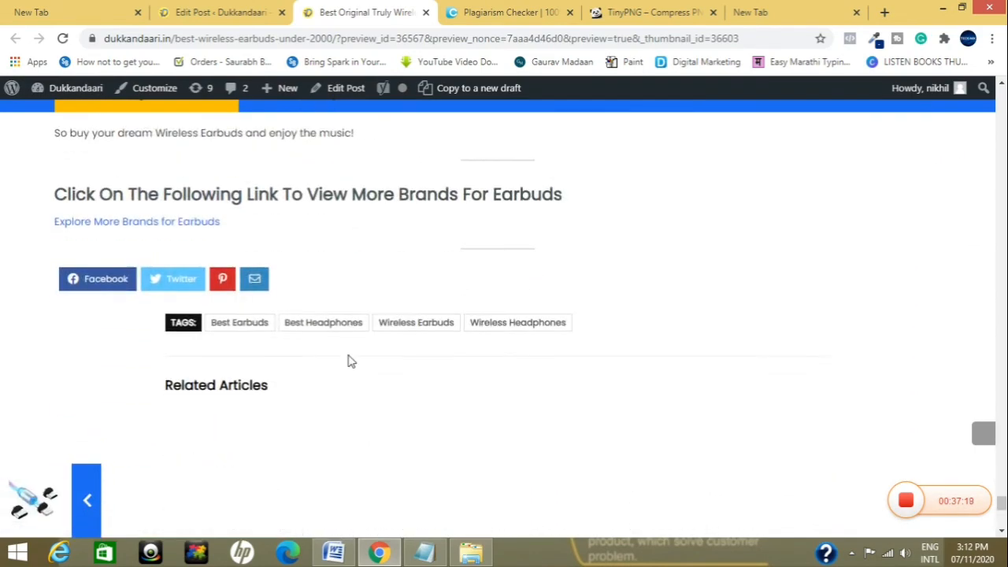
scroll(350, 361, "up", 4)
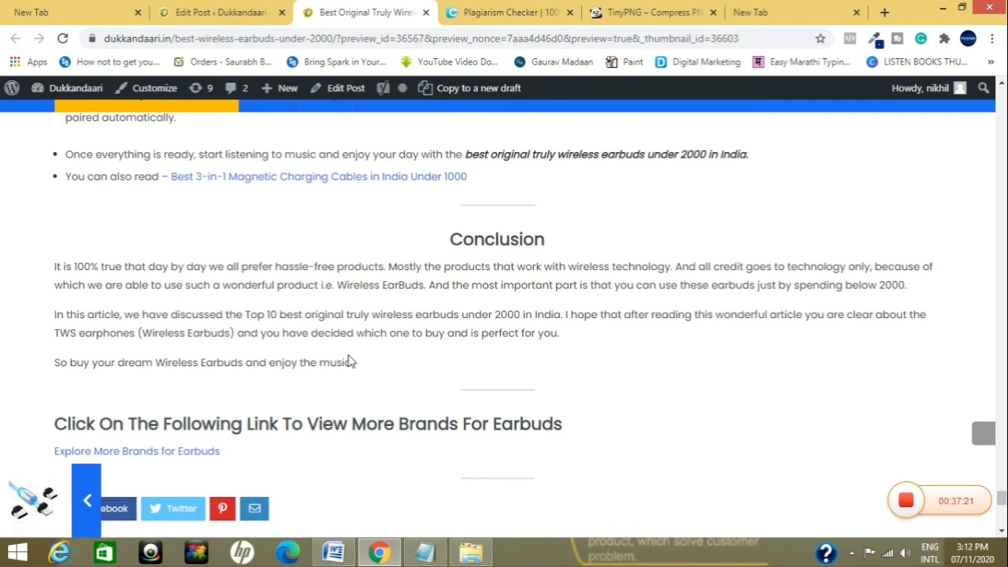
Step: Return to the post editor and examine the document settings for Yoast SEO status, URL slug, categories and tags
left_click(240, 16)
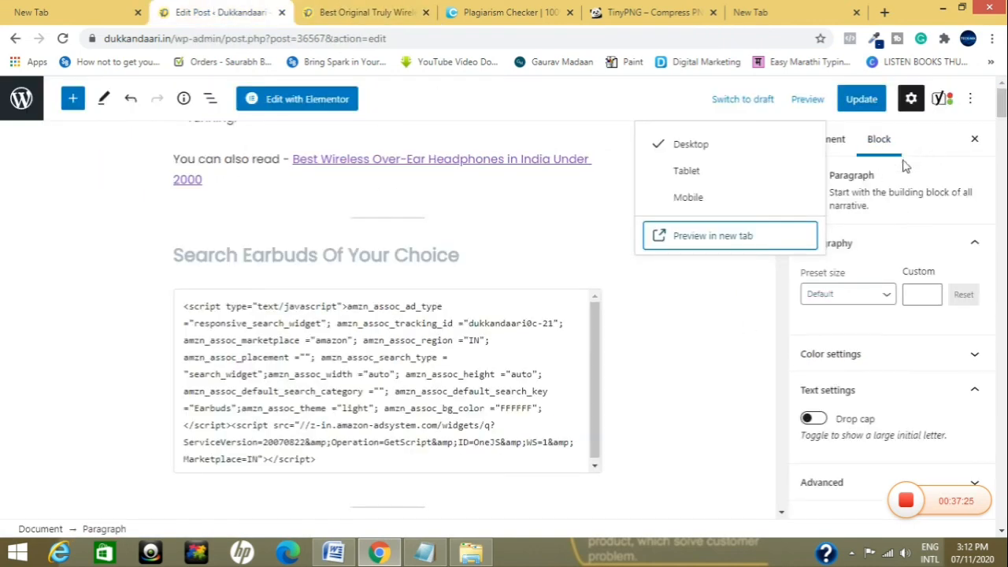
left_click(746, 349)
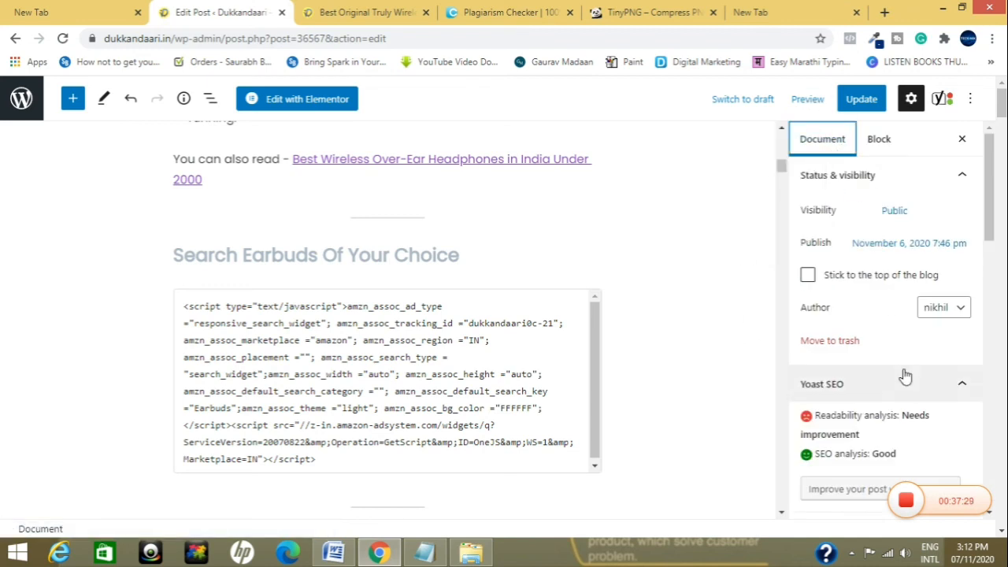
scroll(905, 377, "down", 2)
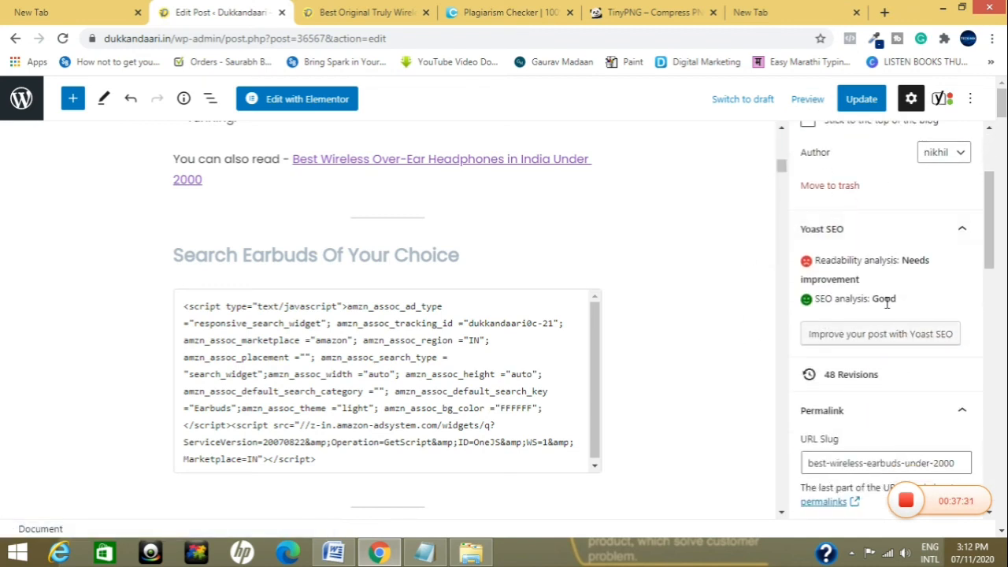
scroll(889, 319, "down", 5)
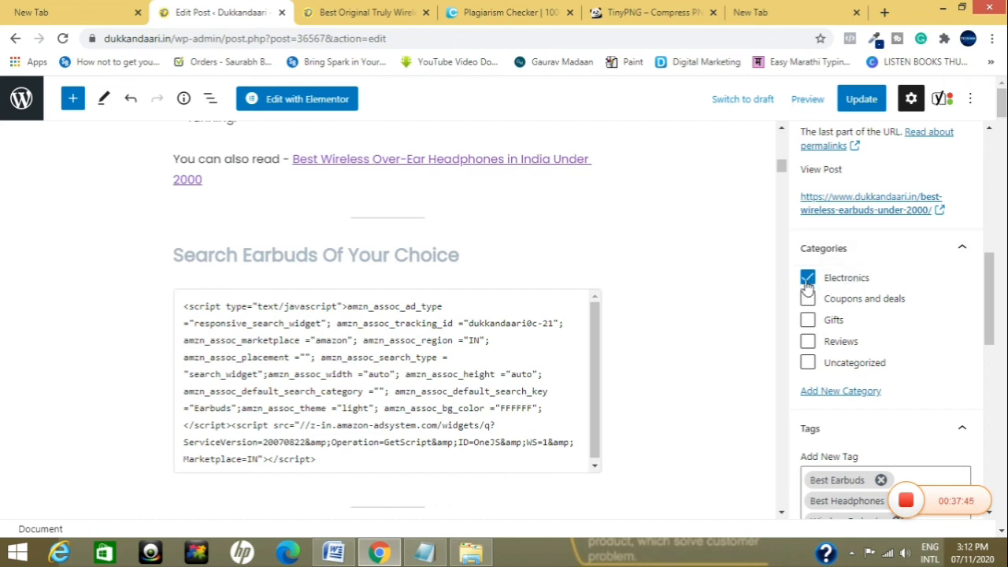
scroll(926, 324, "down", 3)
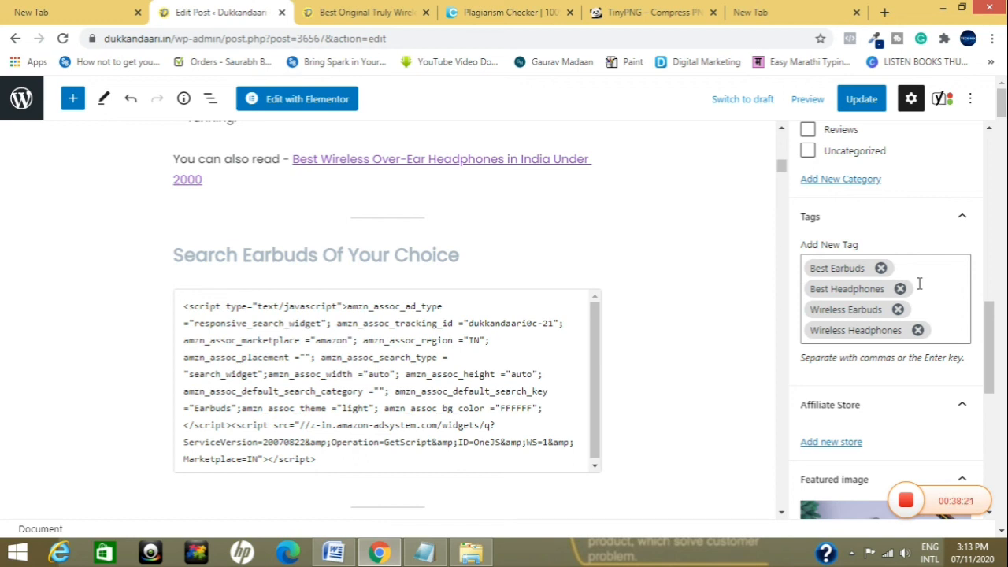
Step: Examine the post's tags, affiliate store, featured image and category settings, and review the advantages list in the content
scroll(785, 290, "down", 2)
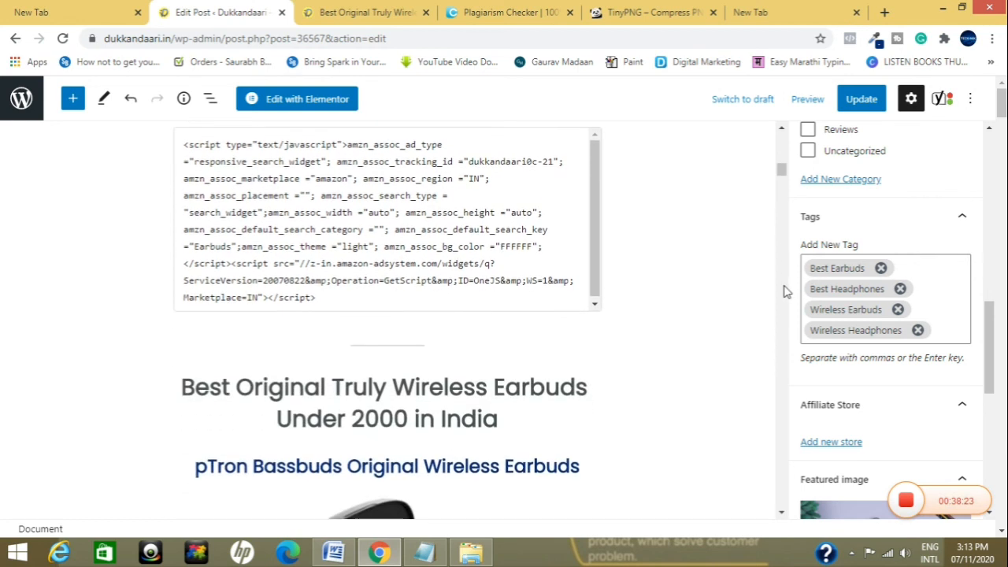
scroll(918, 331, "down", 3)
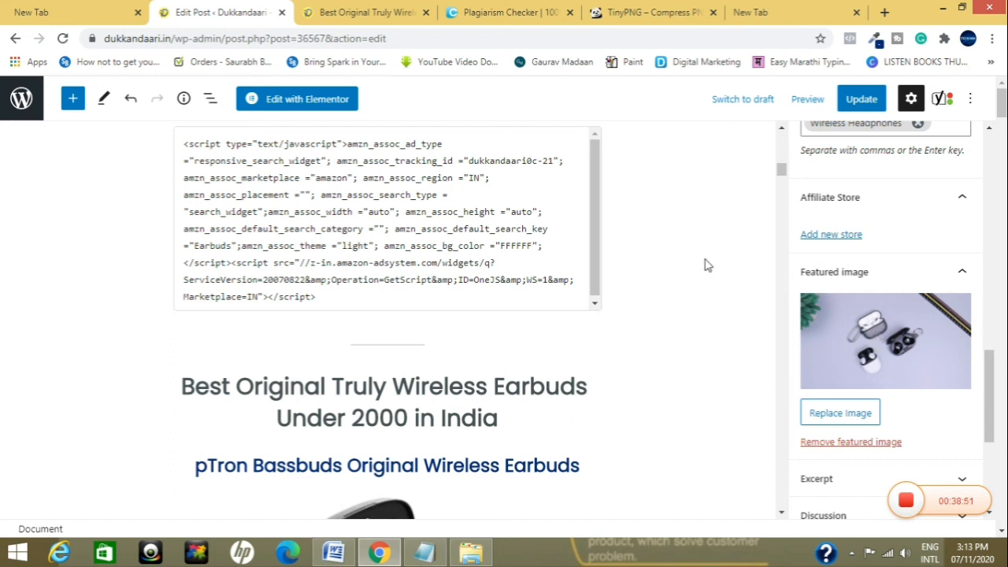
scroll(699, 260, "up", 2)
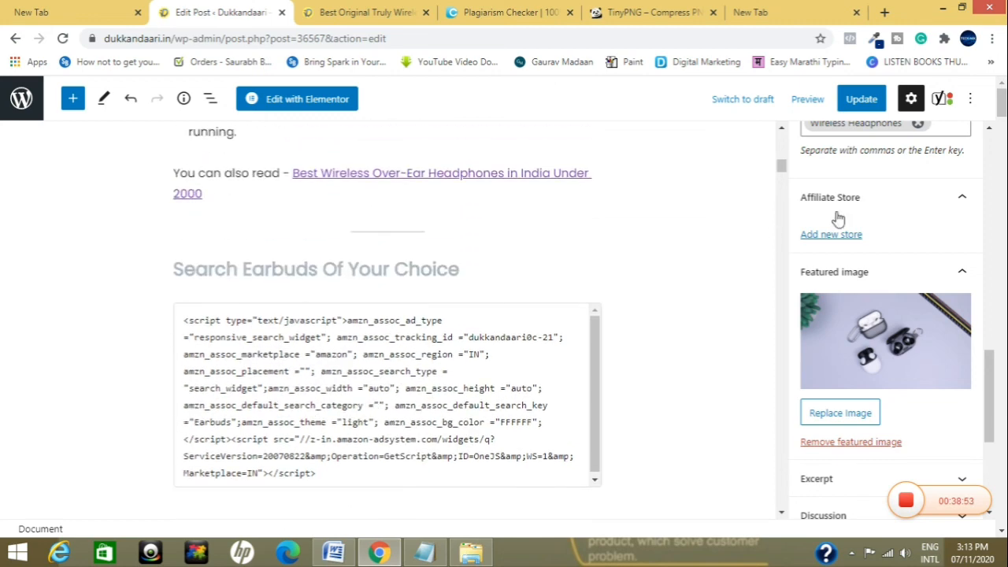
scroll(862, 211, "up", 2)
scroll(863, 207, "up", 3)
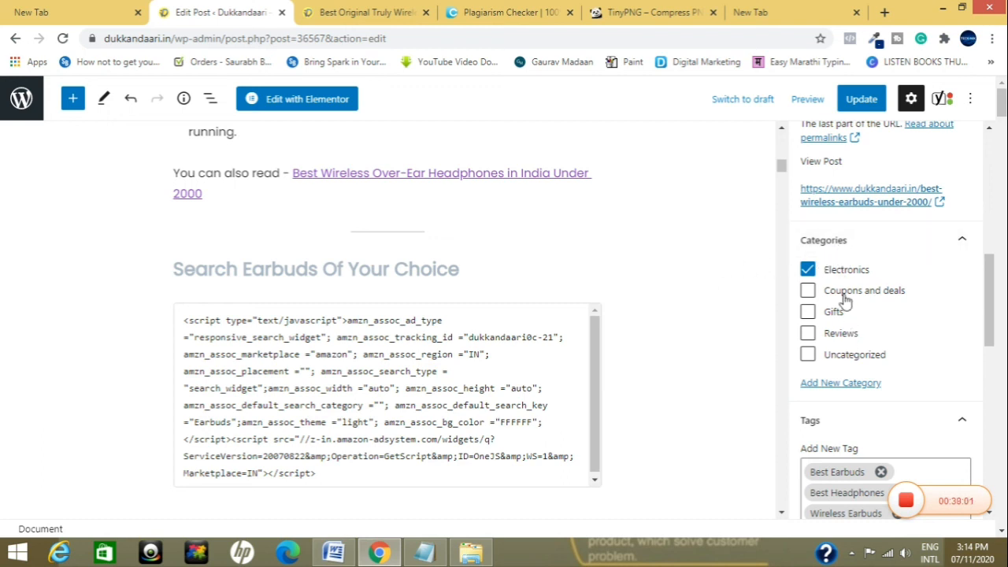
scroll(658, 281, "up", 2)
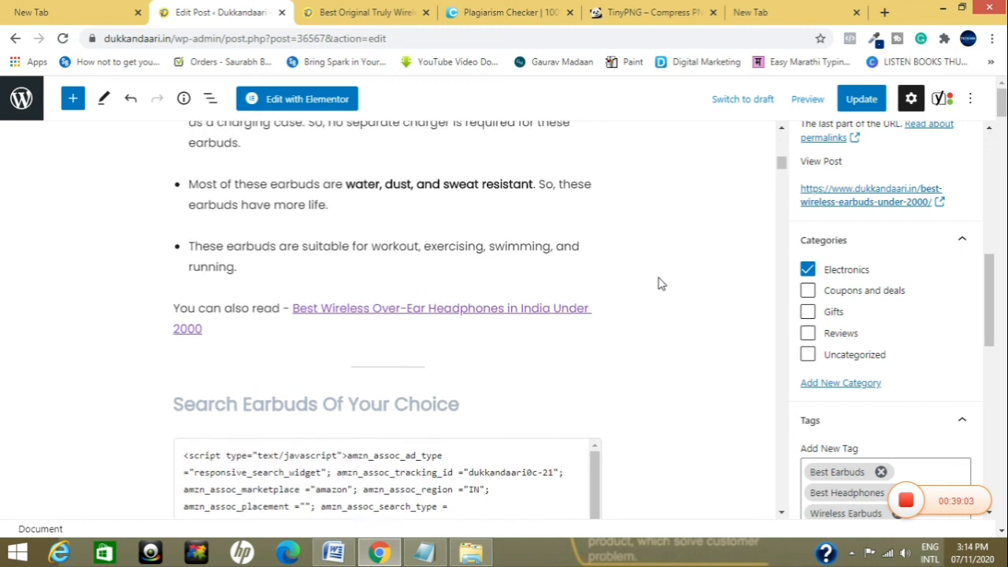
scroll(658, 284, "up", 2)
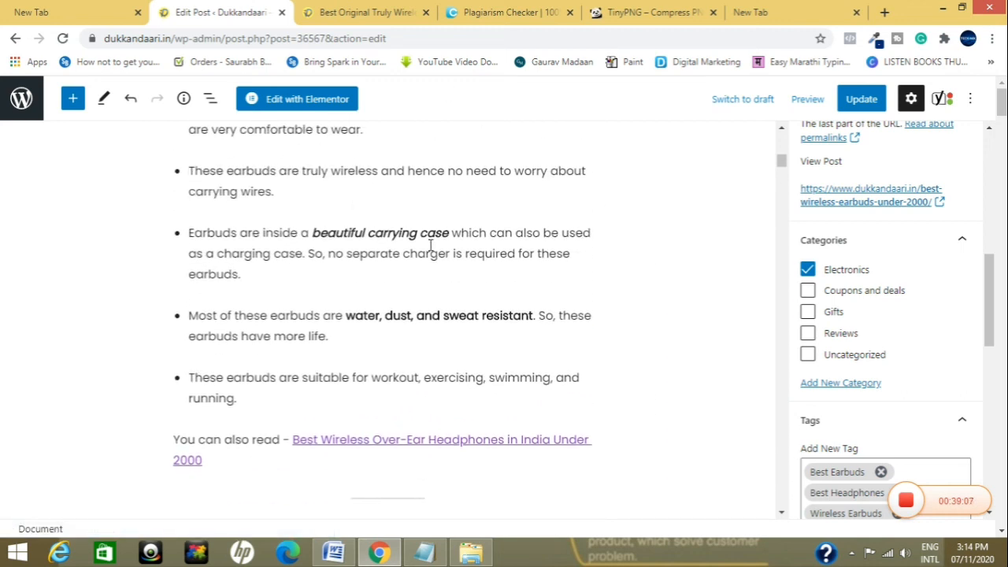
Step: Leave this post without saving and open the draft "Top 10 best Original Truly Wireless Earbuds Under 2000 in India" for editing
left_click(26, 114)
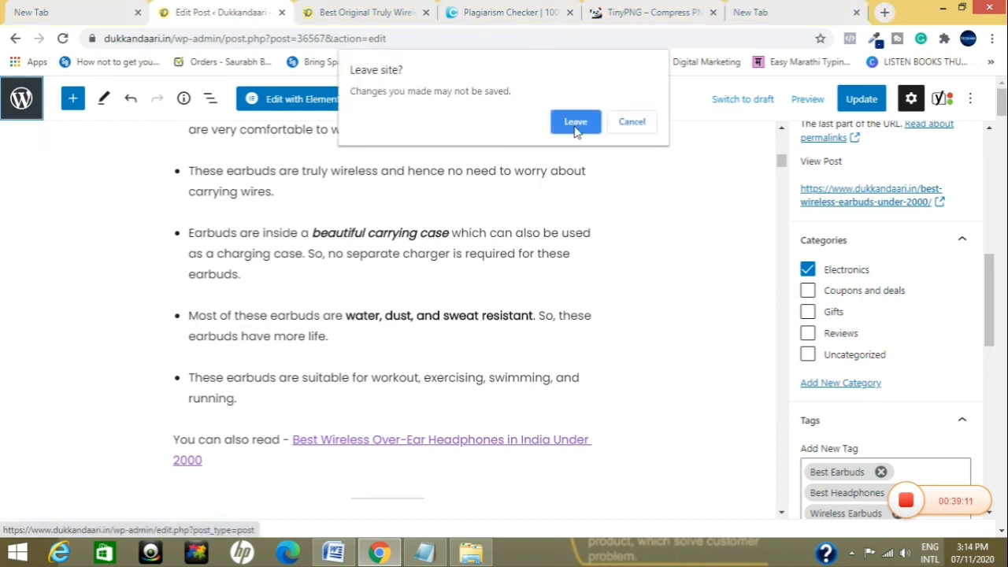
left_click(574, 124)
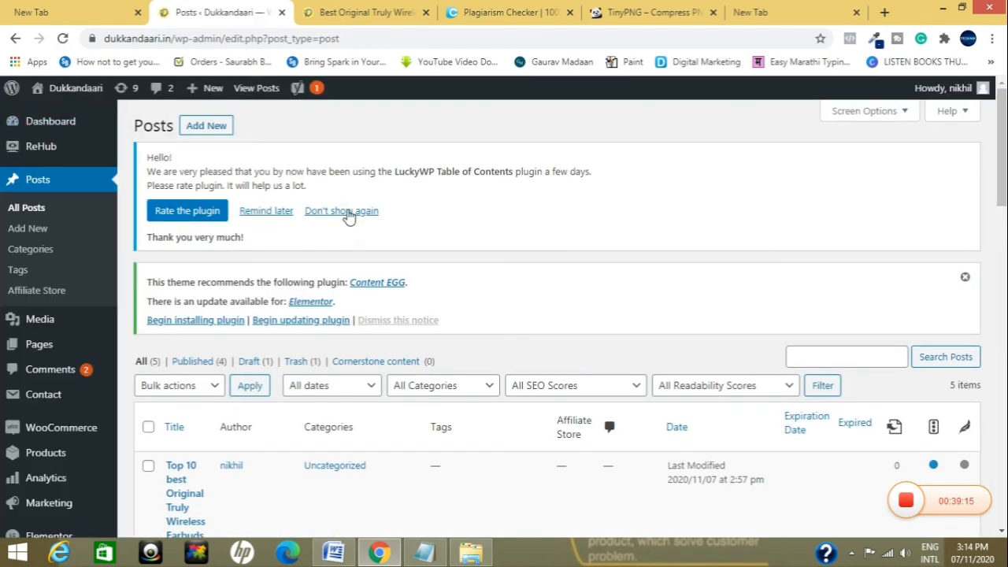
scroll(348, 217, "down", 2)
mouse_move(241, 344)
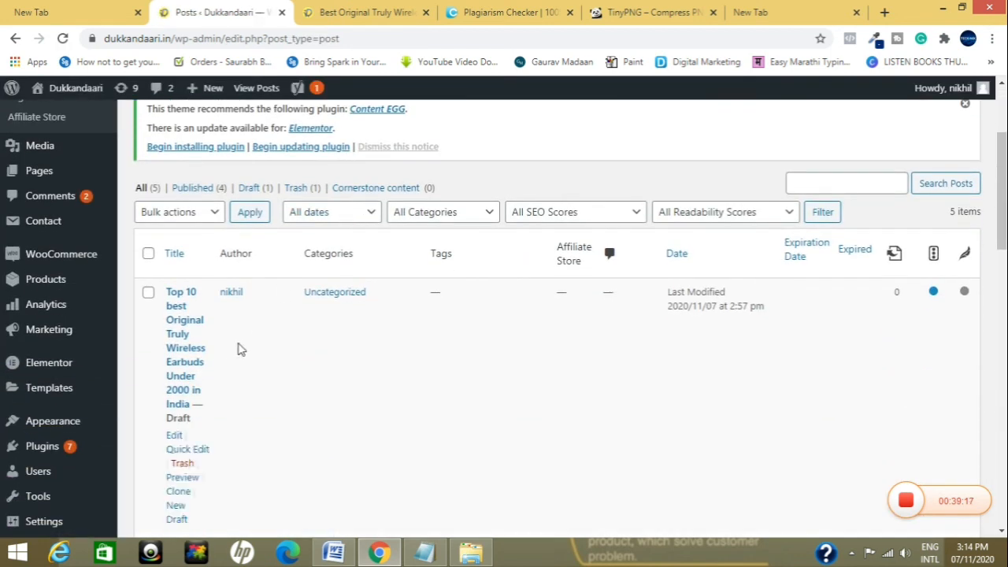
scroll(241, 349, "down", 1)
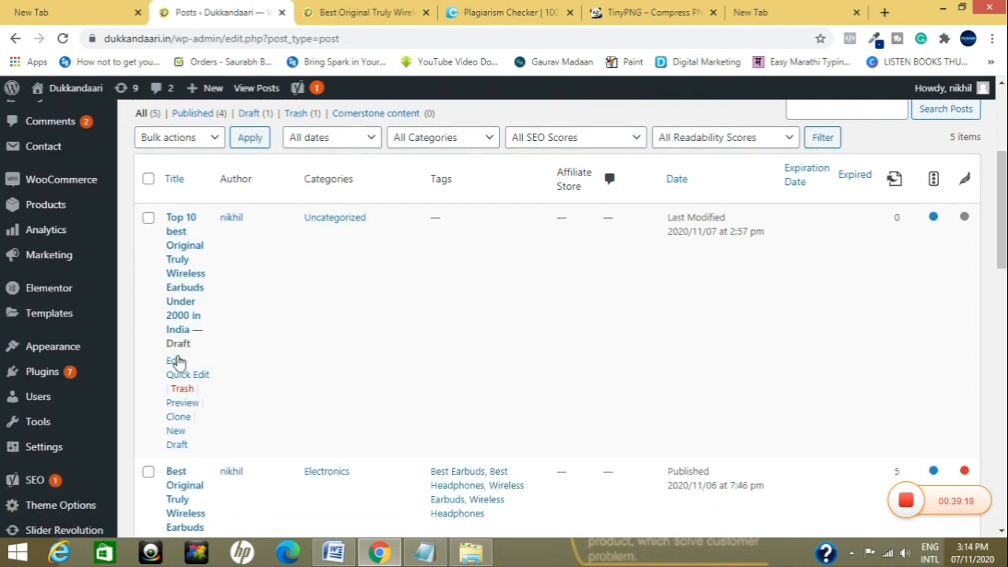
left_click(174, 362)
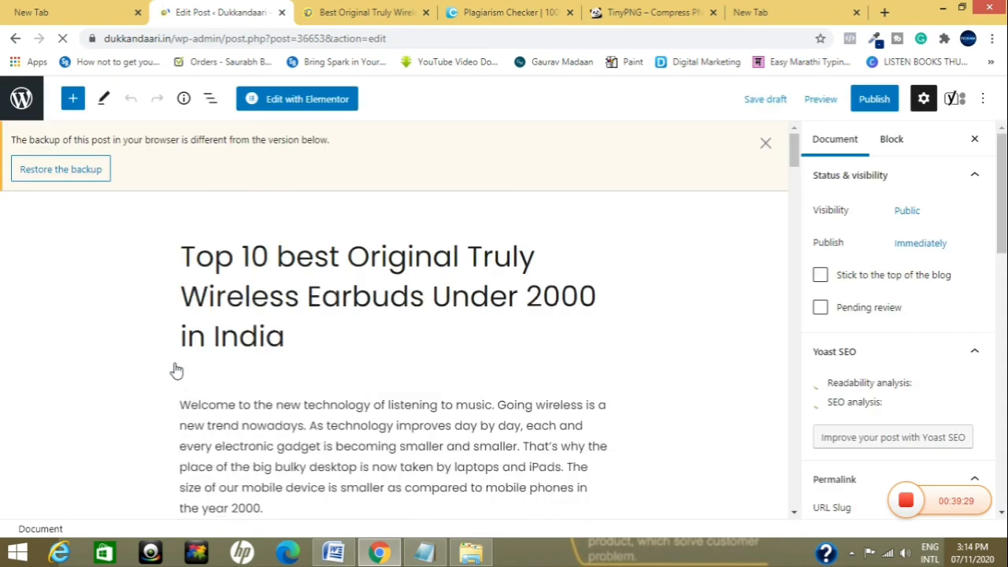
Step: Insert a Buttons block above the "Advantages of Using" heading, with two buttons labelled "Buy Now" and "Review"
scroll(384, 316, "down", 1)
scroll(384, 315, "down", 3)
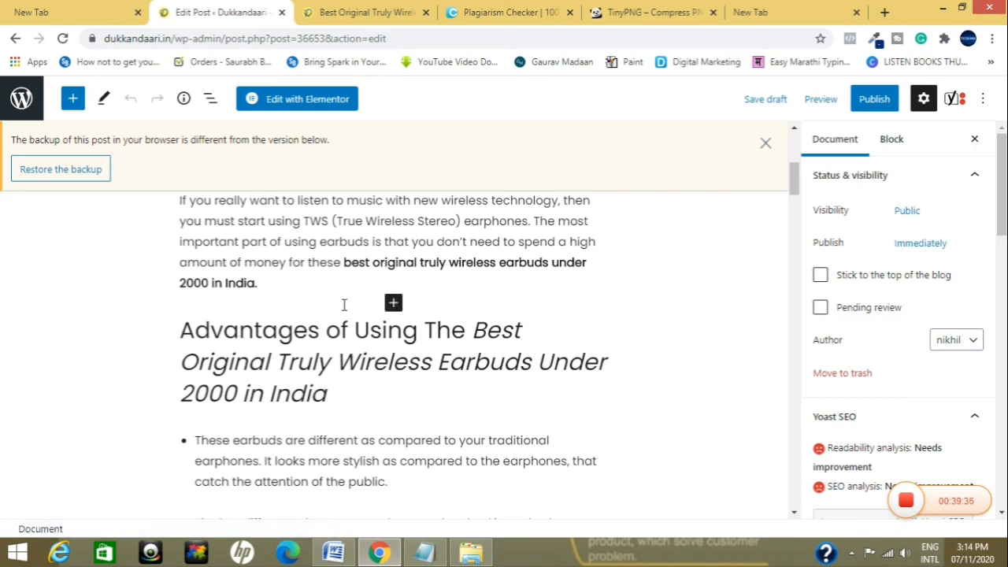
left_click(393, 305)
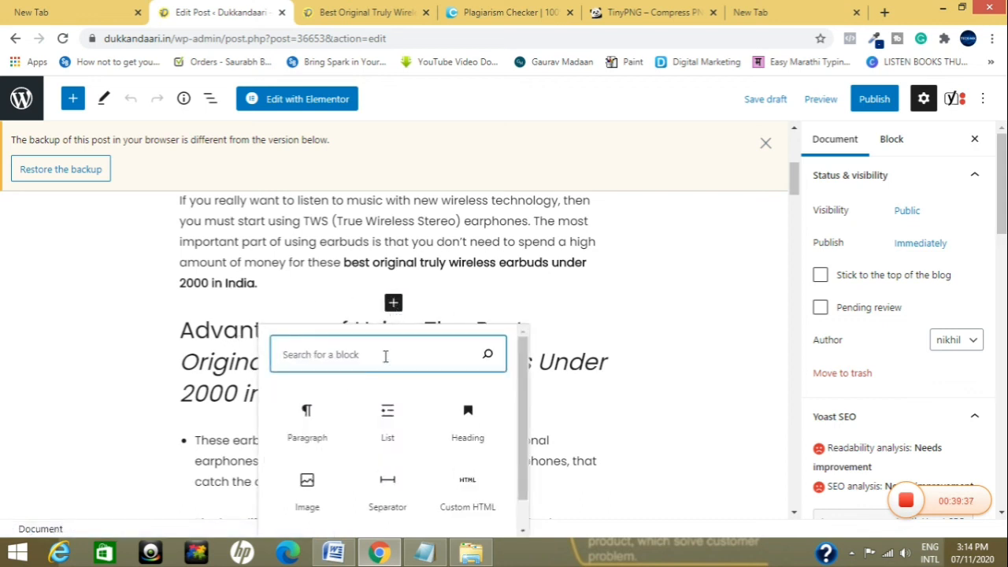
type("But")
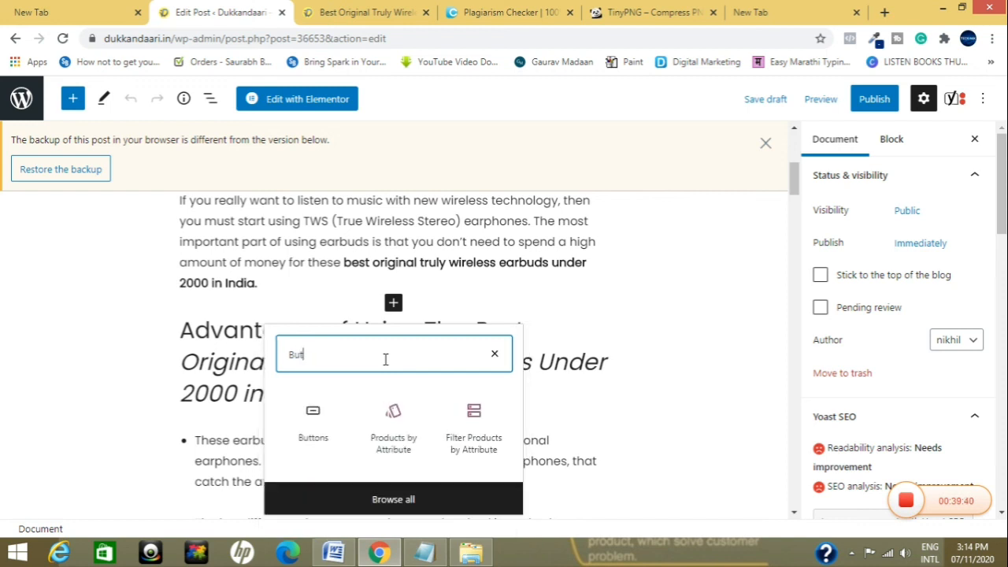
left_click(313, 415)
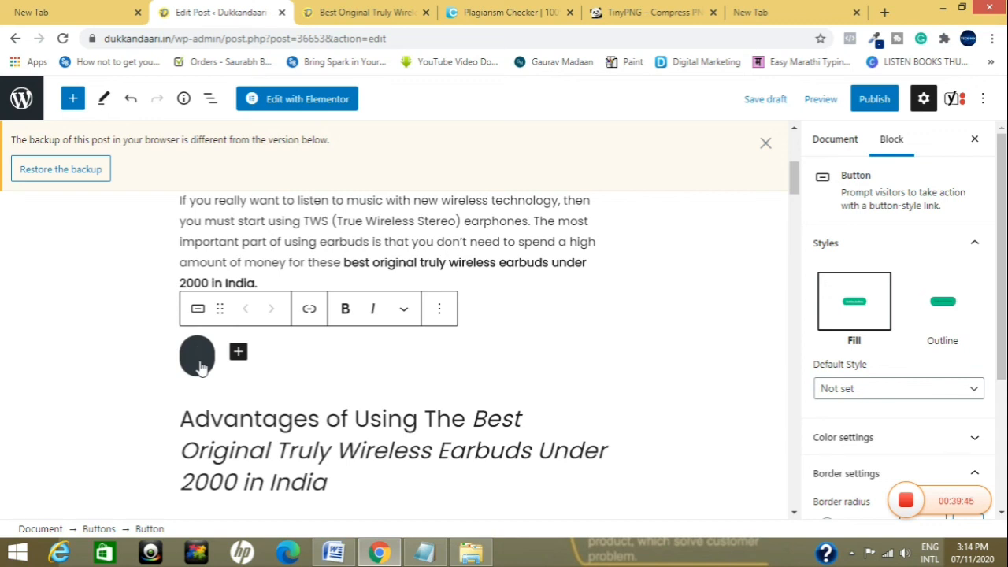
type("Buy Now")
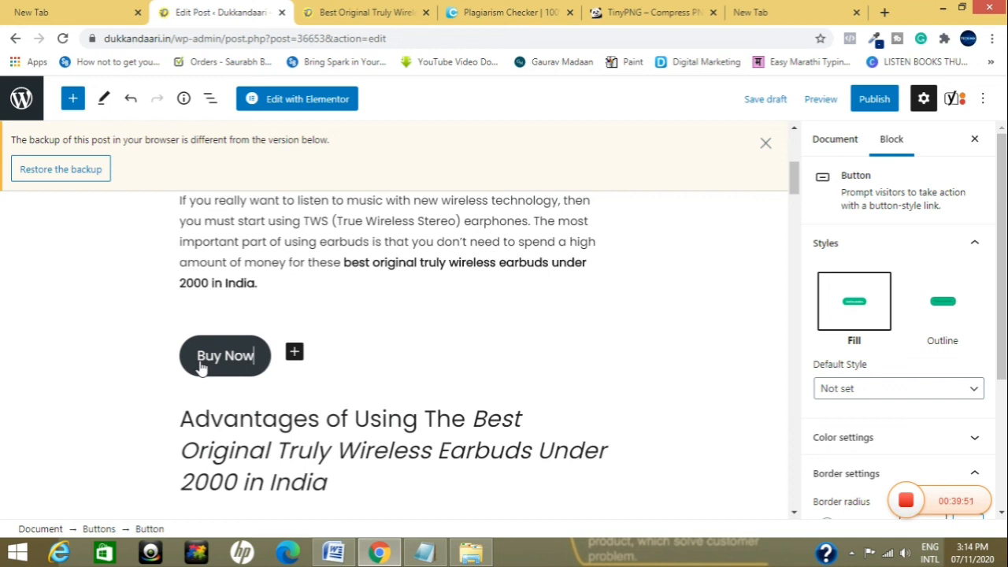
left_click(294, 352)
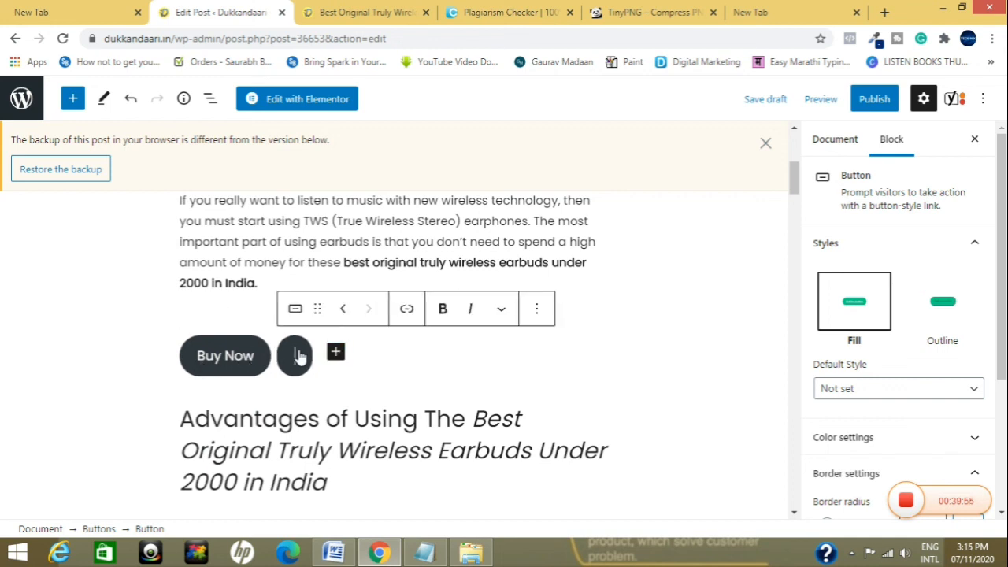
type("Review")
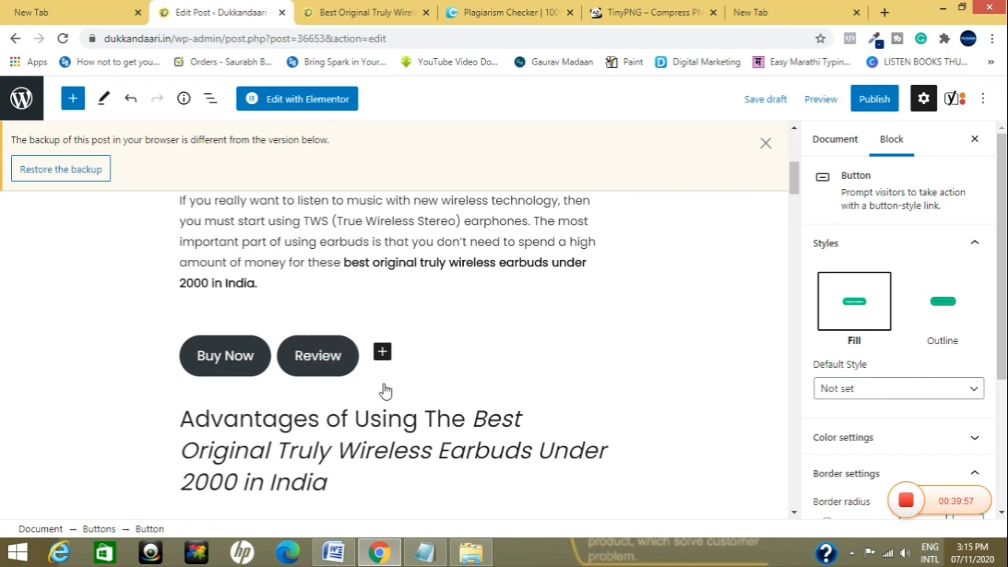
Step: Try orange text on the Buy Now button, clear it, and give the button a solid orange background
left_click(224, 359)
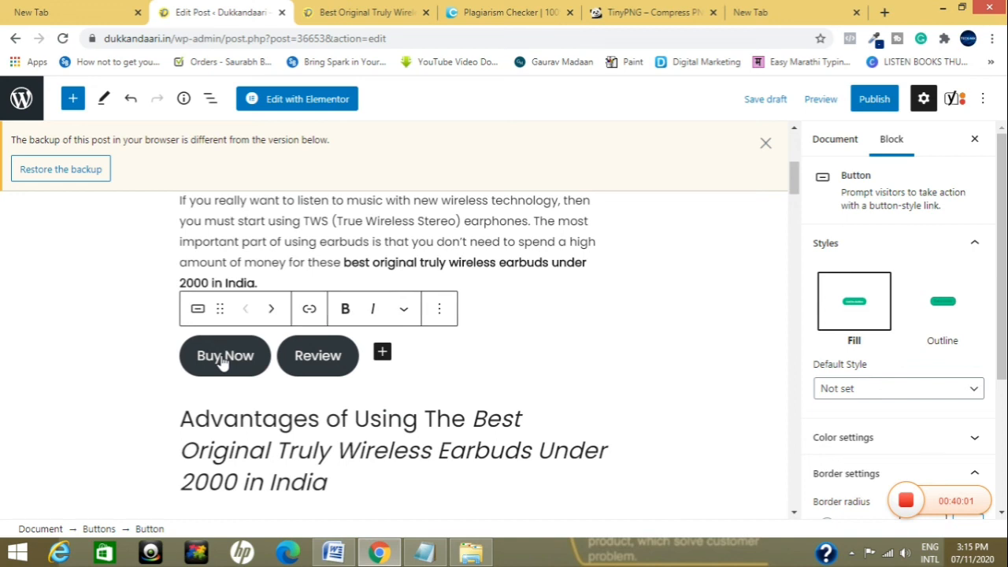
left_click(867, 444)
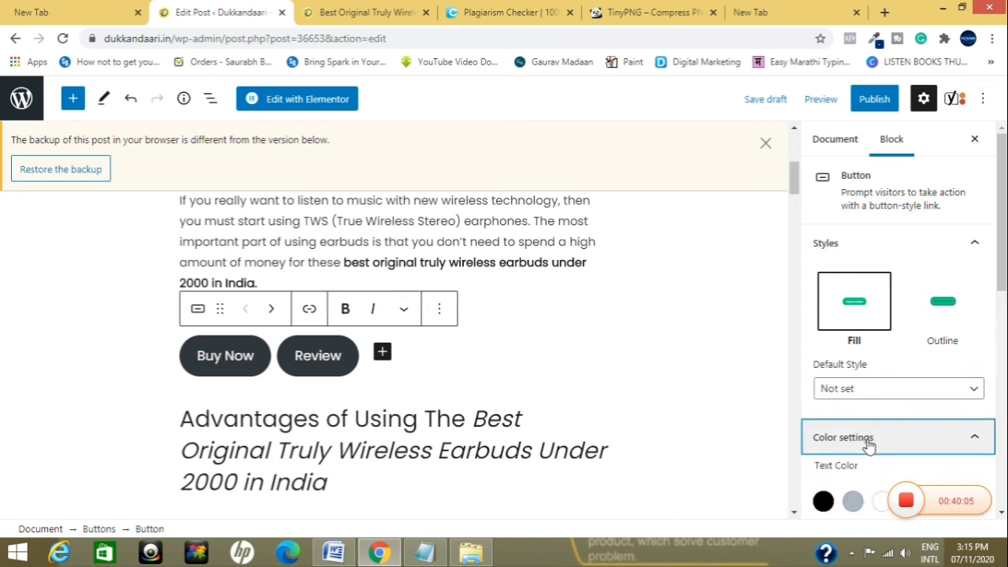
scroll(867, 443, "down", 2)
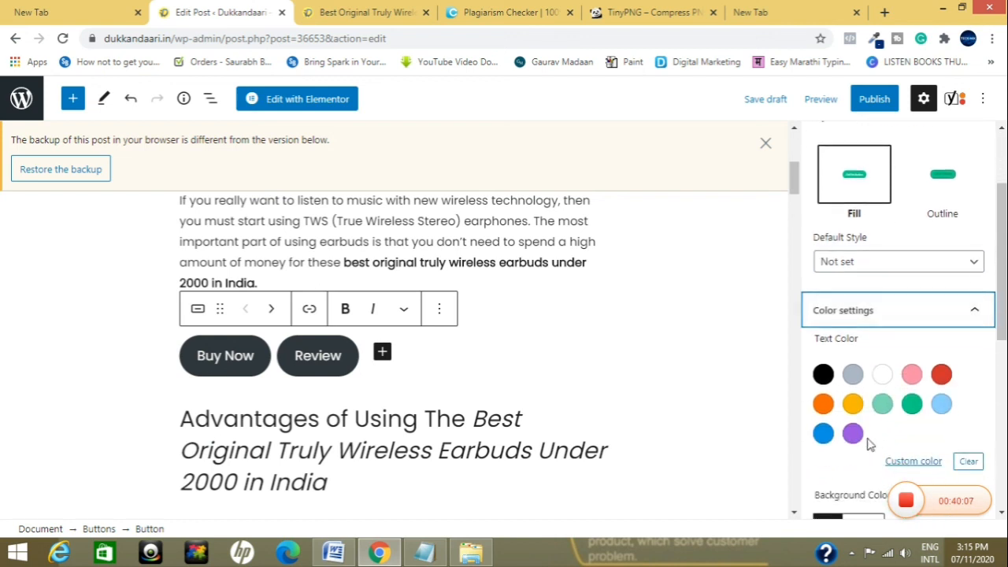
left_click(823, 404)
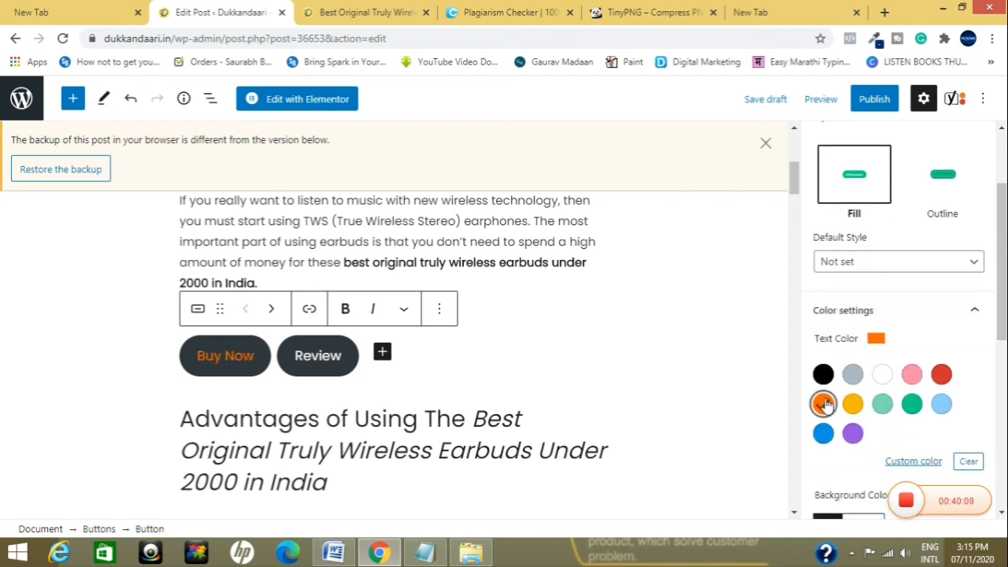
scroll(825, 404, "down", 2)
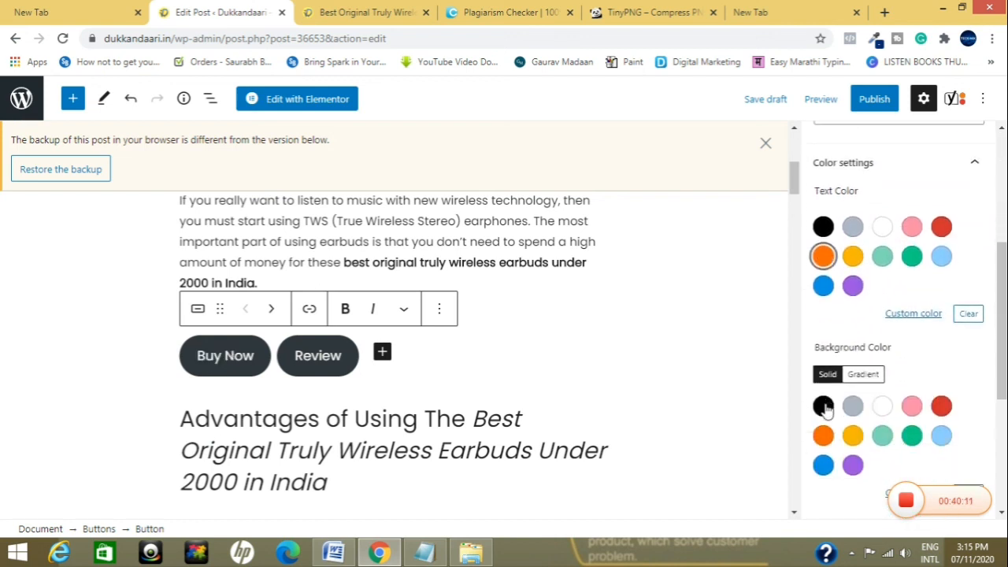
left_click(823, 434)
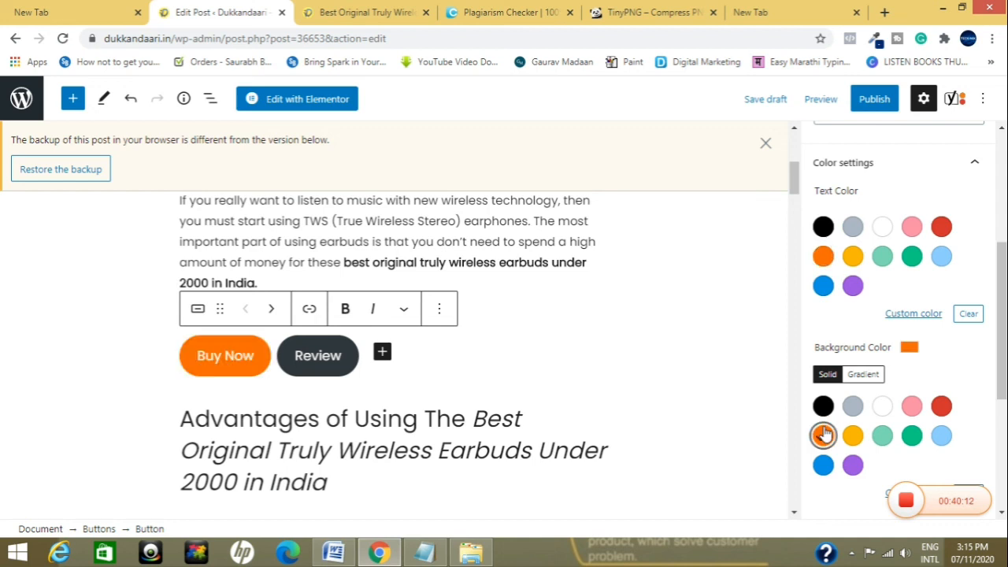
Step: Try an orange background on the Review button and settle on solid blue
left_click(341, 360)
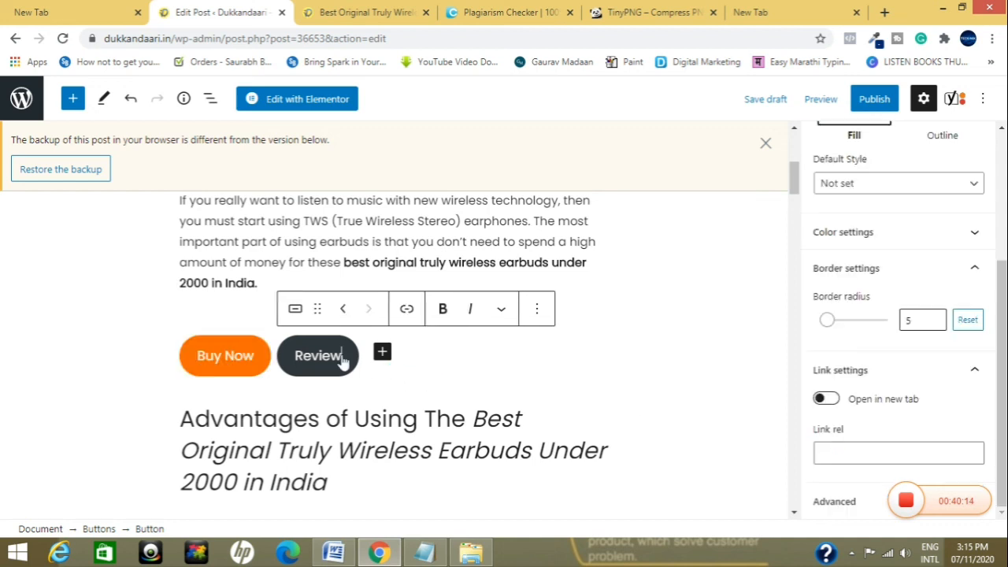
left_click(892, 236)
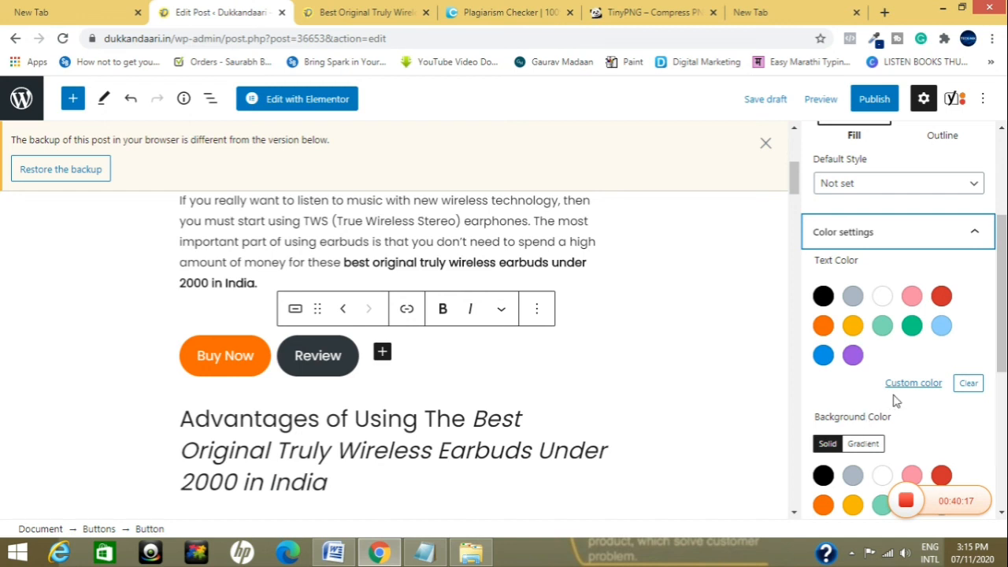
scroll(895, 402, "down", 2)
left_click(822, 358)
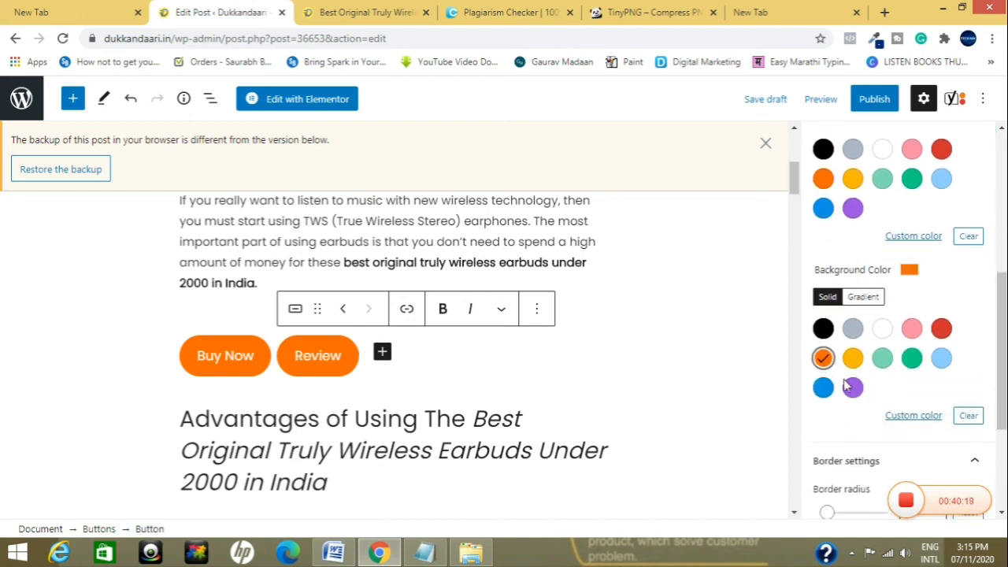
left_click(823, 388)
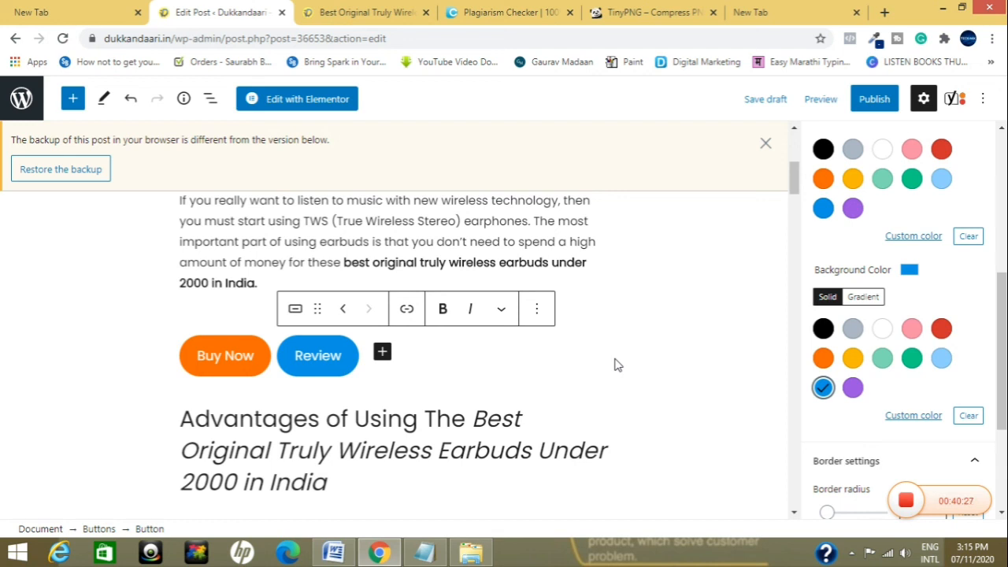
Step: Switch to the original post's preview and review it from the top, covering the title, featured image, introduction and table of contents
scroll(617, 364, "down", 5)
left_click(366, 12)
scroll(385, 300, "down", 2)
scroll(386, 300, "up", 11)
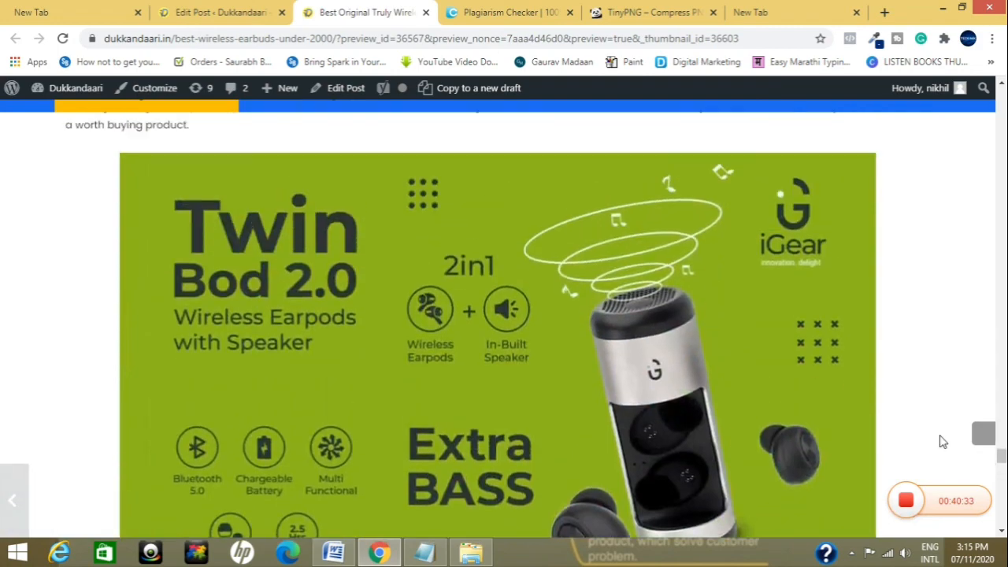
left_click(982, 434)
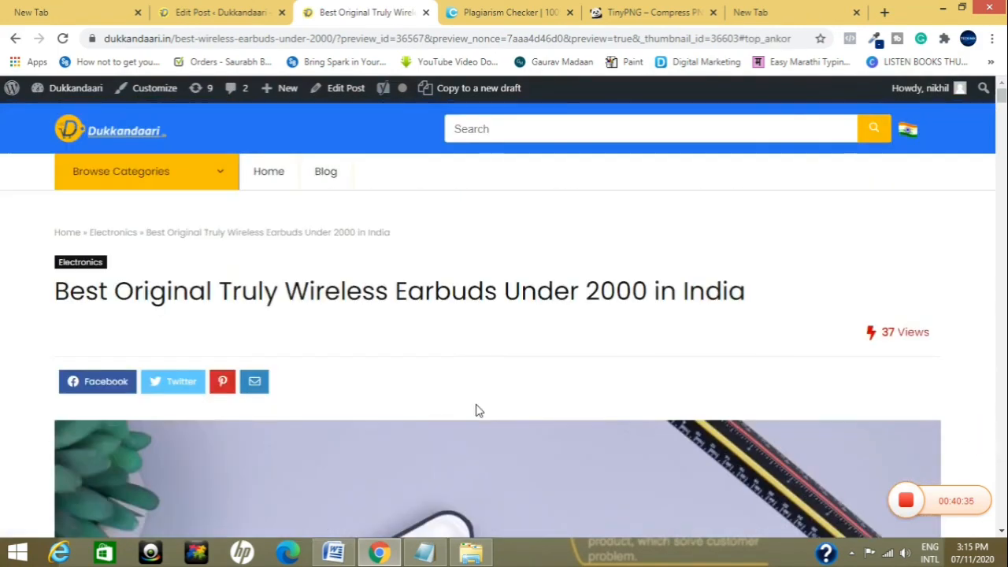
scroll(476, 410, "down", 10)
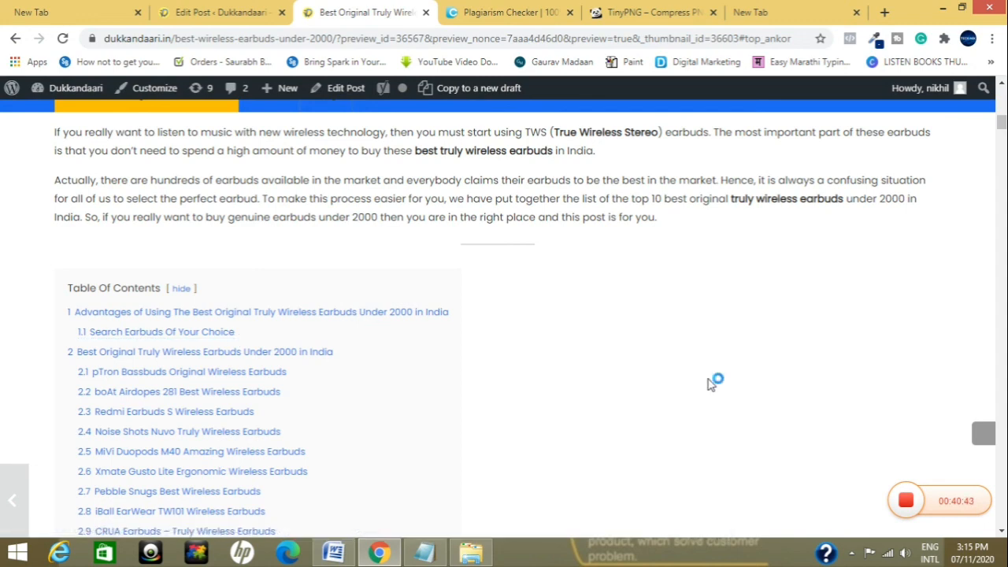
scroll(711, 384, "up", 3)
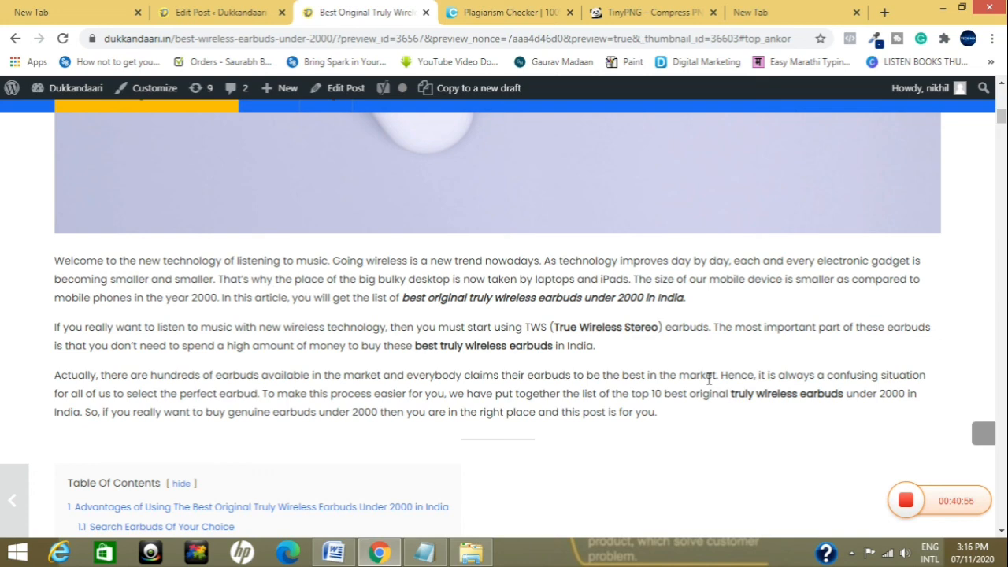
scroll(708, 378, "up", 3)
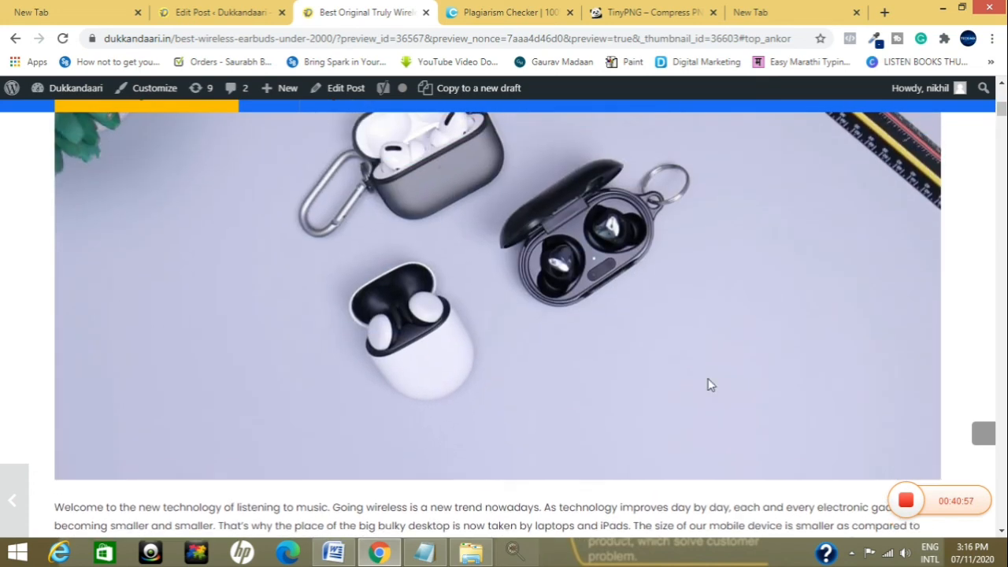